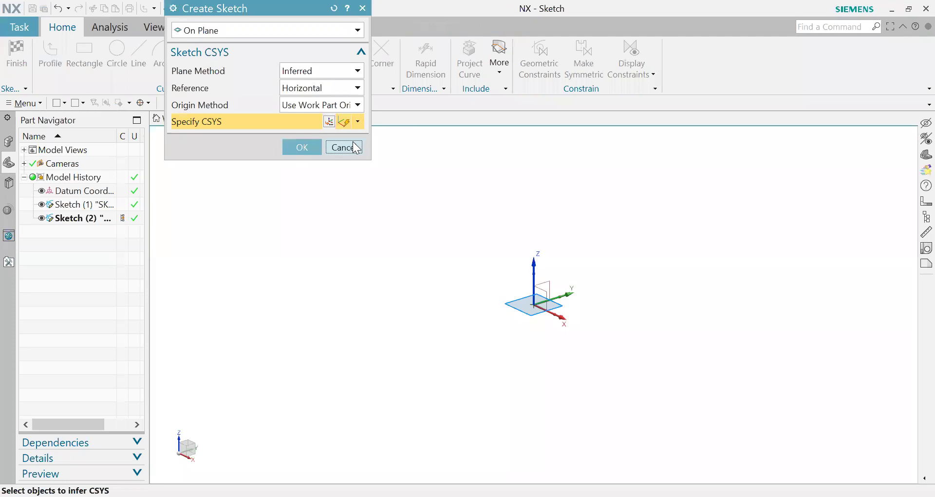
# Cancel the new sketch, then search 'ske' in the Customize dialog, widen it, and close it
pyautogui.click(354, 147)
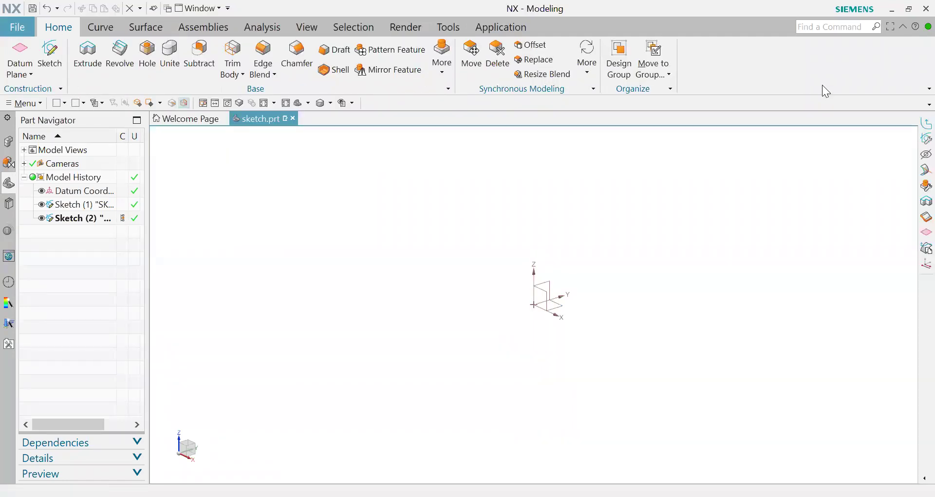
pyautogui.hotkey('ctrl', '1')
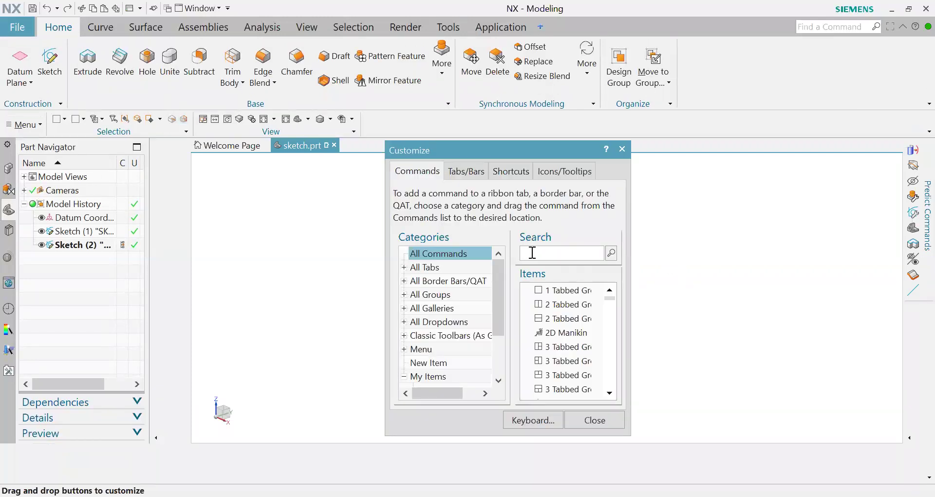
pyautogui.write('ske')
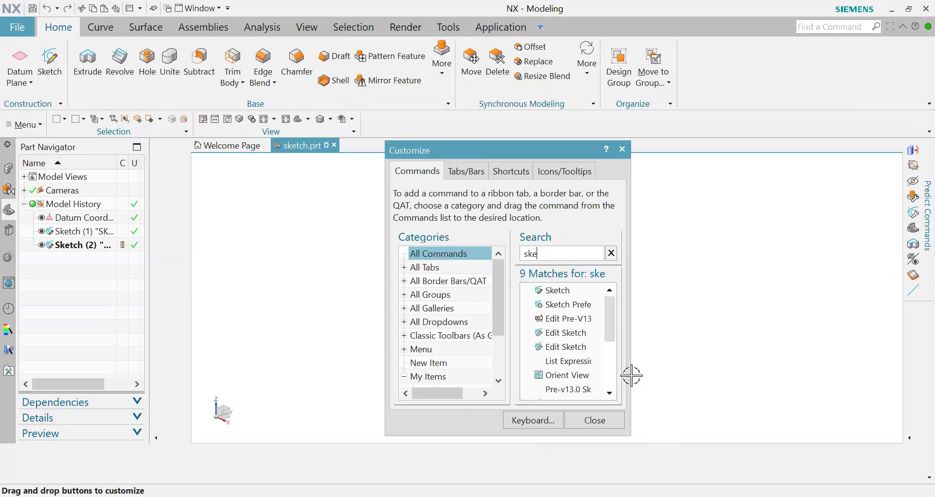
pyautogui.moveTo(628, 373); pyautogui.dragTo(697, 371)
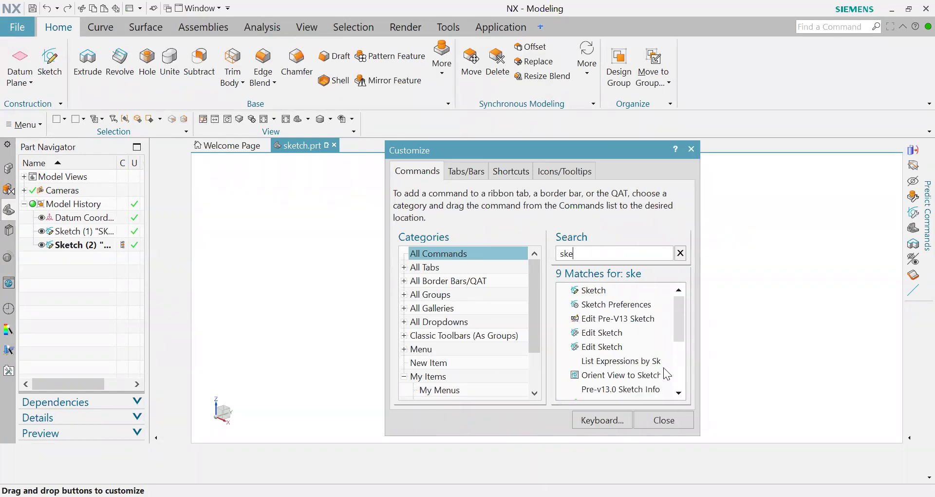
pyautogui.click(692, 149)
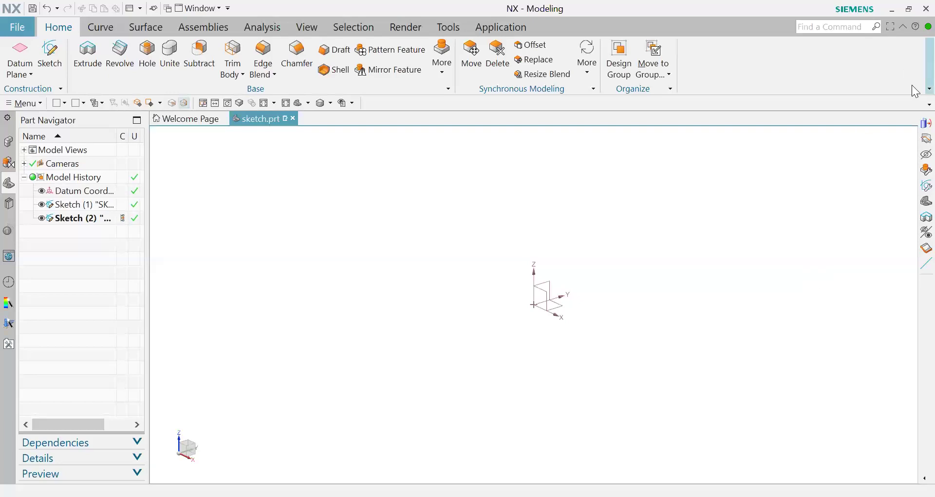
pyautogui.click(929, 88)
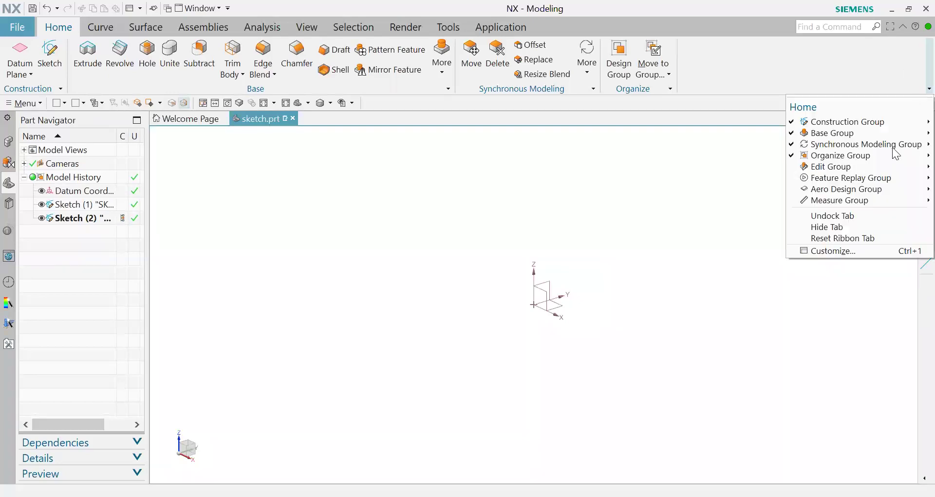
pyautogui.click(850, 252)
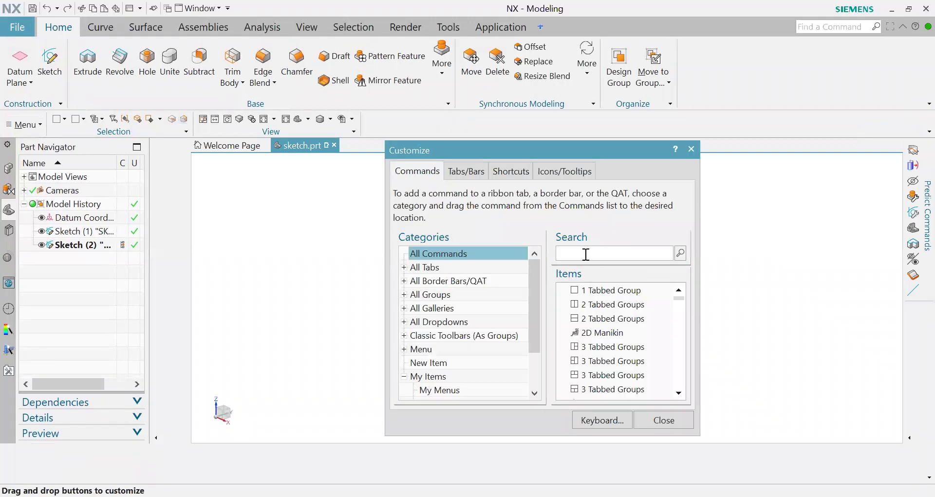
pyautogui.write('sketc')
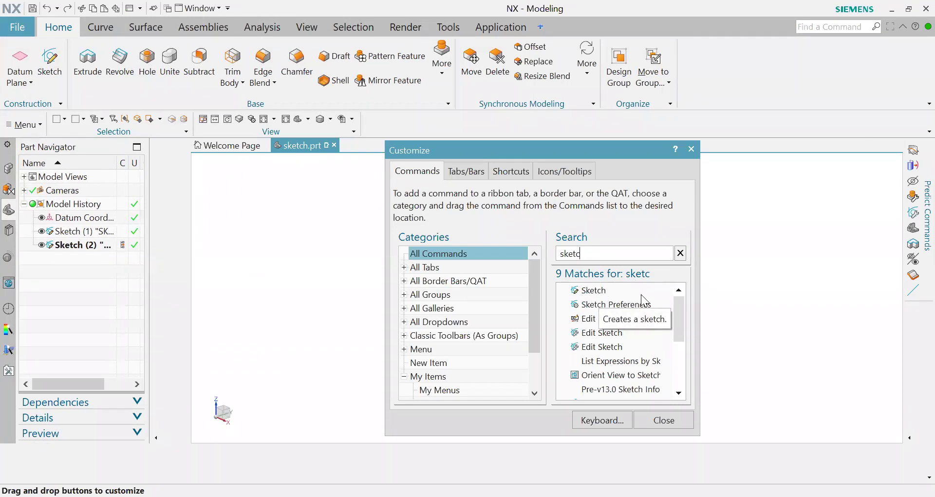
pyautogui.moveTo(604, 290); pyautogui.dragTo(217, 204)
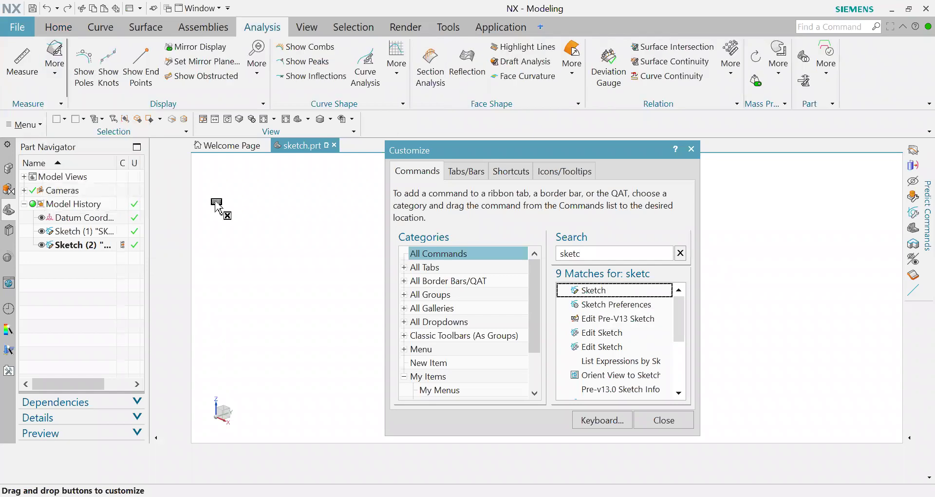
pyautogui.moveTo(216, 205); pyautogui.dragTo(613, 270)
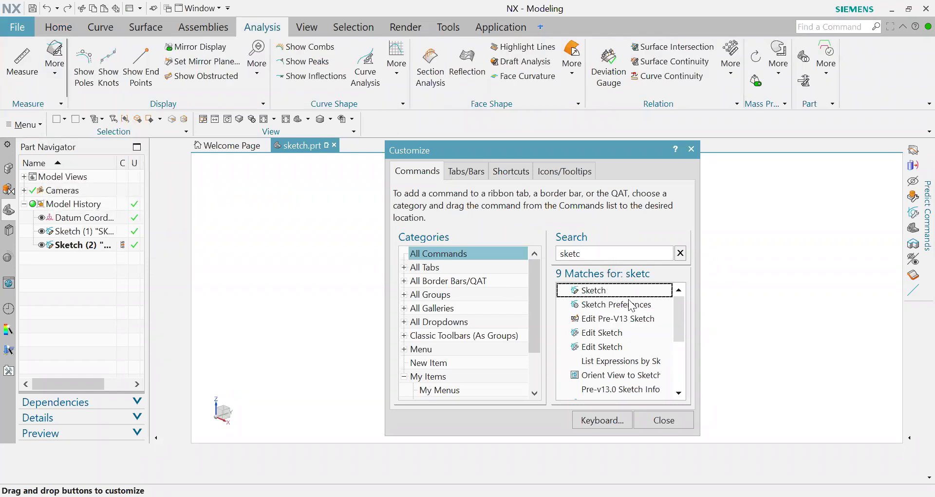
pyautogui.click(691, 149)
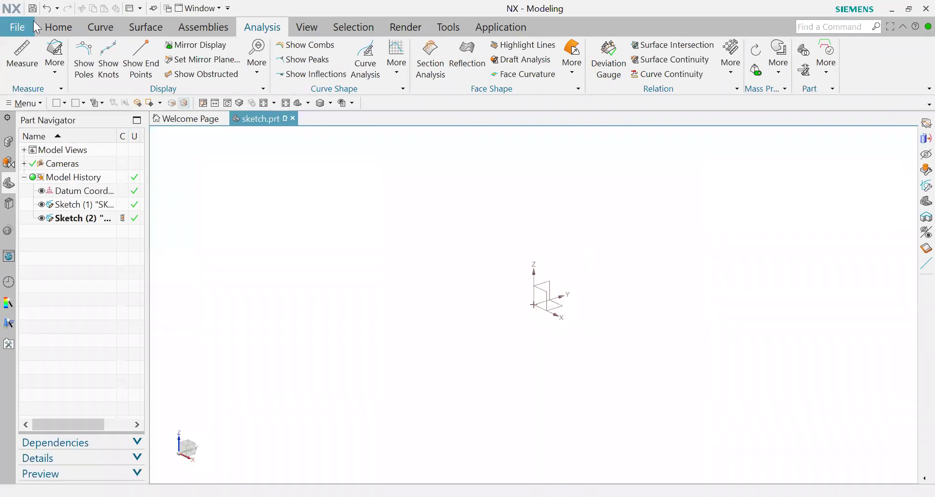
pyautogui.click(46, 26)
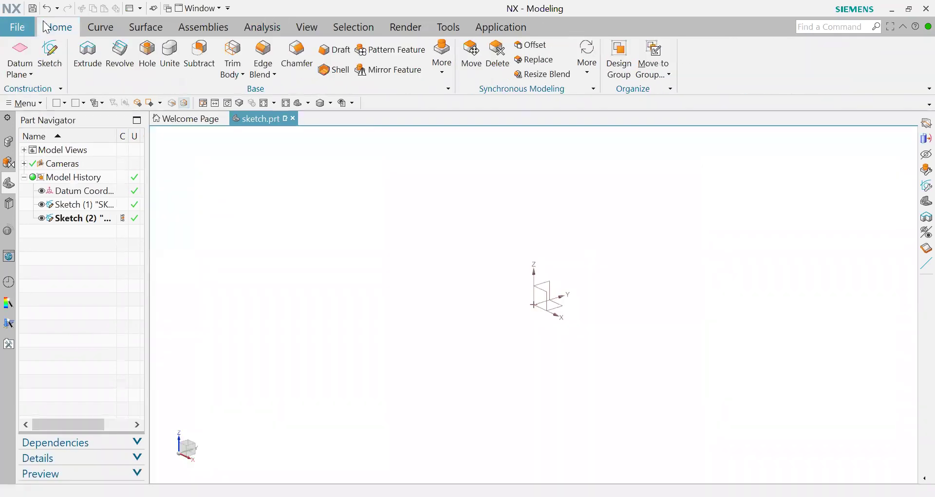
# Create a new sketch on the XY plane
pyautogui.click(53, 60)
pyautogui.click(50, 57)
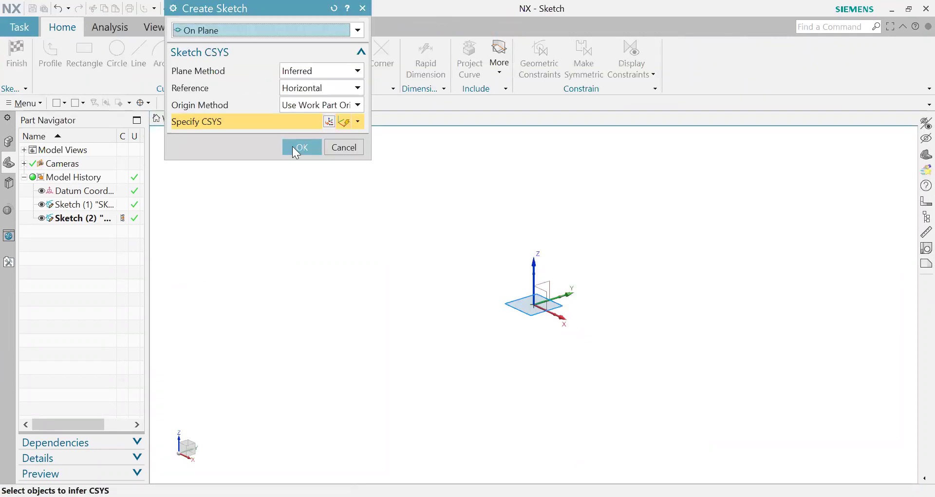
pyautogui.click(301, 147)
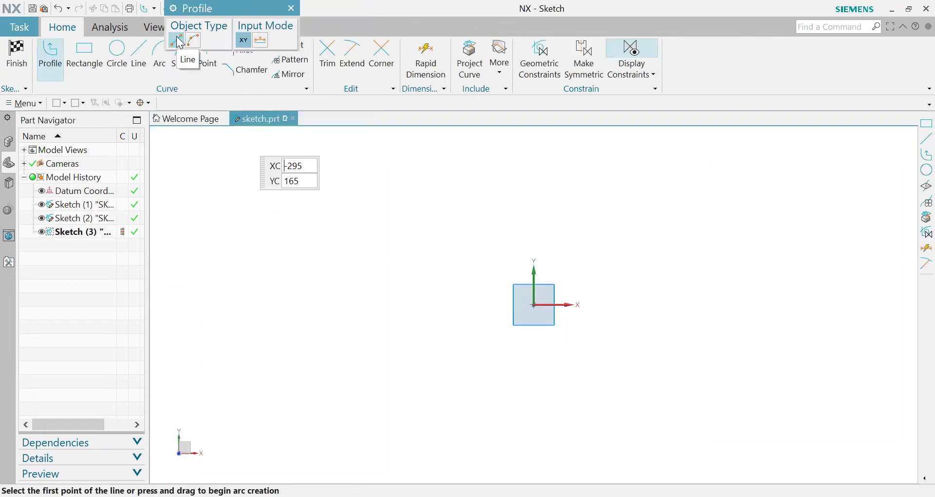
# Draw five connected straight lines with Profile and close the outline with an arc back to the start
pyautogui.click(326, 300)
pyautogui.click(394, 196)
pyautogui.click(634, 226)
pyautogui.click(826, 328)
pyautogui.click(745, 421)
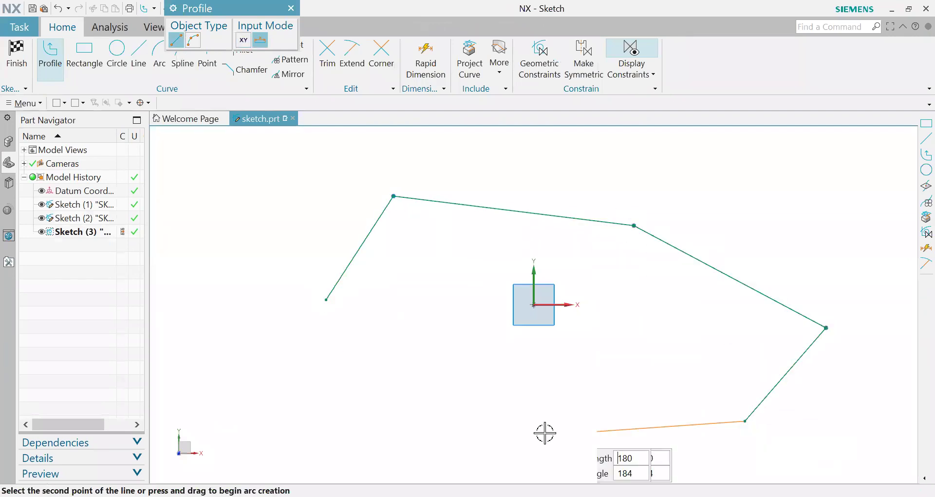
pyautogui.click(508, 441)
pyautogui.click(193, 42)
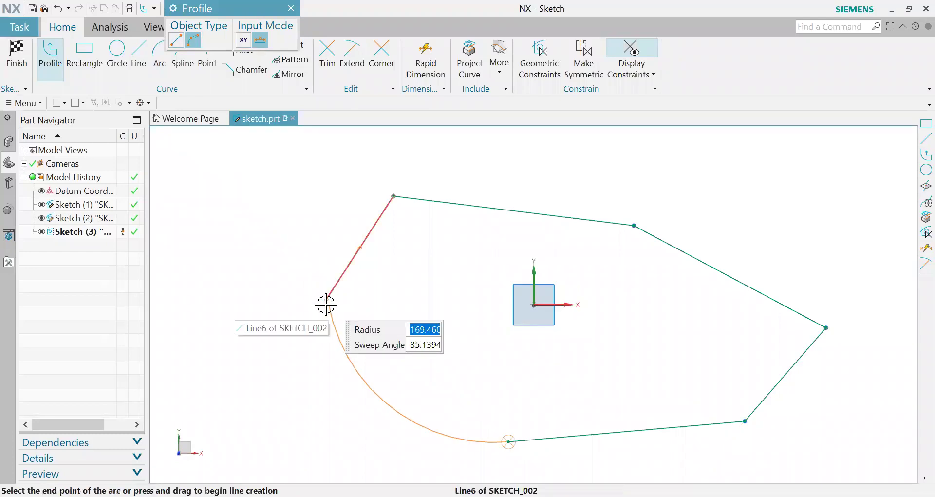
pyautogui.click(326, 304)
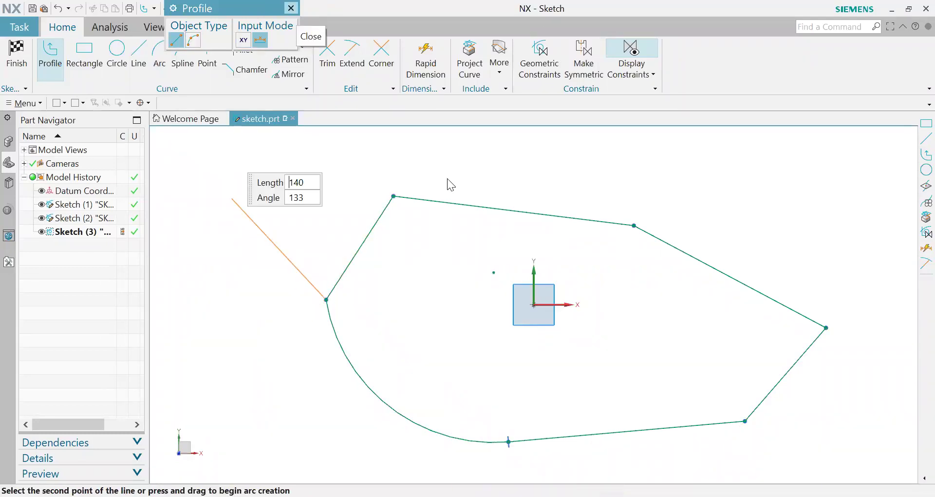
pyautogui.rightClick(383, 336)
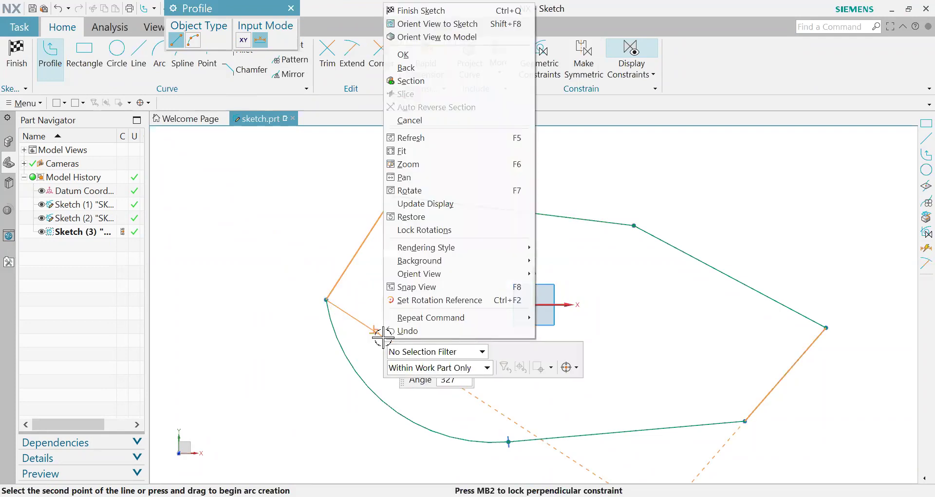
pyautogui.press('Escape')
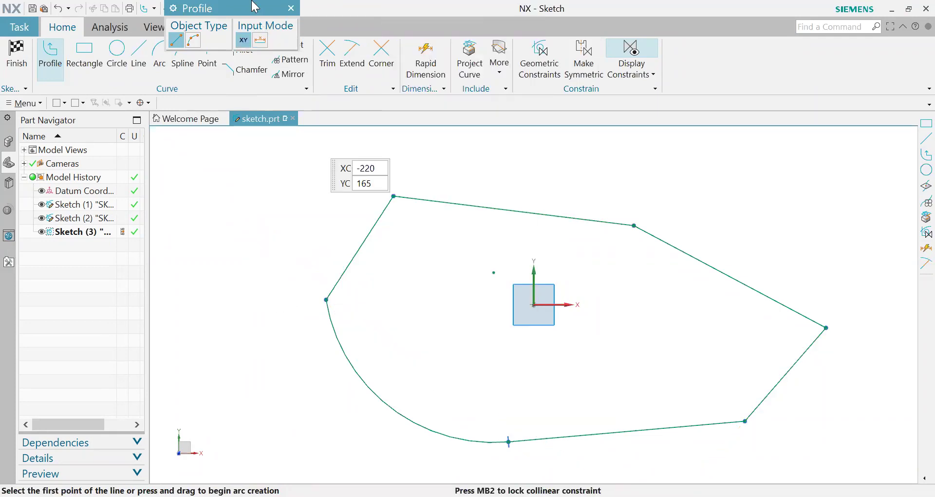
# Drag the top, upper-right and lower-right lines and both arc end vertices to reshape the outline
pyautogui.press('Escape')
pyautogui.scroll(-3, 472, 301)
pyautogui.scroll(2, 383, 380)
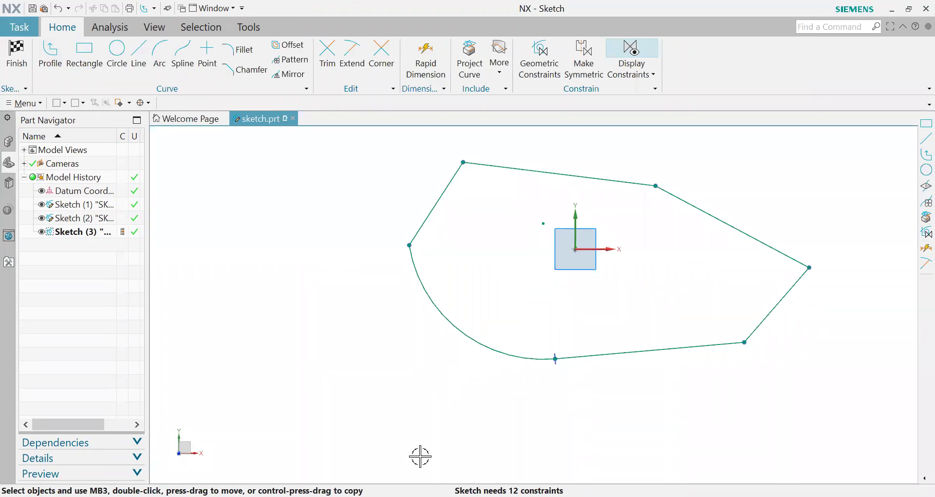
pyautogui.scroll(-2, 446, 459)
pyautogui.scroll(1, 505, 384)
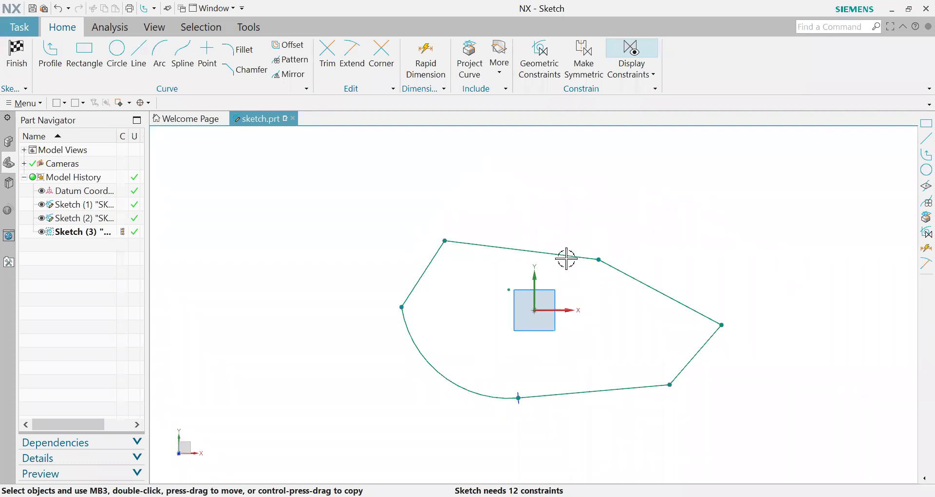
pyautogui.moveTo(567, 256); pyautogui.dragTo(594, 209)
pyautogui.moveTo(686, 265); pyautogui.dragTo(682, 274)
pyautogui.moveTo(695, 376); pyautogui.dragTo(716, 348)
pyautogui.moveTo(523, 397); pyautogui.dragTo(534, 428)
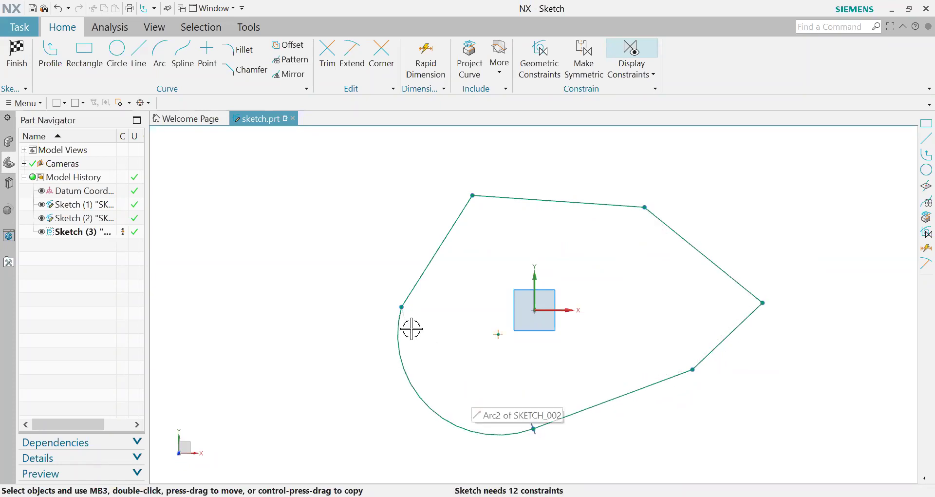
pyautogui.moveTo(402, 307); pyautogui.dragTo(341, 292)
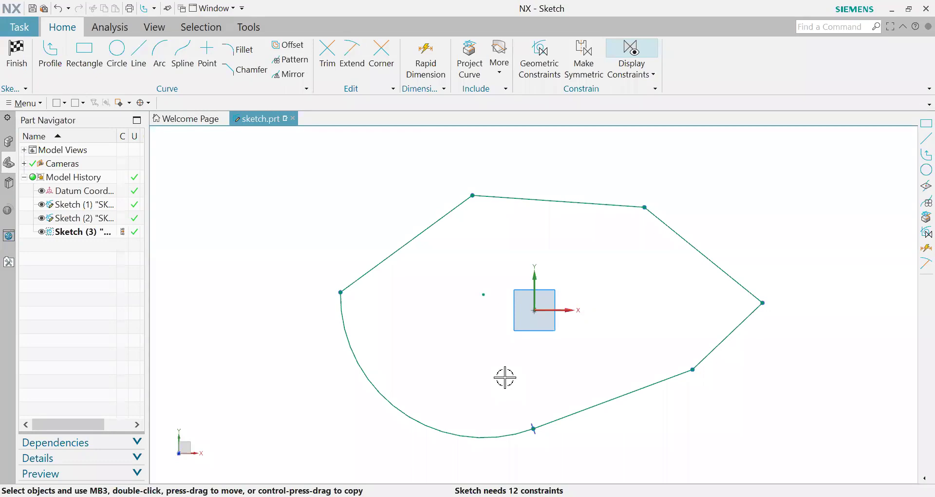
pyautogui.scroll(-2, 560, 297)
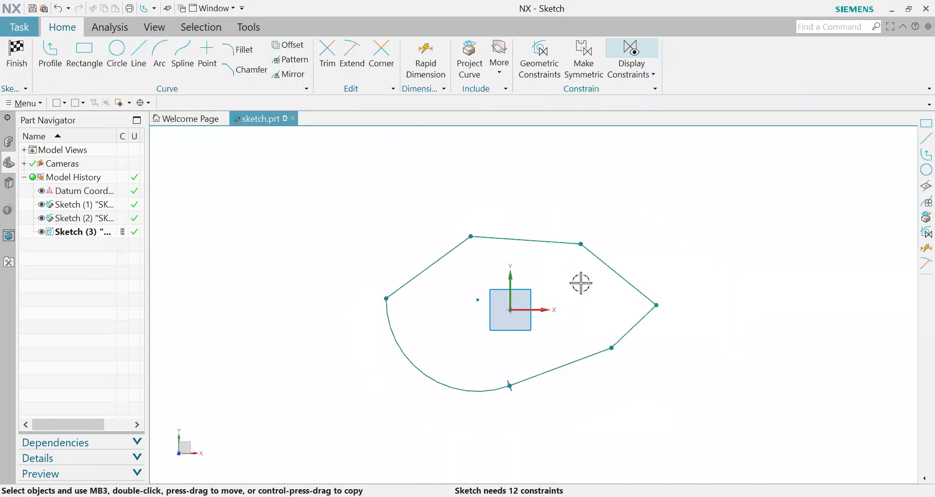
pyautogui.scroll(-1, 579, 280)
# Delete all outline curves and draw a closed four-line outline around the origin with Profile
pyautogui.moveTo(375, 191); pyautogui.dragTo(760, 444)
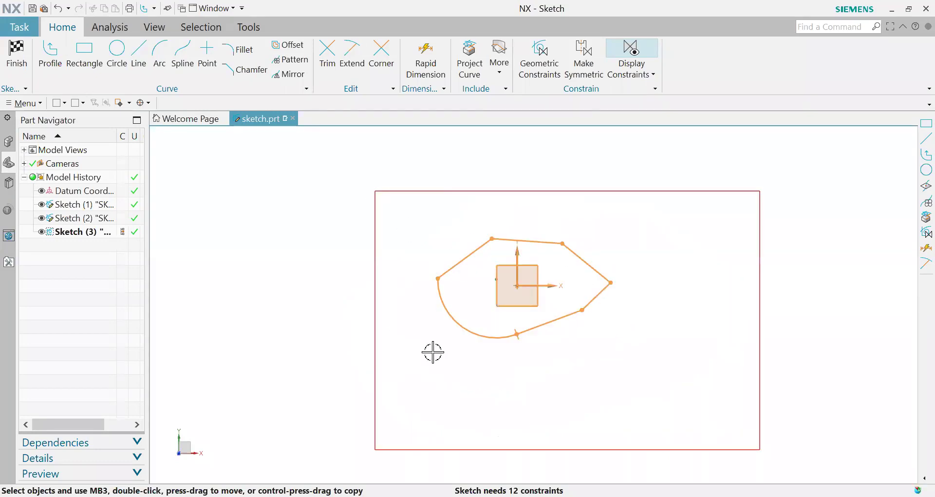
pyautogui.press('Delete')
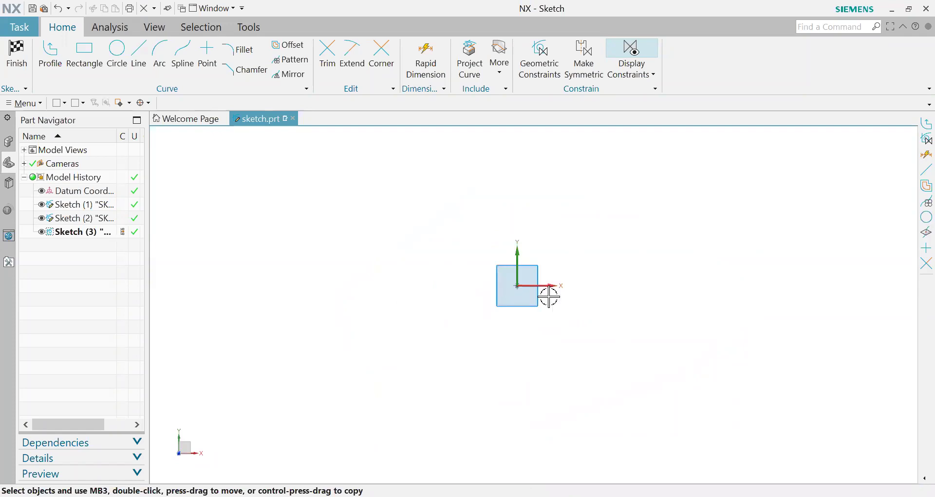
pyautogui.click(50, 54)
pyautogui.click(343, 332)
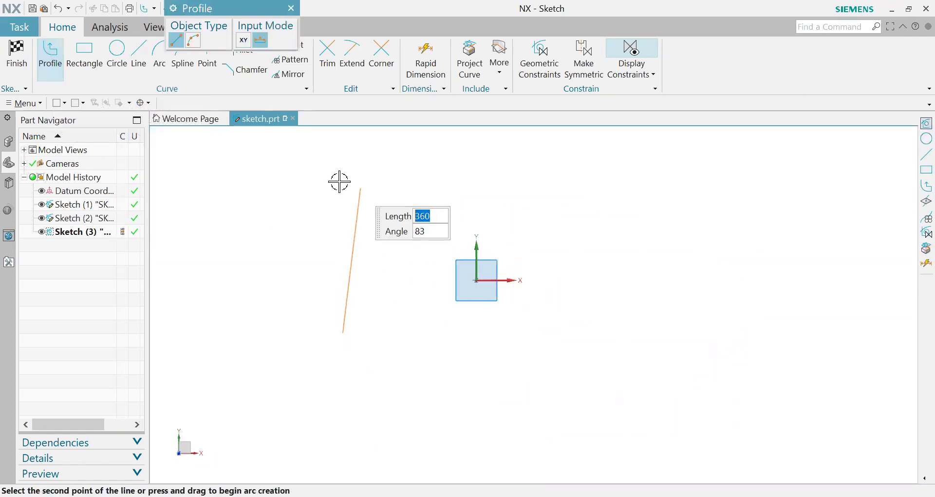
pyautogui.click(342, 187)
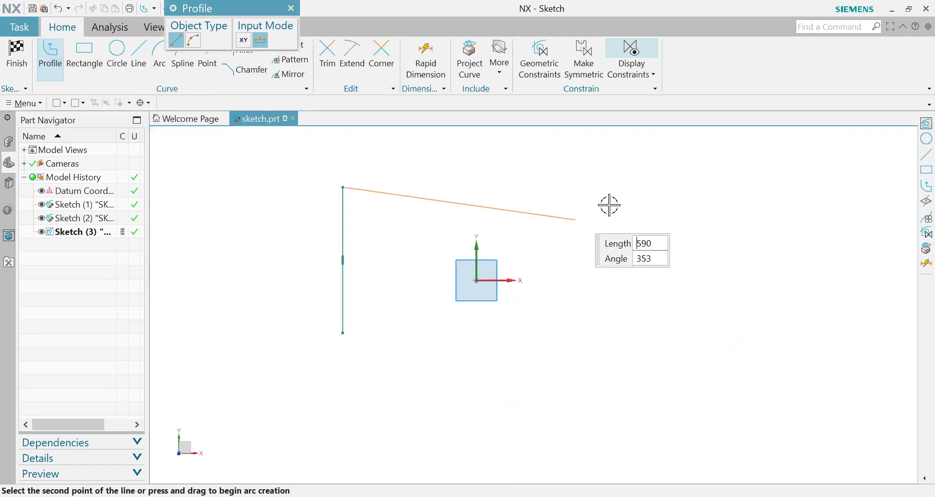
pyautogui.click(606, 187)
pyautogui.click(606, 345)
pyautogui.click(343, 333)
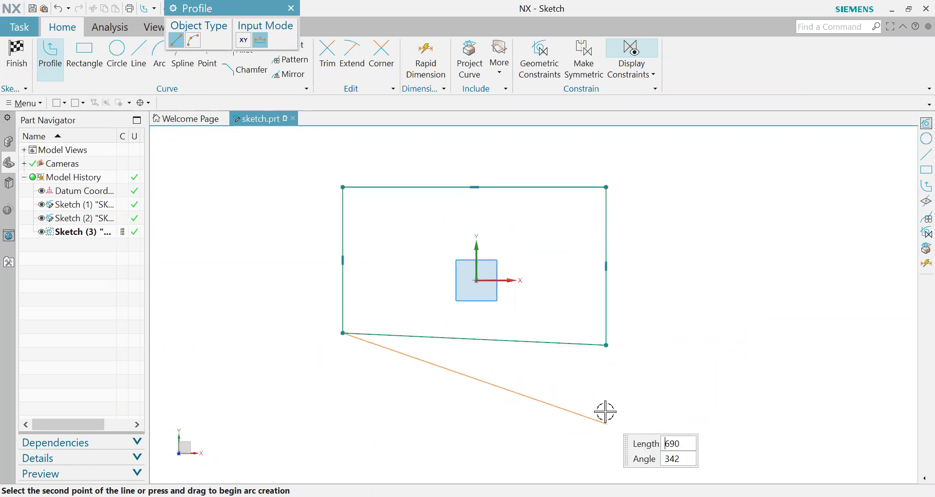
pyautogui.rightClick(605, 411)
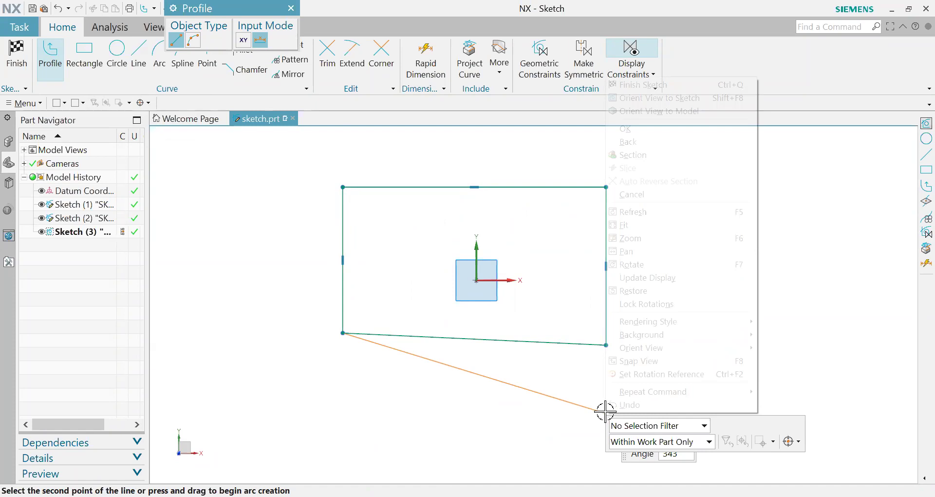
pyautogui.press('Escape')
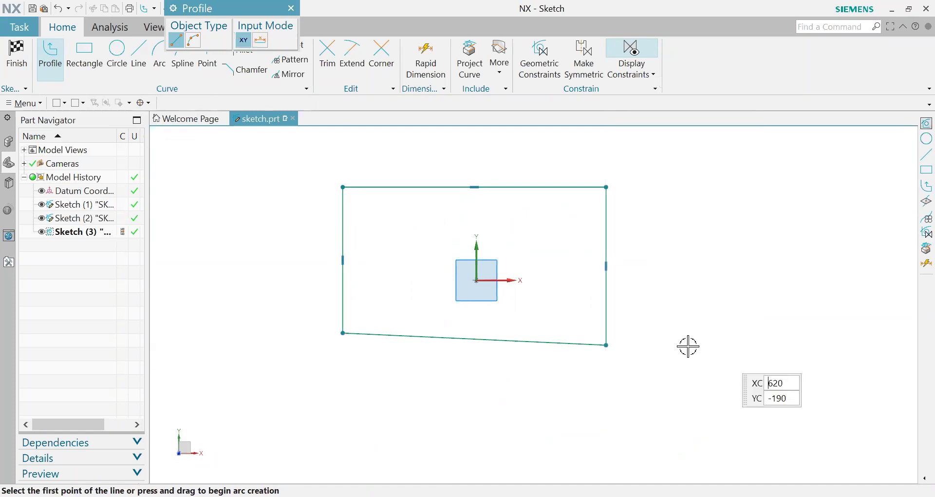
# Exit line drawing and select the slanted bottom edge to show its constraint mini-toolbar
pyautogui.scroll(-2, 689, 344)
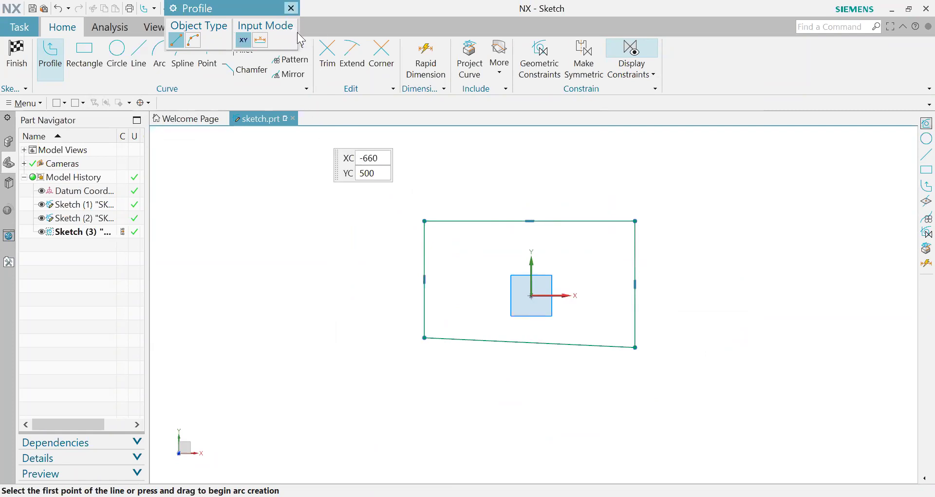
pyautogui.press('Escape')
pyautogui.scroll(2, 536, 359)
pyautogui.scroll(3, 523, 177)
pyautogui.scroll(-2, 535, 184)
pyautogui.scroll(1, 521, 195)
pyautogui.scroll(-1, 521, 197)
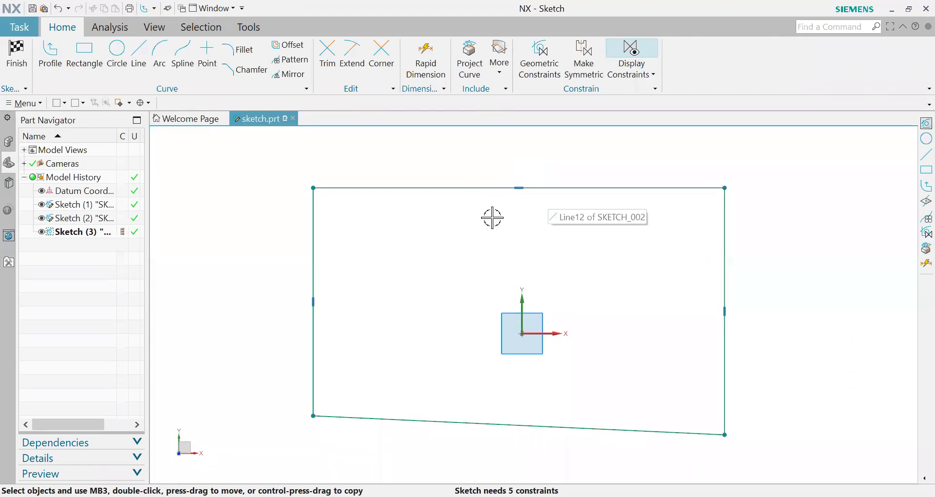
pyautogui.scroll(-2, 509, 309)
pyautogui.scroll(2, 548, 387)
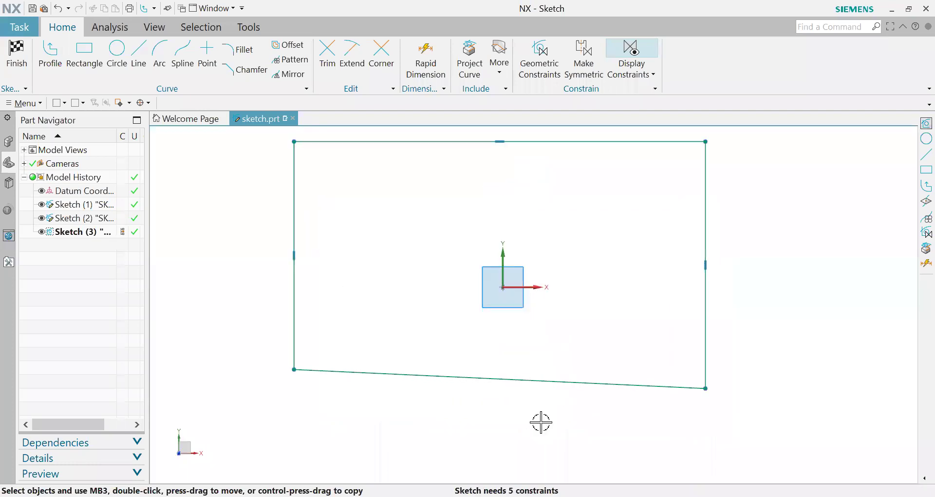
pyautogui.click(577, 385)
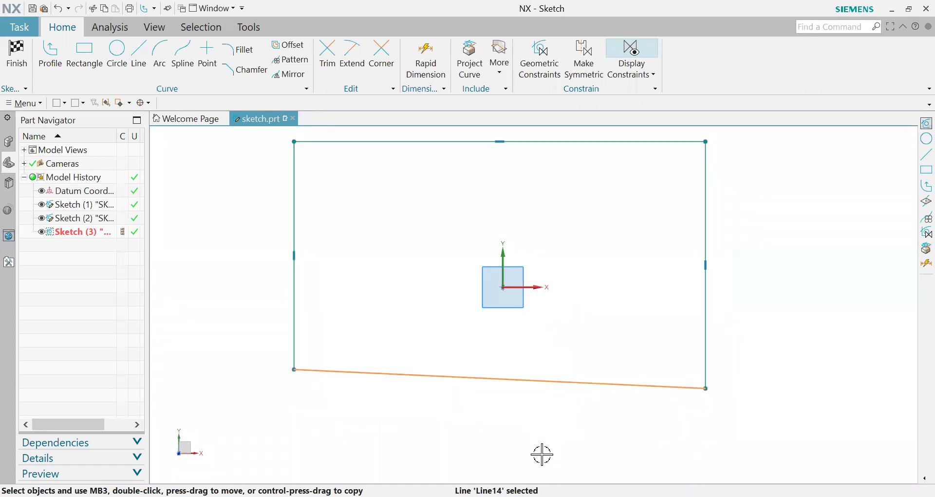
pyautogui.press('Escape')
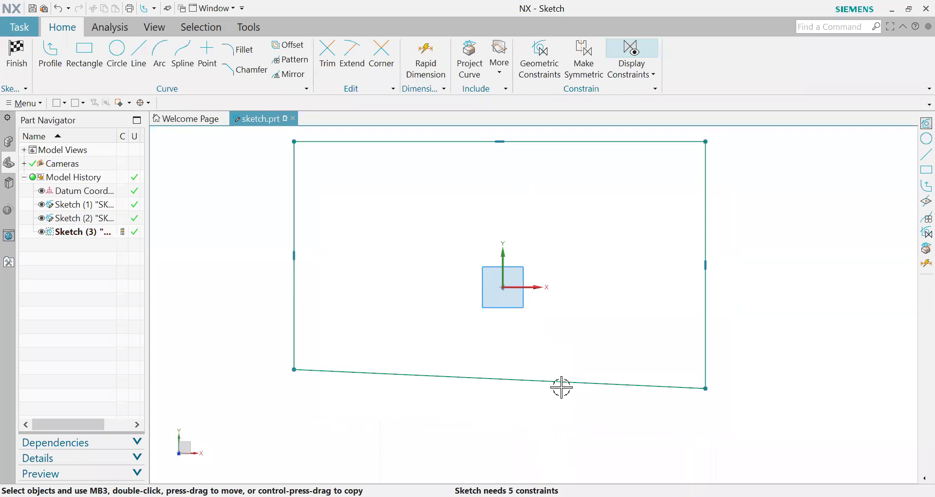
pyautogui.click(446, 380)
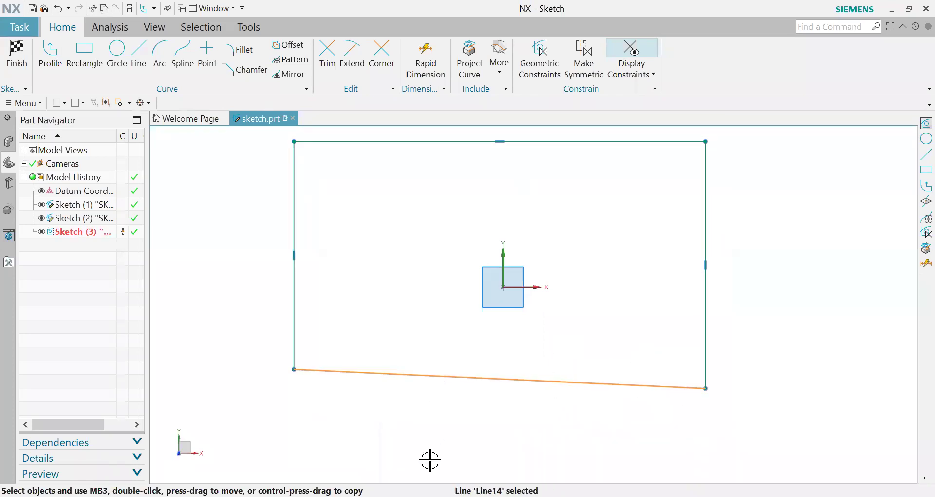
pyautogui.press('Escape')
pyautogui.click(536, 384)
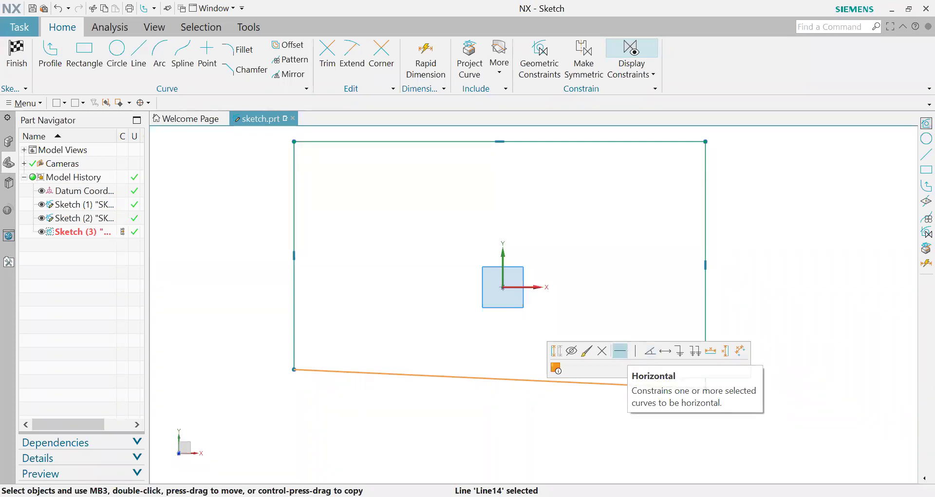
# Constrain the rectangle's slanted bottom edge to be horizontal
pyautogui.click(619, 351)
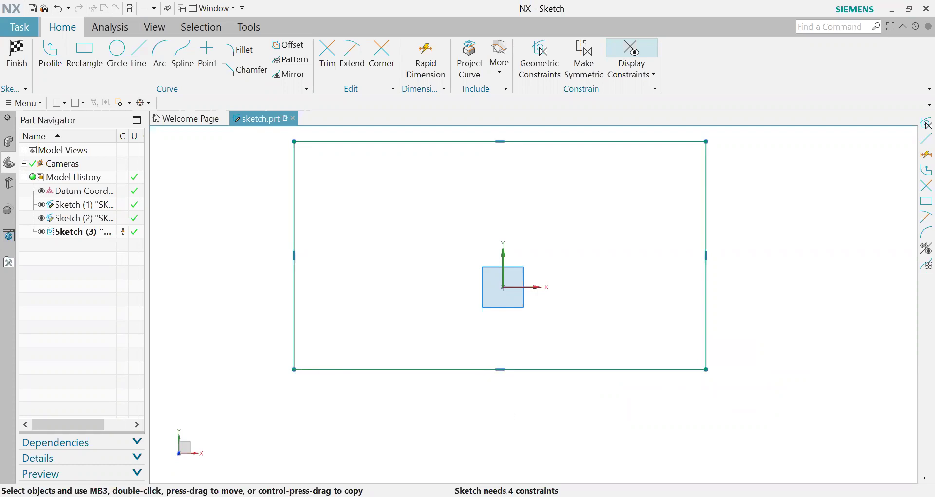
pyautogui.scroll(-2, 620, 412)
pyautogui.scroll(2, 620, 413)
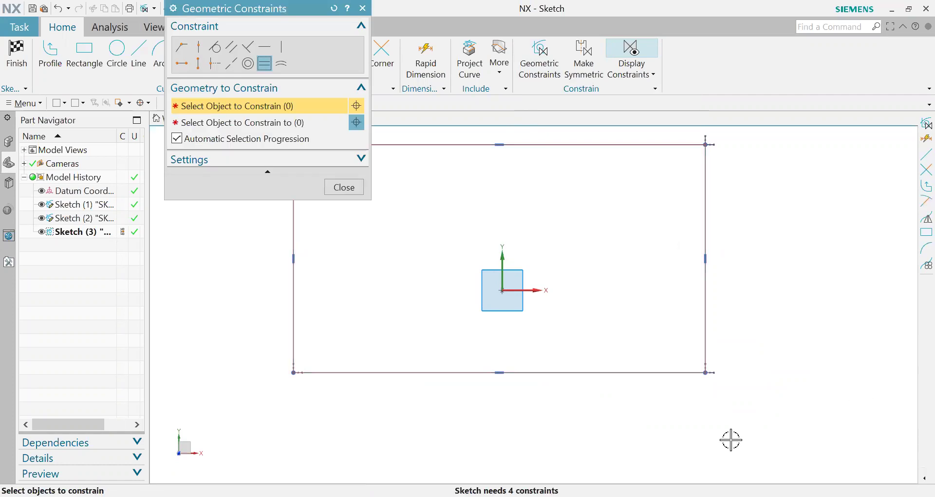
# Close the Geometric Constraints dialog and zoom the view on the rectangle sketch
pyautogui.press('Escape')
pyautogui.scroll(-2, 566, 330)
pyautogui.scroll(1, 582, 251)
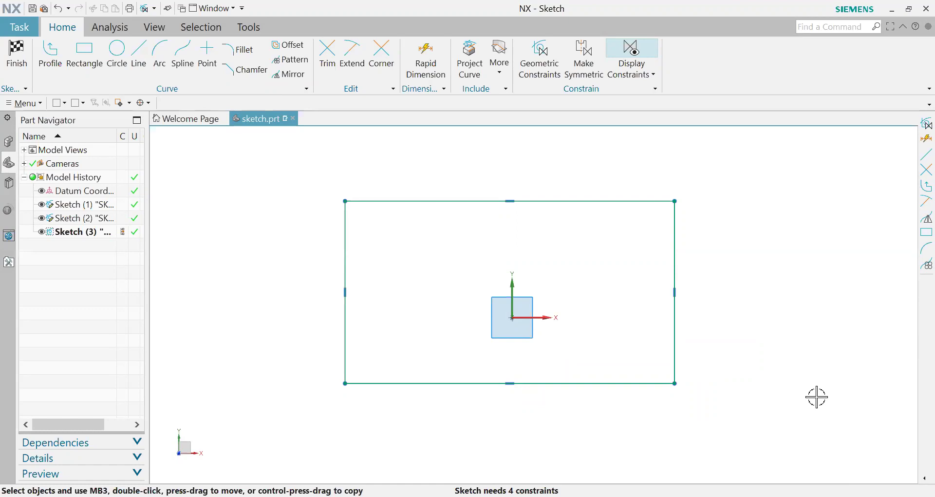
pyautogui.scroll(2, 533, 254)
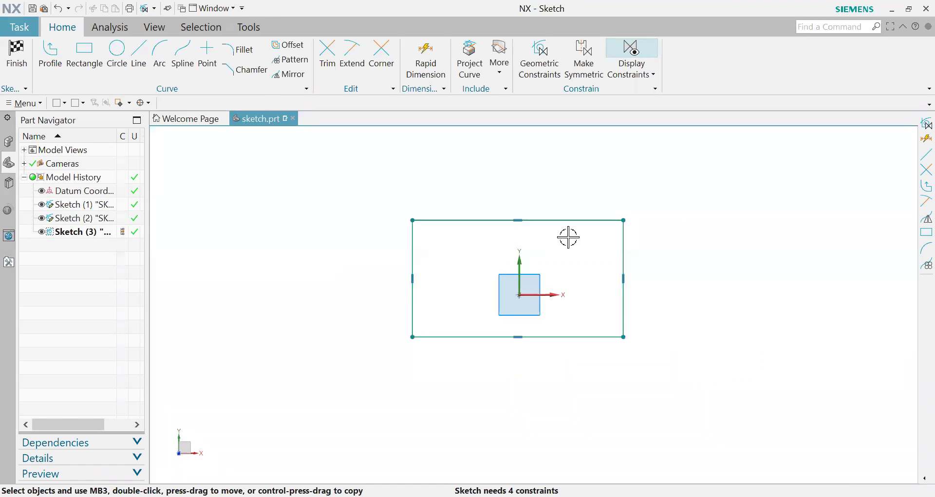
# Zoom in and out, then orbit the rectangle sketch into a tilted 3D view
pyautogui.scroll(-1, 520, 217)
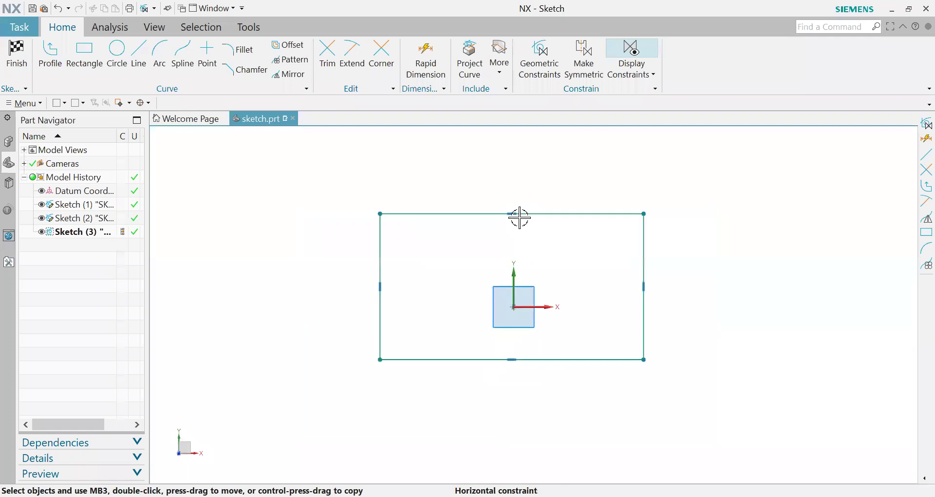
pyautogui.scroll(-3, 520, 216)
pyautogui.scroll(4, 528, 236)
pyautogui.scroll(-3, 529, 238)
pyautogui.scroll(3, 529, 239)
pyautogui.scroll(-3, 528, 214)
pyautogui.scroll(3, 528, 215)
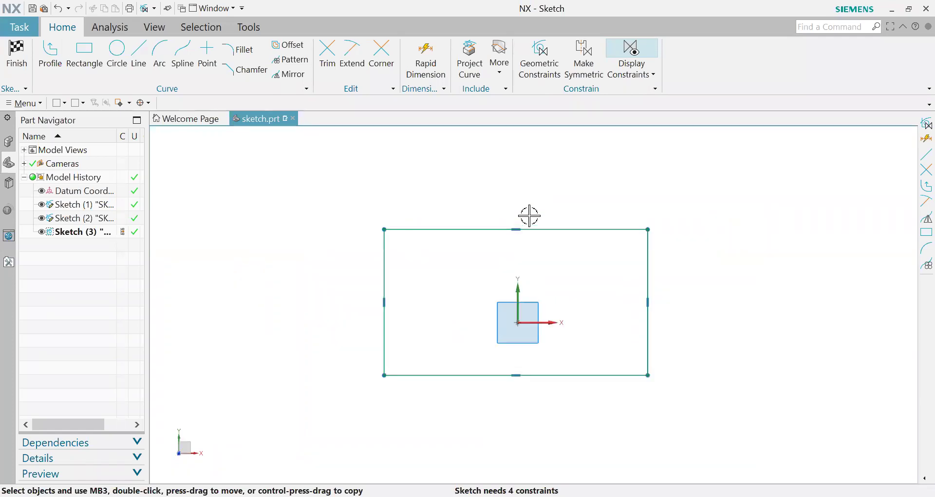
pyautogui.scroll(2, 555, 255)
pyautogui.scroll(-3, 553, 275)
pyautogui.scroll(3, 553, 276)
pyautogui.scroll(-1, 479, 224)
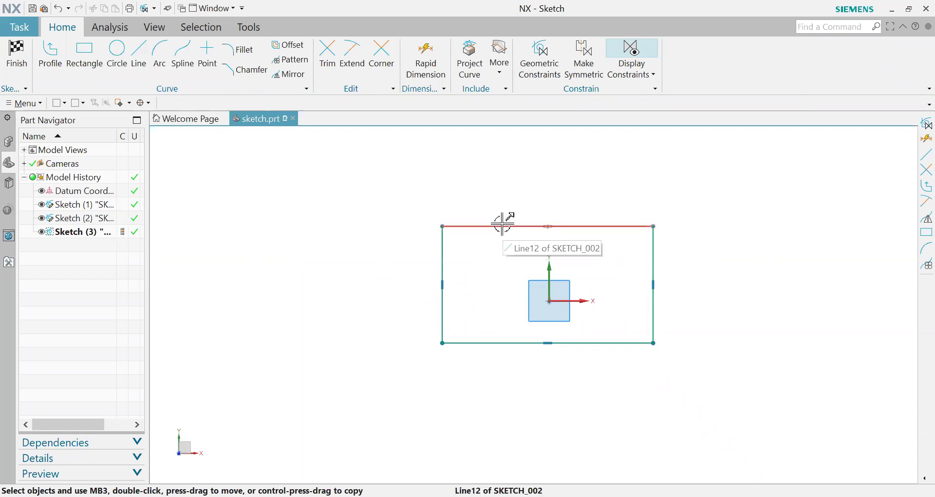
pyautogui.scroll(3, 502, 227)
pyautogui.scroll(-4, 645, 265)
pyautogui.scroll(-3, 658, 237)
pyautogui.scroll(3, 659, 238)
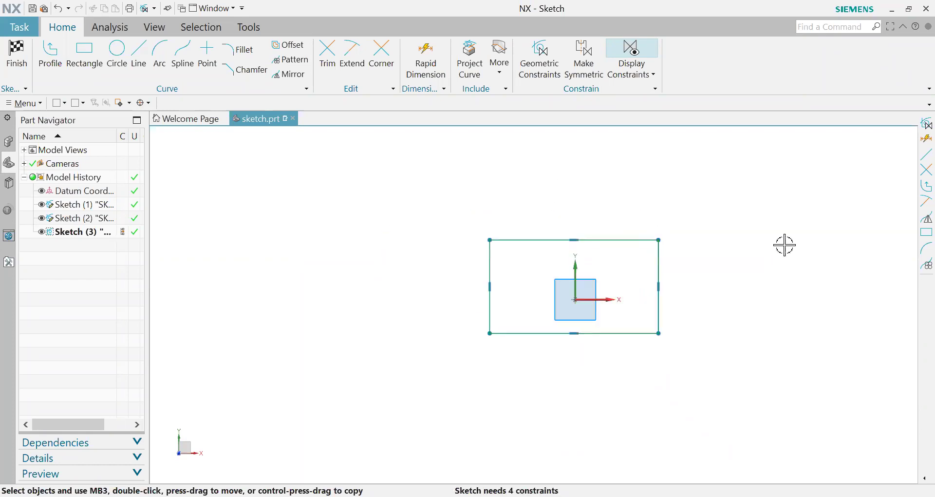
pyautogui.scroll(-3, 787, 251)
pyautogui.moveTo(787, 250)
pyautogui.mouseDown(button='middle')
pyautogui.moveTo(745, 273)
pyautogui.moveTo(750, 296)
pyautogui.moveTo(716, 317)
pyautogui.moveTo(604, 453)
pyautogui.moveTo(841, 414)
pyautogui.moveTo(668, 328)
pyautogui.moveTo(808, 242)
pyautogui.moveTo(528, 280)
pyautogui.moveTo(537, 265)
pyautogui.moveTo(617, 265)
pyautogui.mouseUp(button='middle')
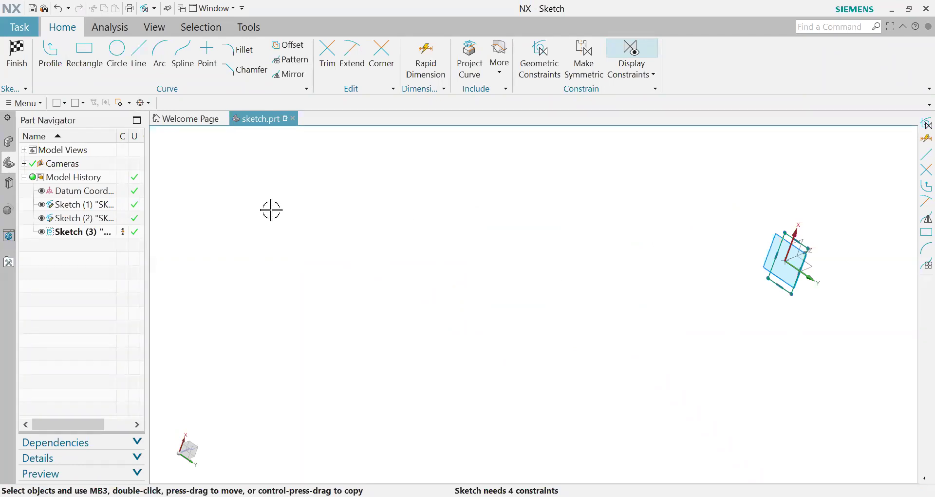
# Rotate the view and snap it face-on with Orient View to Sketch (Shift+F8)
pyautogui.moveTo(729, 288)
pyautogui.mouseDown(button='middle')
pyautogui.moveTo(872, 253)
pyautogui.moveTo(741, 265)
pyautogui.mouseUp(button='middle')
pyautogui.moveTo(740, 296)
pyautogui.mouseDown(button='middle')
pyautogui.moveTo(685, 318)
pyautogui.moveTo(676, 296)
pyautogui.moveTo(628, 275)
pyautogui.moveTo(630, 341)
pyautogui.moveTo(632, 302)
pyautogui.moveTo(618, 323)
pyautogui.moveTo(633, 321)
pyautogui.moveTo(609, 316)
pyautogui.moveTo(616, 307)
pyautogui.mouseUp(button='middle')
pyautogui.rightClick(777, 240)
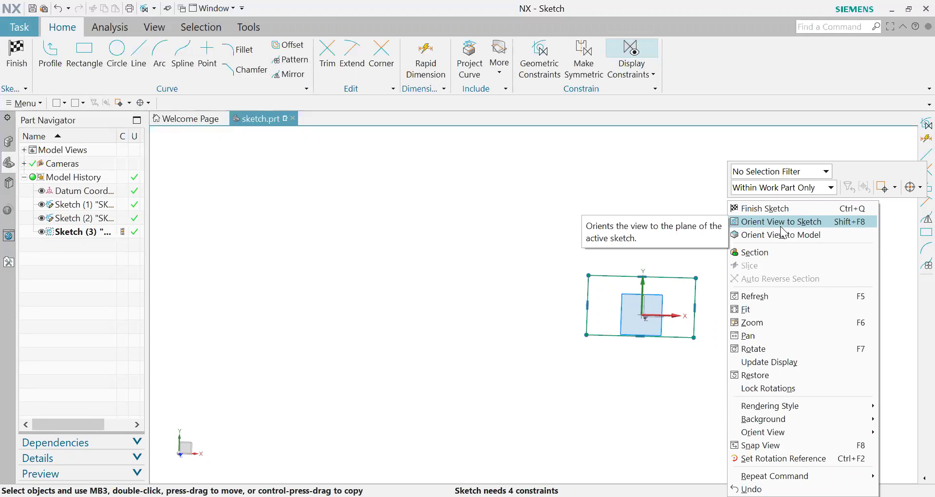
pyautogui.hotkey('shift', 'F8')
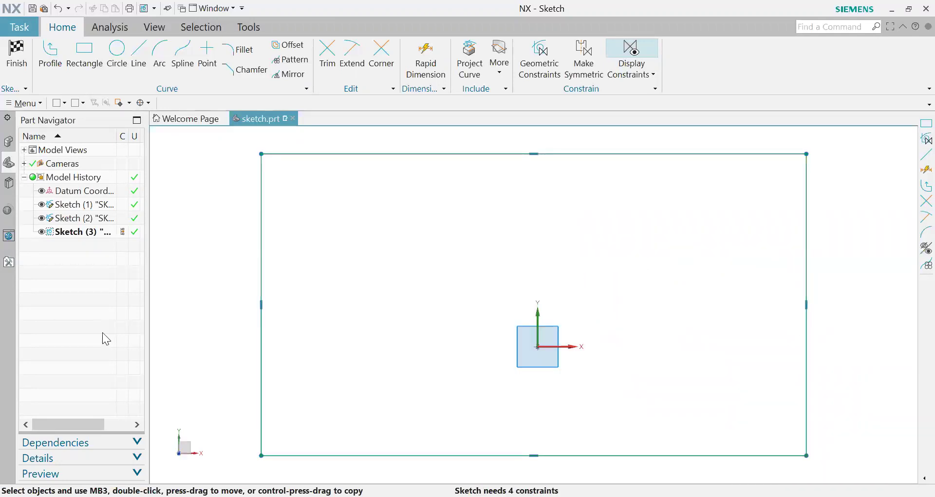
pyautogui.moveTo(810, 271)
pyautogui.mouseDown(button='middle')
pyautogui.moveTo(697, 372)
pyautogui.moveTo(512, 290)
pyautogui.mouseUp(button='middle')
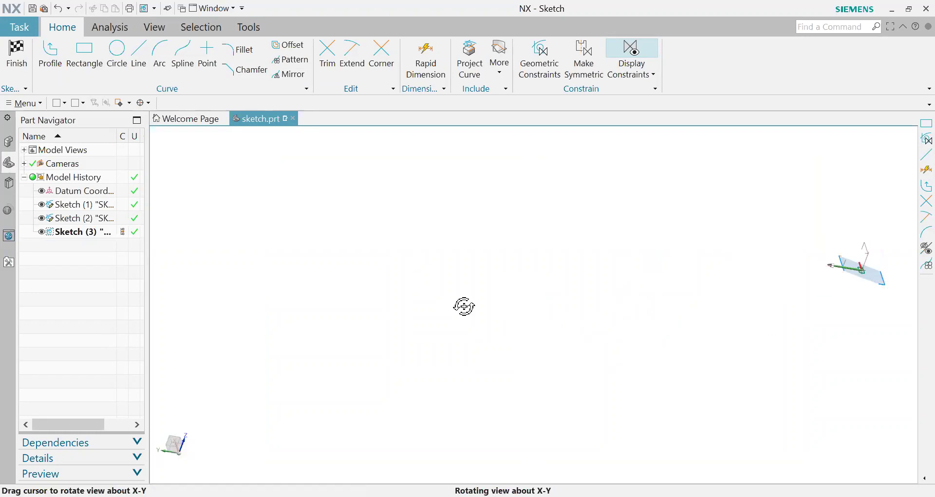
pyautogui.rightClick(811, 220)
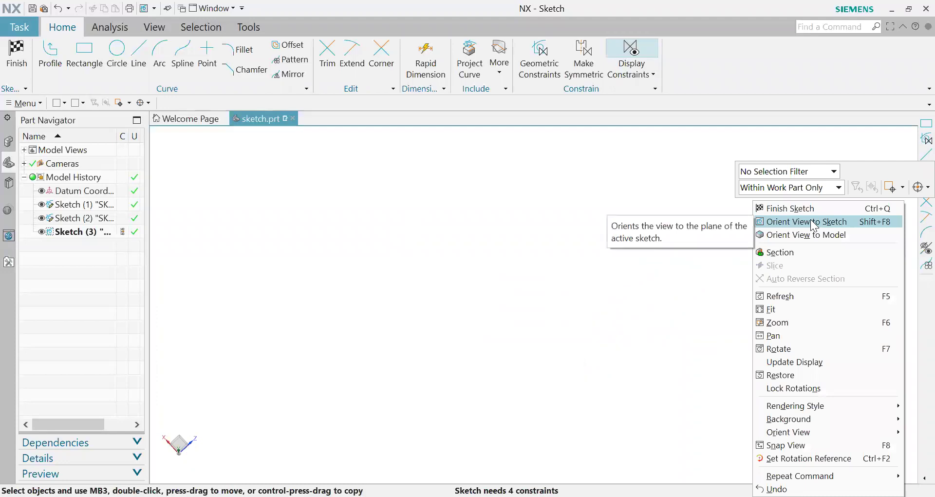
pyautogui.click(811, 221)
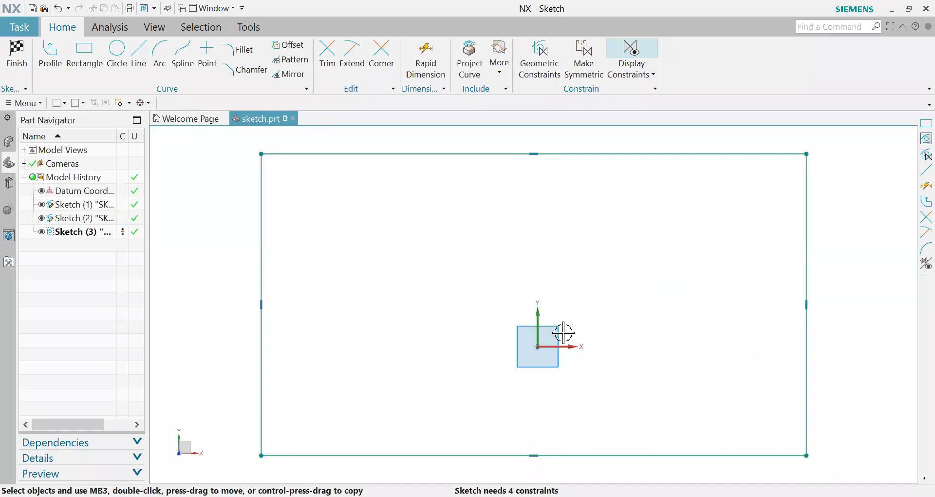
# Undo and redo the rectangle, pan the view, and reorient it face-on to the sketch again
pyautogui.hotkey('ctrl', 'z')
pyautogui.hotkey('ctrl', 'y')
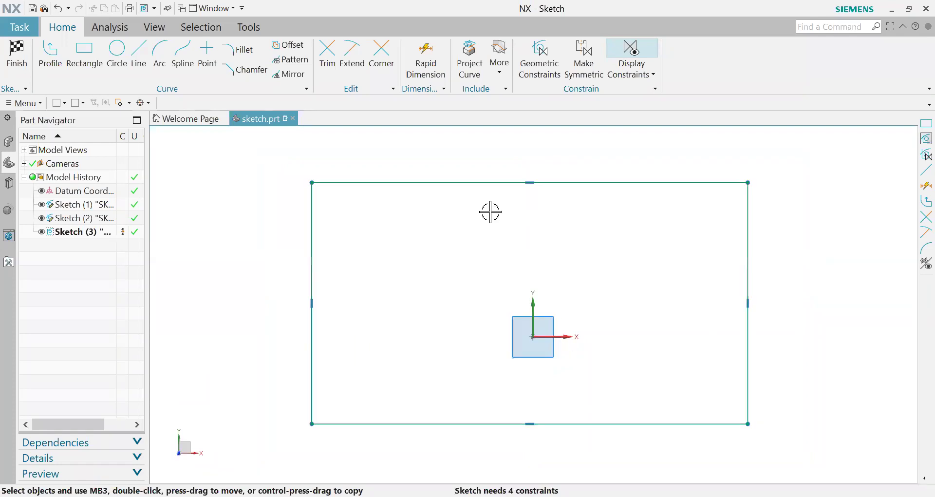
pyautogui.scroll(2, 589, 290)
pyautogui.scroll(-2, 627, 287)
pyautogui.scroll(-2, 582, 294)
pyautogui.scroll(-1, 733, 235)
pyautogui.scroll(2, 649, 243)
pyautogui.scroll(-2, 573, 296)
pyautogui.moveTo(633, 292)
pyautogui.keyDown('shift'); pyautogui.mouseDown(button='middle')
pyautogui.moveTo(741, 268)
pyautogui.moveTo(755, 250)
pyautogui.moveTo(703, 272)
pyautogui.moveTo(604, 273)
pyautogui.moveTo(704, 263)
pyautogui.moveTo(789, 200)
pyautogui.moveTo(795, 180)
pyautogui.moveTo(305, 178)
pyautogui.moveTo(296, 251)
pyautogui.moveTo(755, 241)
pyautogui.moveTo(816, 248)
pyautogui.moveTo(783, 244)
pyautogui.moveTo(796, 256)
pyautogui.moveTo(786, 246)
pyautogui.mouseUp(button='middle'); pyautogui.keyUp('shift')
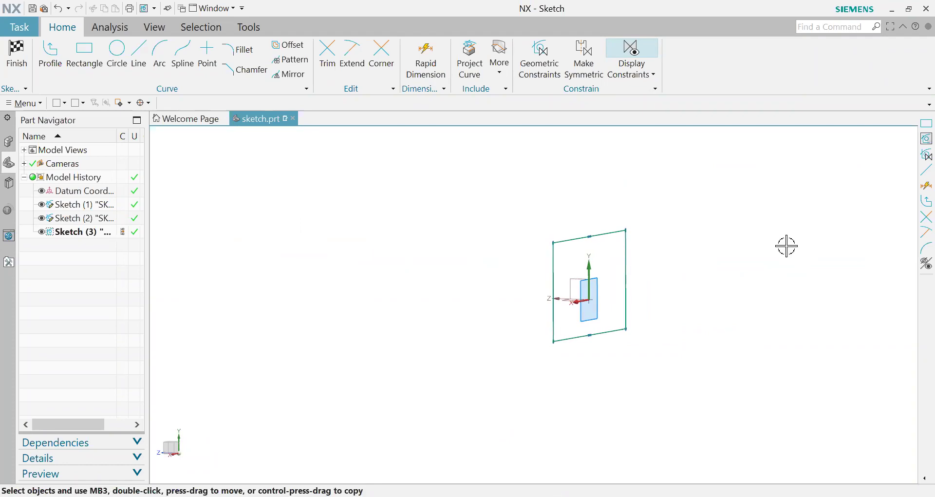
pyautogui.rightClick(689, 268)
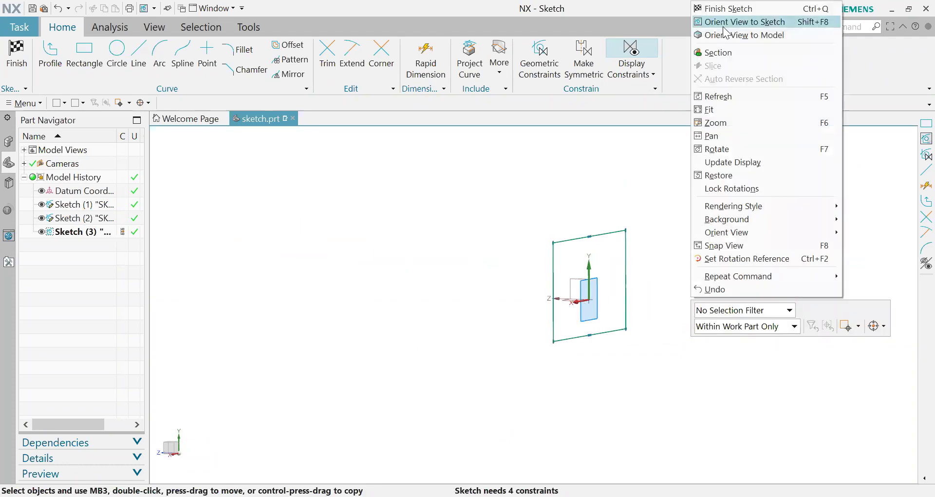
pyautogui.click(744, 22)
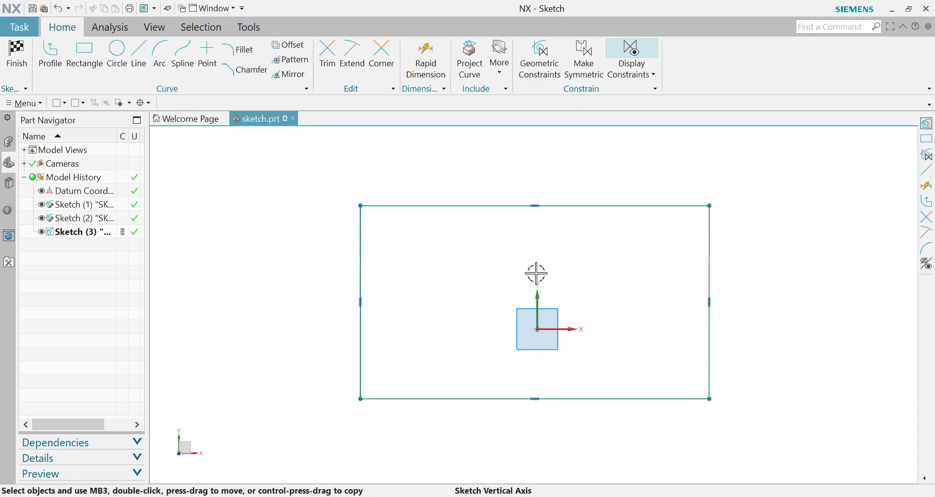
pyautogui.scroll(-2, 501, 263)
pyautogui.scroll(2, 482, 271)
pyautogui.keyDown('shift'); pyautogui.moveTo(546, 269); pyautogui.dragTo(402, 219, button='middle'); pyautogui.keyUp('shift')
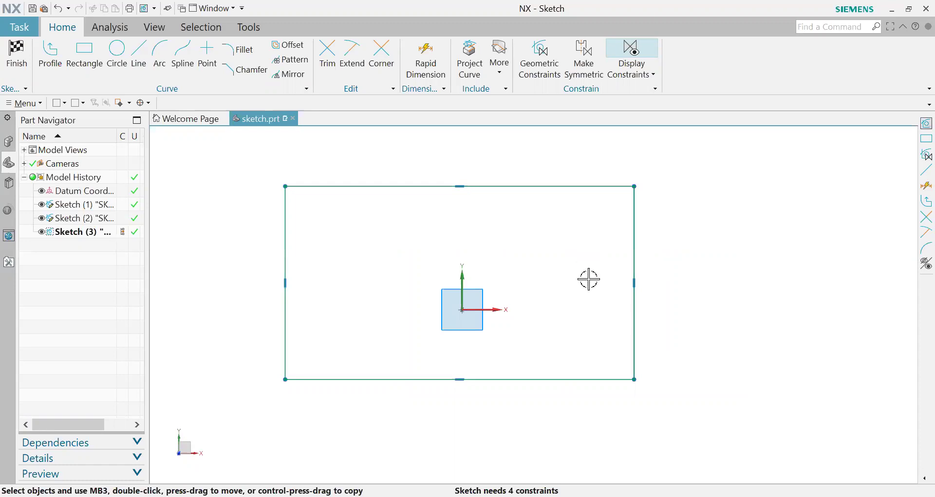
pyautogui.moveTo(605, 263)
pyautogui.mouseDown(button='middle')
pyautogui.moveTo(548, 306)
pyautogui.moveTo(560, 279)
pyautogui.moveTo(591, 294)
pyautogui.moveTo(580, 292)
pyautogui.moveTo(560, 315)
pyautogui.moveTo(613, 251)
pyautogui.moveTo(591, 277)
pyautogui.moveTo(599, 309)
pyautogui.moveTo(607, 270)
pyautogui.mouseUp(button='middle')
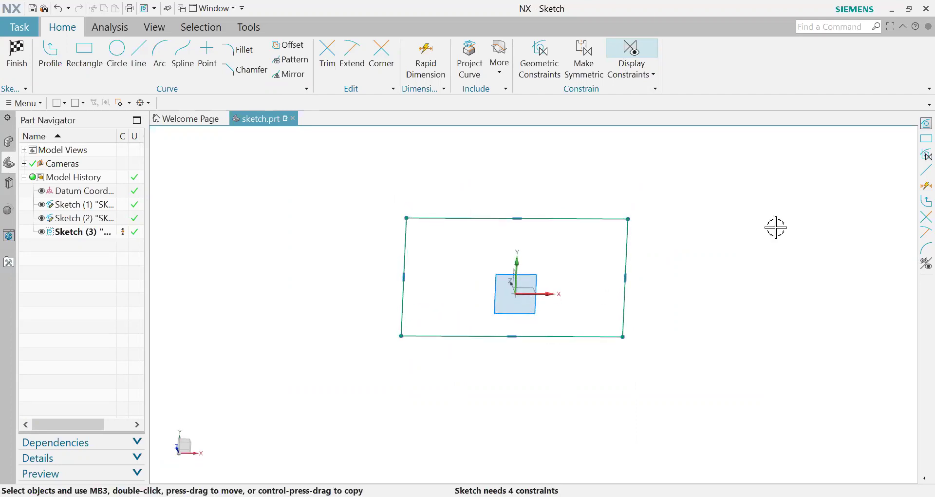
pyautogui.rightClick(849, 224)
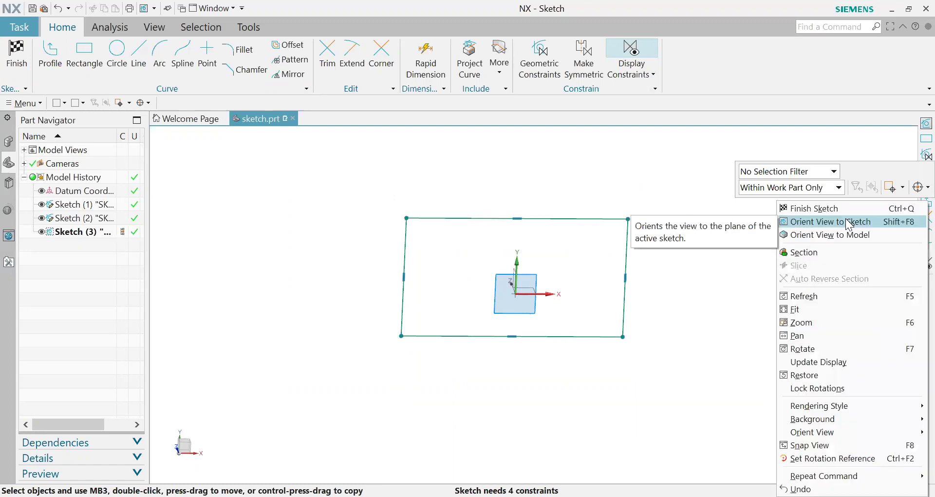
pyautogui.hotkey('shift', 'F8')
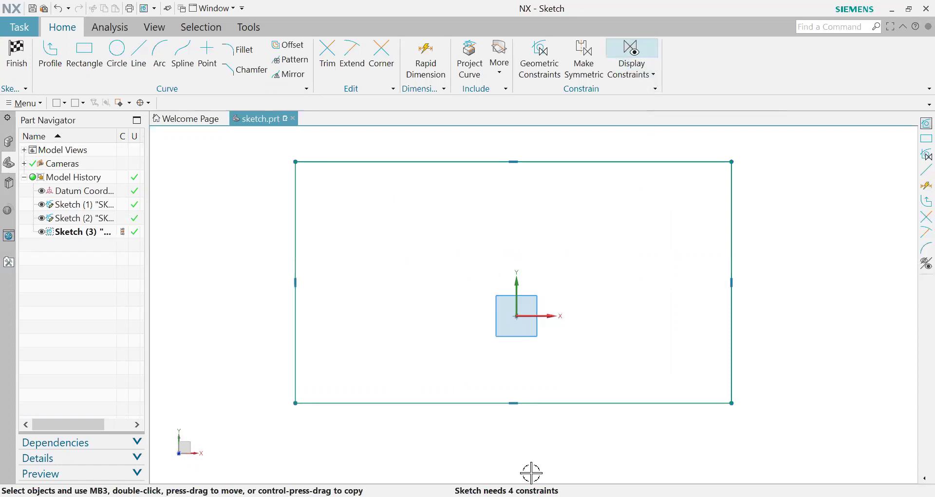
pyautogui.scroll(-2, 509, 430)
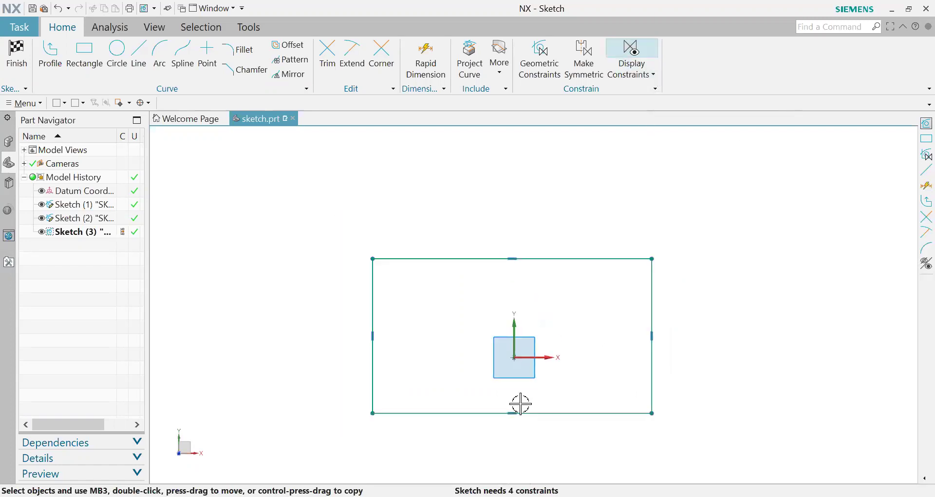
pyautogui.moveTo(589, 259)
pyautogui.mouseDown()
pyautogui.moveTo(595, 271)
pyautogui.moveTo(569, 262)
pyautogui.mouseUp()
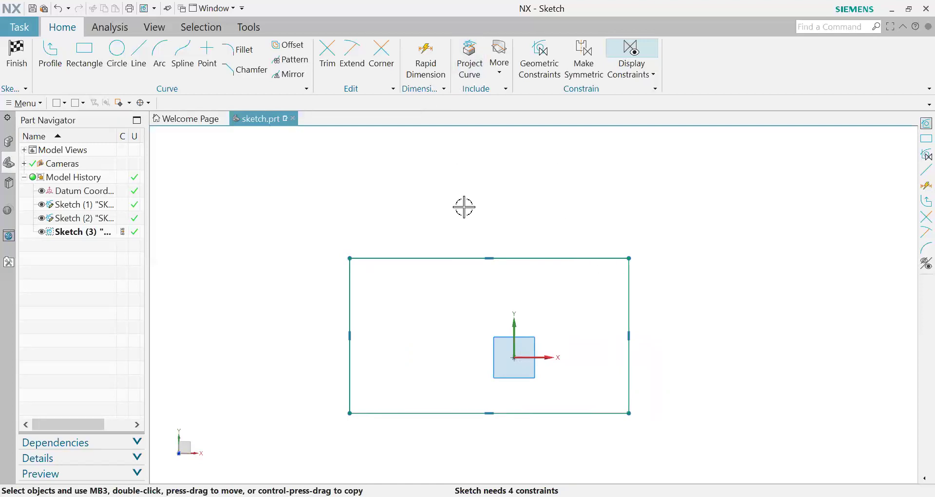
# Start Rapid Dimension, move its dialog aside, close it, and relaunch it with the D shortcut
pyautogui.click(426, 59)
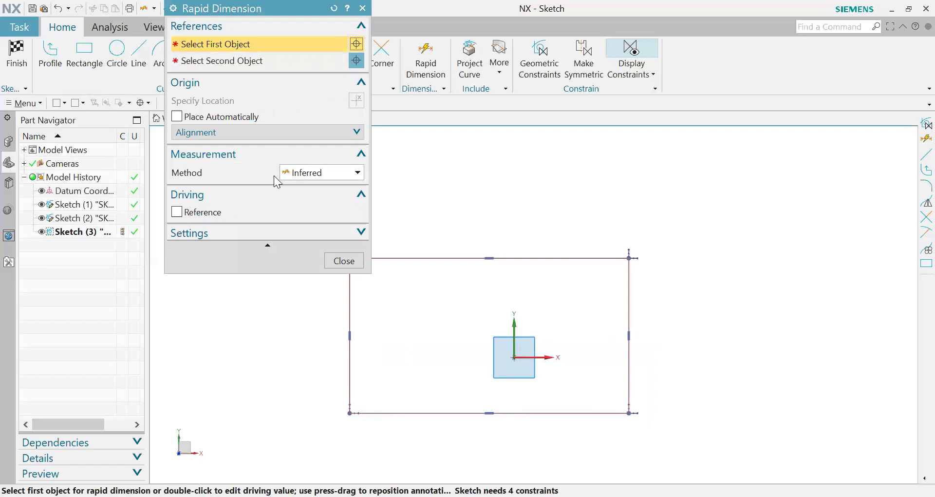
pyautogui.click(323, 173)
pyautogui.moveTo(240, 27); pyautogui.dragTo(321, 108)
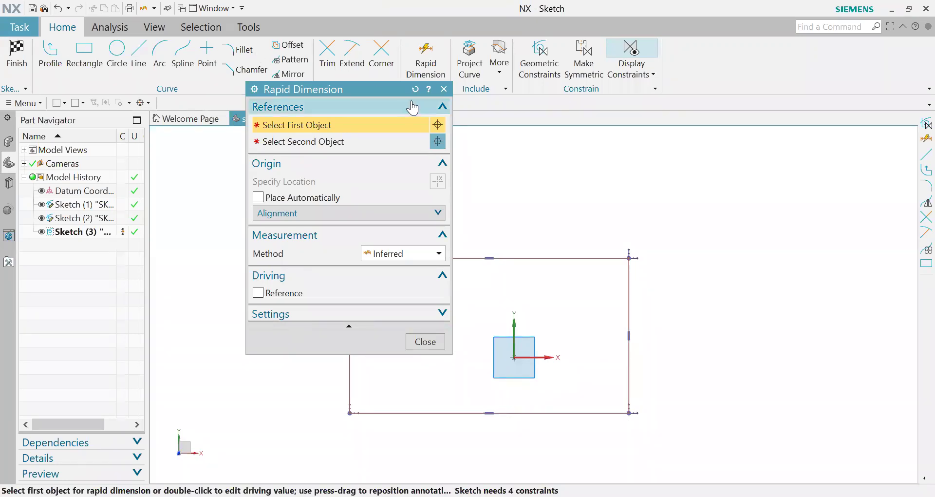
pyautogui.moveTo(372, 90); pyautogui.dragTo(297, 37)
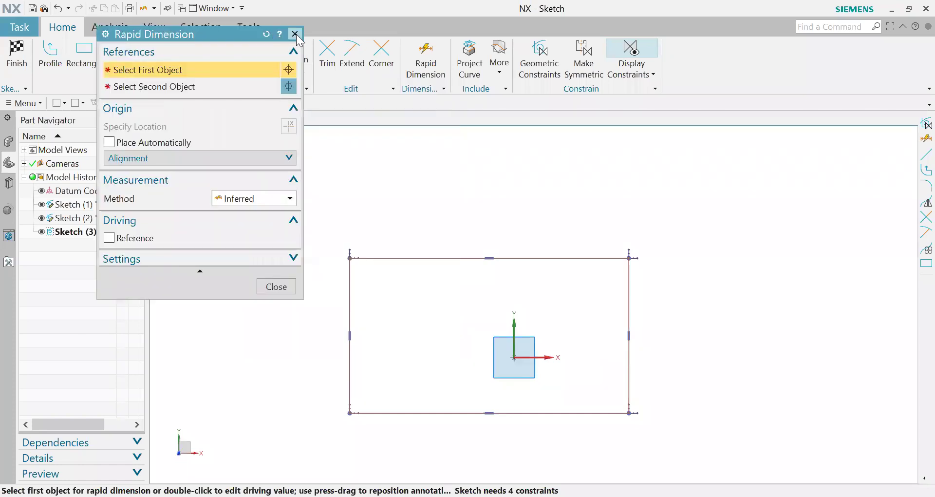
pyautogui.click(294, 34)
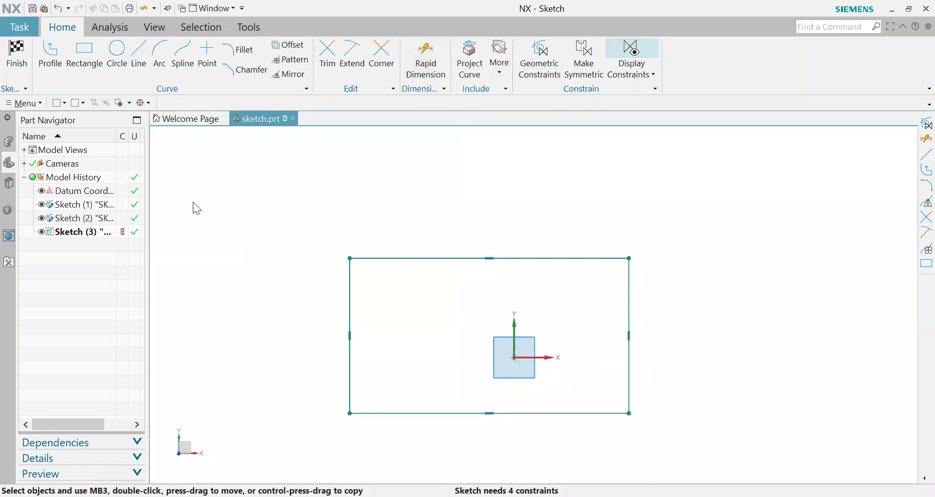
pyautogui.press('d')
pyautogui.click(266, 201)
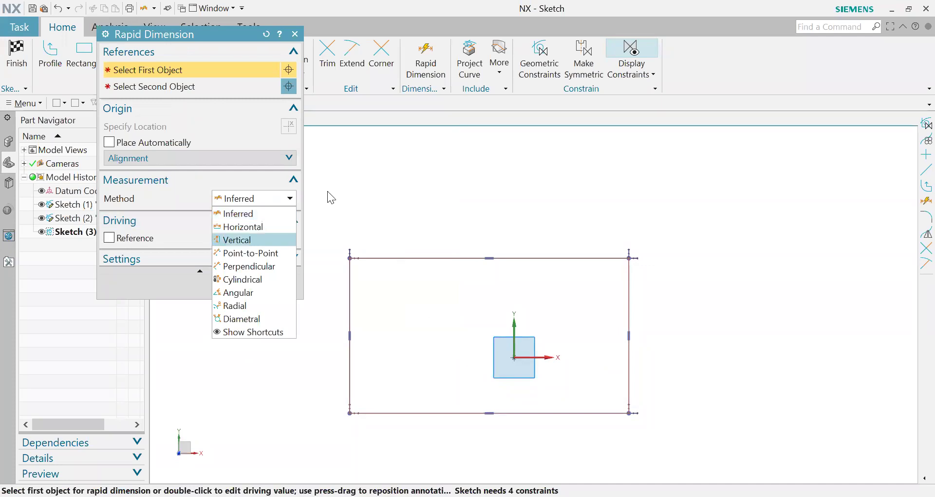
pyautogui.click(258, 213)
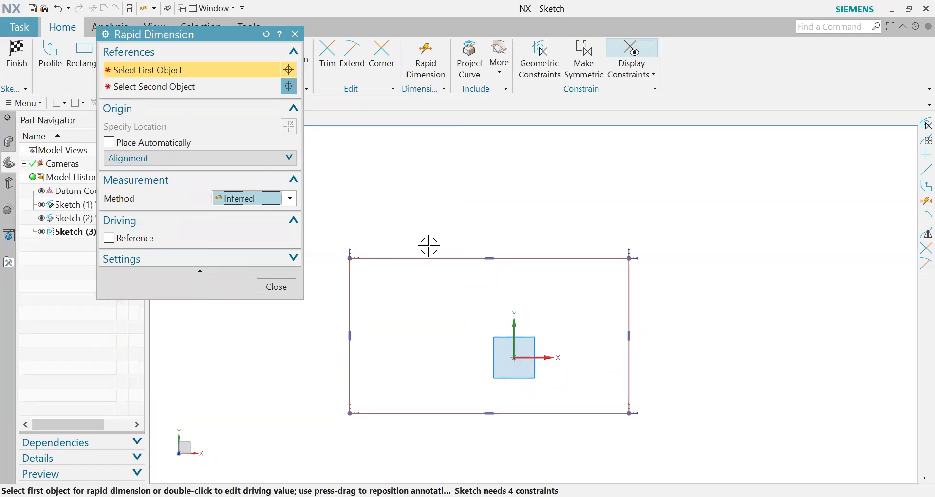
pyautogui.click(261, 198)
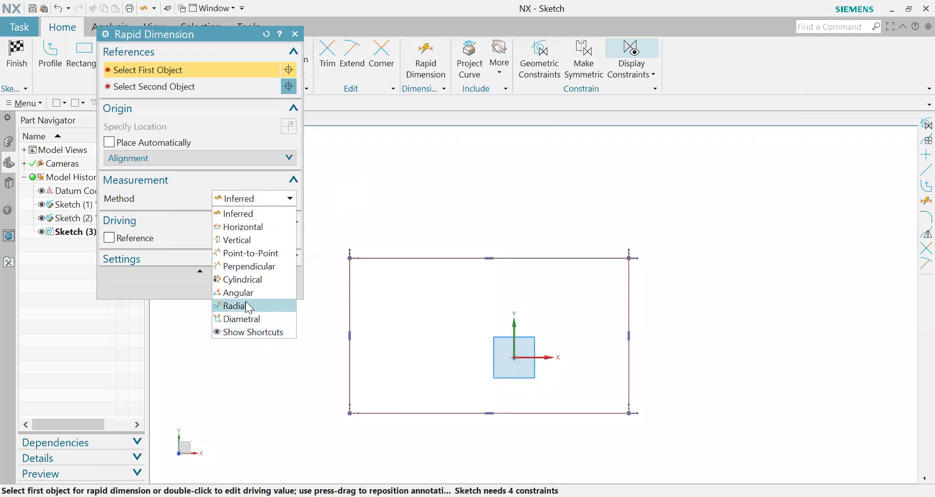
pyautogui.click(243, 199)
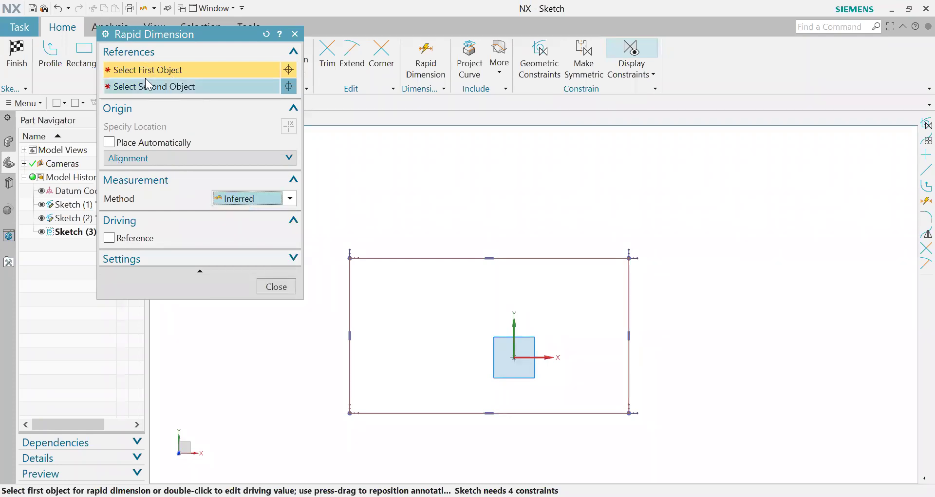
pyautogui.scroll(-2, 599, 281)
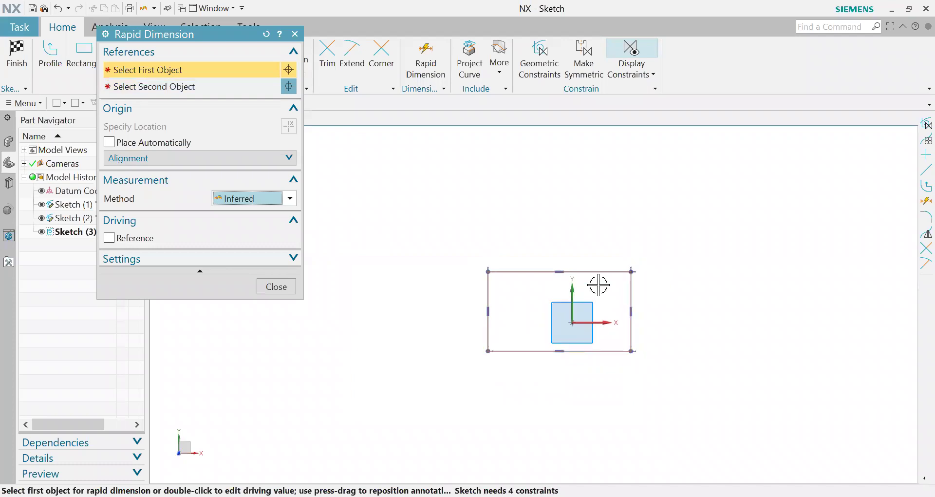
pyautogui.scroll(2, 357, 271)
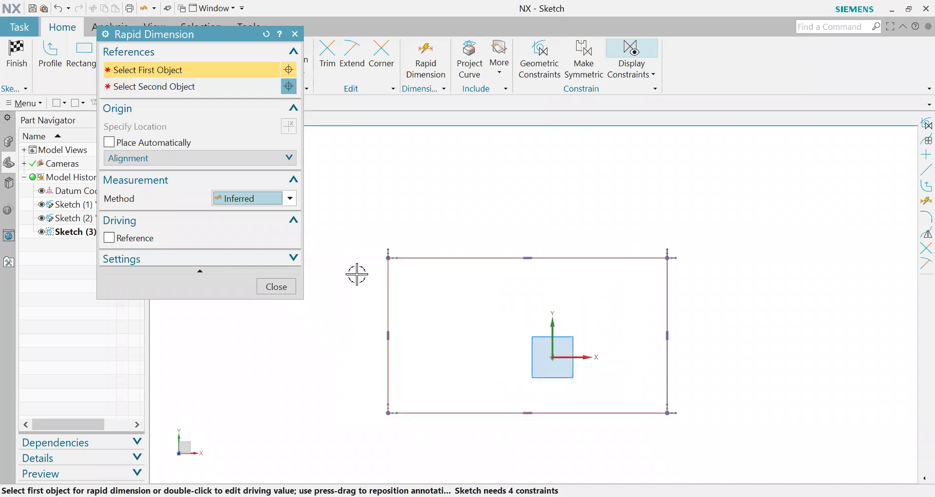
# Add a 600 width dimension (p18) across the rectangle's top edge, placed above it
pyautogui.click(387, 257)
pyautogui.click(668, 254)
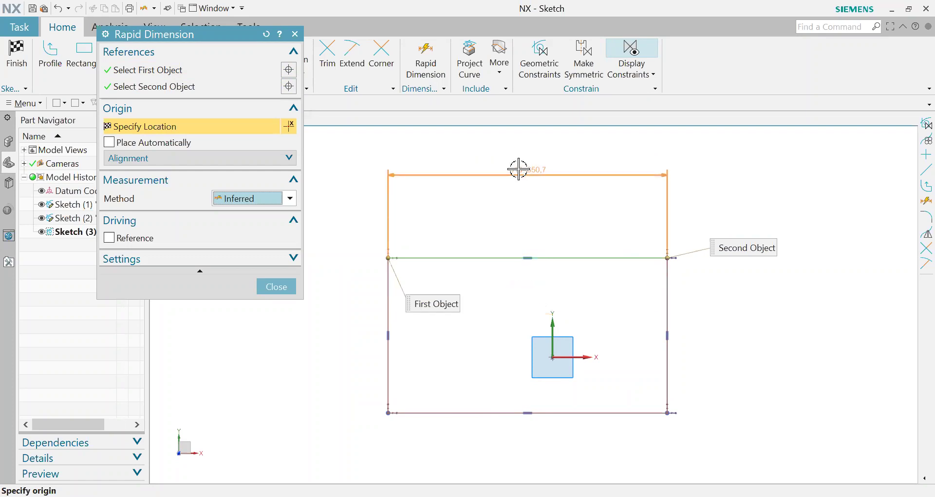
pyautogui.click(518, 169)
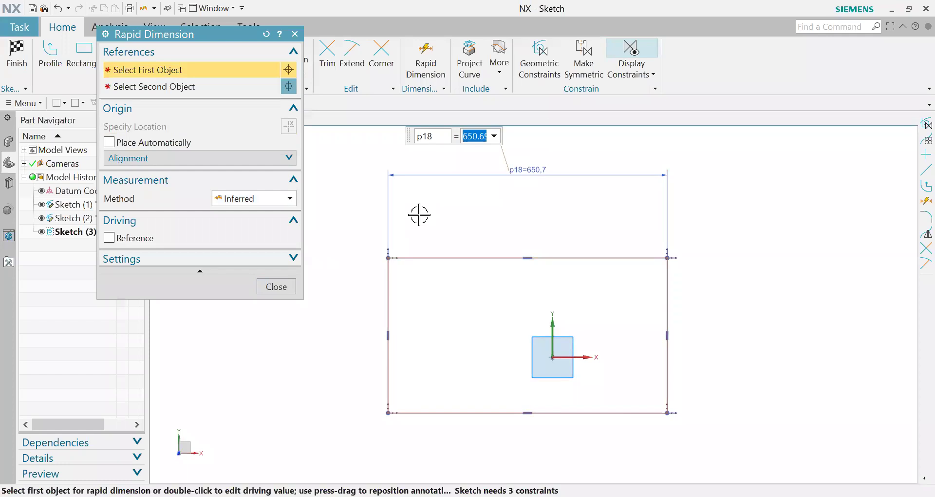
pyautogui.write('600')
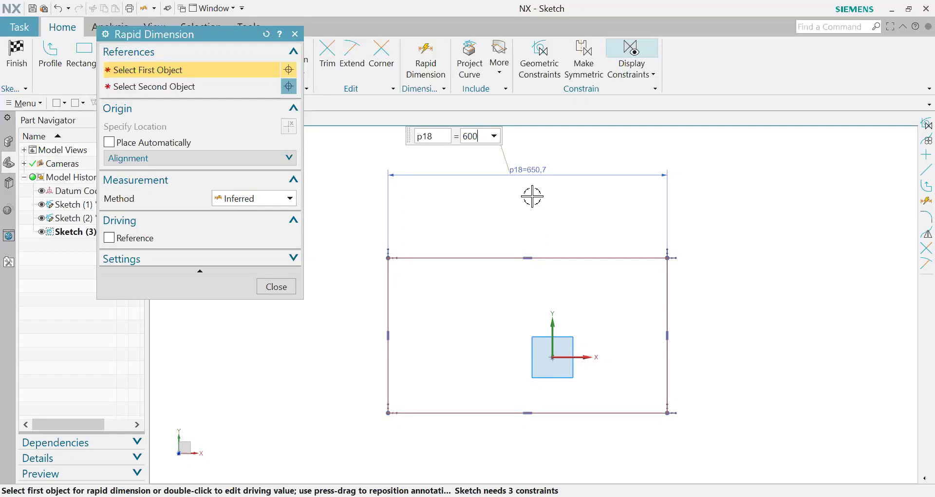
pyautogui.press('Return')
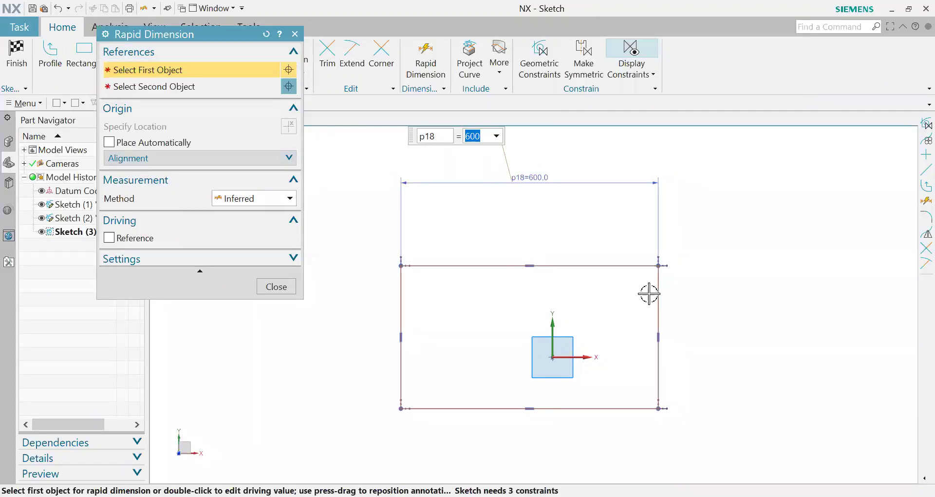
pyautogui.scroll(2, 649, 292)
pyautogui.scroll(-2, 670, 266)
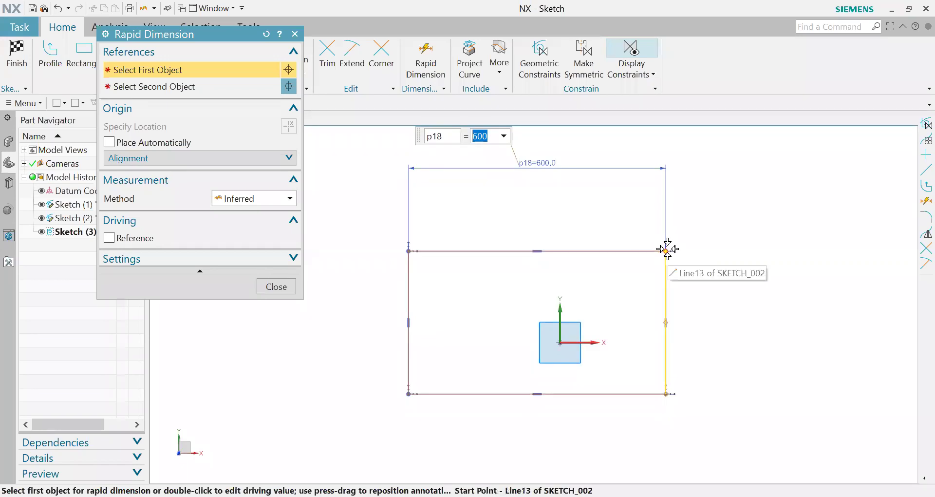
# Add a 300 height dimension (p19) on the rectangle's right side and finish dimensioning
pyautogui.click(667, 271)
pyautogui.click(667, 392)
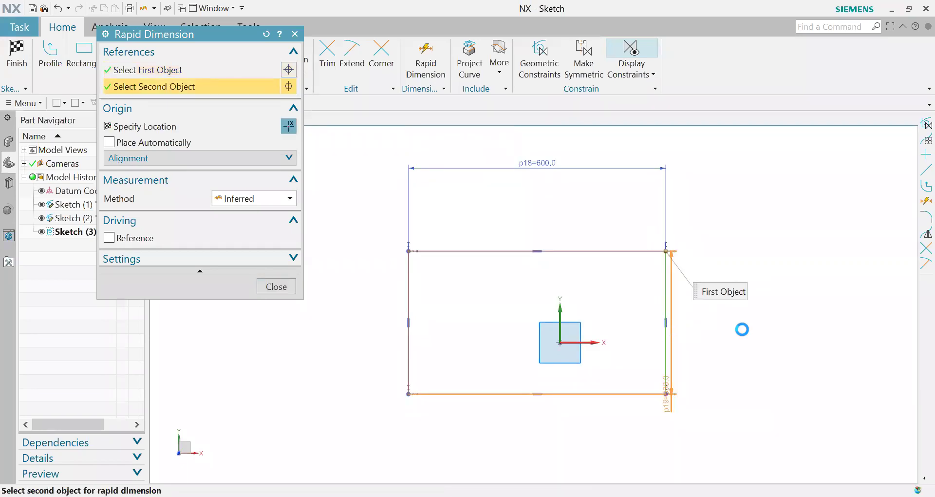
pyautogui.click(779, 345)
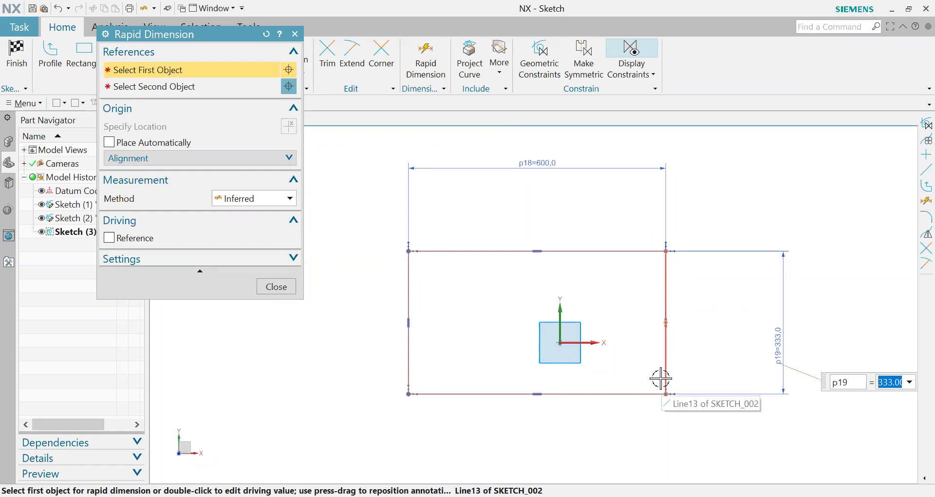
pyautogui.write('300')
pyautogui.press('Return')
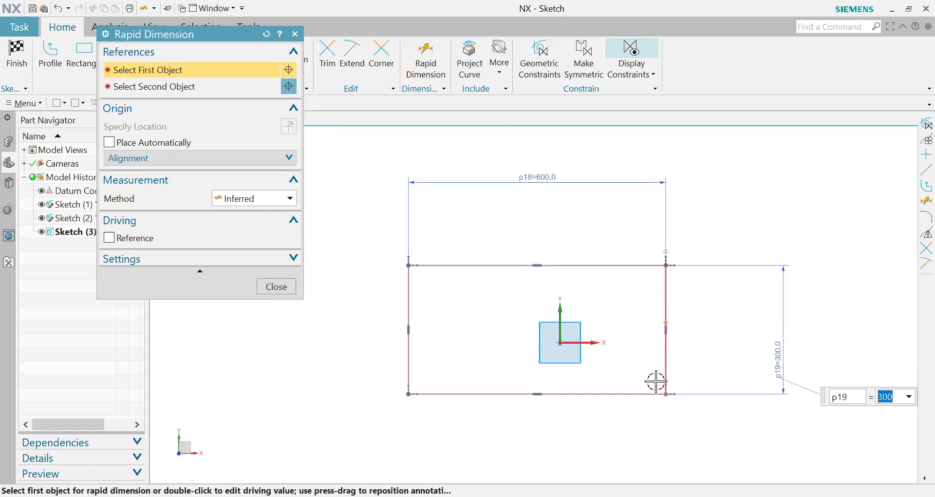
pyautogui.click(284, 290)
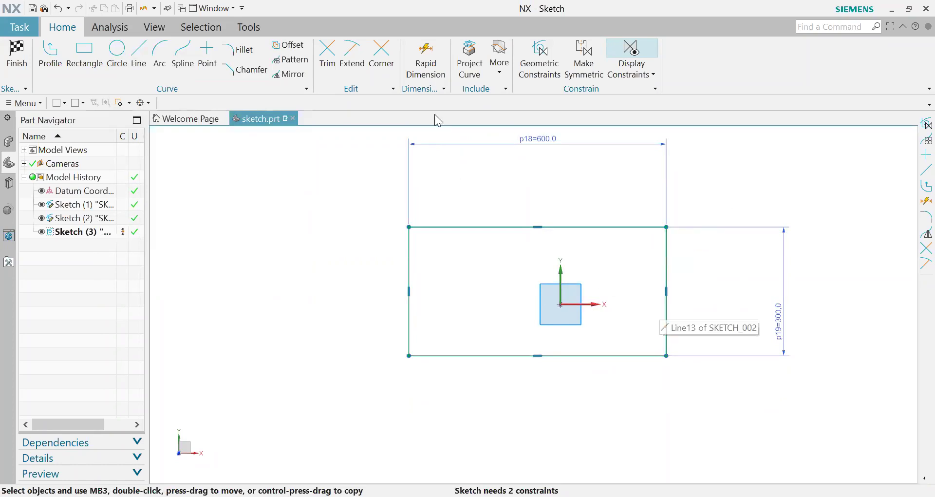
# Drag the 600 × 300 rectangle up and right around the origin, then fit the sketch in view
pyautogui.click(431, 56)
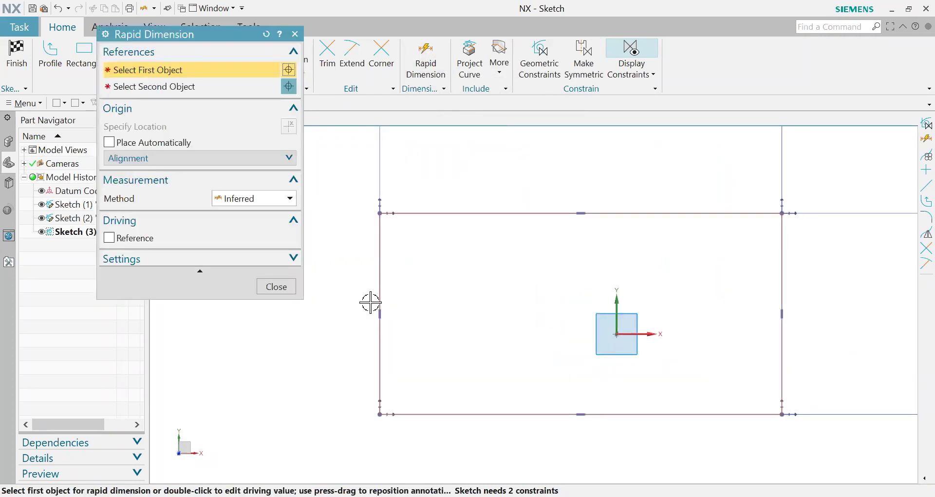
pyautogui.keyDown('shift'); pyautogui.moveTo(685, 219); pyautogui.dragTo(660, 205, button='middle'); pyautogui.keyUp('shift')
pyautogui.keyDown('shift'); pyautogui.moveTo(612, 225); pyautogui.dragTo(569, 192, button='middle'); pyautogui.keyUp('shift')
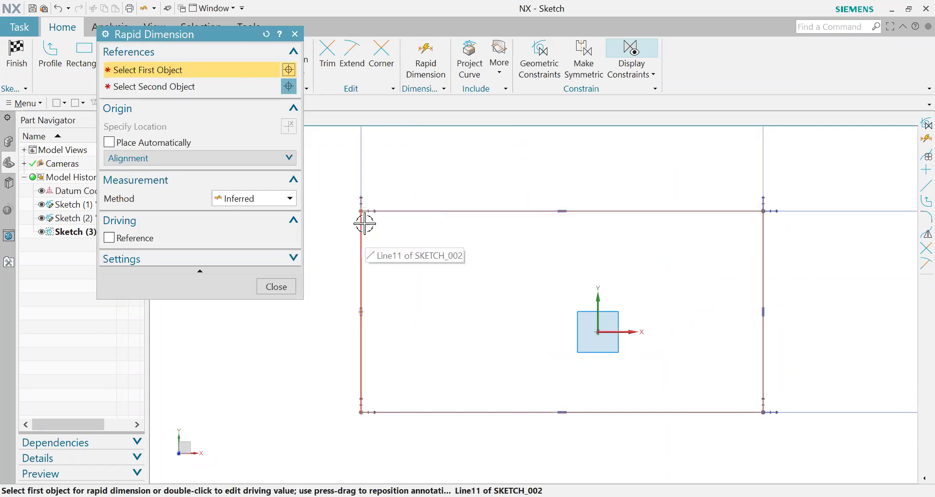
pyautogui.click(277, 288)
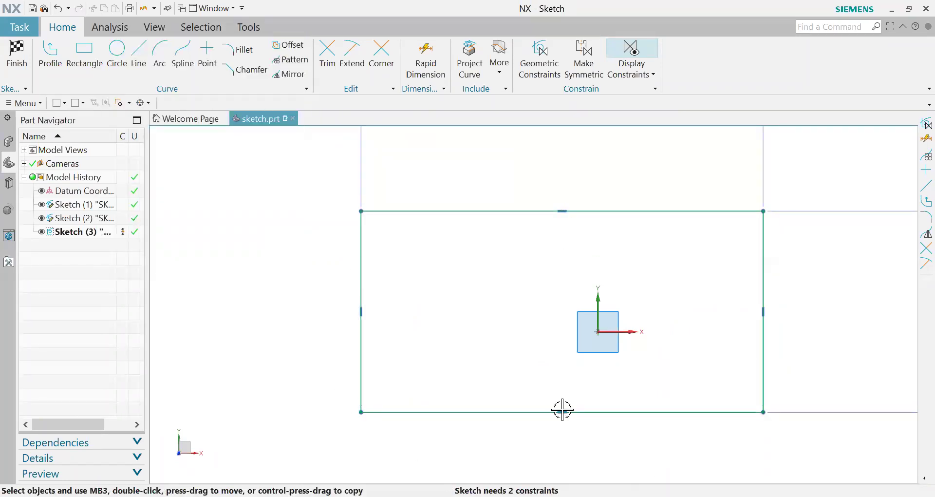
pyautogui.scroll(-1, 451, 304)
pyautogui.scroll(1, 447, 291)
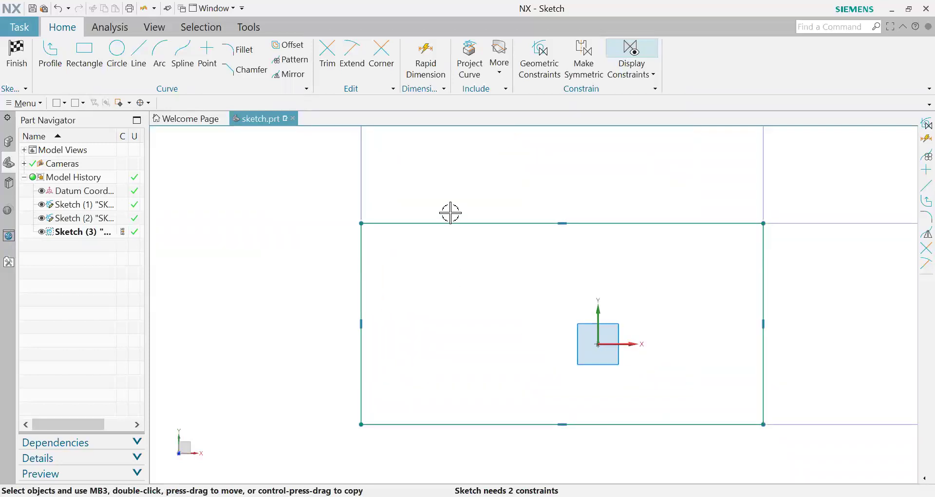
pyautogui.moveTo(449, 224)
pyautogui.mouseDown()
pyautogui.moveTo(464, 212)
pyautogui.moveTo(680, 271)
pyautogui.moveTo(448, 269)
pyautogui.moveTo(524, 280)
pyautogui.moveTo(428, 217)
pyautogui.moveTo(461, 353)
pyautogui.moveTo(521, 206)
pyautogui.moveTo(428, 227)
pyautogui.mouseUp()
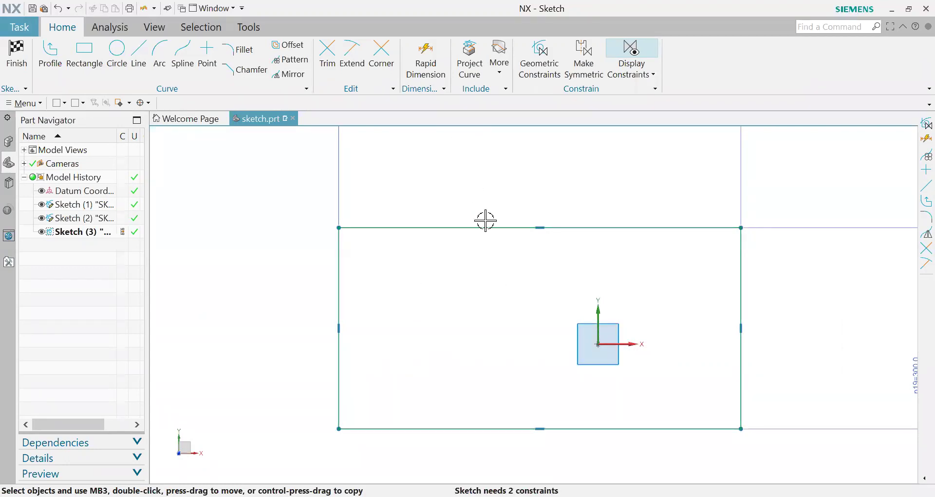
pyautogui.hotkey('ctrl', 'f')
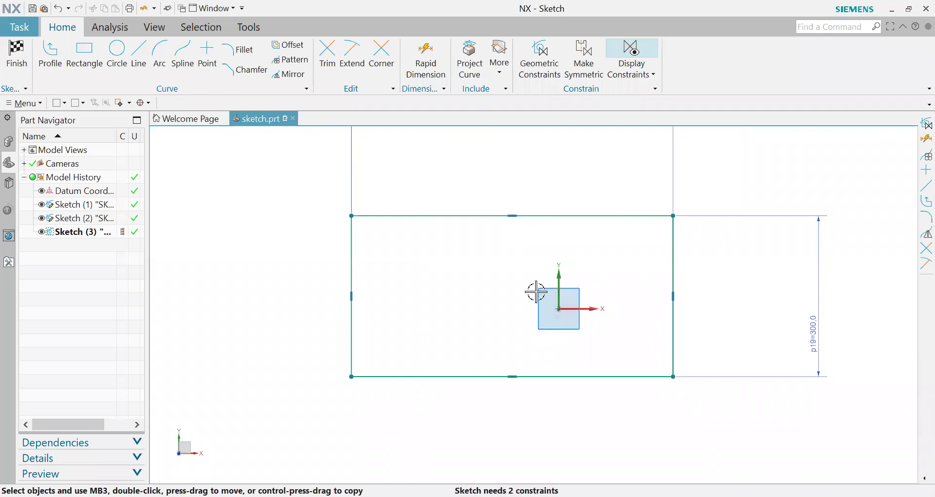
# Dimension the left edge to the vertical axis with the value p18/2
pyautogui.click(427, 46)
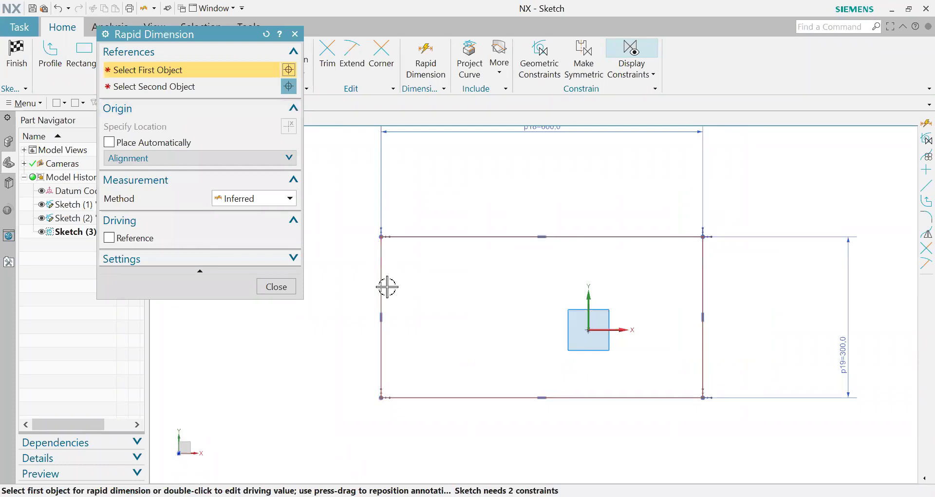
pyautogui.click(384, 266)
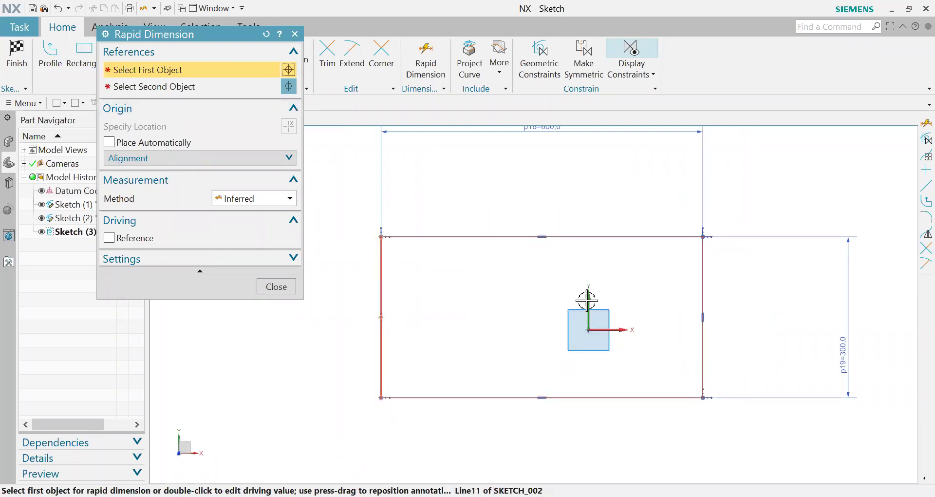
pyautogui.click(587, 300)
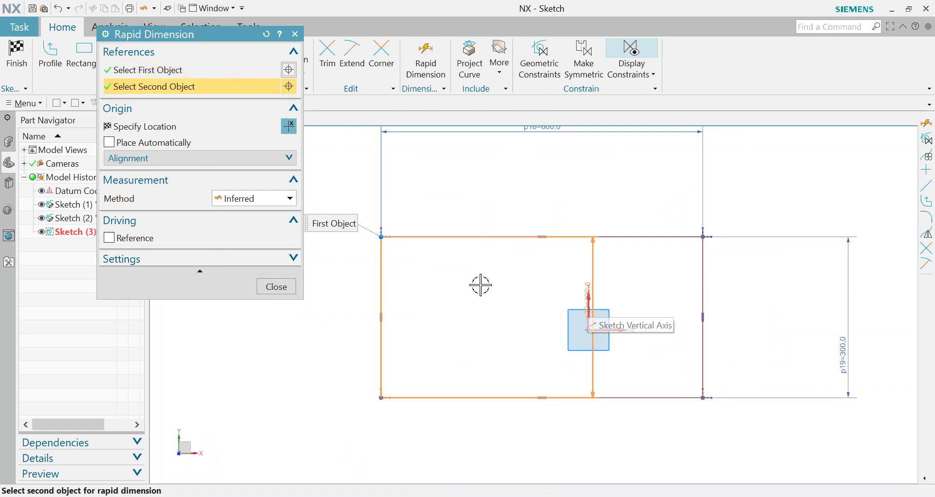
pyautogui.click(541, 269)
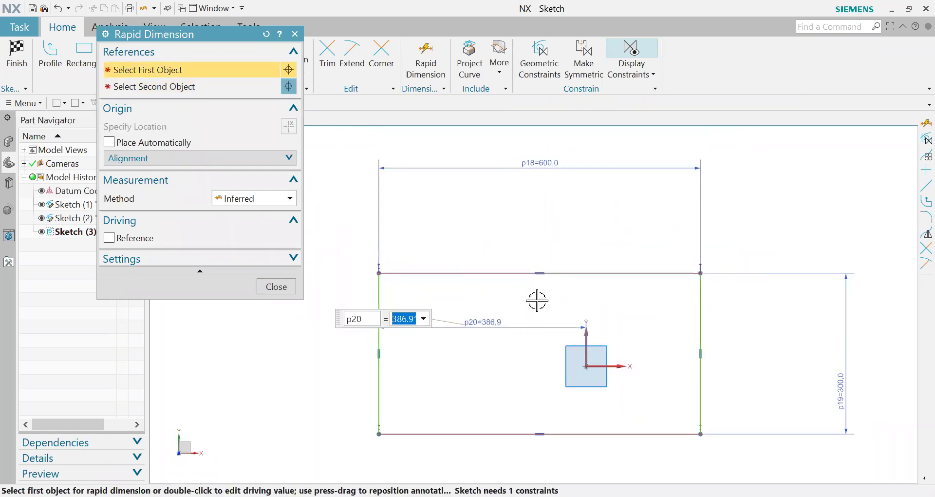
pyautogui.scroll(1, 441, 329)
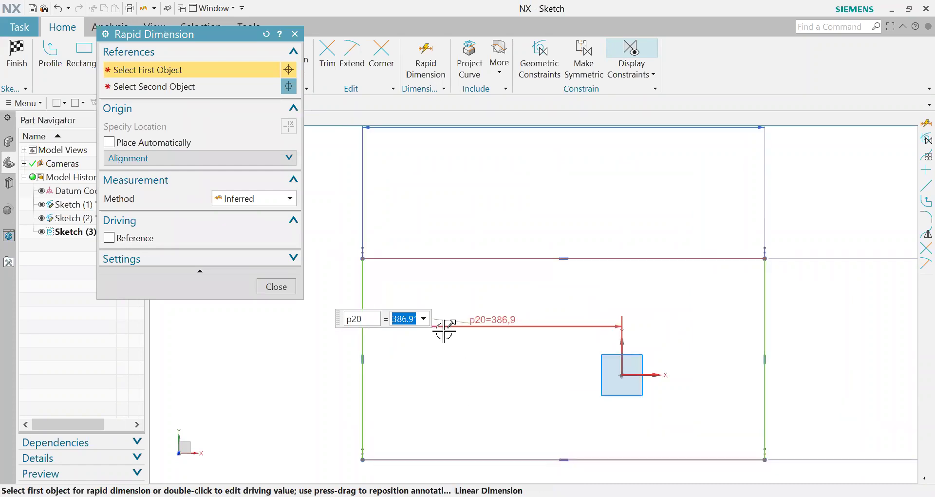
pyautogui.scroll(-2, 485, 381)
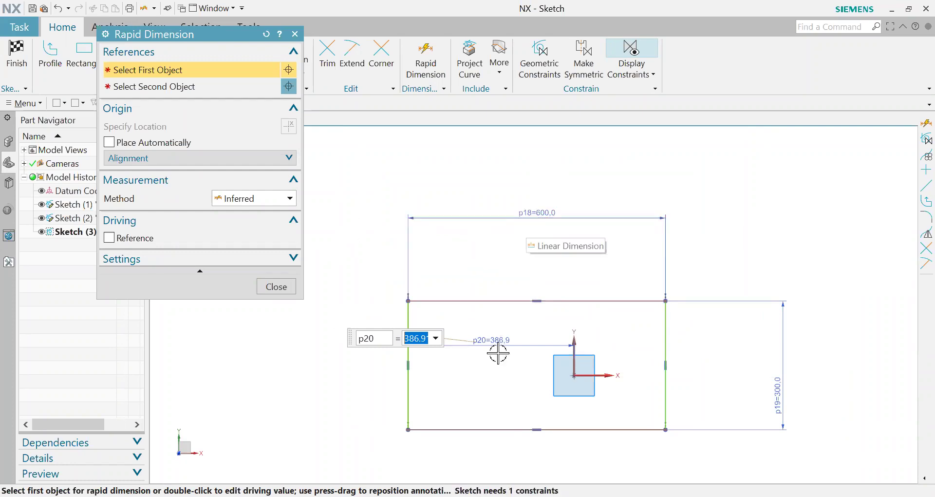
pyautogui.write('p')
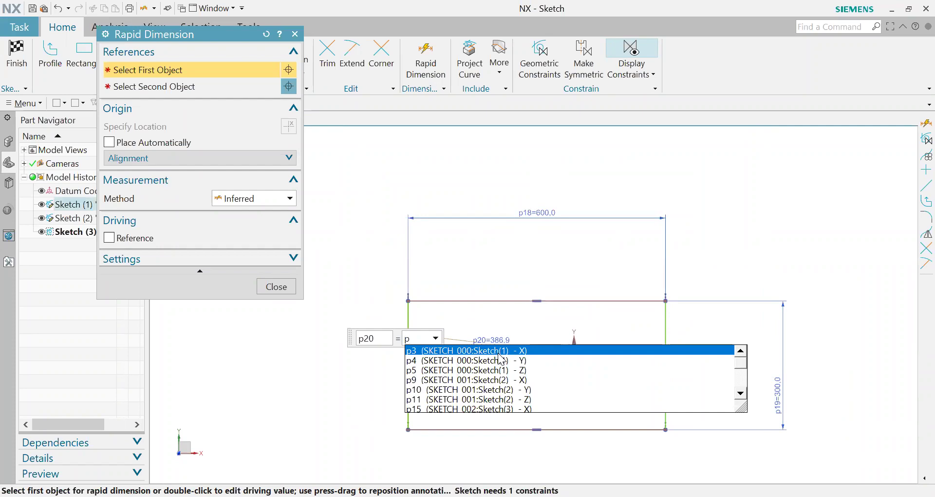
pyautogui.write('1')
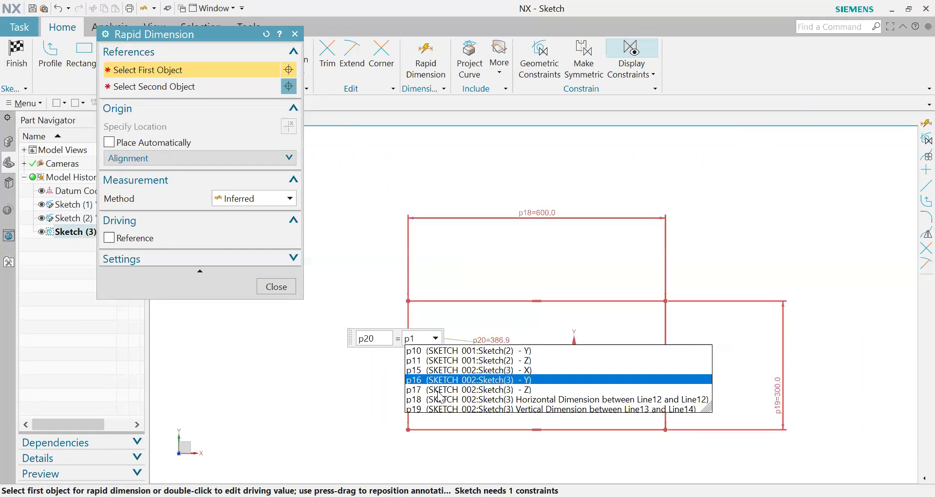
pyautogui.click(438, 401)
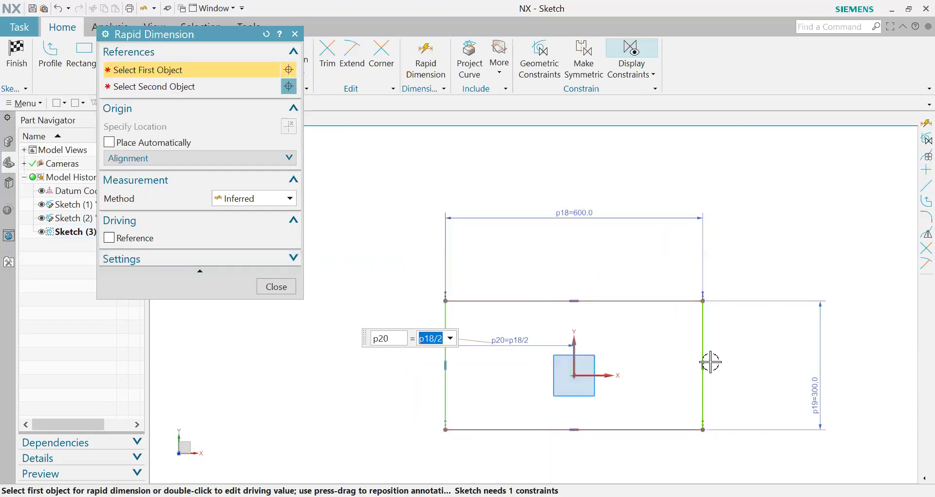
# Dimension the top edge from the horizontal axis as p19/2, fully constraining the sketch
pyautogui.scroll(2, 710, 360)
pyautogui.scroll(-1, 630, 265)
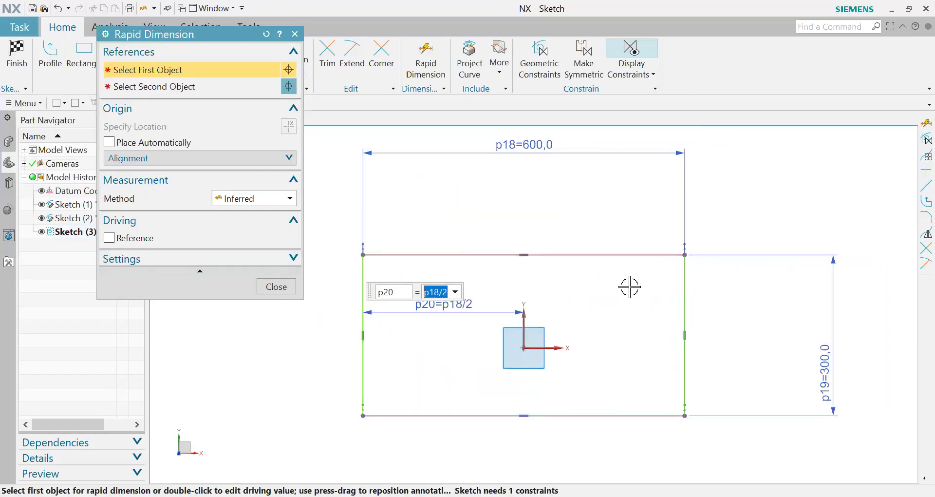
pyautogui.click(629, 253)
pyautogui.click(552, 347)
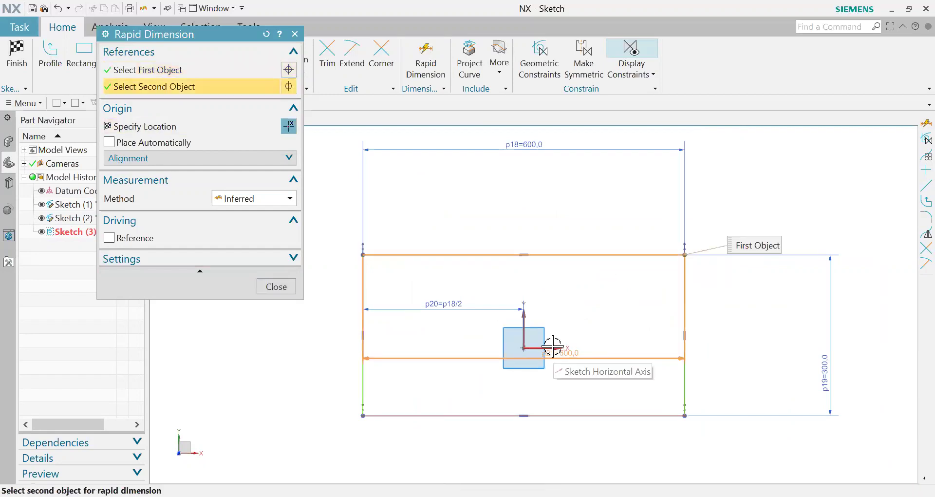
pyautogui.click(592, 325)
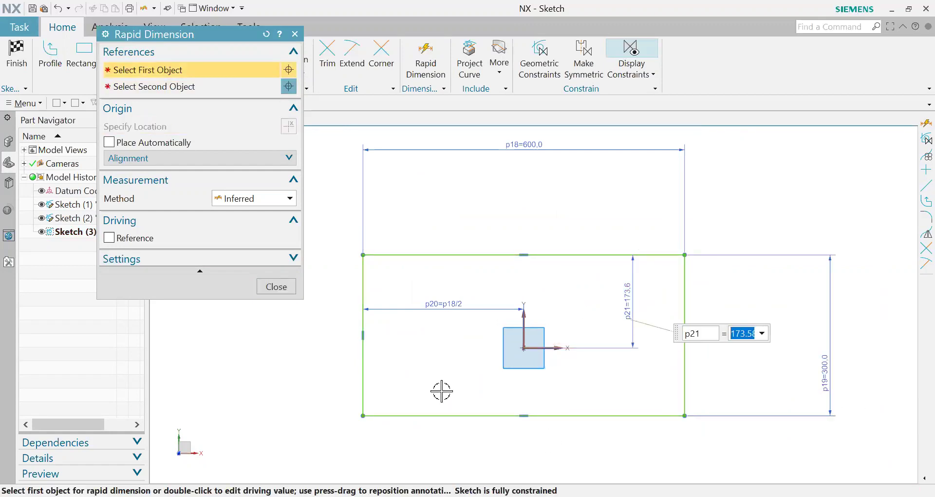
pyautogui.write('p1')
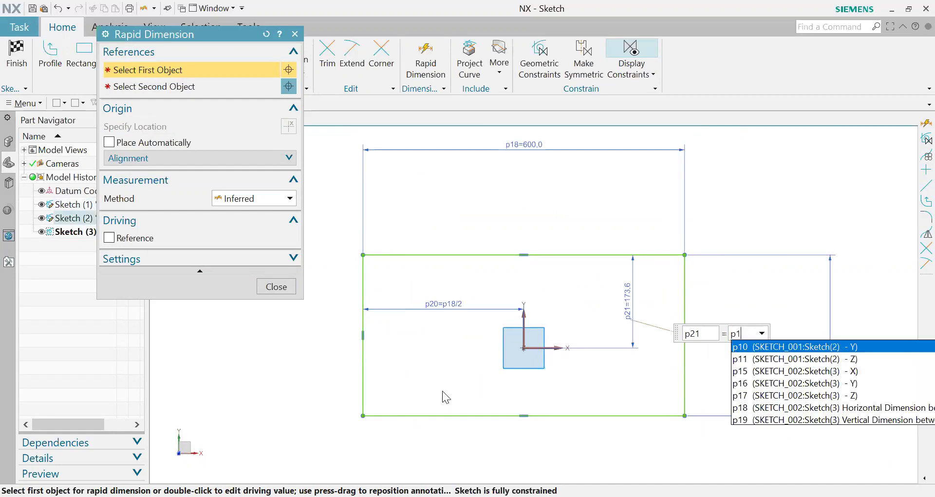
pyautogui.write('9/2')
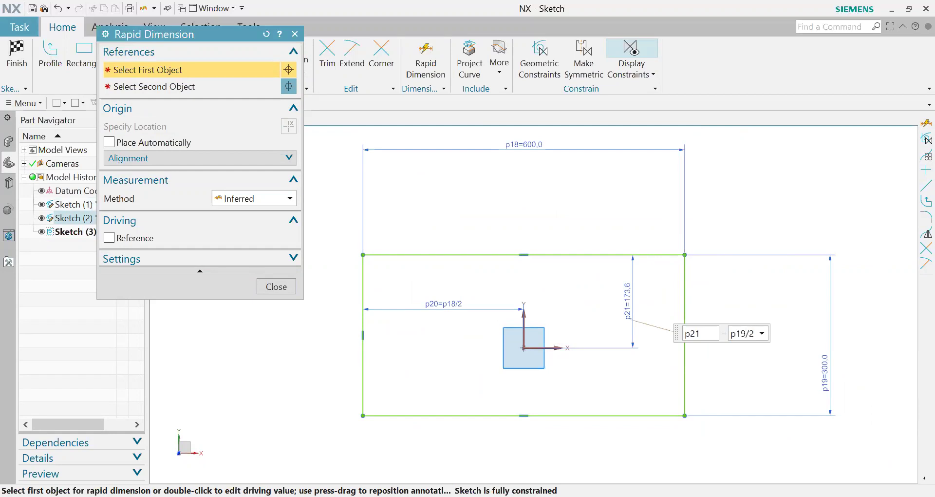
pyautogui.press('Return')
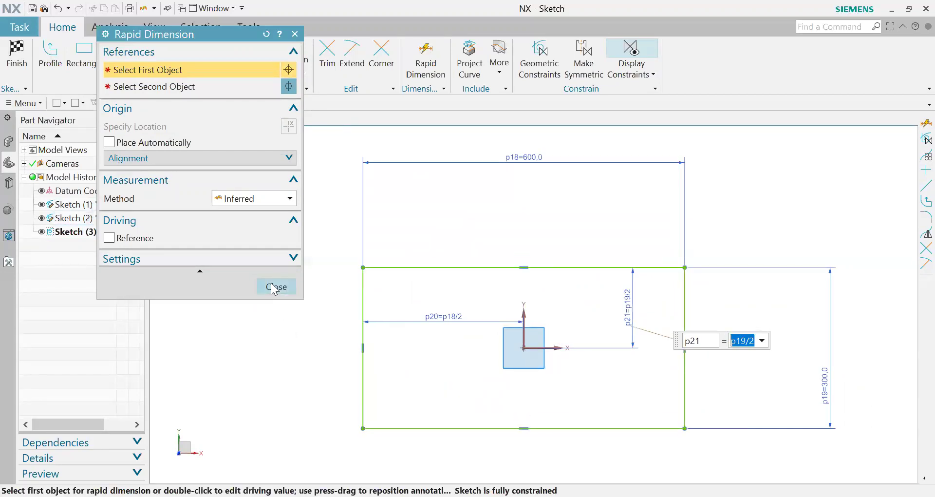
# Edit the p18 width dimension so it reads 590 instead of 600
pyautogui.click(275, 287)
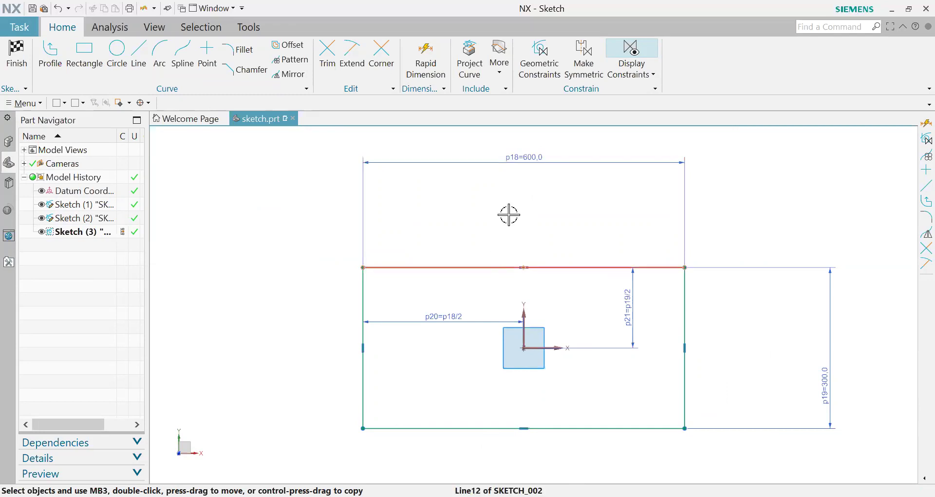
pyautogui.click(517, 159)
pyautogui.doubleClick(517, 159)
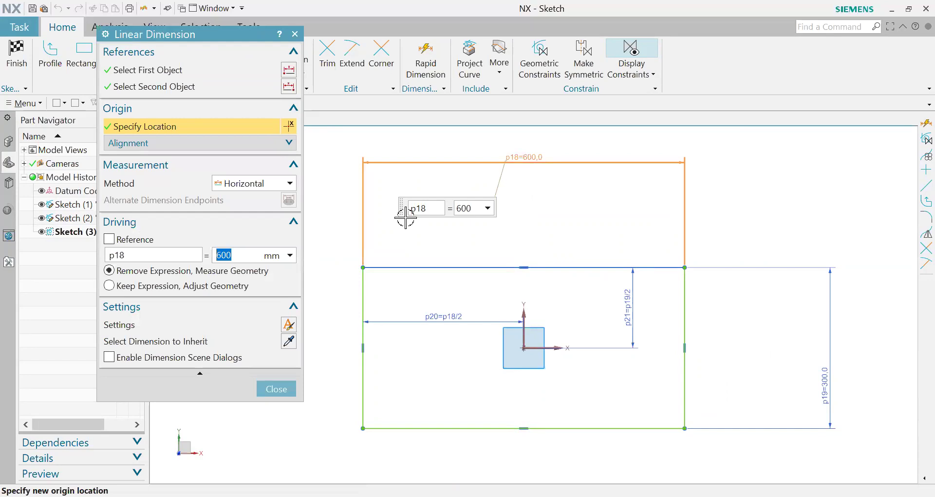
pyautogui.press('Return')
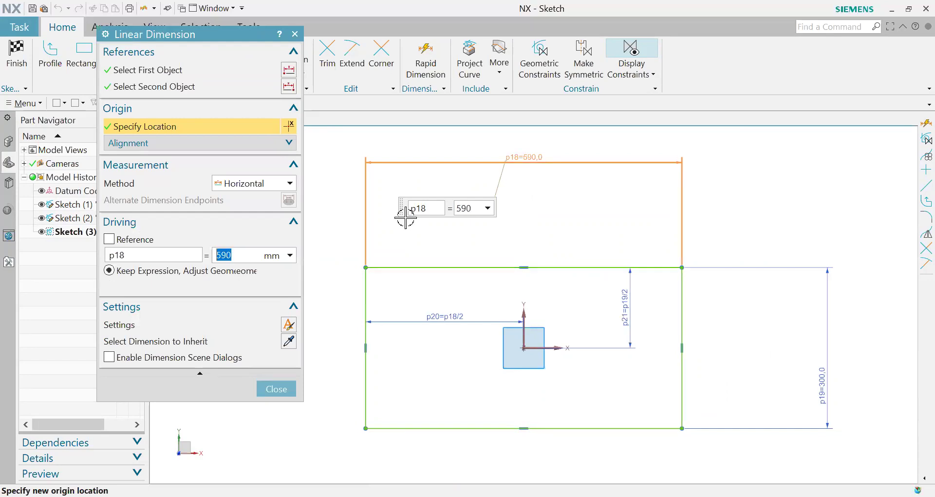
pyautogui.click(281, 386)
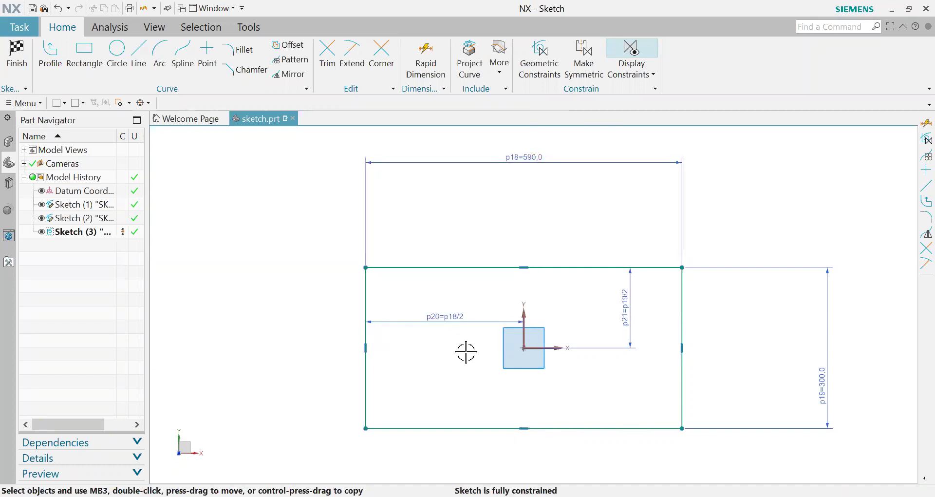
# Delete the p20 and p21 position dimensions and drag the rectangle up and right
pyautogui.scroll(-2, 509, 396)
pyautogui.scroll(2, 519, 392)
pyautogui.scroll(-1, 511, 314)
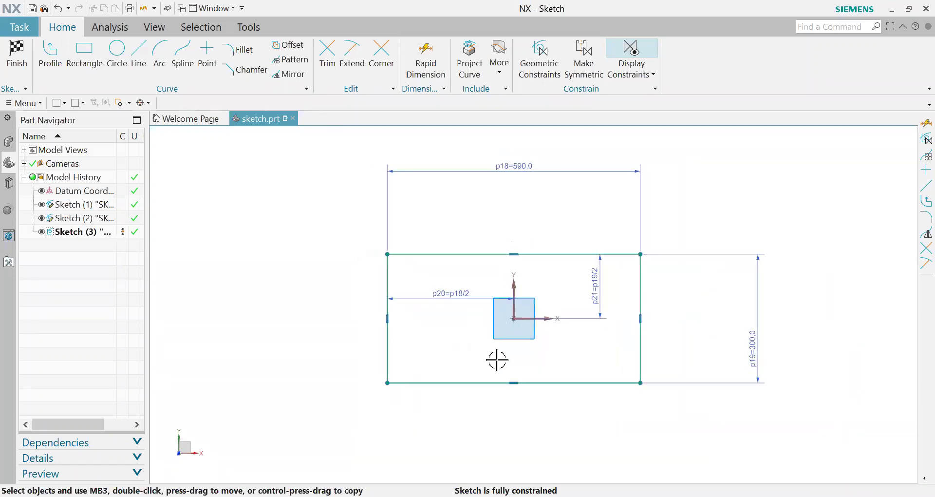
pyautogui.click(446, 298)
pyautogui.rightClick(446, 298)
pyautogui.click(472, 441)
pyautogui.rightClick(592, 288)
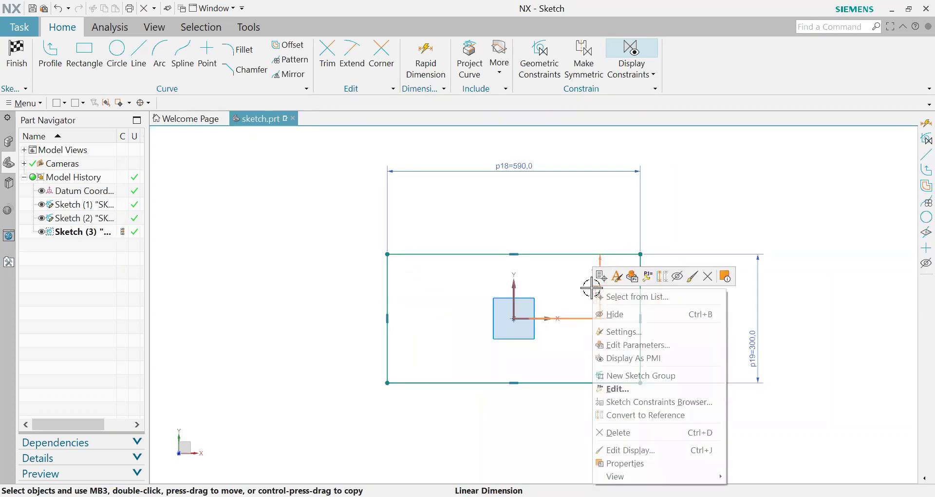
pyautogui.click(630, 431)
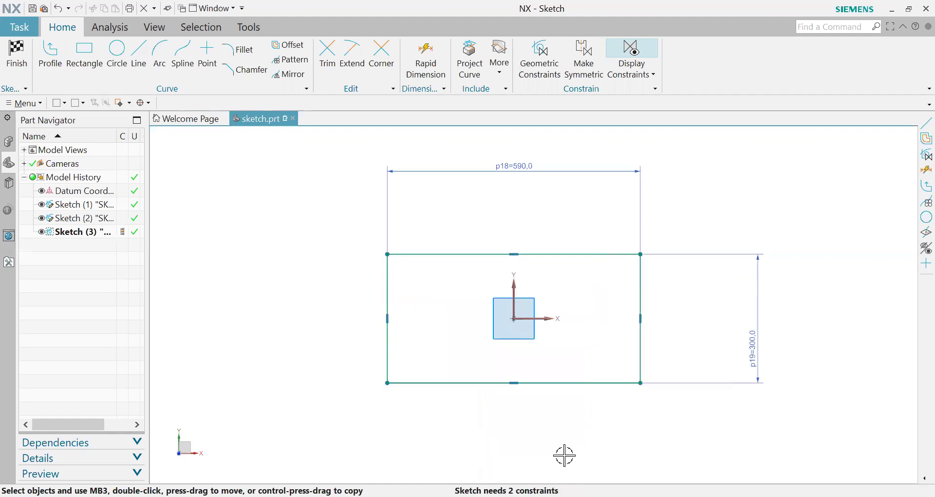
pyautogui.moveTo(641, 287)
pyautogui.mouseDown()
pyautogui.moveTo(792, 193)
pyautogui.moveTo(770, 251)
pyautogui.mouseUp()
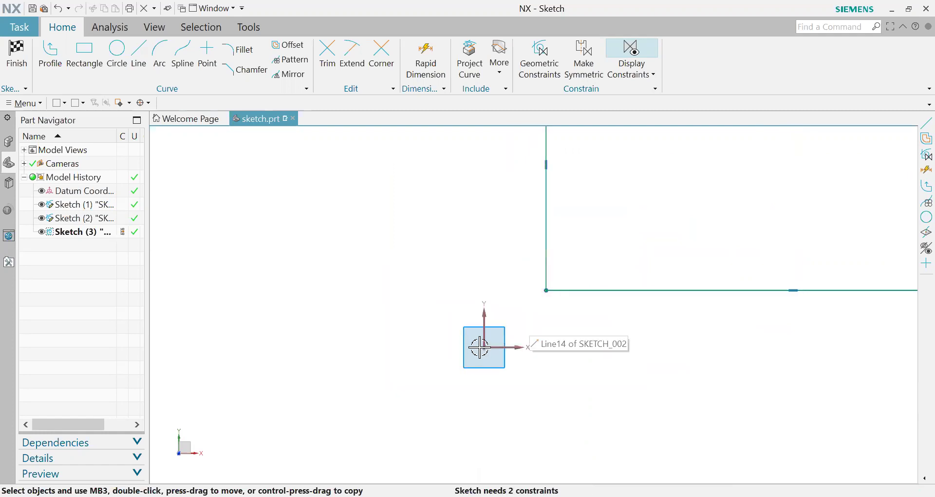
# Dimension the left edge to the Y axis and bottom edge to the X axis, both 0
pyautogui.scroll(1, 394, 408)
pyautogui.scroll(1, 397, 407)
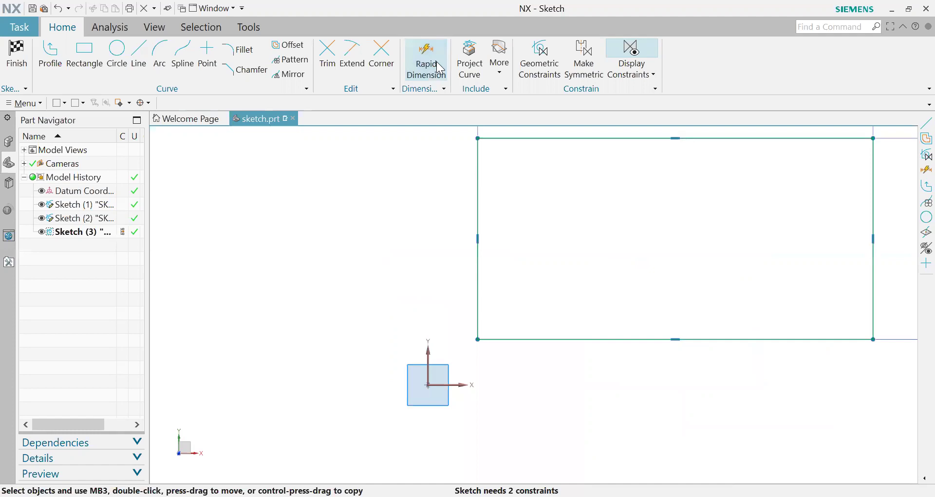
pyautogui.click(473, 172)
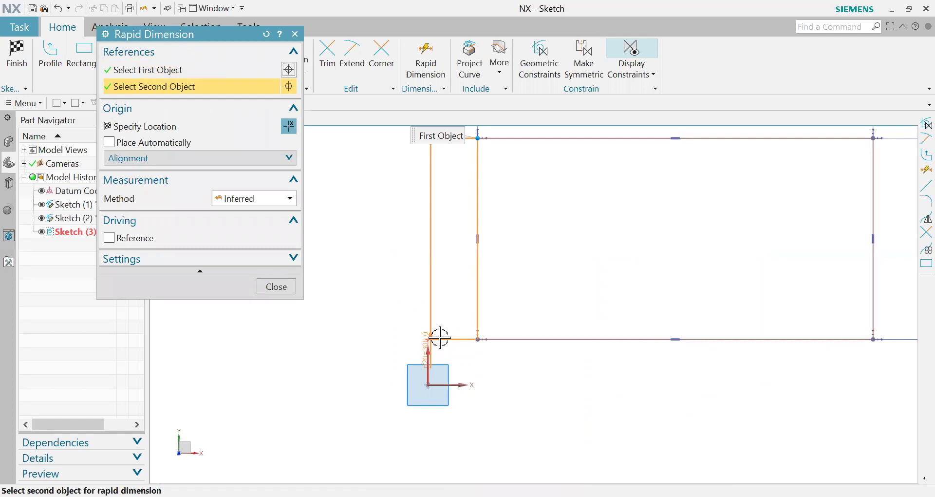
pyautogui.click(437, 335)
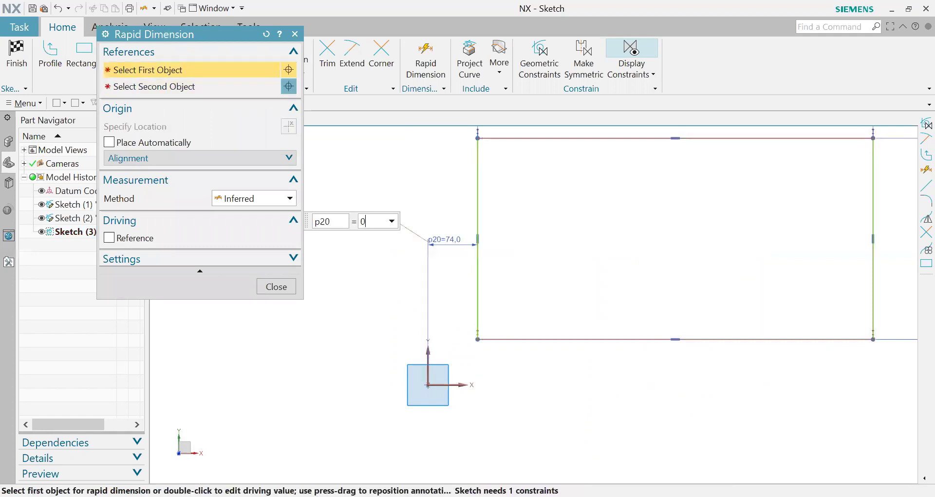
pyautogui.click(534, 339)
pyautogui.click(454, 385)
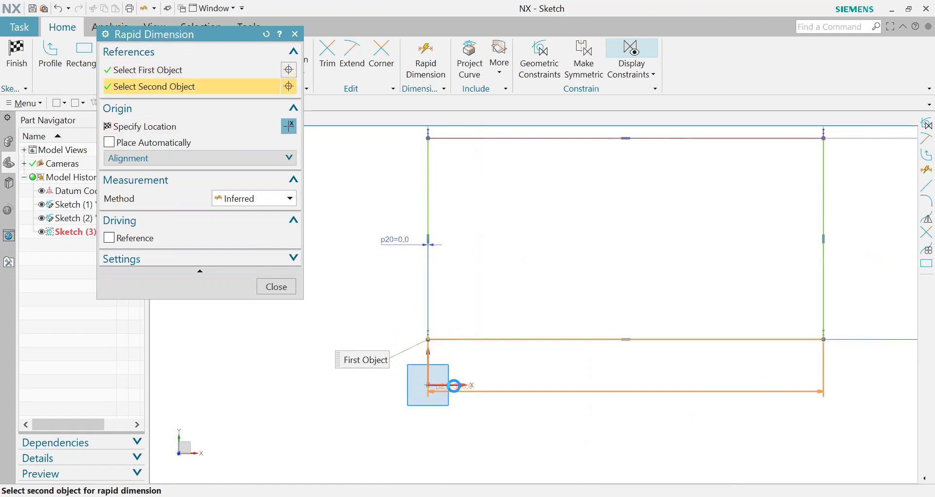
pyautogui.click(591, 371)
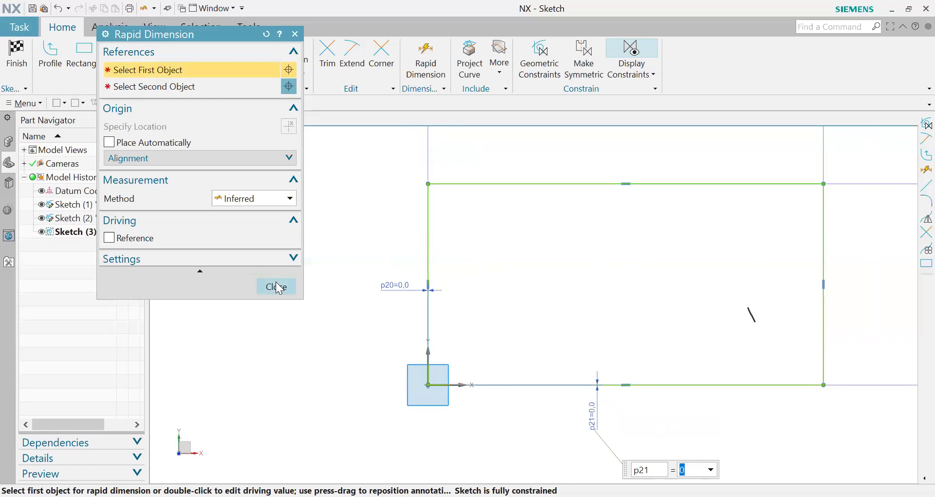
pyautogui.press('Escape')
pyautogui.hotkey('ctrl', 'f')
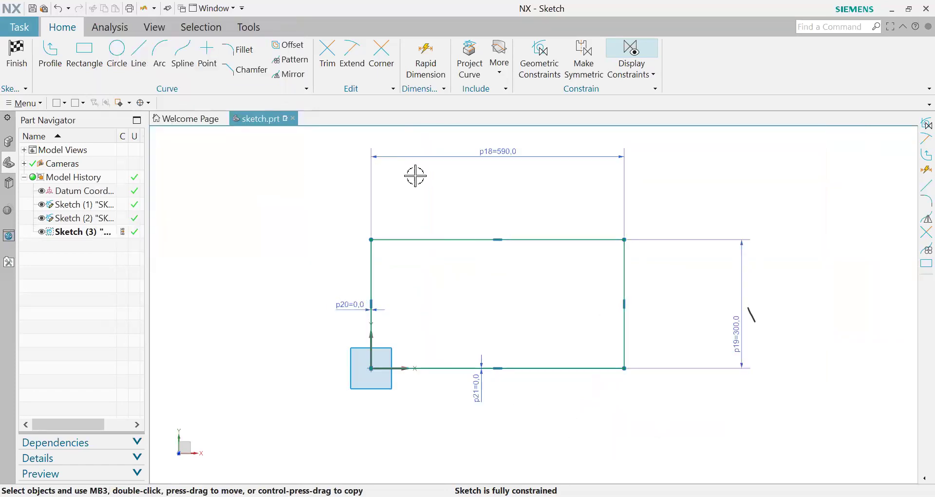
pyautogui.click(429, 55)
pyautogui.scroll(1, 369, 298)
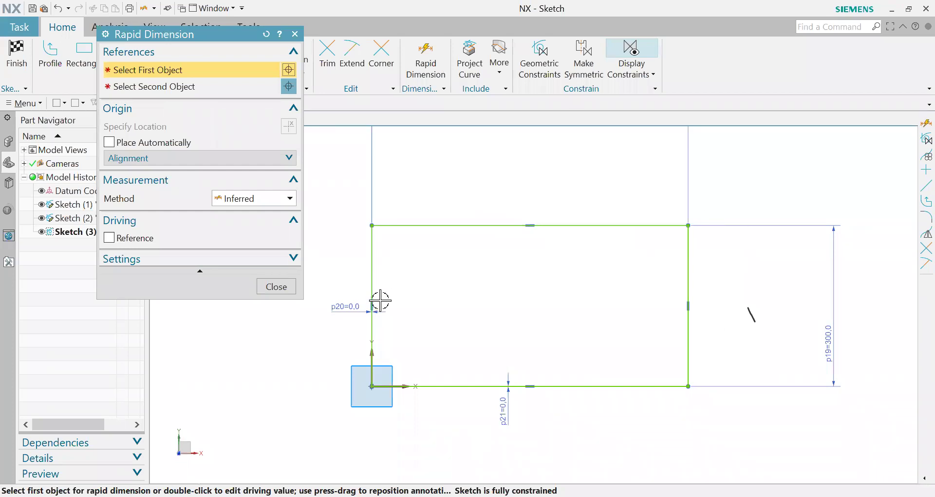
pyautogui.click(276, 287)
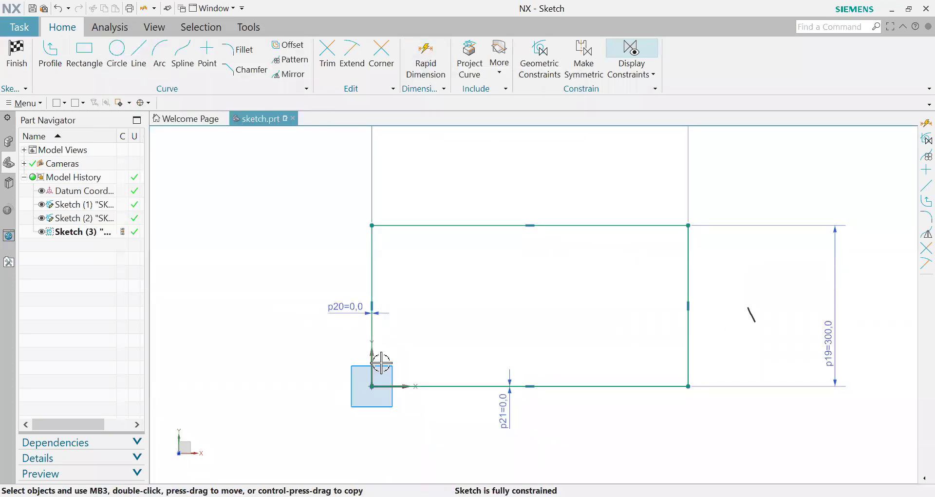
pyautogui.press('d')
pyautogui.scroll(3, 408, 280)
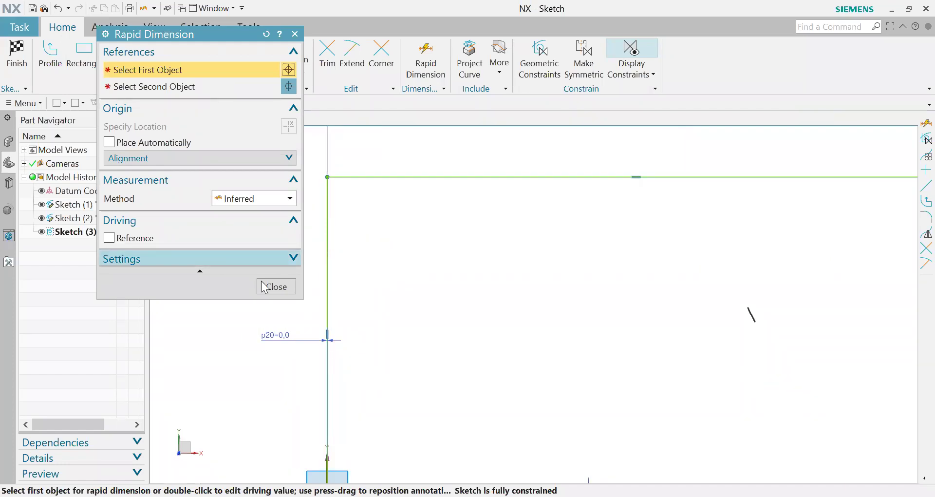
pyautogui.click(271, 292)
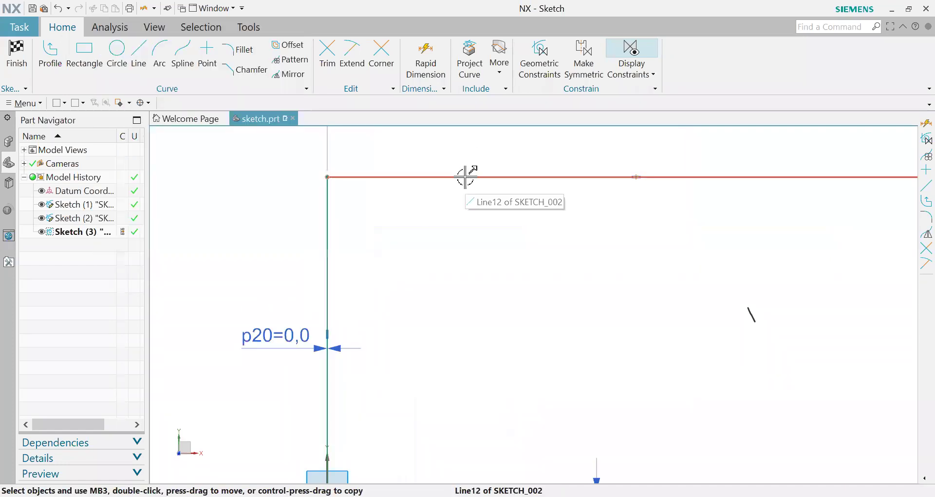
pyautogui.click(431, 55)
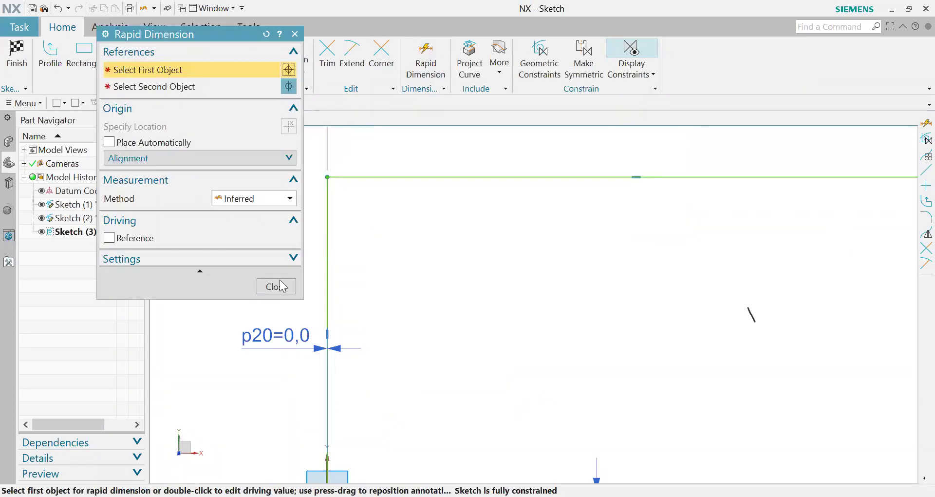
pyautogui.press('Escape')
pyautogui.scroll(-3, 484, 282)
pyautogui.scroll(-1, 484, 282)
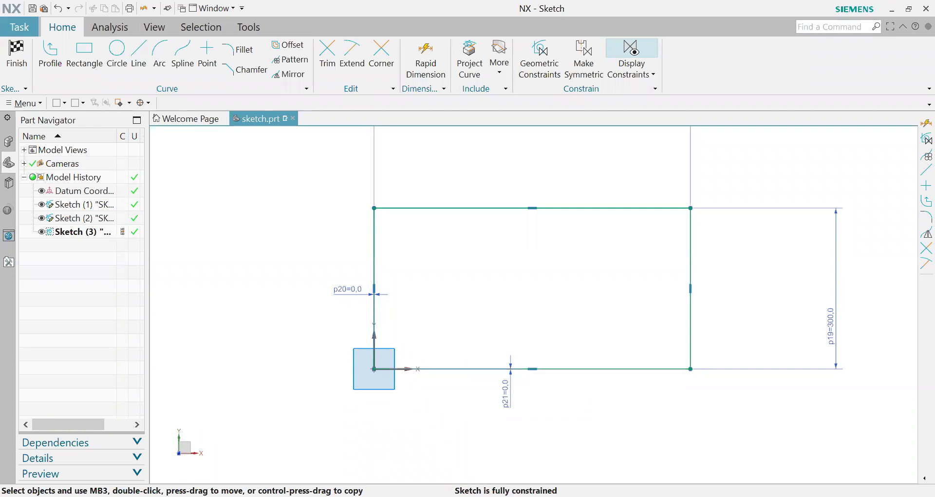
pyautogui.scroll(-1, 585, 359)
pyautogui.scroll(-1, 522, 285)
pyautogui.scroll(-1, 568, 308)
pyautogui.scroll(-1, 551, 267)
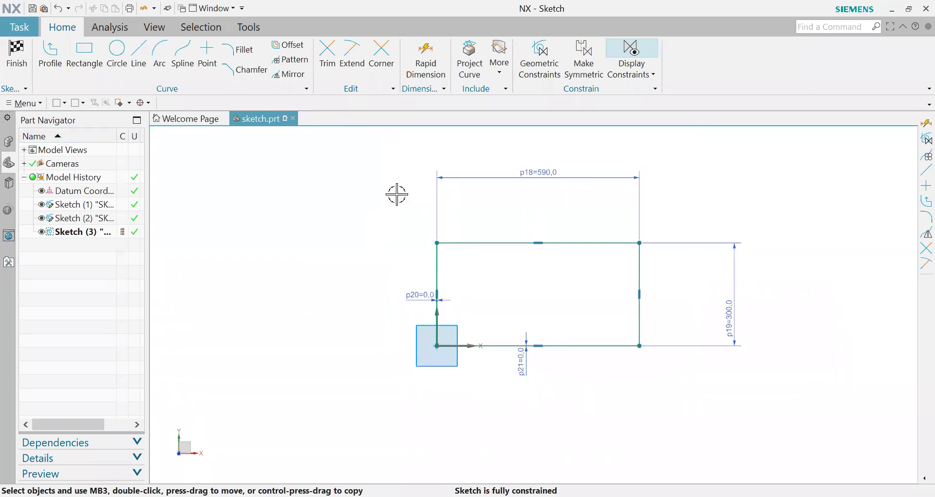
# Delete all sketch geometry, then turn on Automatic Selection Progression in Geometric Constraints
pyautogui.hotkey('ctrl', 'a')
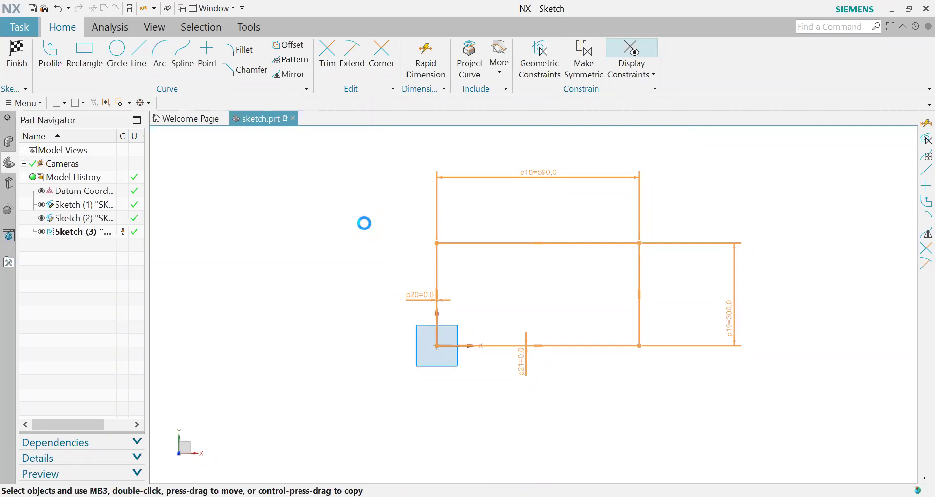
pyautogui.press('Delete')
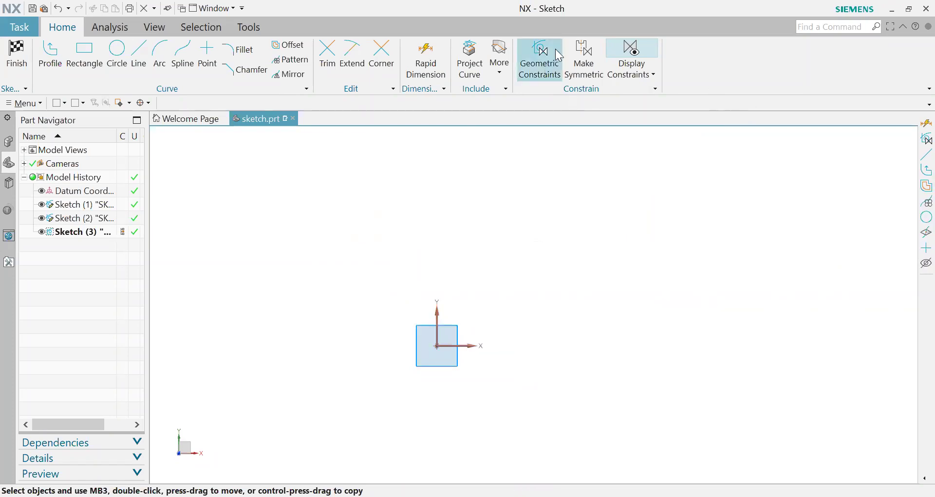
pyautogui.click(558, 52)
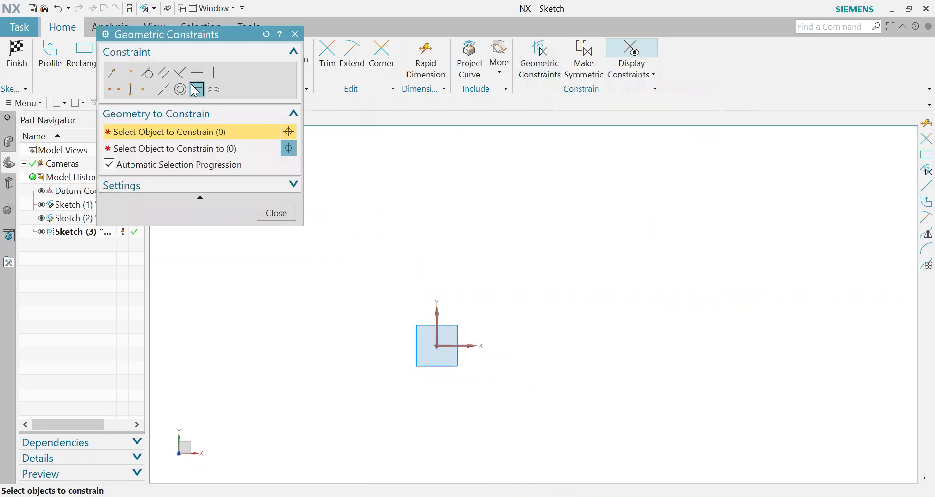
pyautogui.click(196, 88)
pyautogui.moveTo(223, 32); pyautogui.dragTo(364, 74)
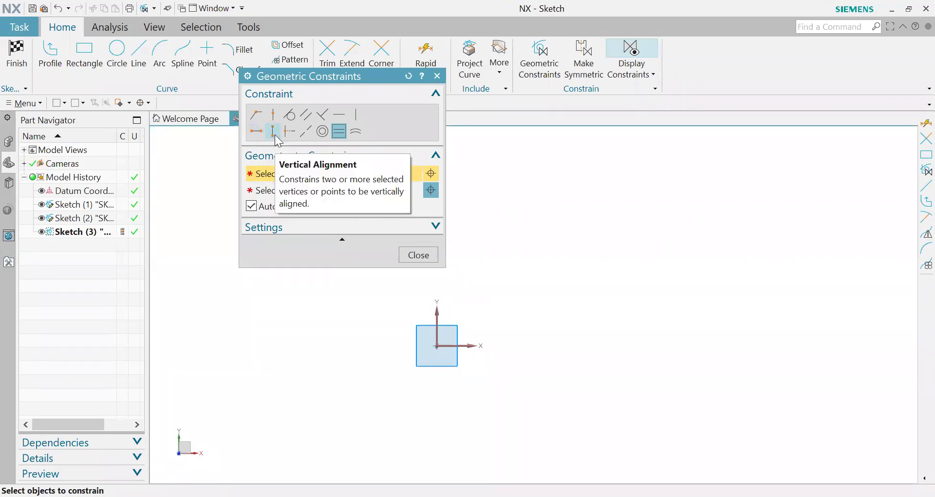
pyautogui.click(409, 76)
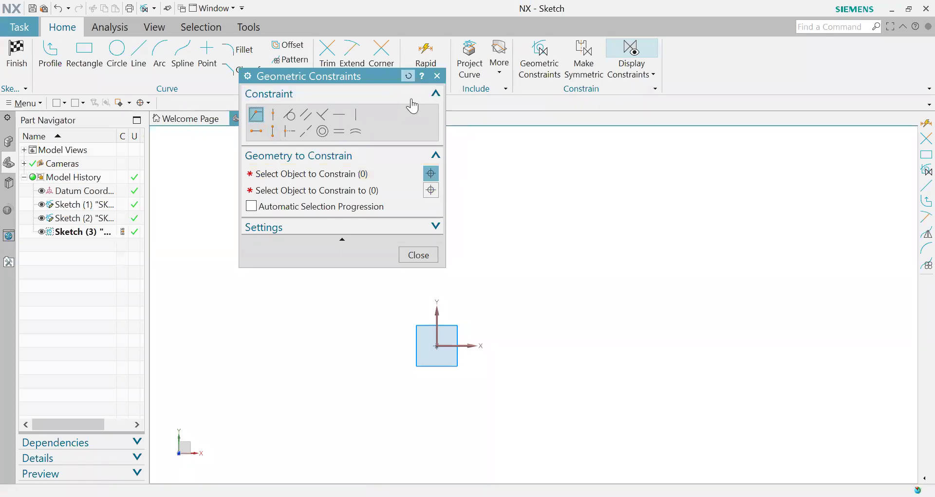
pyautogui.click(251, 206)
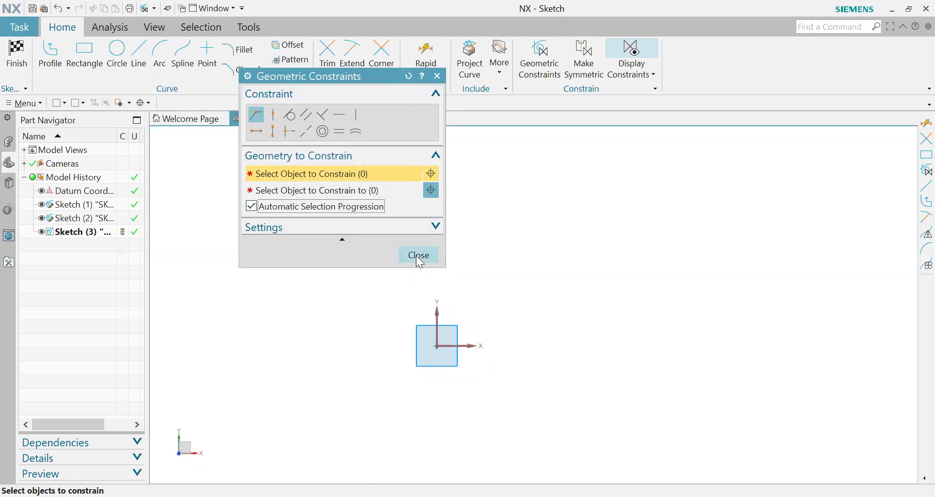
pyautogui.press('Escape')
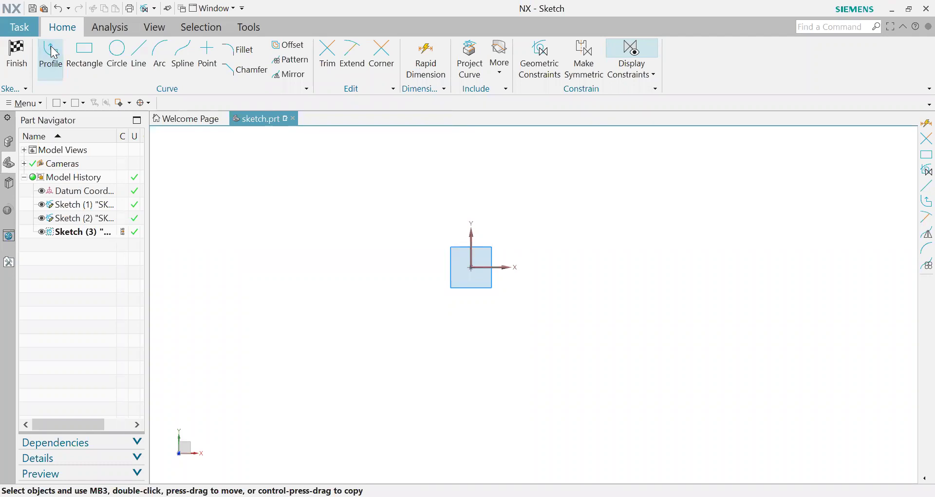
# Draw a closed four-line rectangle with Profile, above and right of the sketch origin
pyautogui.click(53, 52)
pyautogui.click(440, 209)
pyautogui.click(474, 358)
pyautogui.click(688, 360)
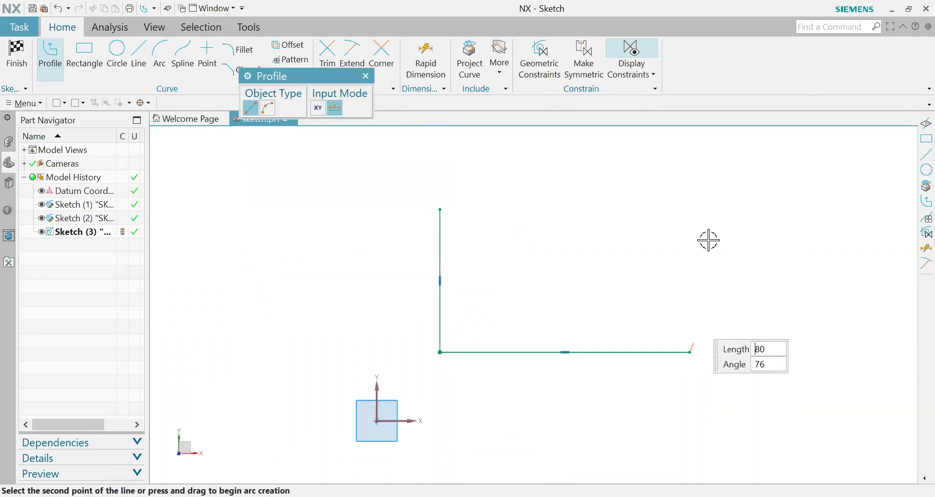
pyautogui.click(636, 220)
pyautogui.click(439, 209)
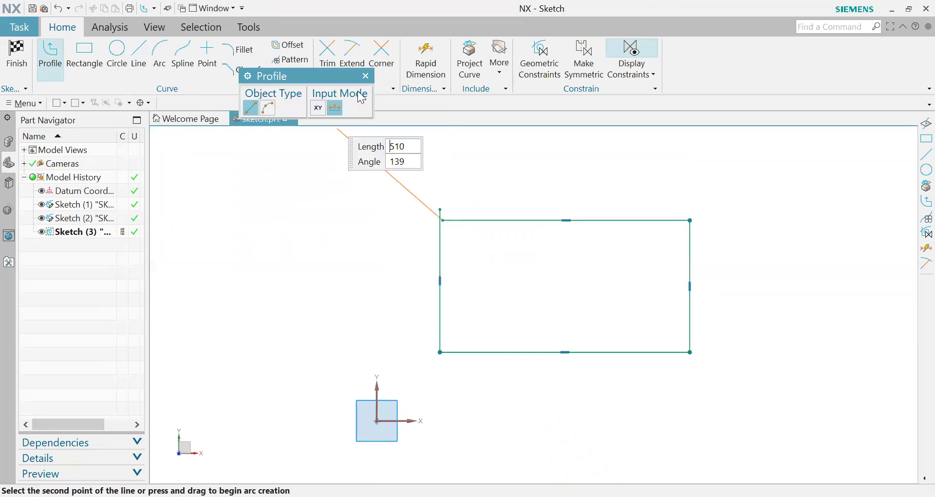
pyautogui.click(367, 77)
pyautogui.scroll(-3, 441, 214)
pyautogui.scroll(5, 442, 210)
pyautogui.scroll(3, 365, 261)
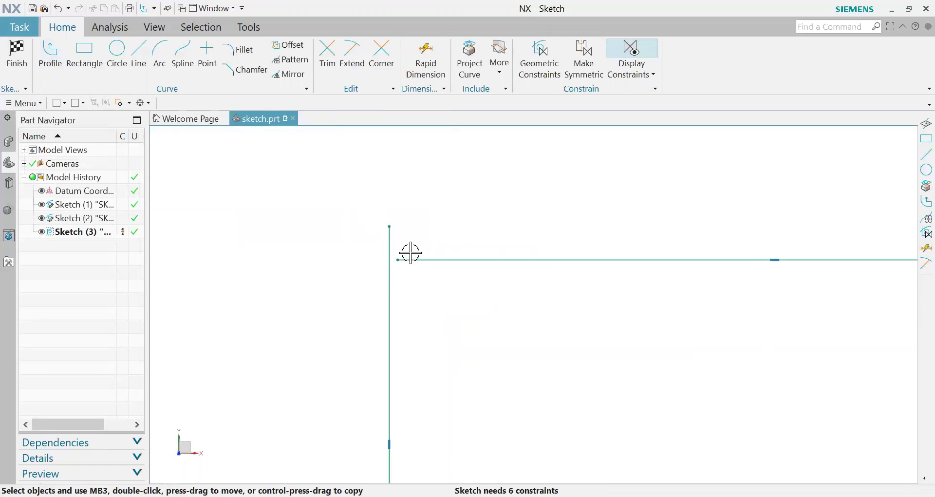
pyautogui.scroll(-4, 409, 252)
pyautogui.scroll(1, 409, 292)
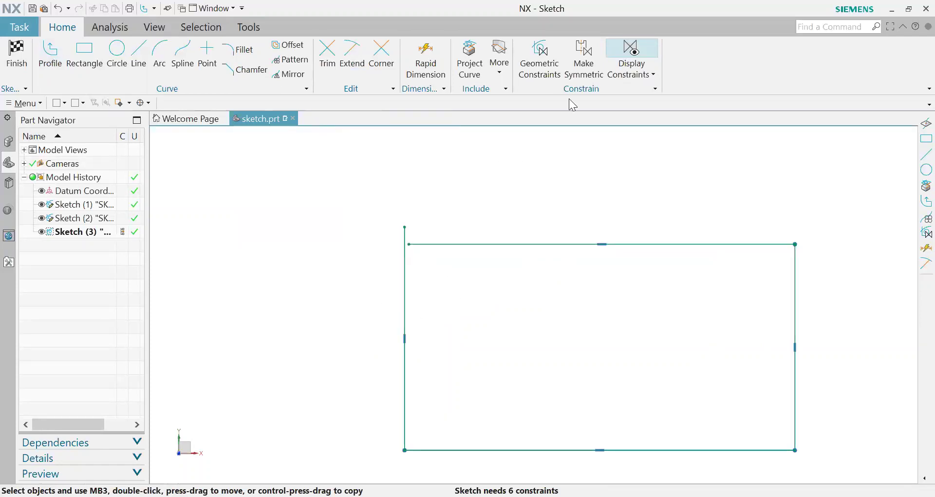
pyautogui.scroll(3, 389, 212)
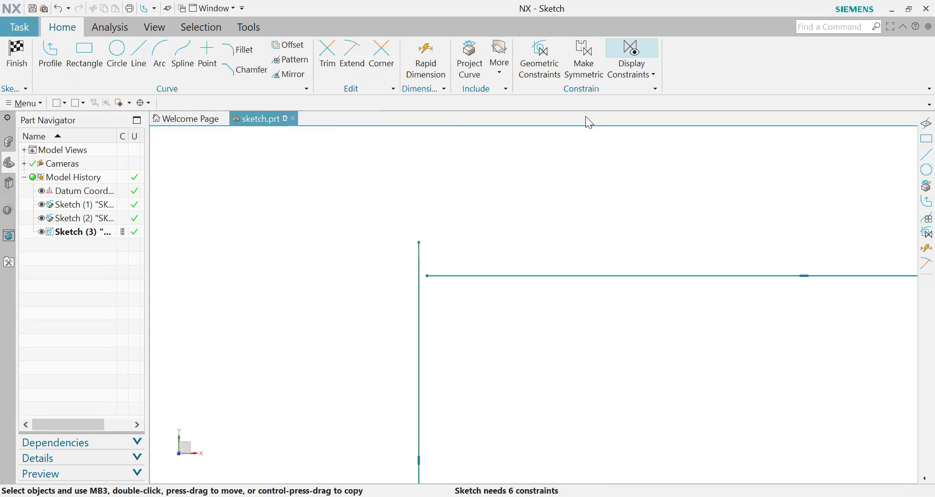
# Make the left line's top end and the top line's left end coincident, then reopen Geometric Constraints
pyautogui.click(549, 61)
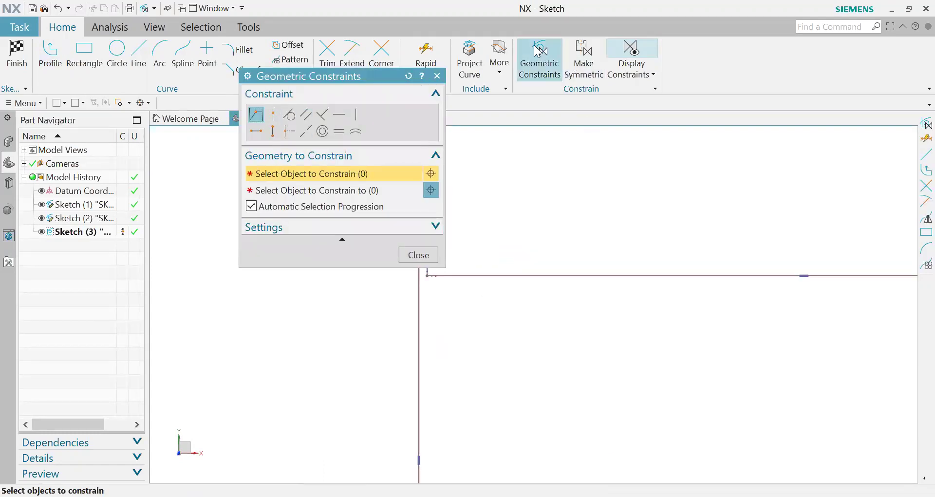
pyautogui.click(438, 76)
pyautogui.scroll(3, 431, 249)
pyautogui.scroll(-4, 397, 246)
pyautogui.scroll(3, 384, 245)
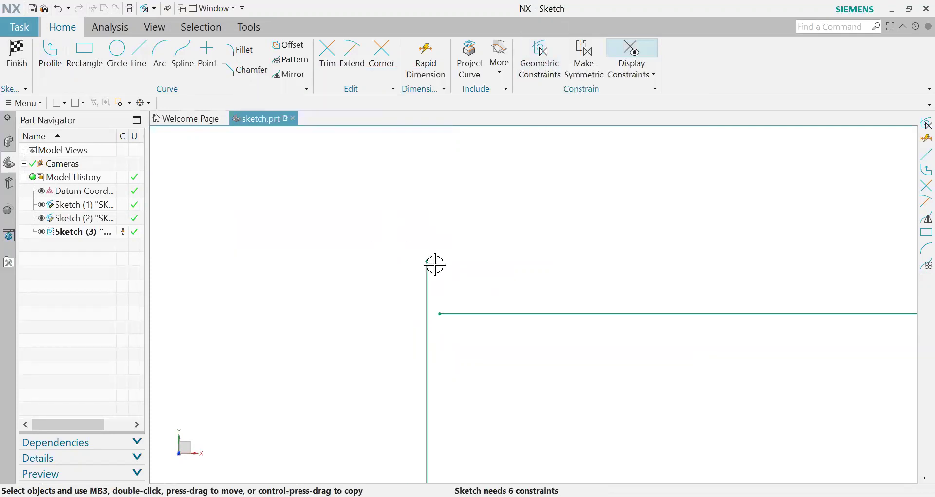
pyautogui.click(423, 260)
pyautogui.click(440, 314)
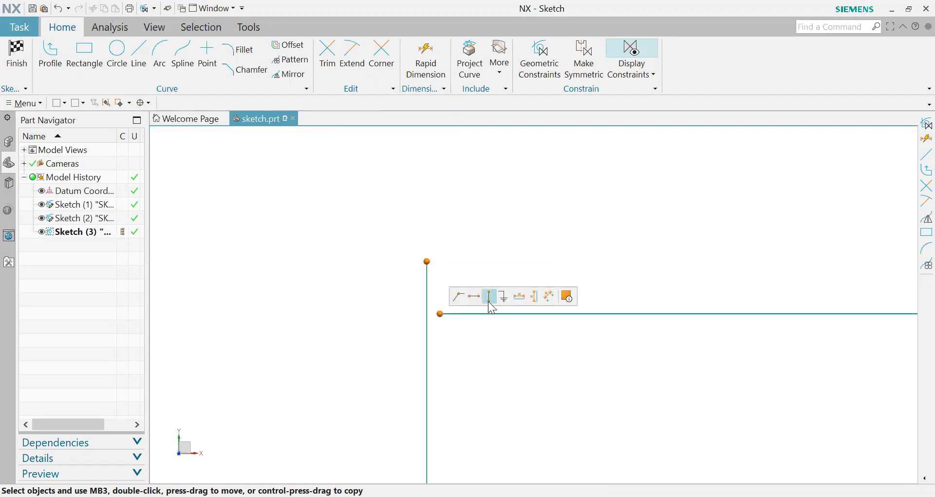
pyautogui.click(459, 301)
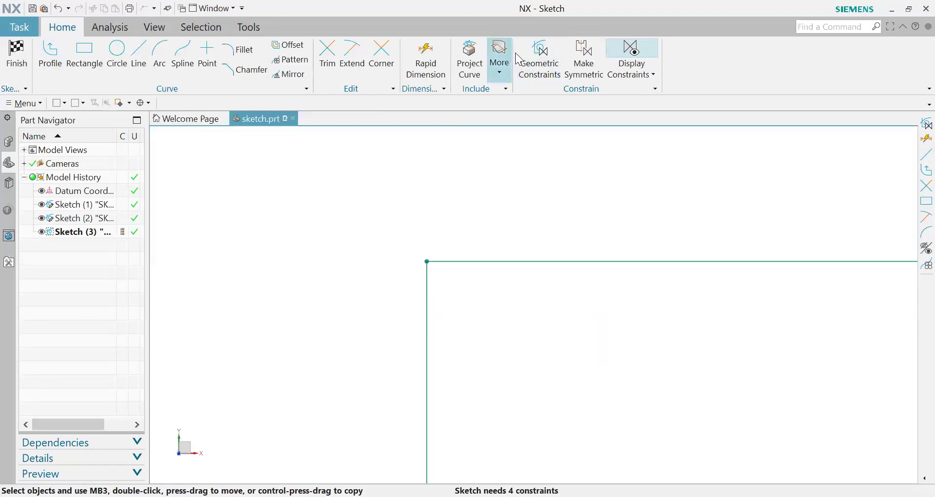
pyautogui.click(537, 51)
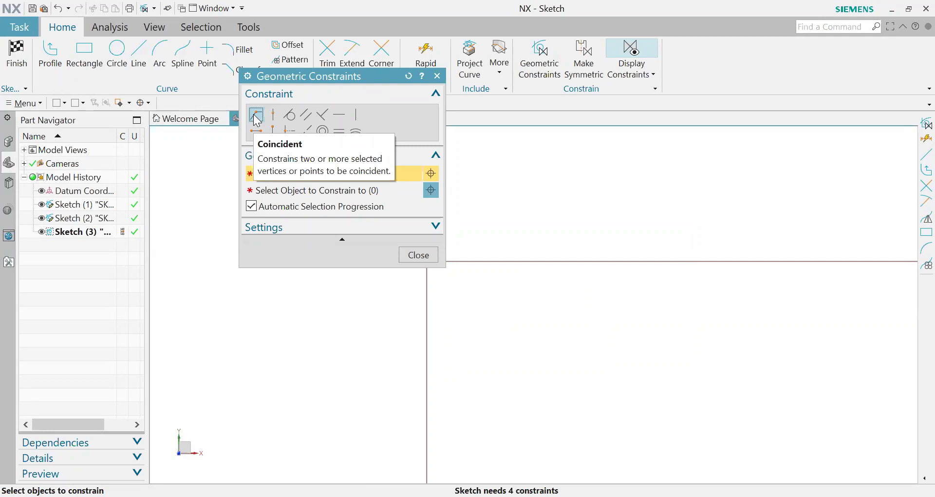
# Pick Coincident, close the Geometric Constraints dialog, and zoom to frame the closed rectangle
pyautogui.click(254, 117)
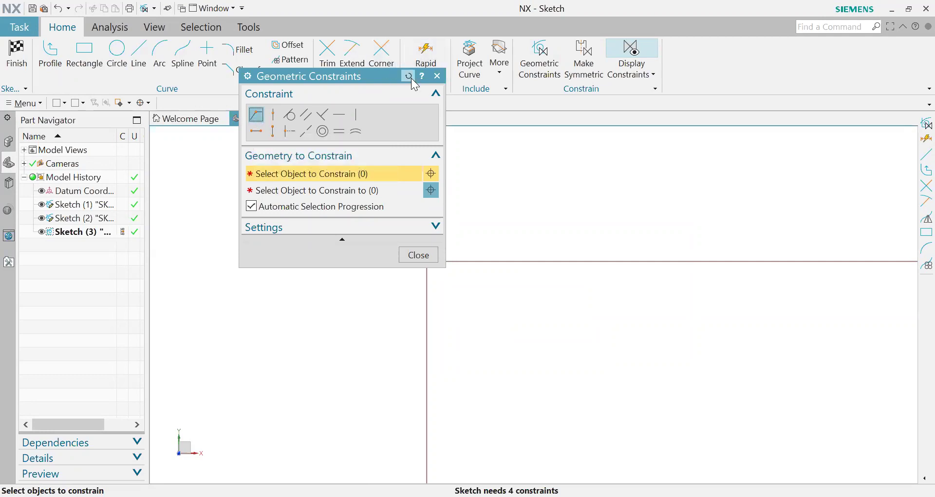
pyautogui.click(440, 76)
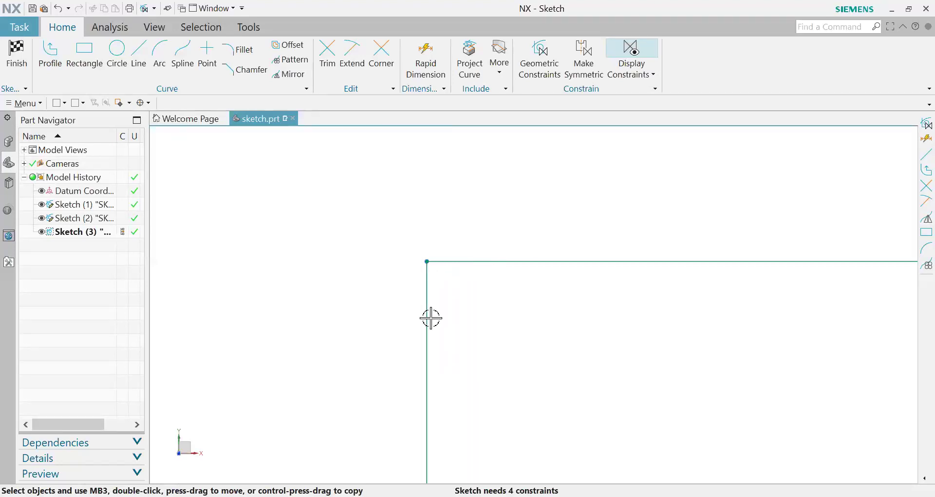
pyautogui.scroll(-2, 439, 244)
pyautogui.scroll(-1, 494, 317)
pyautogui.scroll(-2, 382, 240)
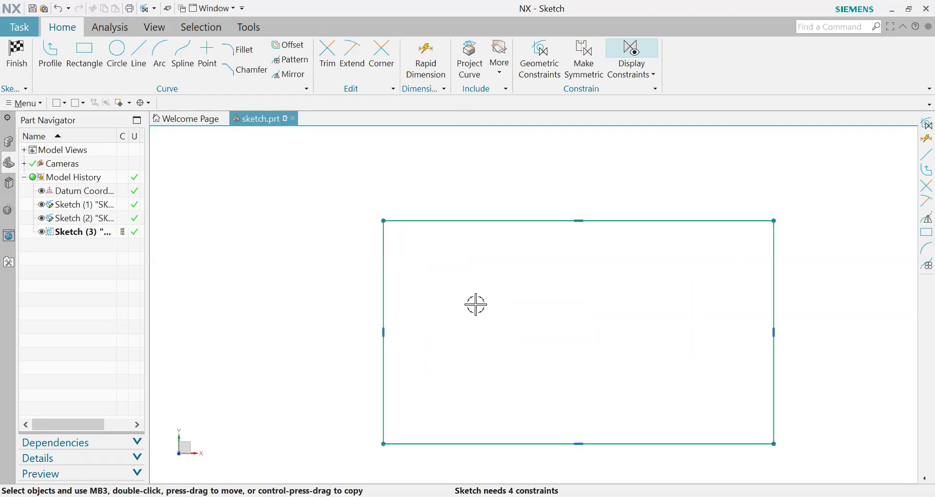
pyautogui.scroll(-1, 477, 285)
pyautogui.scroll(2, 440, 284)
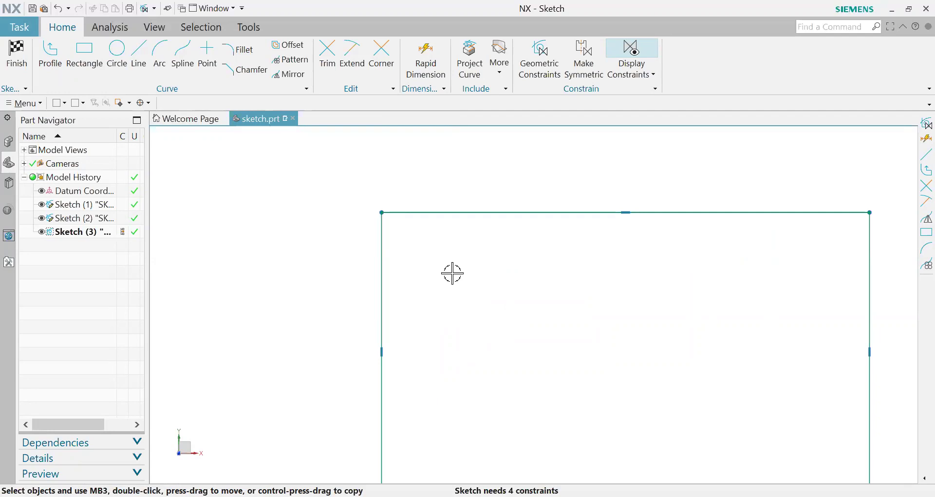
pyautogui.scroll(-2, 447, 234)
pyautogui.scroll(1, 446, 278)
pyautogui.scroll(-3, 592, 240)
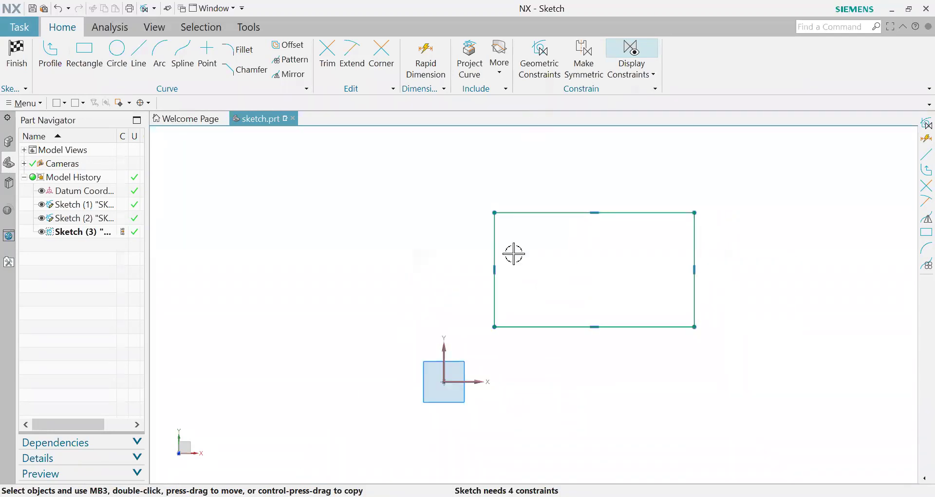
pyautogui.scroll(1, 505, 356)
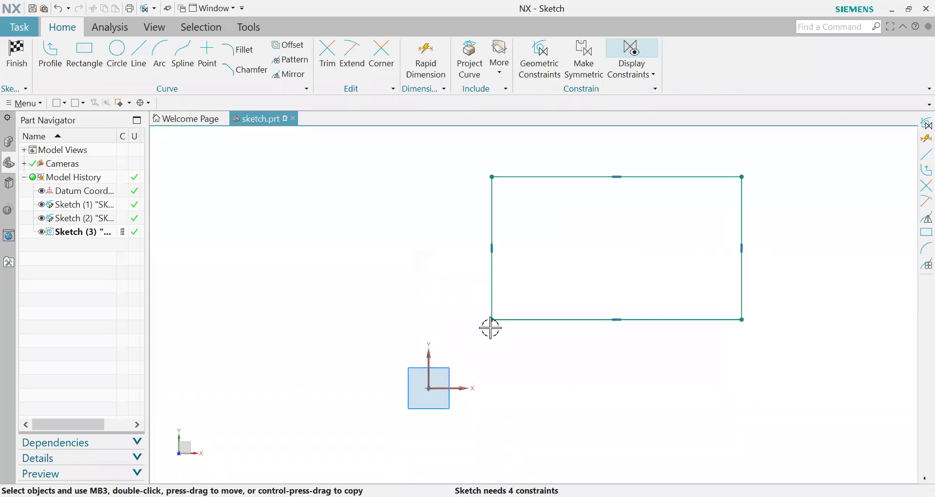
# Make the rectangle's bottom-left corner coincident with the sketch origin, then undo that constraint
pyautogui.click(539, 61)
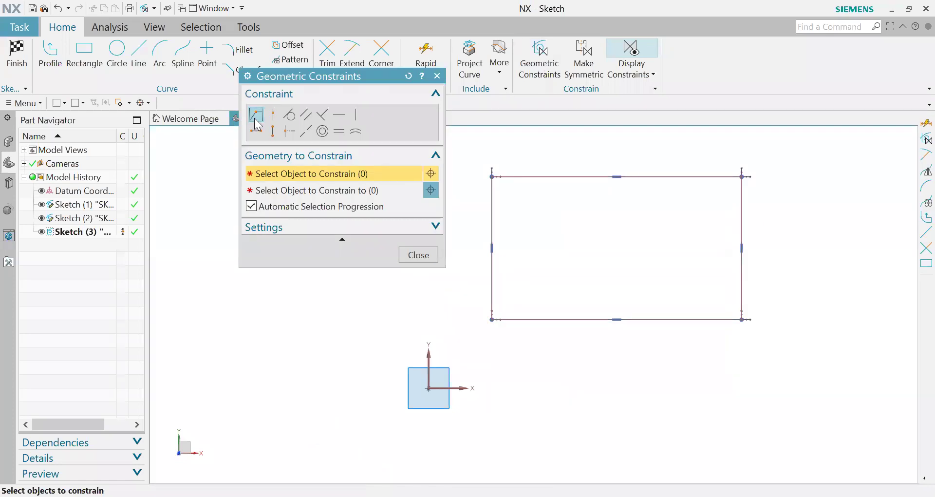
pyautogui.click(490, 319)
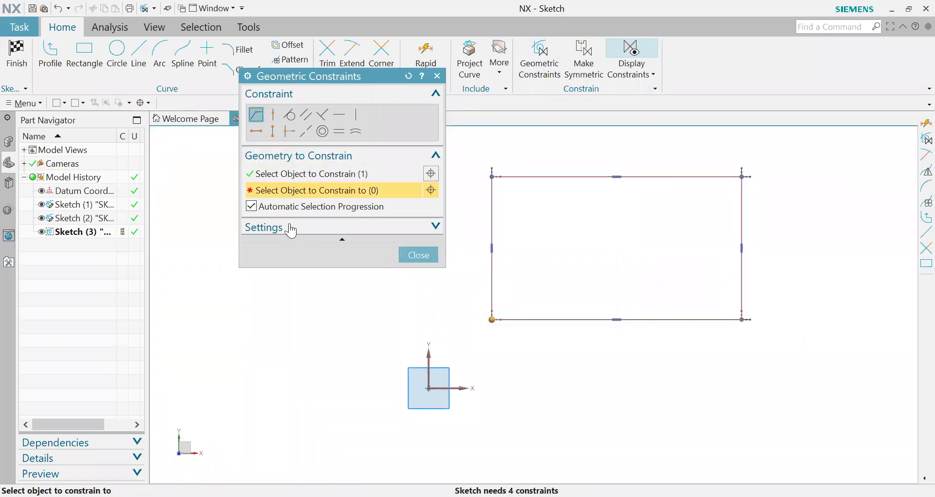
pyautogui.click(409, 76)
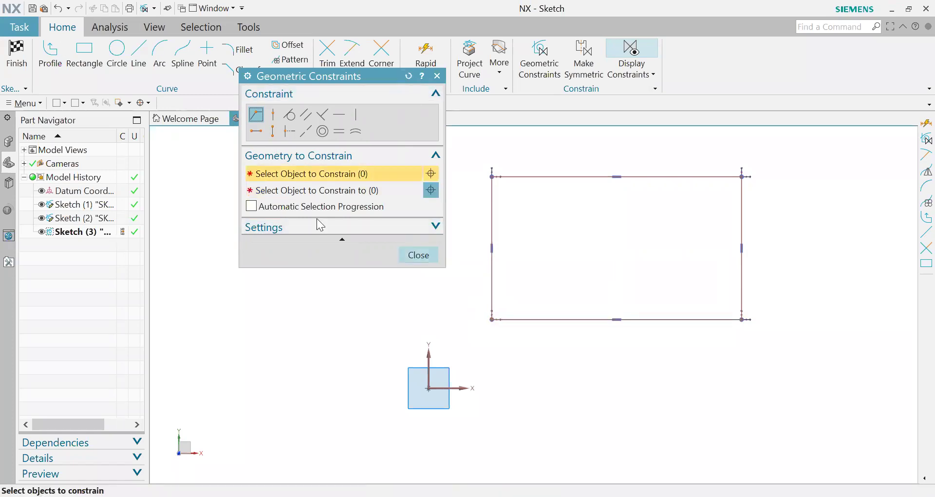
pyautogui.click(492, 320)
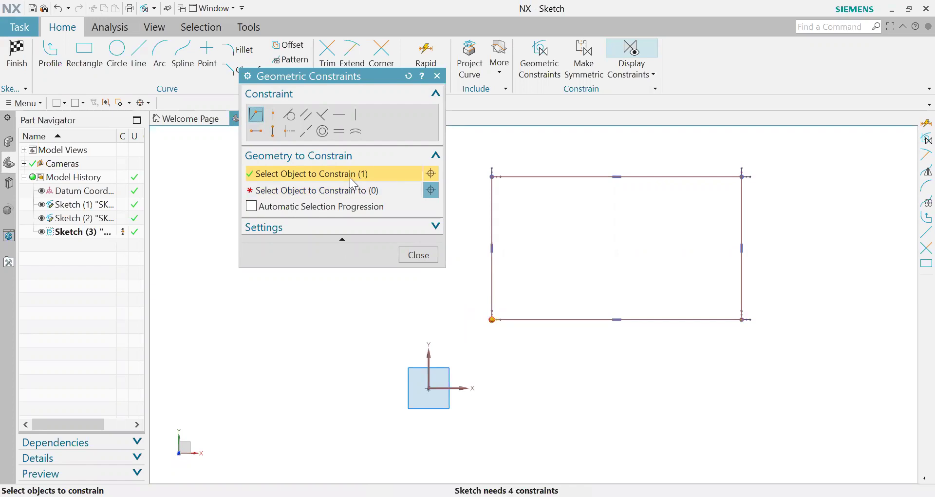
pyautogui.click(313, 195)
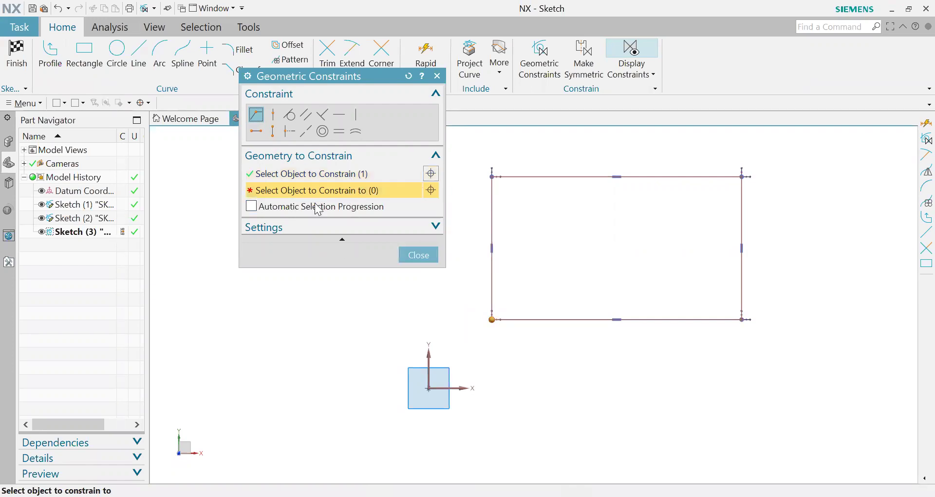
pyautogui.click(429, 388)
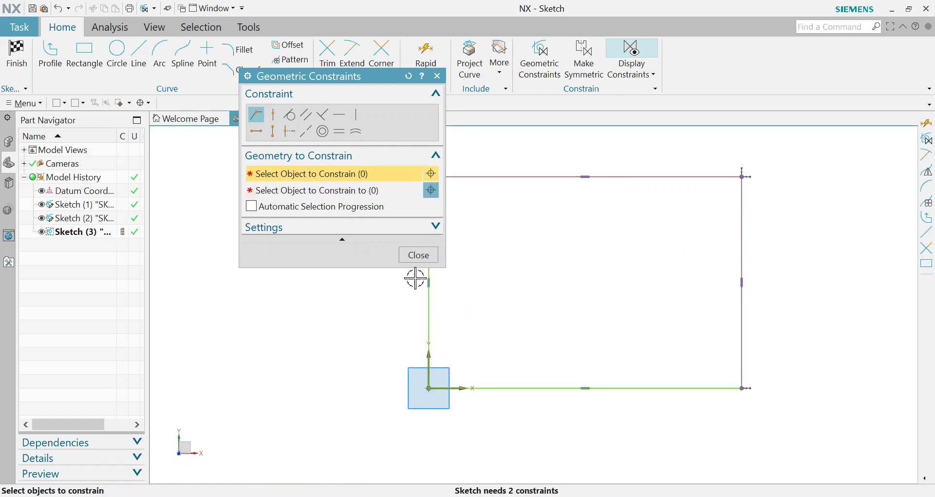
pyautogui.click(419, 259)
pyautogui.hotkey('ctrl', 'z')
# With Automatic Selection Progression on, make the bottom-left corner coincident with the sketch origin
pyautogui.click(542, 49)
pyautogui.click(261, 208)
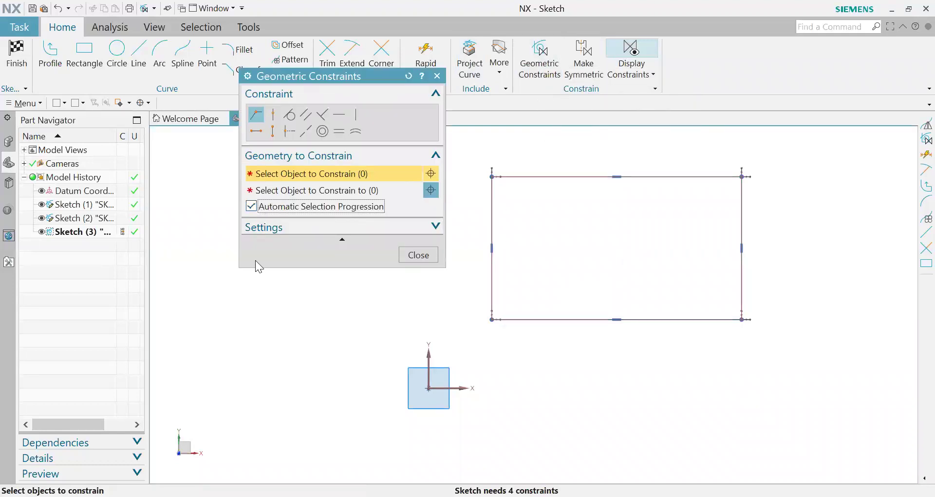
pyautogui.click(491, 319)
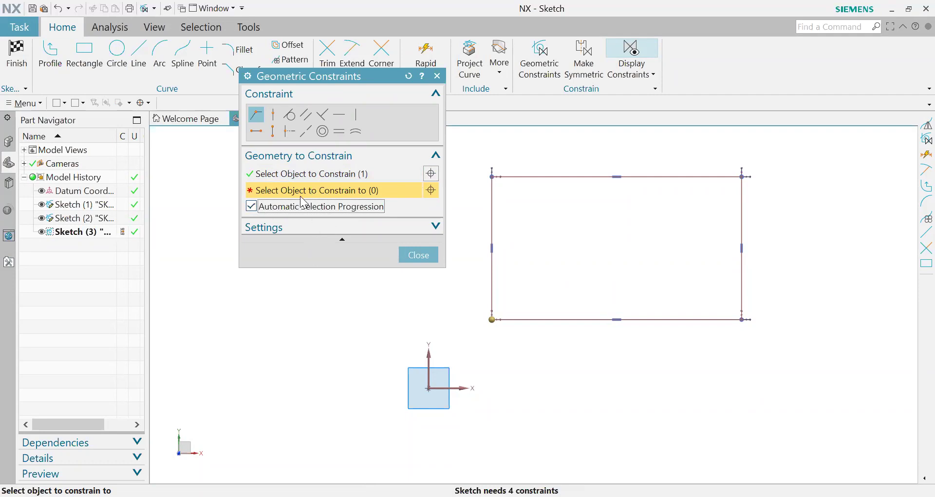
pyautogui.click(427, 387)
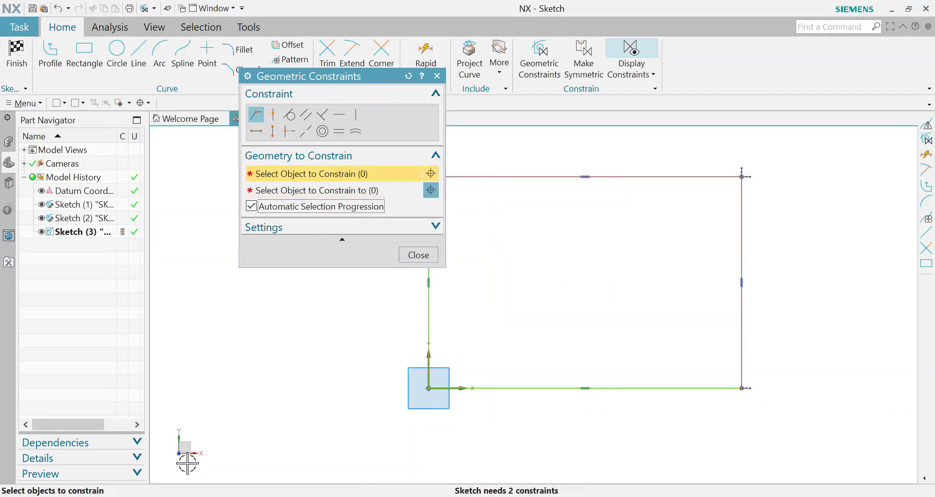
pyautogui.click(416, 253)
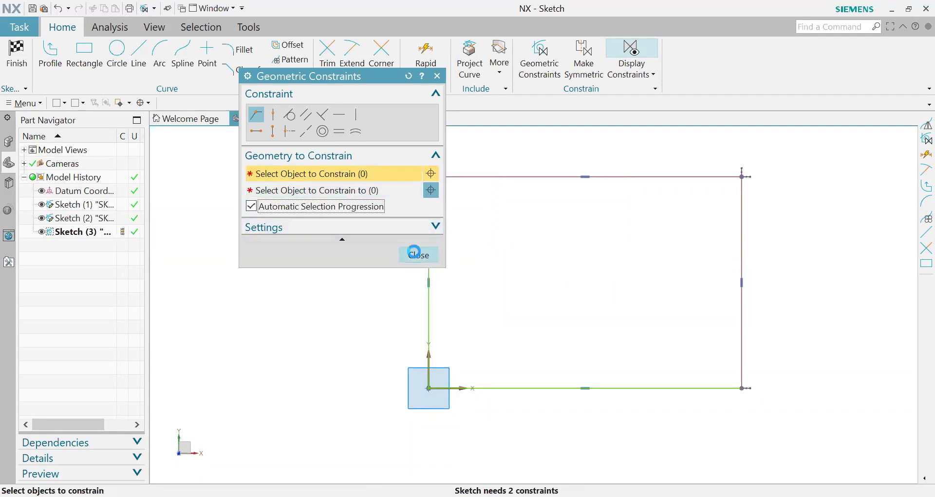
pyautogui.scroll(-2, 496, 296)
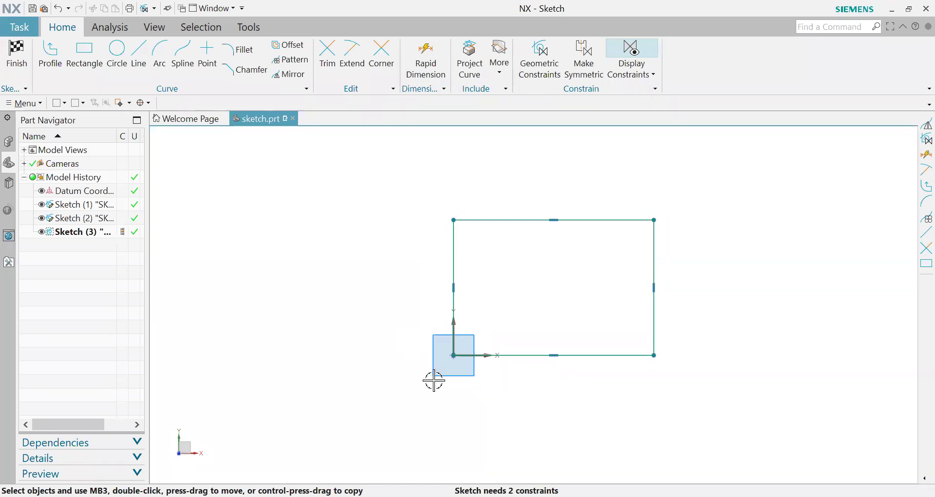
pyautogui.scroll(1, 511, 312)
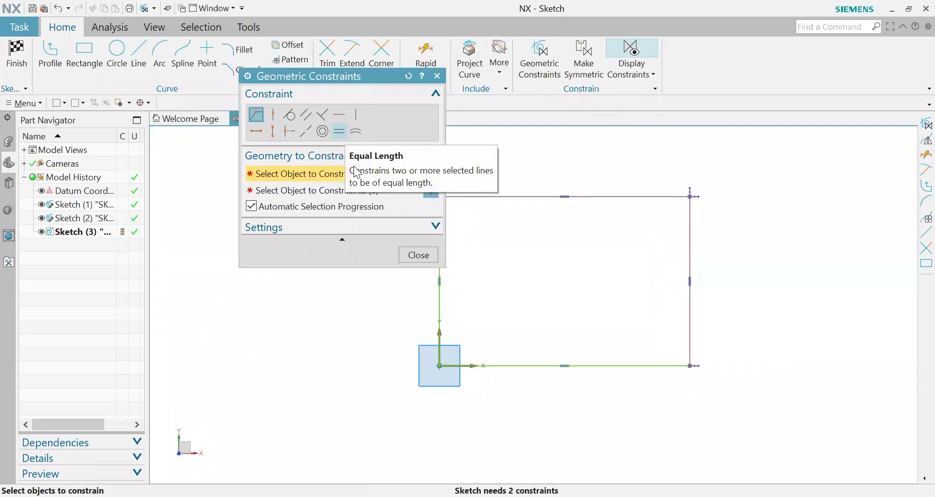
pyautogui.scroll(-1, 653, 300)
pyautogui.scroll(-1, 565, 273)
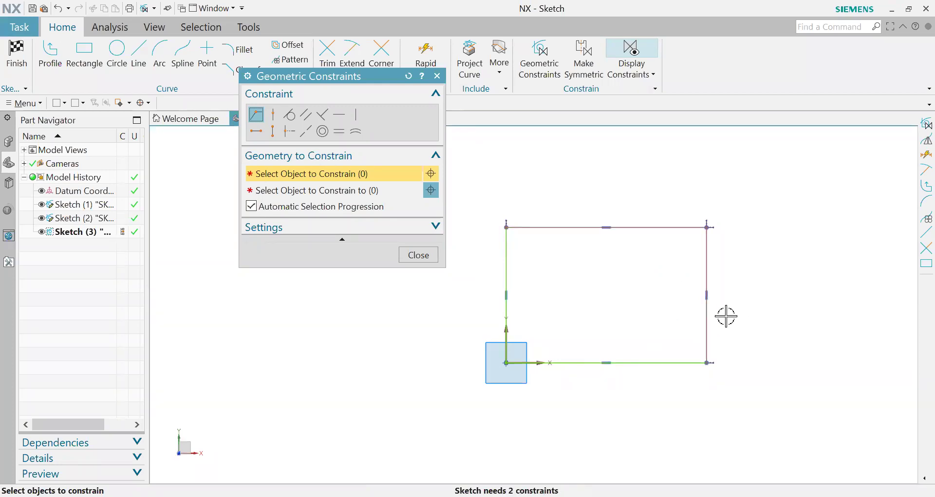
# Apply Equal Length so the left, top and right sides match the bottom side
pyautogui.click(257, 209)
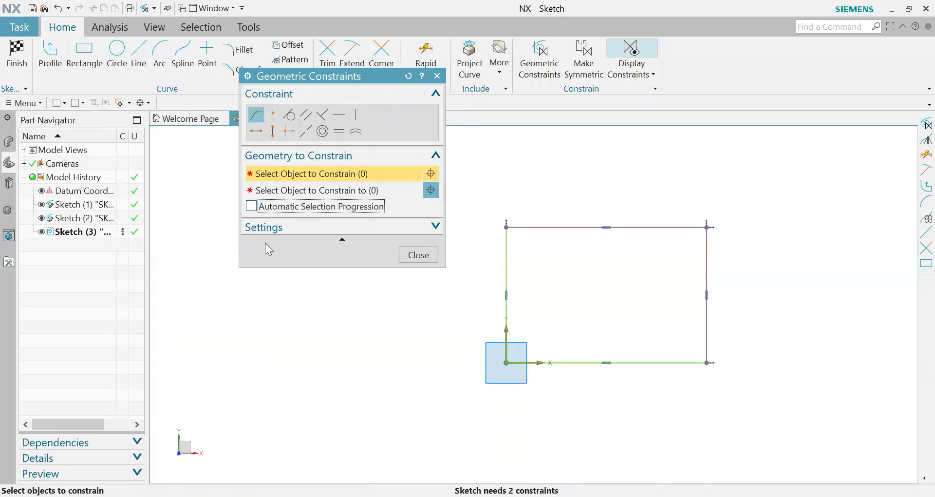
pyautogui.click(339, 131)
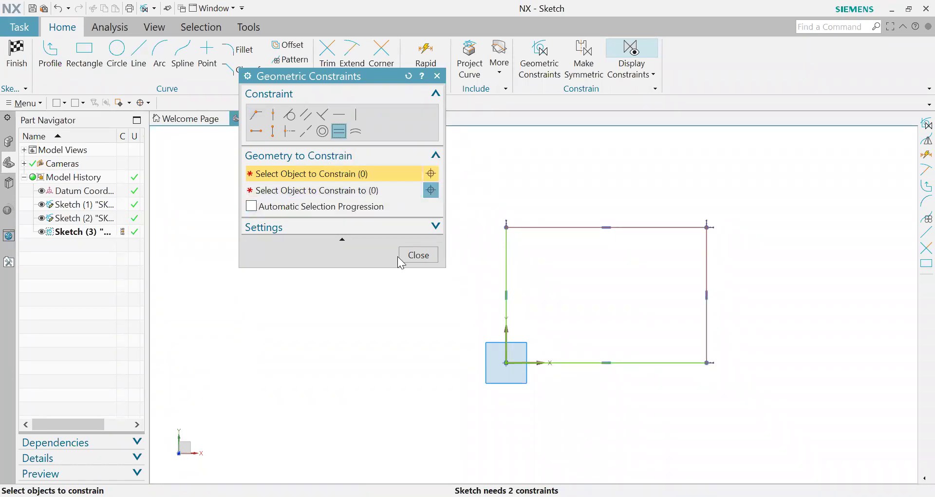
pyautogui.click(507, 248)
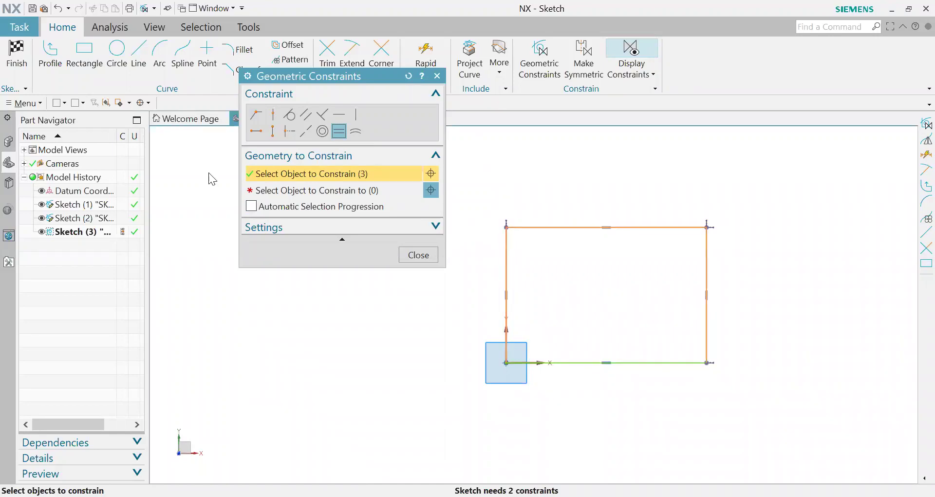
pyautogui.click(319, 194)
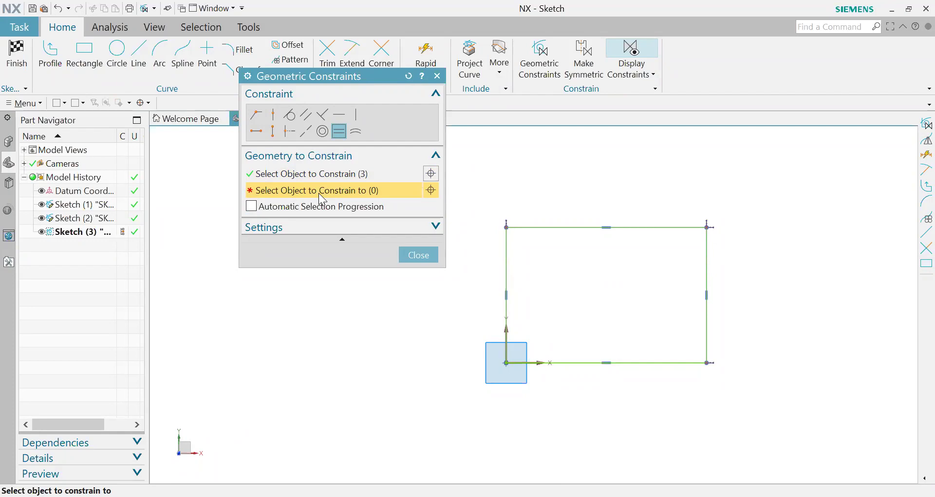
pyautogui.click(573, 361)
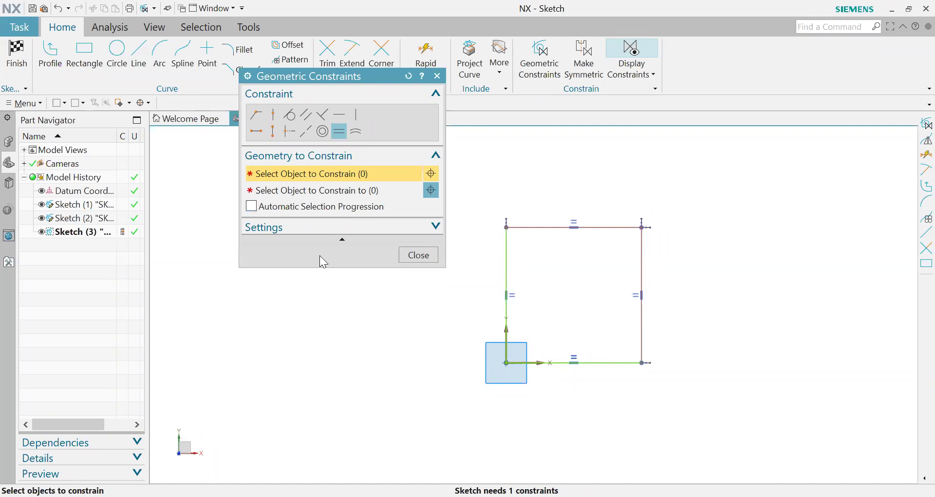
pyautogui.click(275, 207)
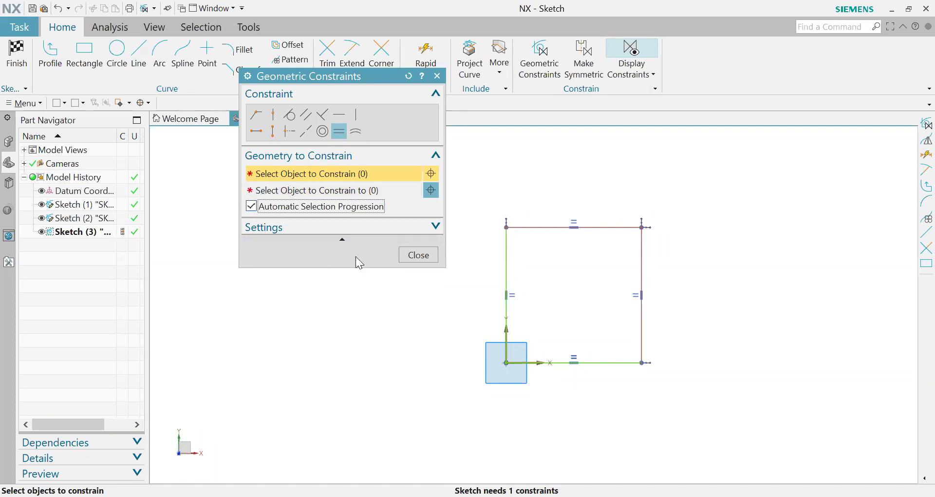
pyautogui.click(408, 256)
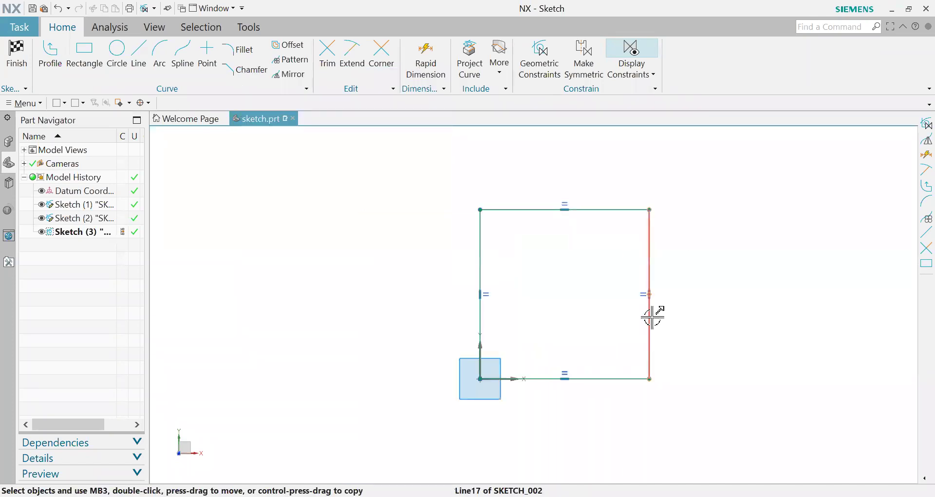
# Add a 500 vertical Rapid Dimension to the square's right side, fully constraining the sketch
pyautogui.scroll(2, 660, 208)
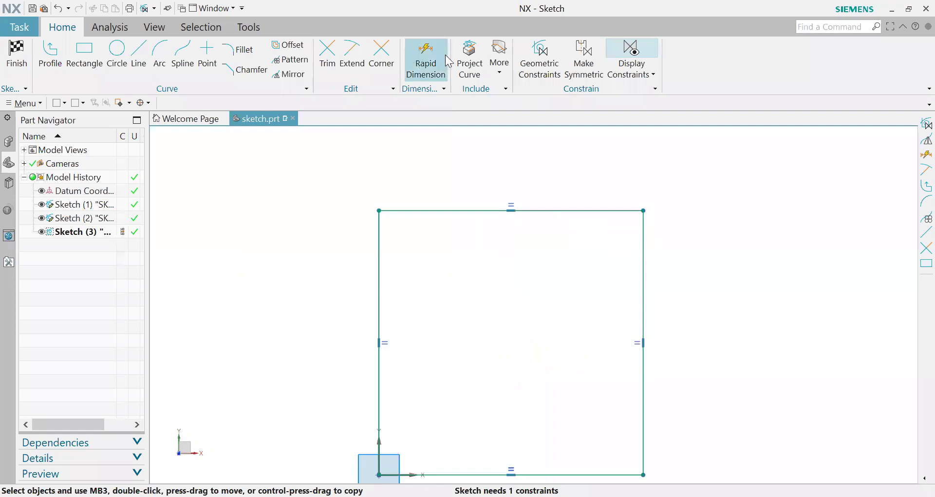
pyautogui.click(430, 52)
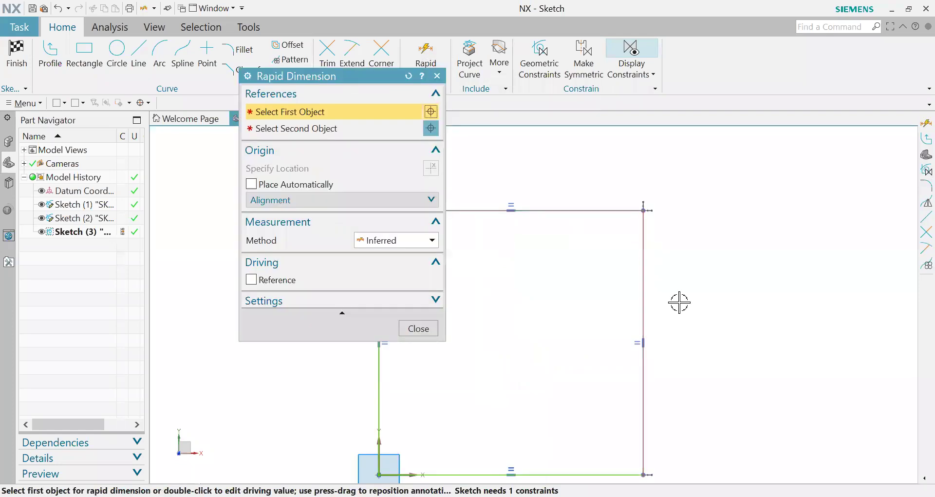
pyautogui.scroll(-2, 685, 242)
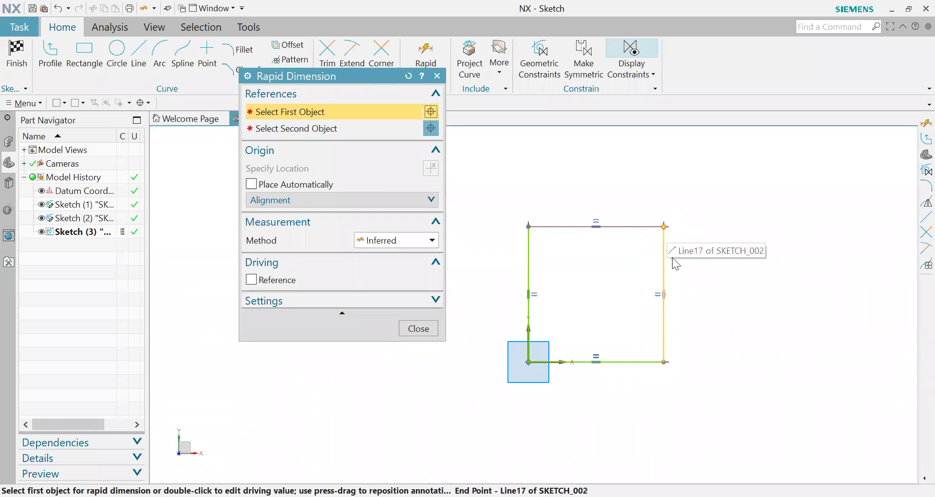
pyautogui.scroll(2, 718, 224)
pyautogui.scroll(-2, 717, 229)
pyautogui.scroll(2, 717, 232)
pyautogui.scroll(1, 736, 261)
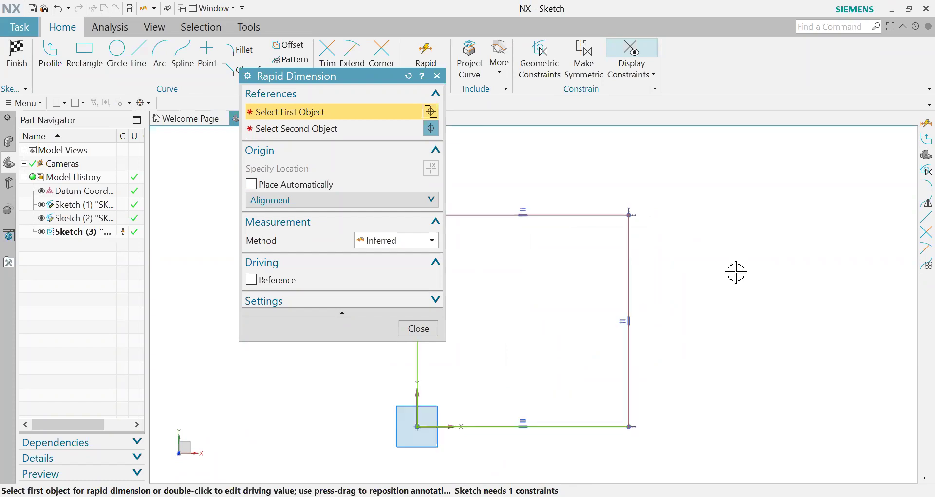
pyautogui.scroll(1, 707, 238)
pyautogui.scroll(-1, 703, 243)
pyautogui.scroll(1, 675, 253)
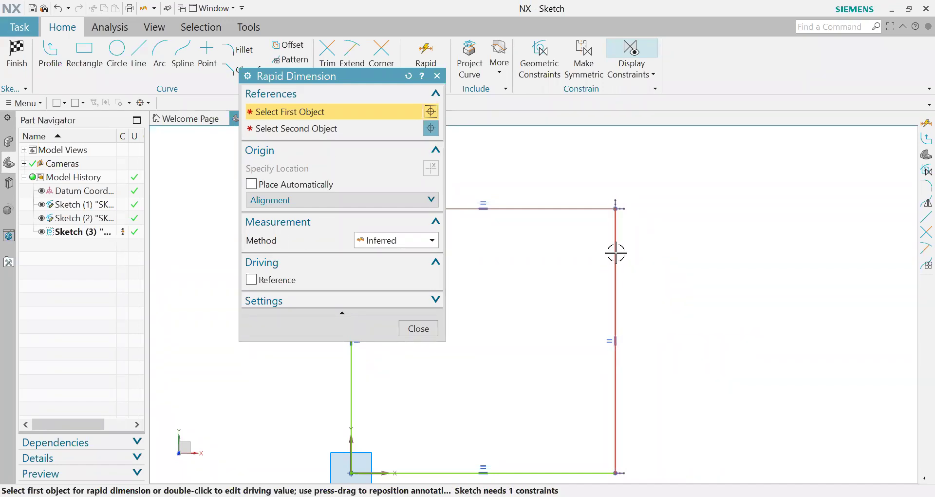
pyautogui.click(615, 252)
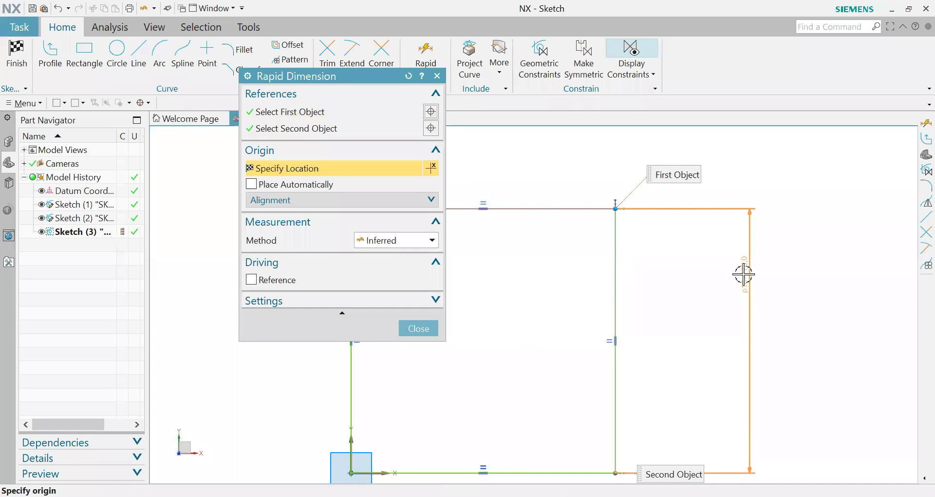
pyautogui.click(743, 276)
pyautogui.write('500')
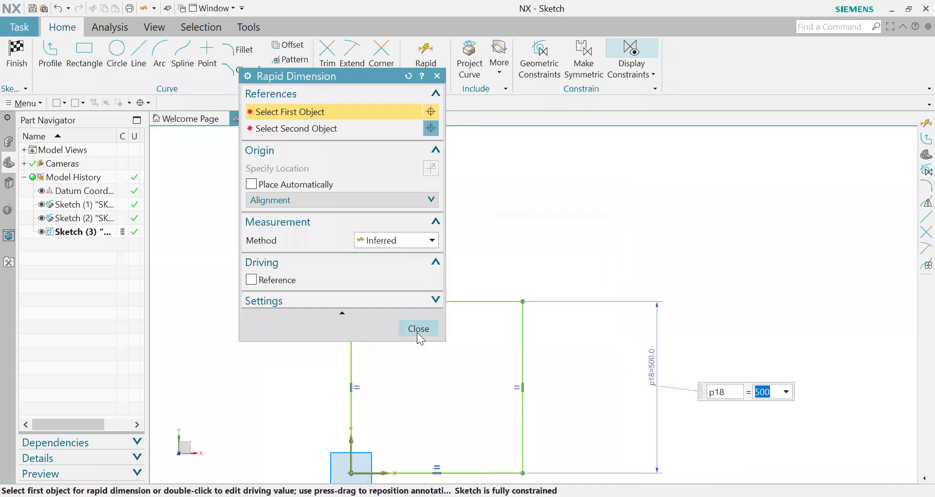
pyautogui.click(417, 332)
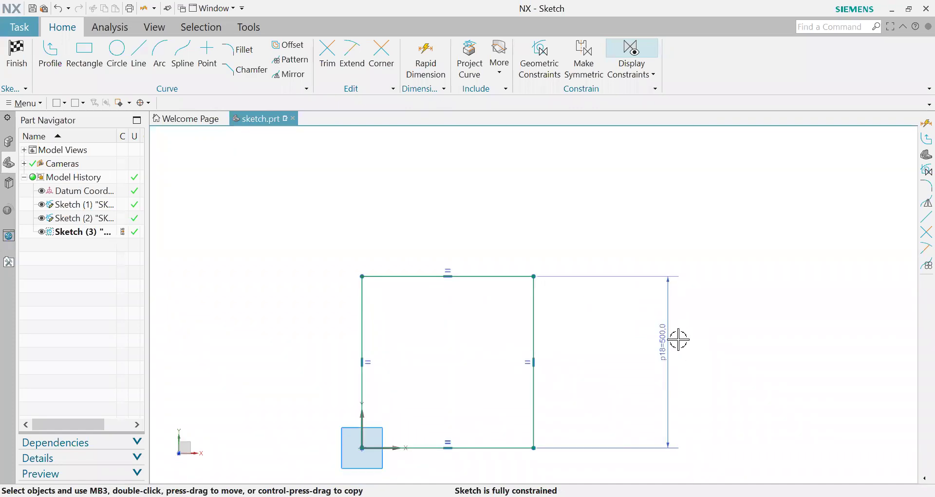
pyautogui.rightClick(669, 335)
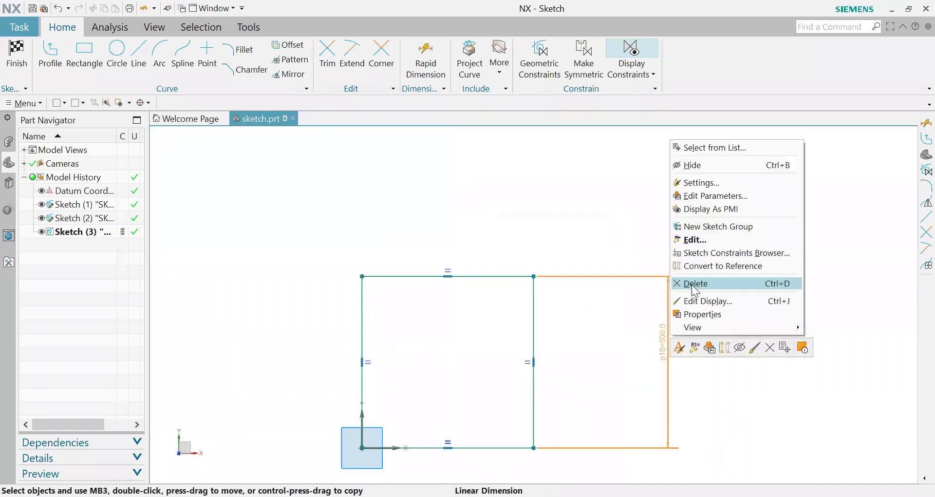
# Delete the p18 dimension and re-dimension the square's right side to 500
pyautogui.click(691, 284)
pyautogui.click(434, 51)
pyautogui.scroll(2, 535, 328)
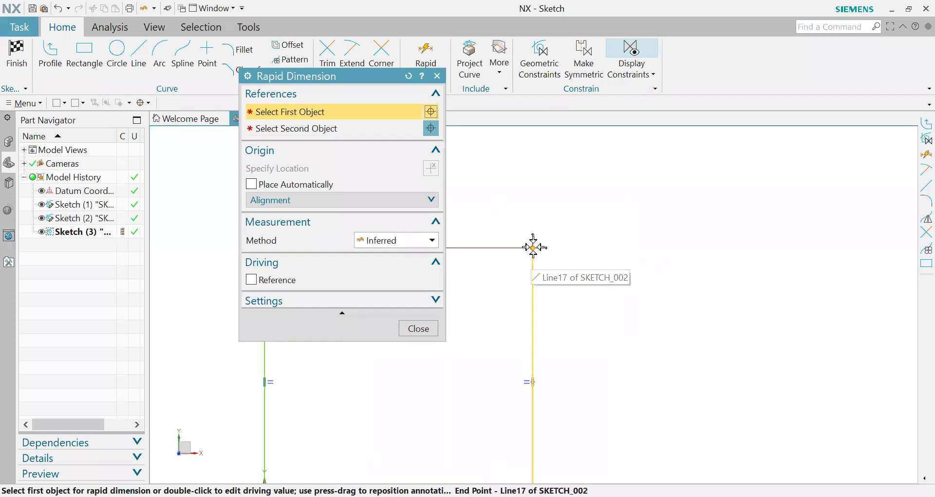
pyautogui.scroll(-2, 584, 303)
pyautogui.scroll(2, 560, 341)
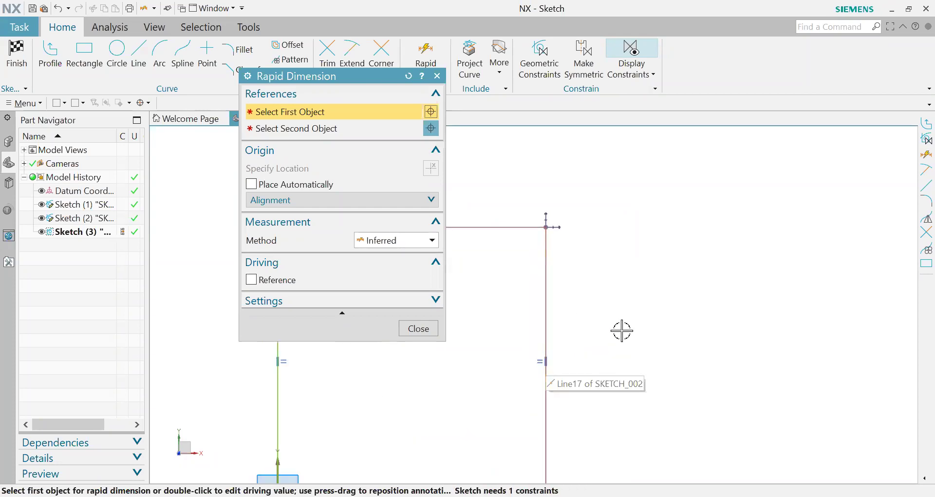
pyautogui.scroll(-2, 609, 380)
pyautogui.scroll(-2, 599, 282)
pyautogui.scroll(3, 584, 296)
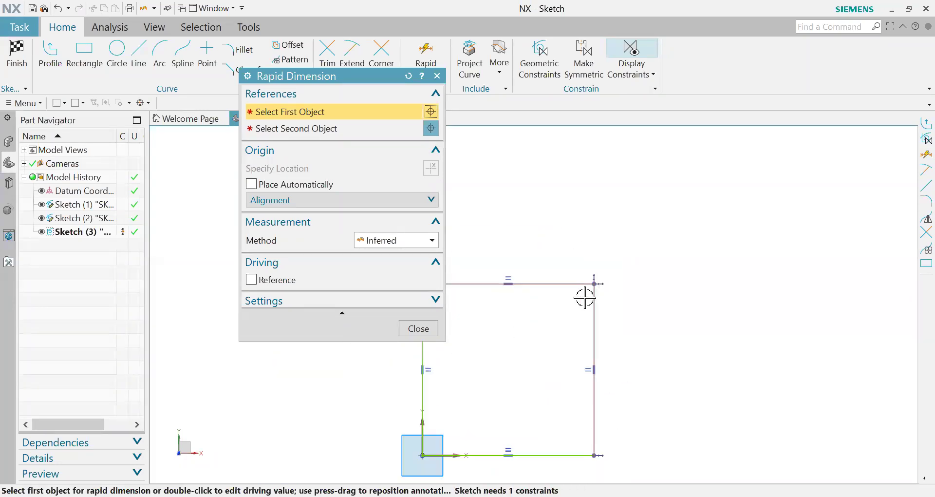
pyautogui.scroll(2, 597, 319)
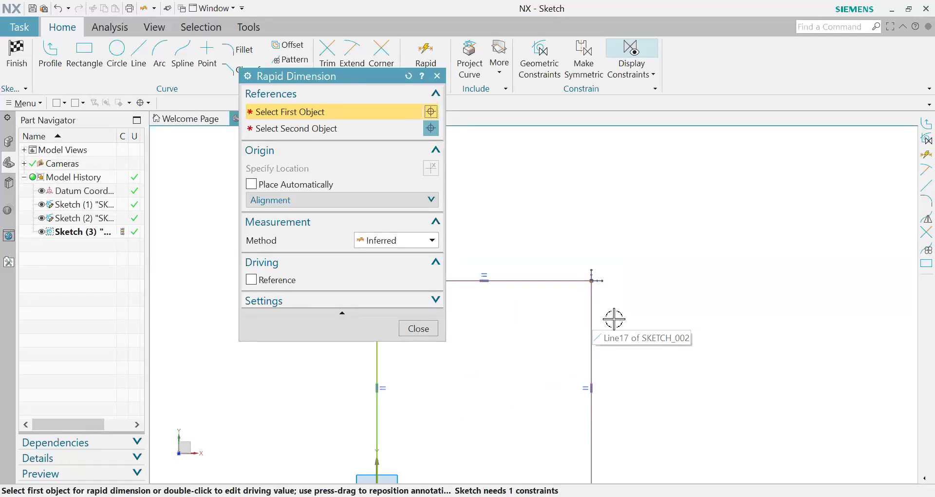
pyautogui.scroll(1, 603, 323)
pyautogui.scroll(1, 606, 317)
pyautogui.scroll(1, 607, 292)
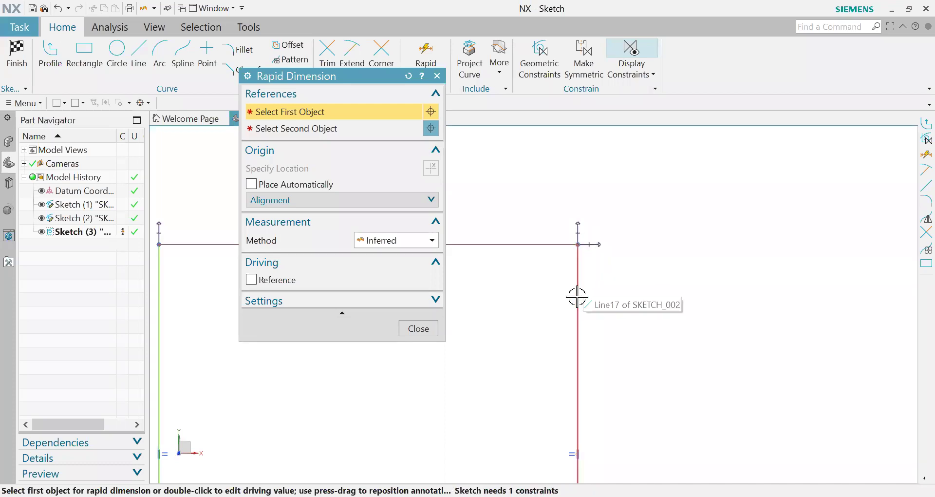
pyautogui.scroll(-4, 616, 270)
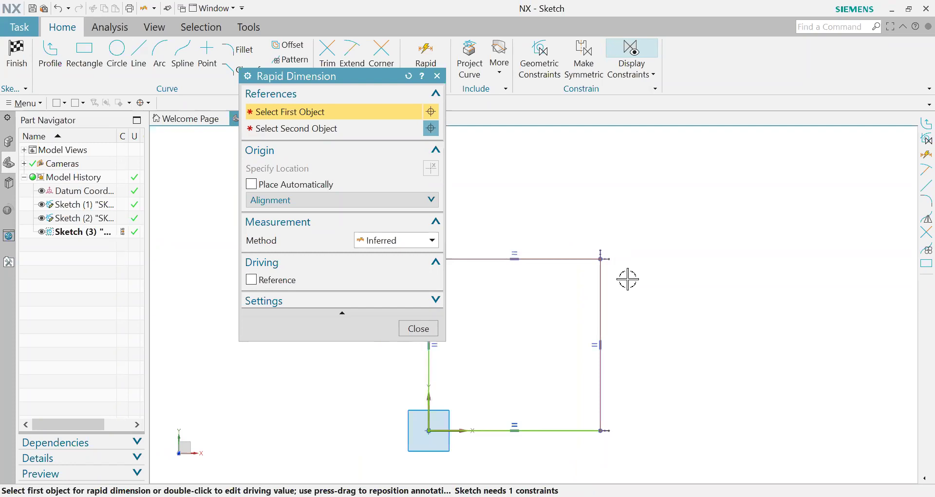
pyautogui.scroll(1, 627, 279)
pyautogui.click(593, 284)
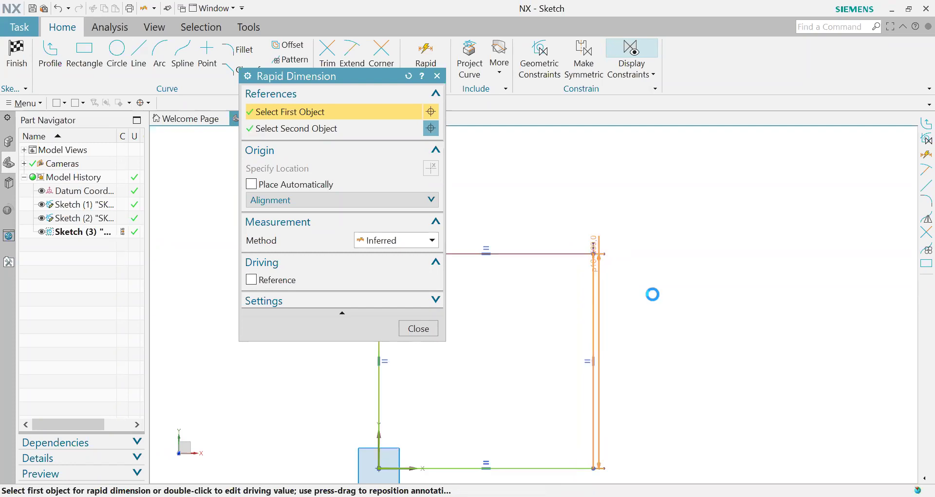
pyautogui.click(419, 329)
pyautogui.scroll(2, 616, 298)
# Box-select and delete the whole square and its dimensions, leaving only the origin axes
pyautogui.moveTo(388, 164); pyautogui.dragTo(806, 478)
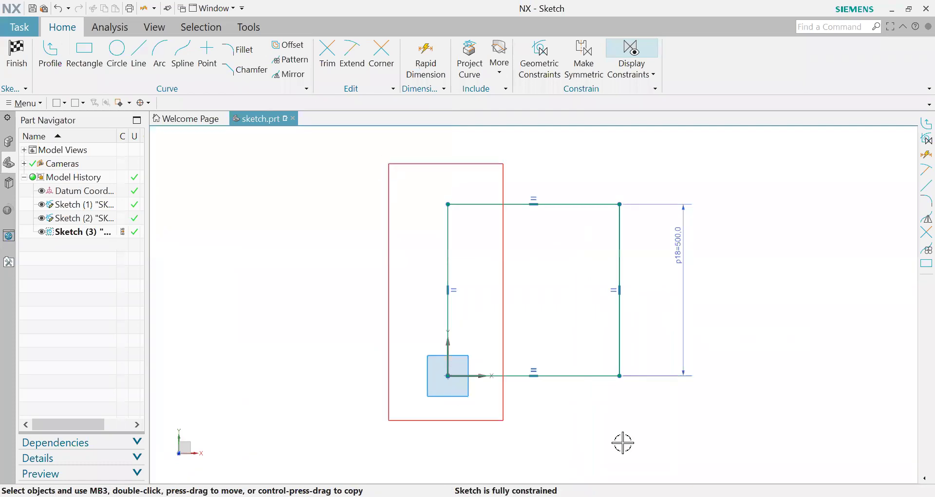
pyautogui.press('Delete')
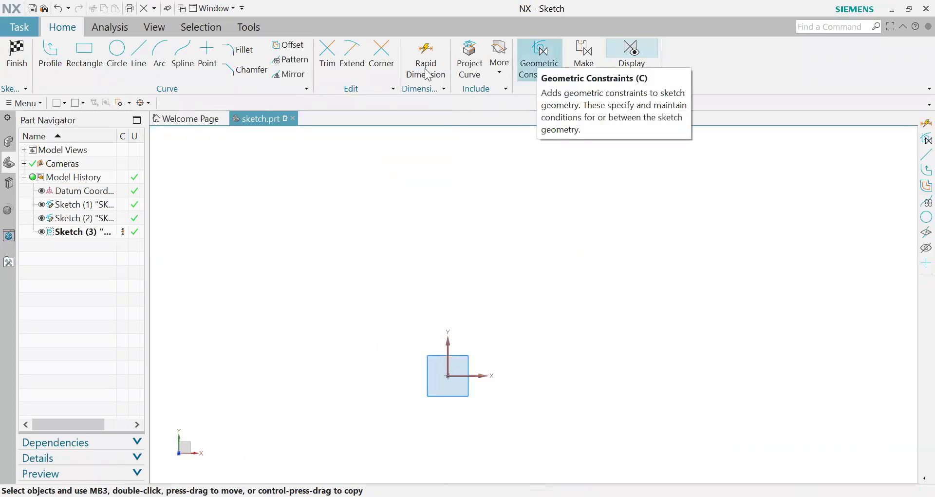
pyautogui.click(554, 53)
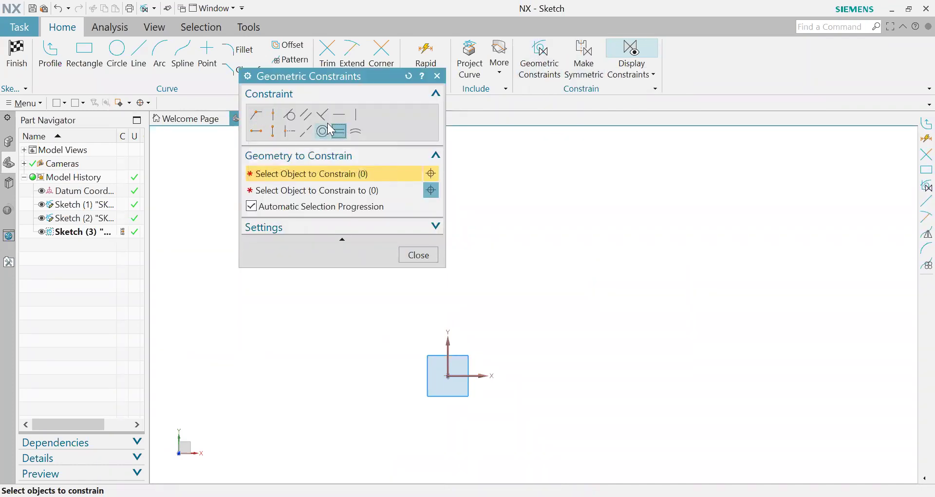
pyautogui.click(437, 77)
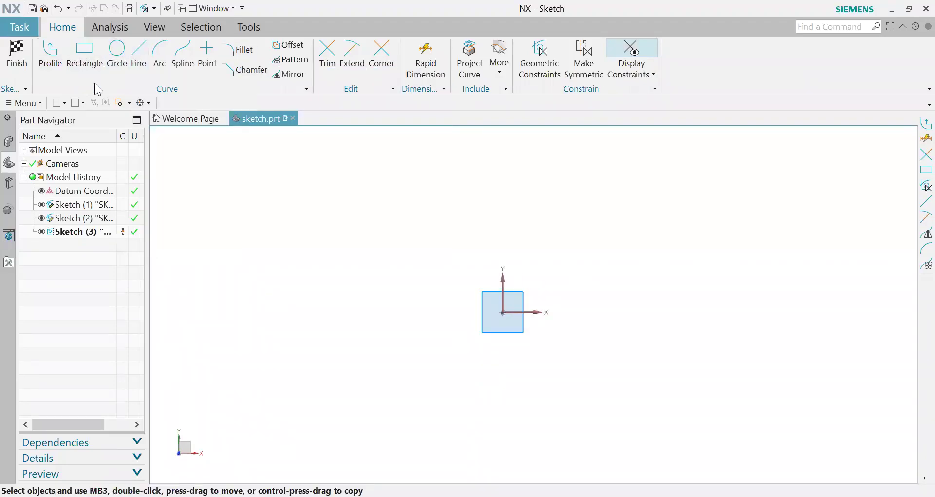
# Draw a closed triangle with Profile: left base corner, apex above the origin, right base corner
pyautogui.click(60, 59)
pyautogui.click(391, 294)
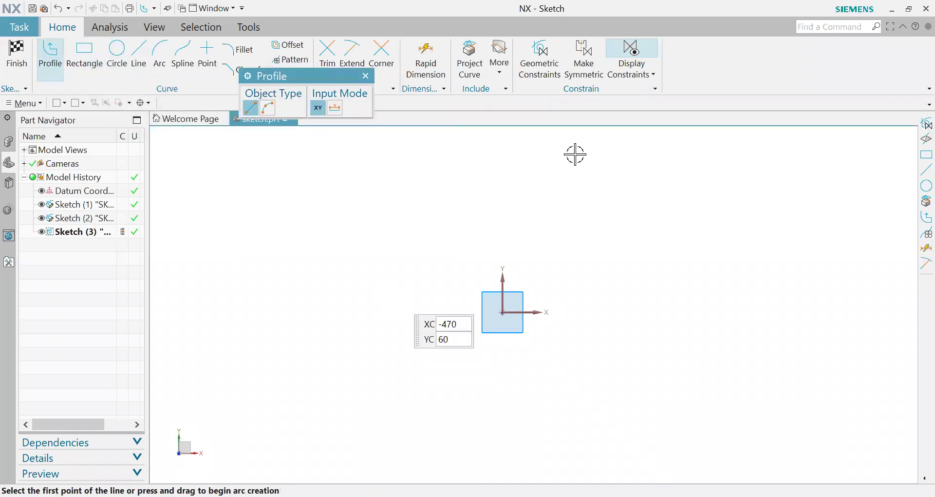
pyautogui.click(575, 156)
pyautogui.click(760, 295)
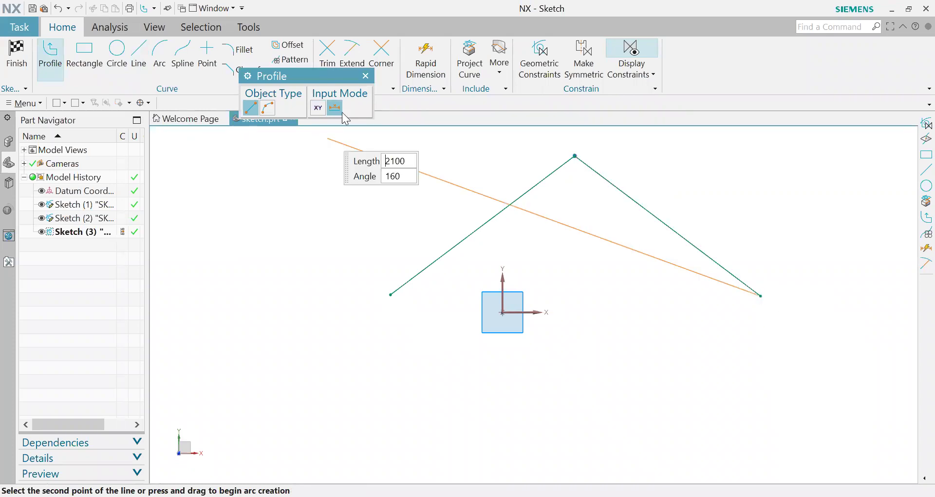
pyautogui.click(391, 294)
pyautogui.click(366, 79)
pyautogui.scroll(-2, 534, 394)
pyautogui.scroll(3, 484, 392)
pyautogui.scroll(1, 439, 375)
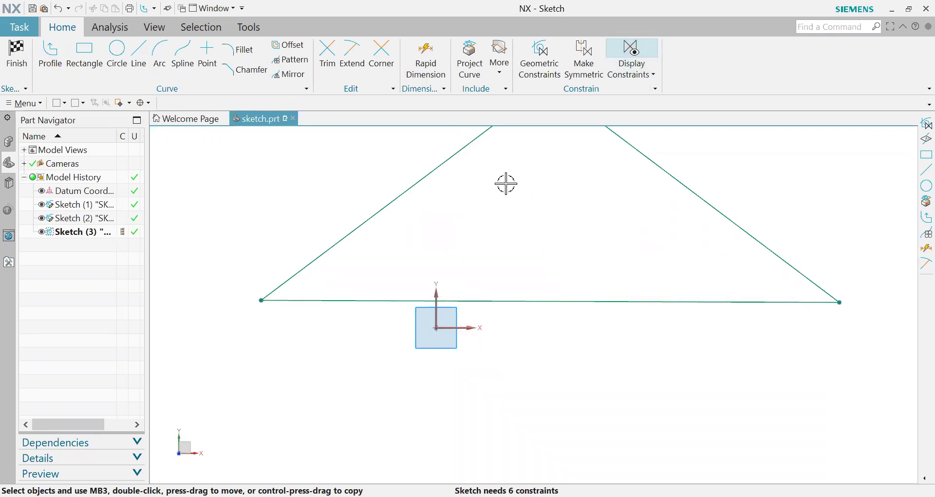
pyautogui.press('c')
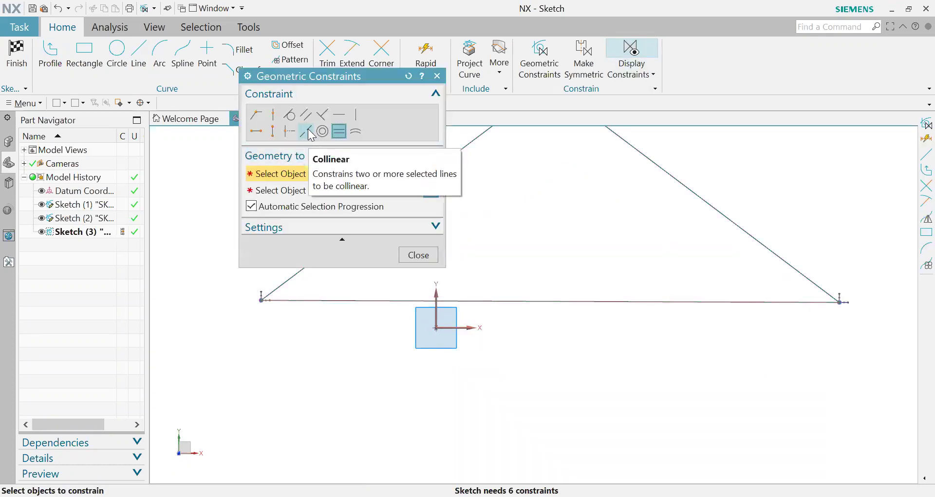
pyautogui.click(307, 131)
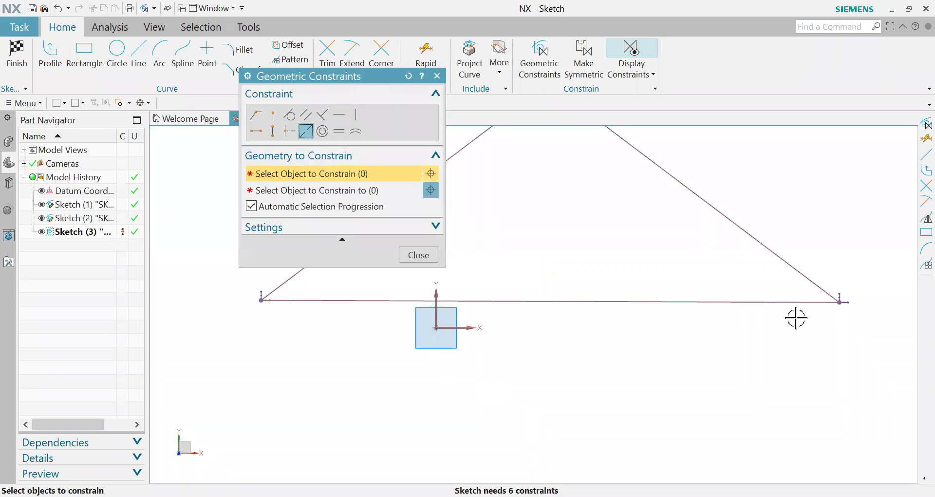
pyautogui.click(761, 303)
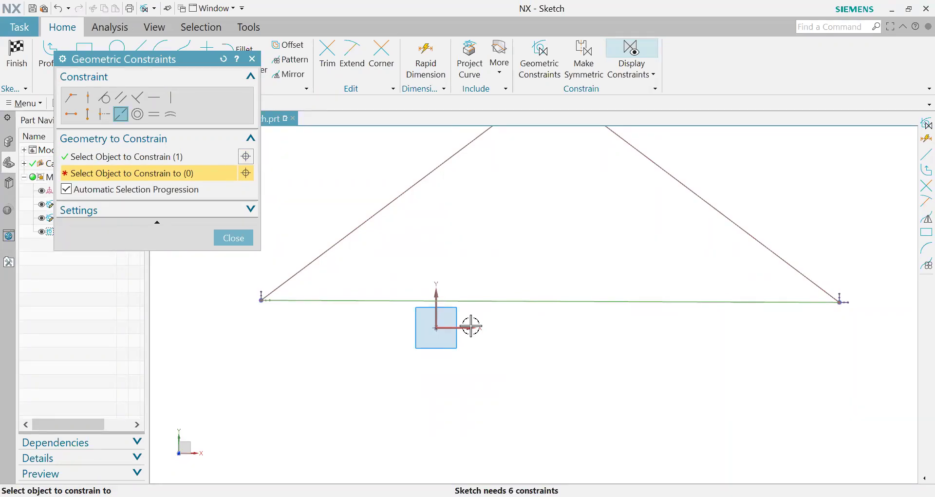
pyautogui.click(471, 325)
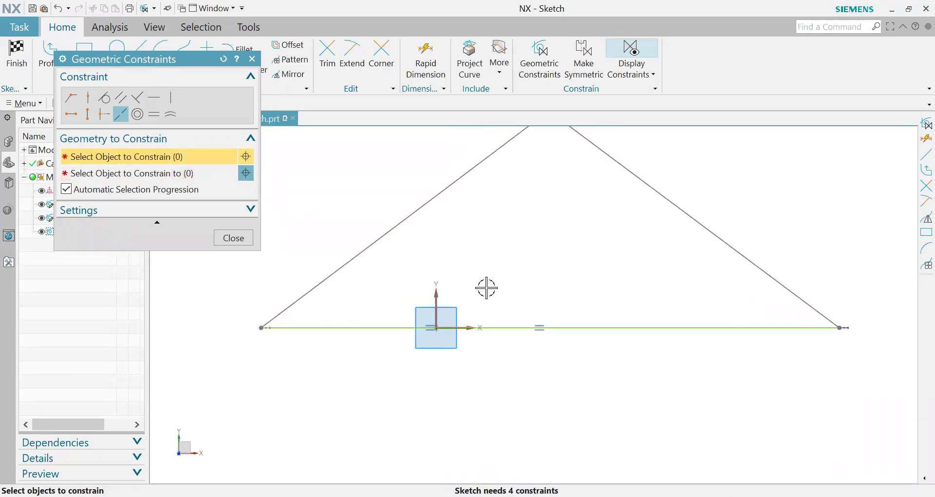
pyautogui.scroll(-2, 571, 285)
pyautogui.scroll(1, 554, 225)
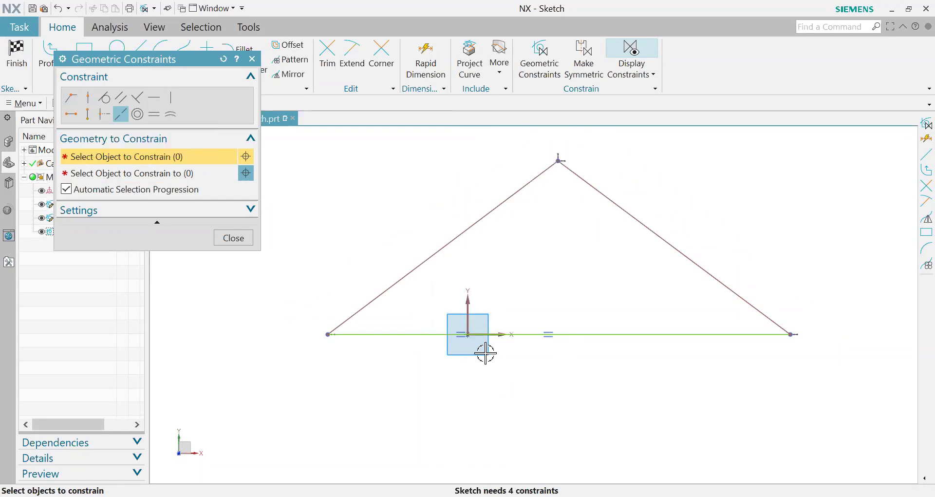
# Constrain the triangle's apex onto the Sketch Vertical Axis using Point on Curve
pyautogui.click(93, 99)
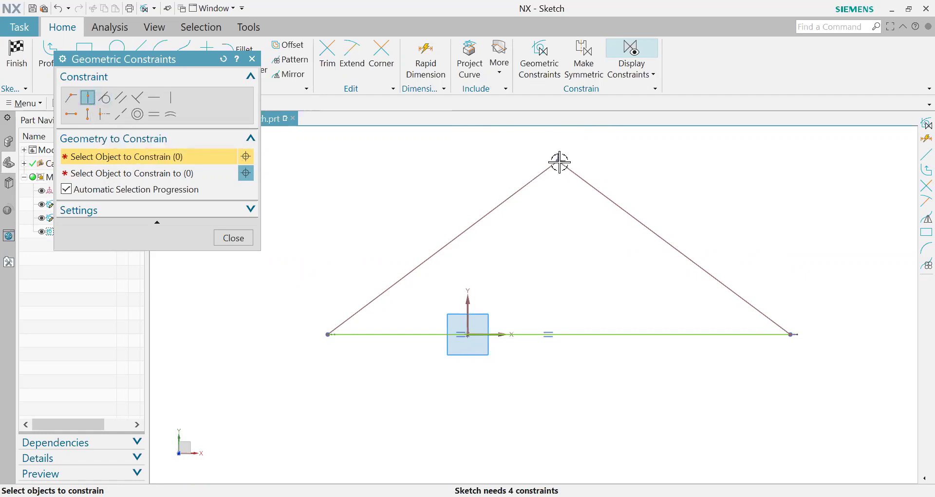
pyautogui.click(558, 158)
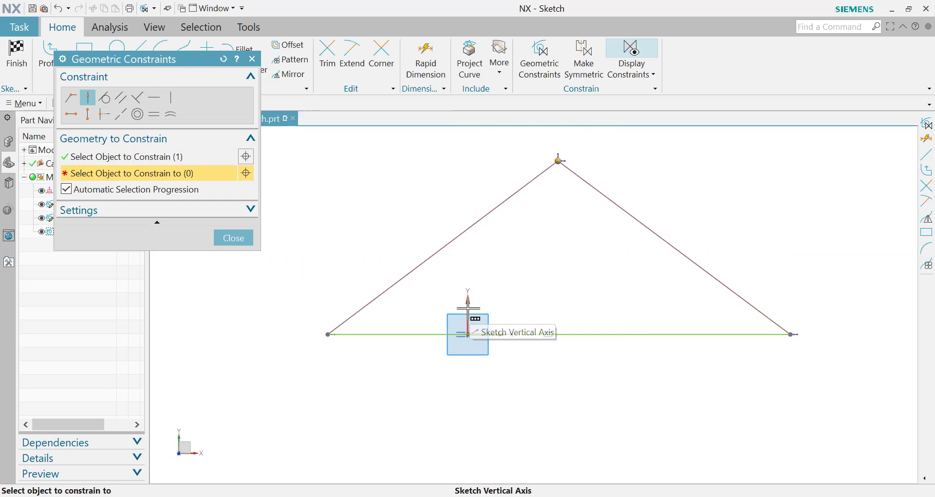
pyautogui.click(468, 308)
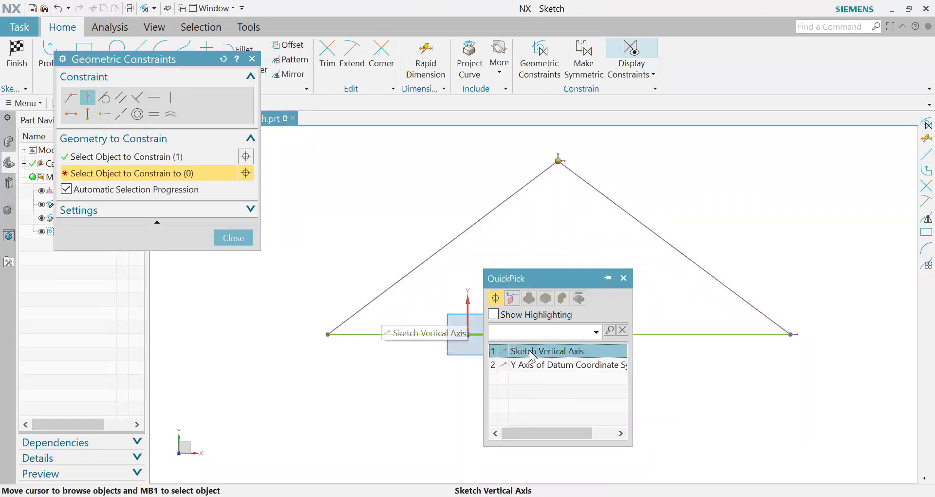
pyautogui.click(531, 352)
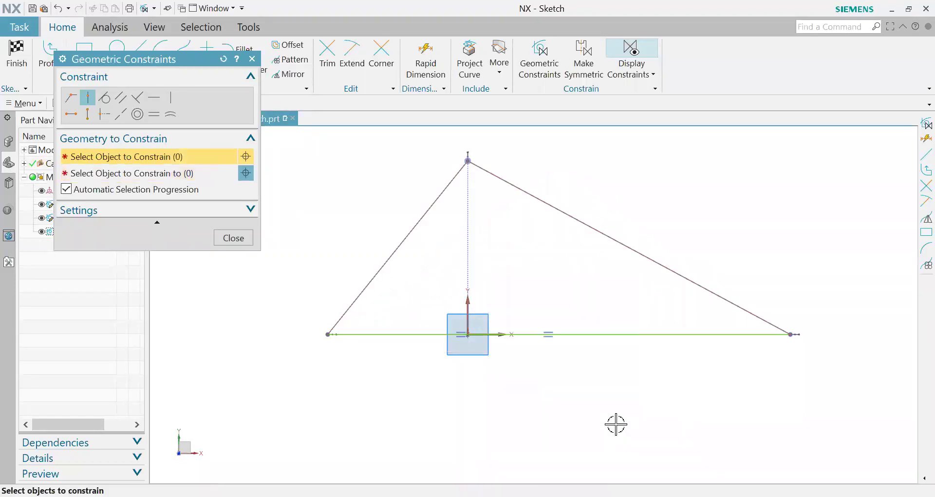
pyautogui.click(252, 59)
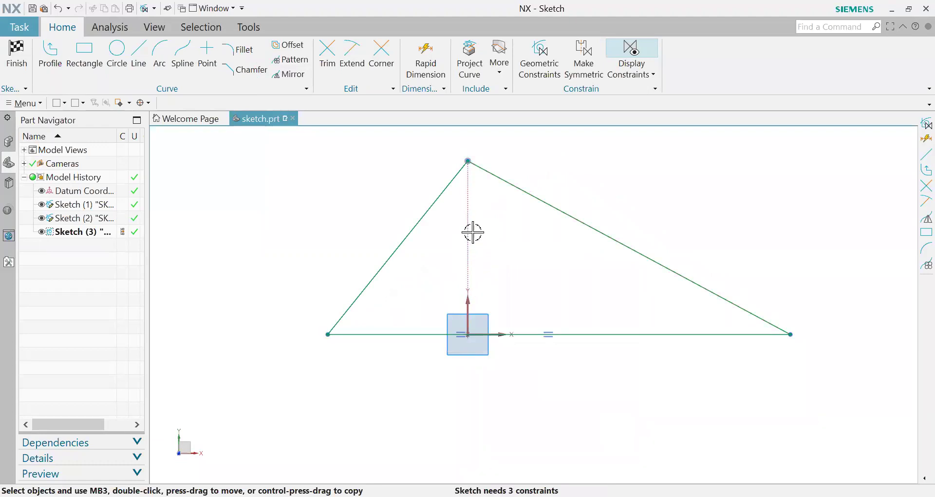
pyautogui.rightClick(472, 231)
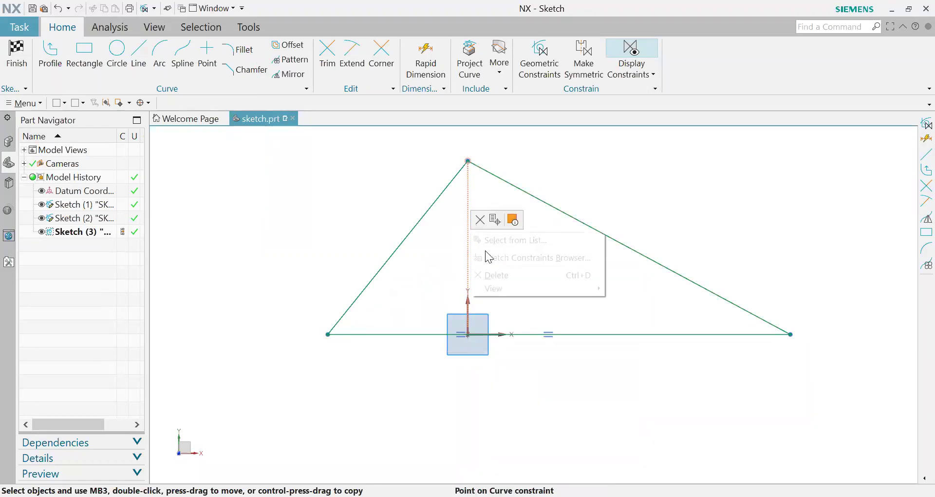
pyautogui.click(479, 221)
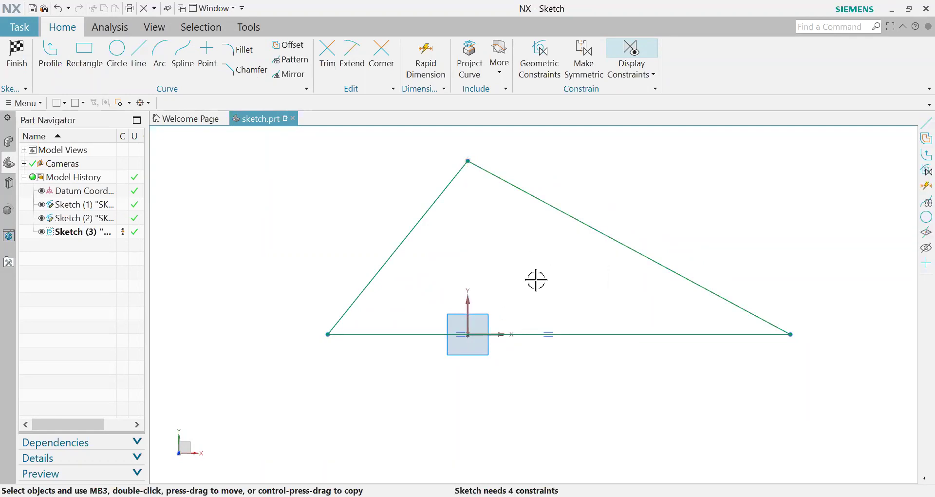
pyautogui.click(468, 160)
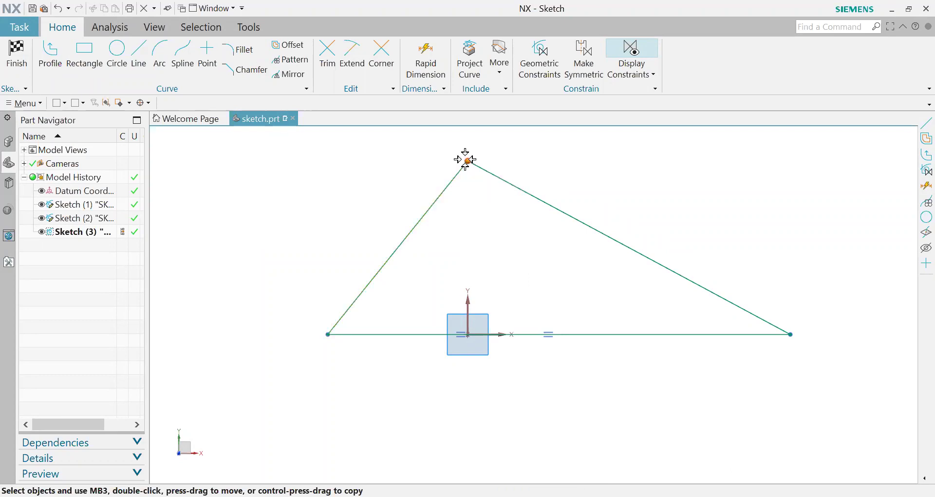
pyautogui.click(467, 307)
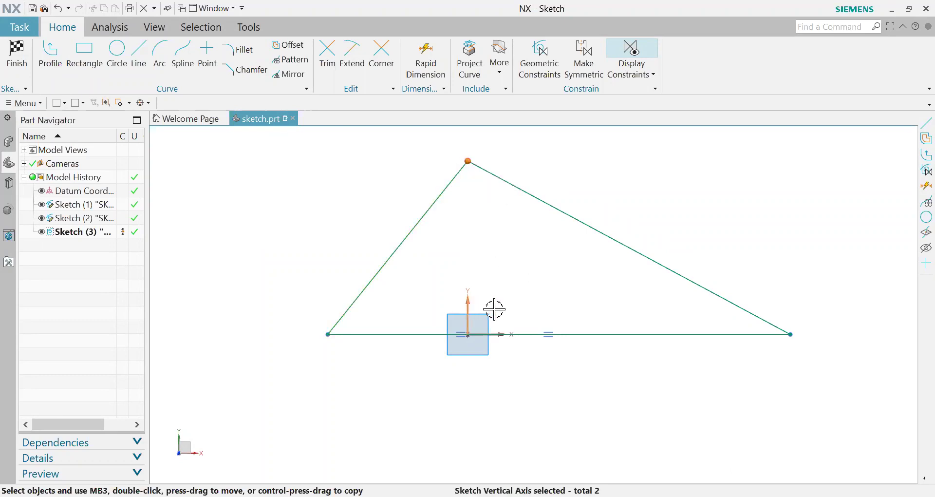
pyautogui.press('Escape')
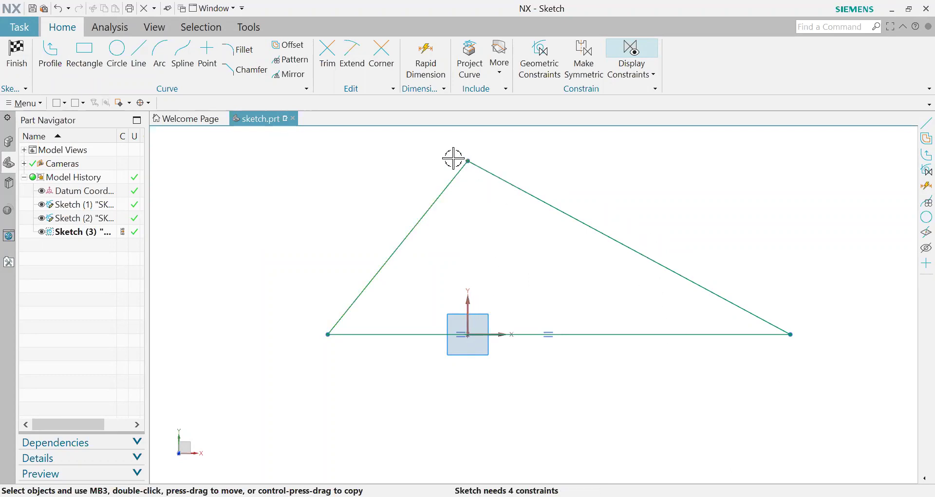
pyautogui.click(467, 160)
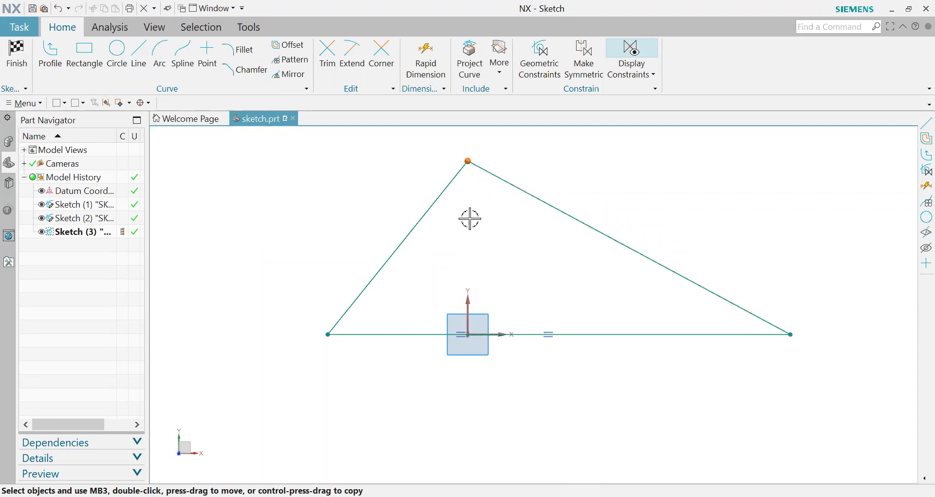
pyautogui.click(471, 307)
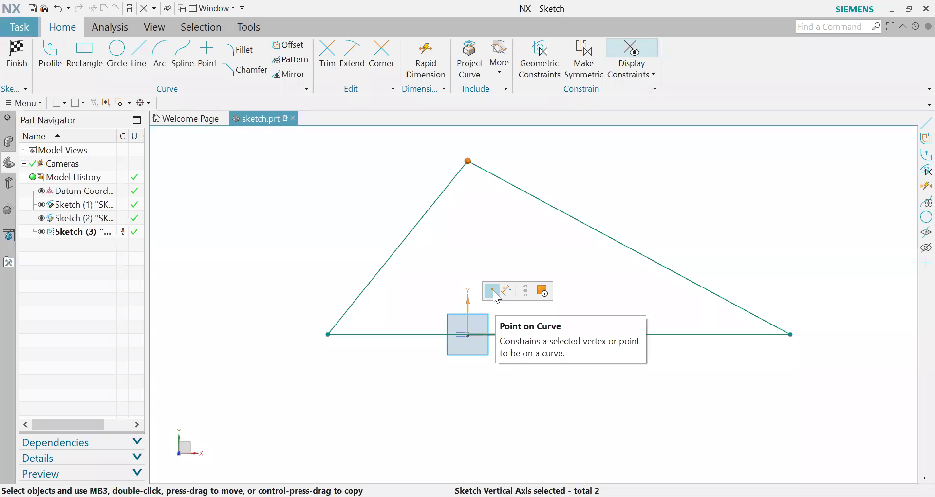
pyautogui.click(493, 291)
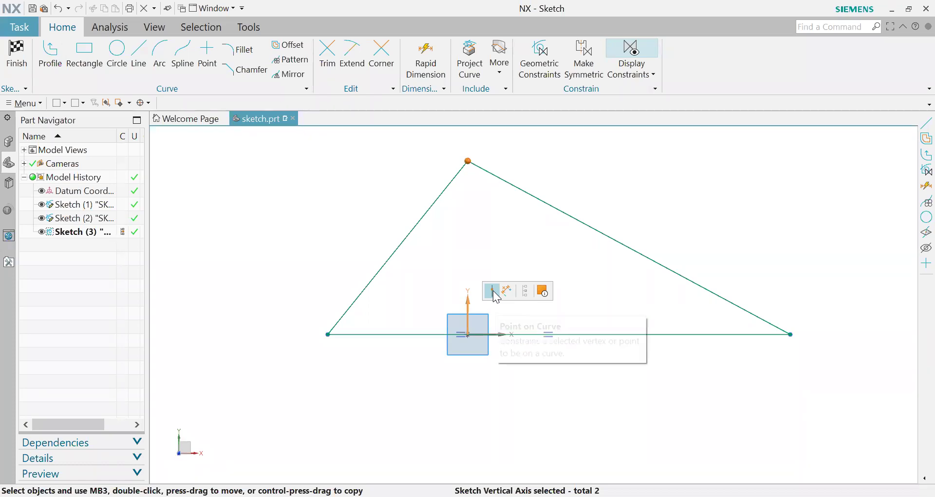
pyautogui.click(492, 290)
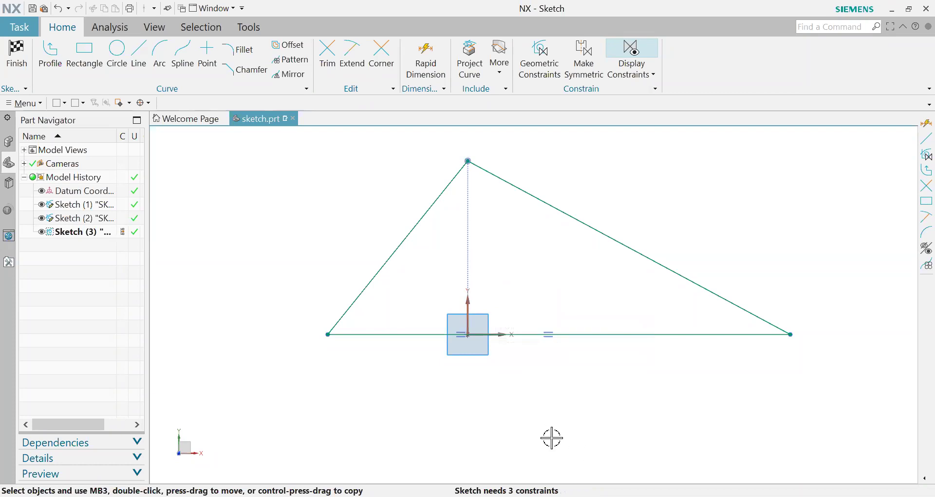
pyautogui.keyDown('shift'); pyautogui.moveTo(551, 412); pyautogui.dragTo(551, 422, button='middle'); pyautogui.keyUp('shift')
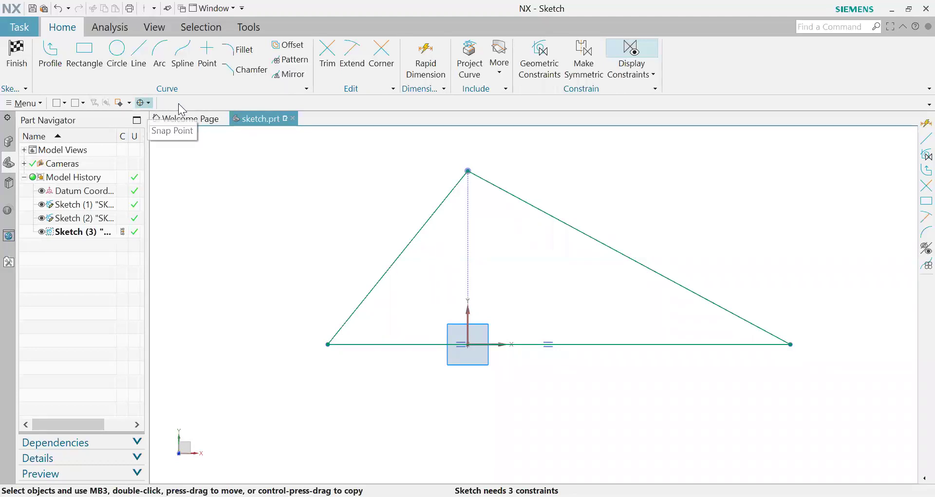
# Open the Snap Point options from the top border bar
pyautogui.click(148, 104)
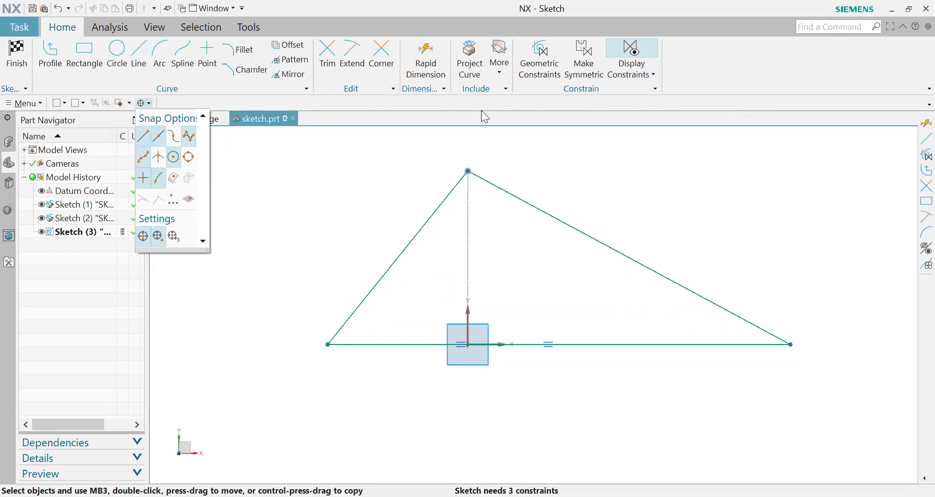
# Turn Midpoint snapping off and back on, then pick the midpoint of the triangle's base line
pyautogui.click(148, 104)
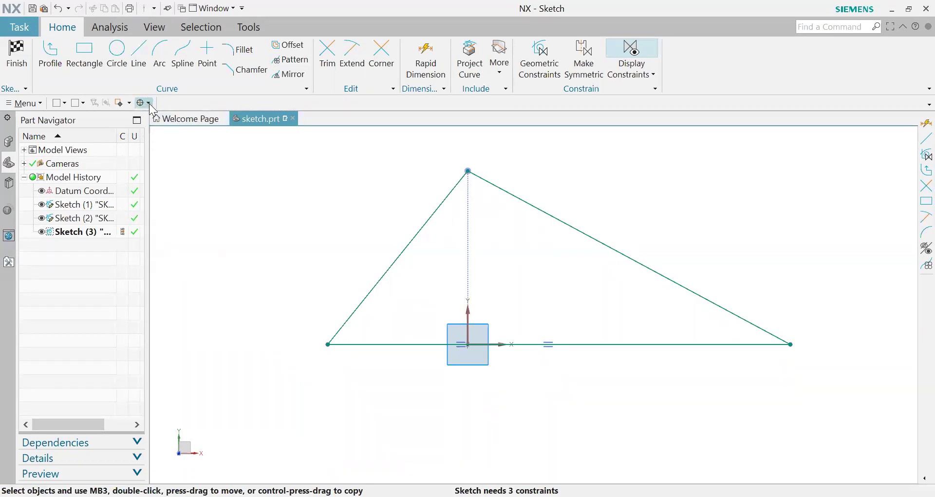
pyautogui.click(149, 104)
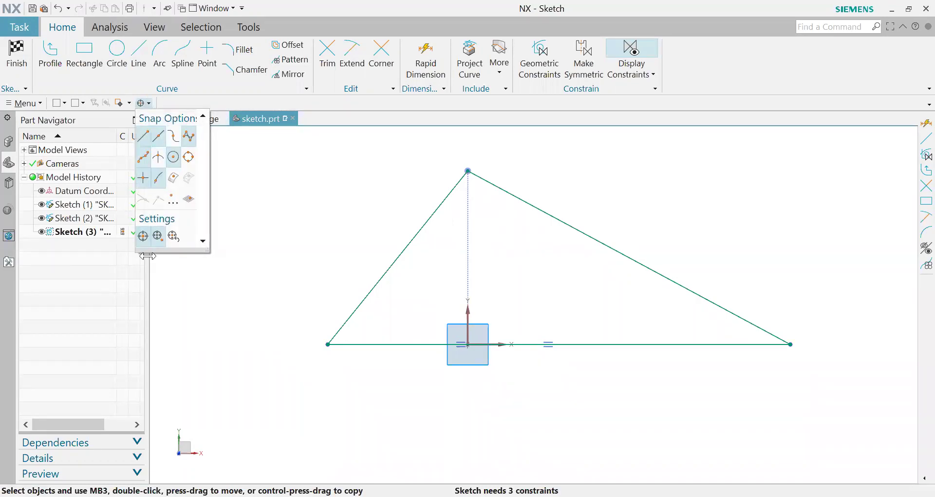
pyautogui.click(162, 139)
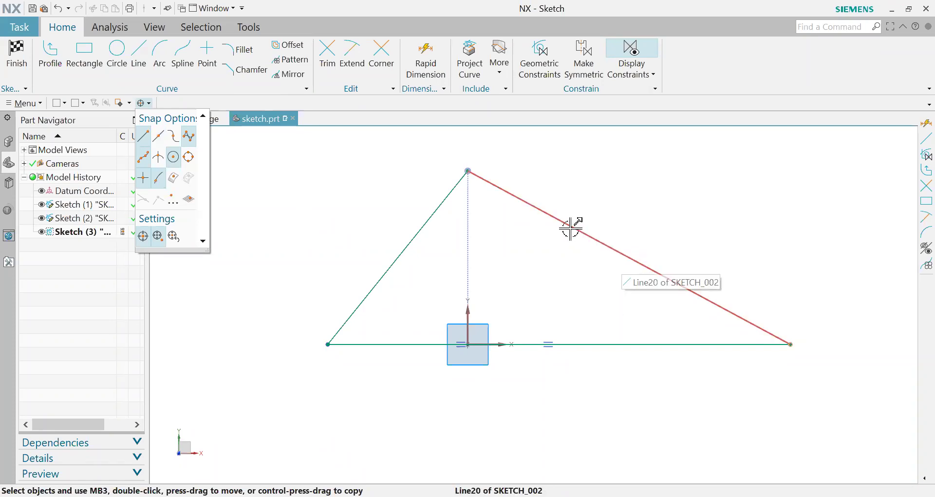
pyautogui.click(159, 136)
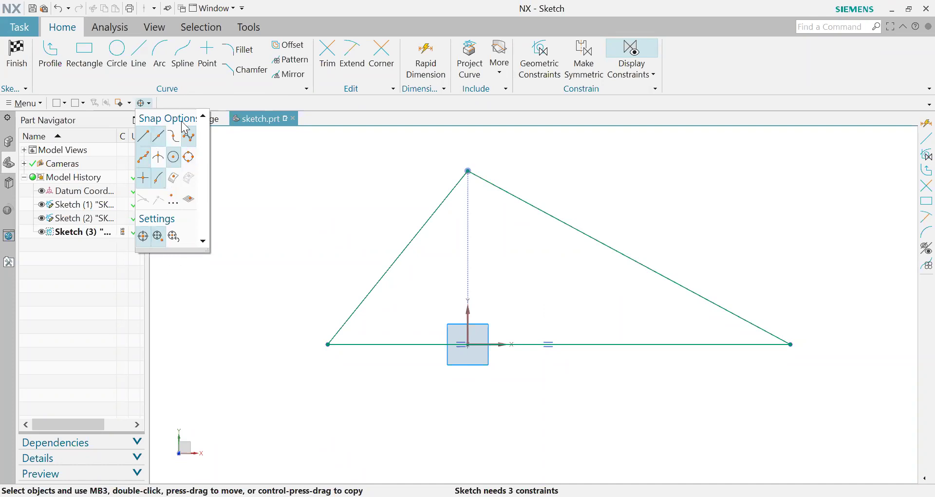
pyautogui.click(146, 103)
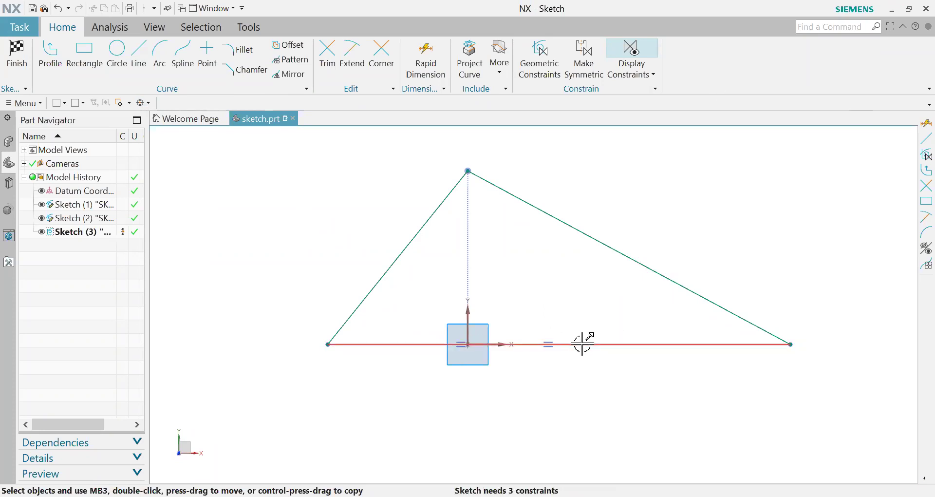
pyautogui.click(558, 344)
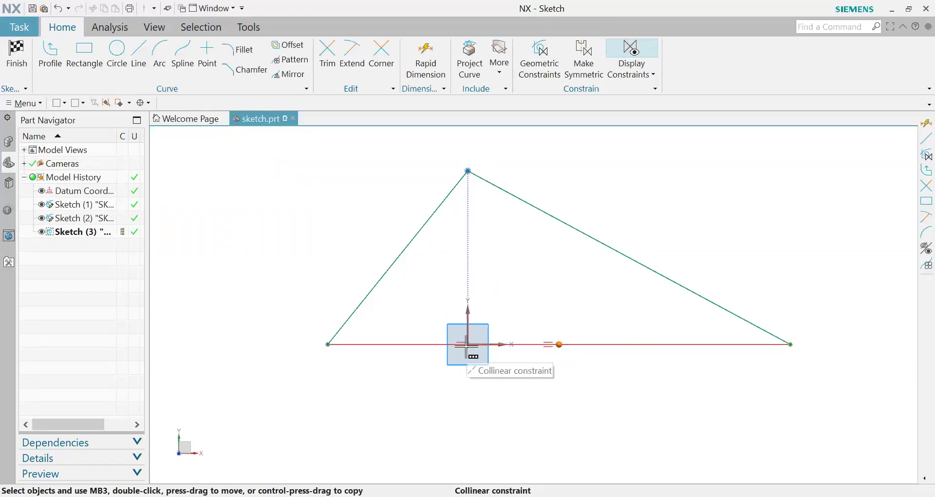
pyautogui.scroll(-3, 471, 349)
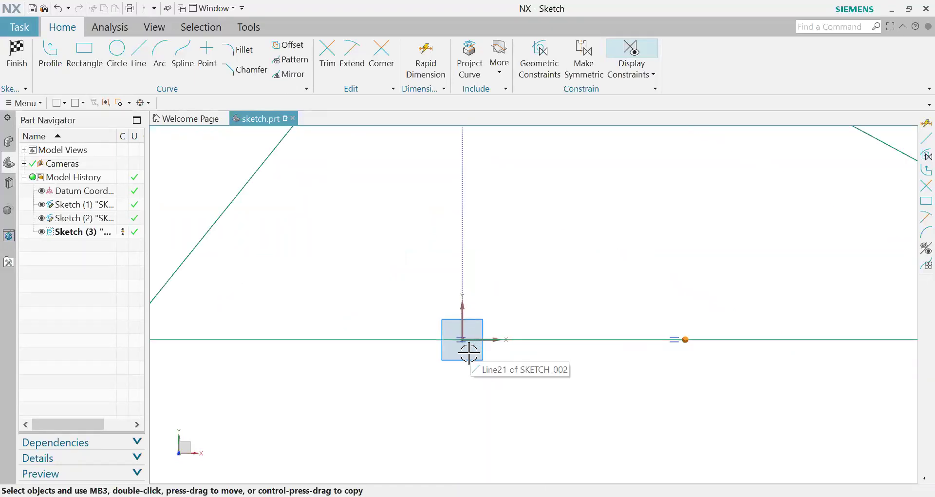
pyautogui.scroll(3, 470, 351)
pyautogui.scroll(2, 469, 352)
pyautogui.scroll(-3, 469, 353)
pyautogui.scroll(-2, 468, 352)
pyautogui.scroll(-1, 467, 350)
pyautogui.scroll(3, 466, 347)
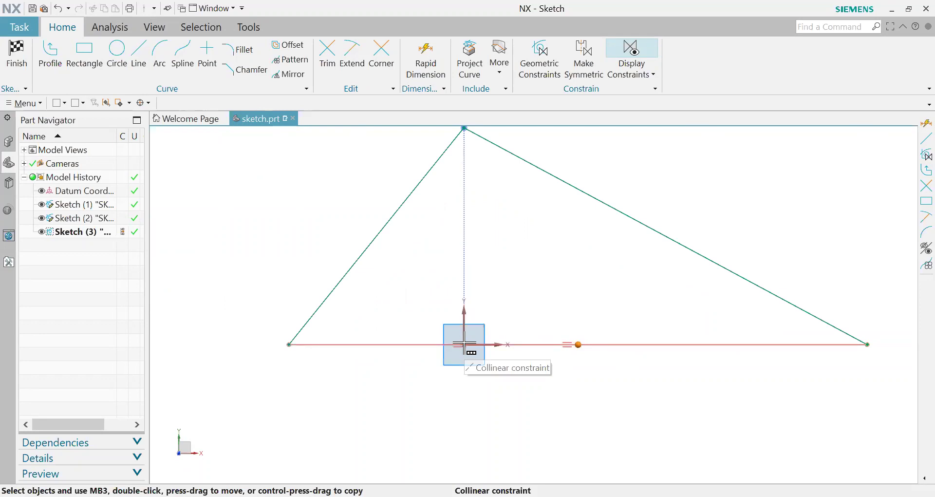
pyautogui.click(464, 344)
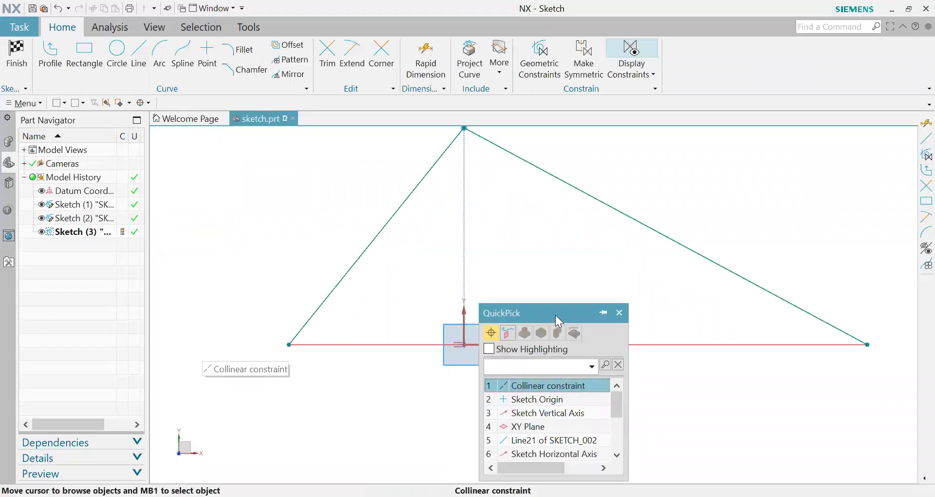
pyautogui.scroll(-1, 577, 331)
pyautogui.scroll(-2, 579, 361)
pyautogui.scroll(-2, 579, 371)
pyautogui.scroll(-1, 579, 375)
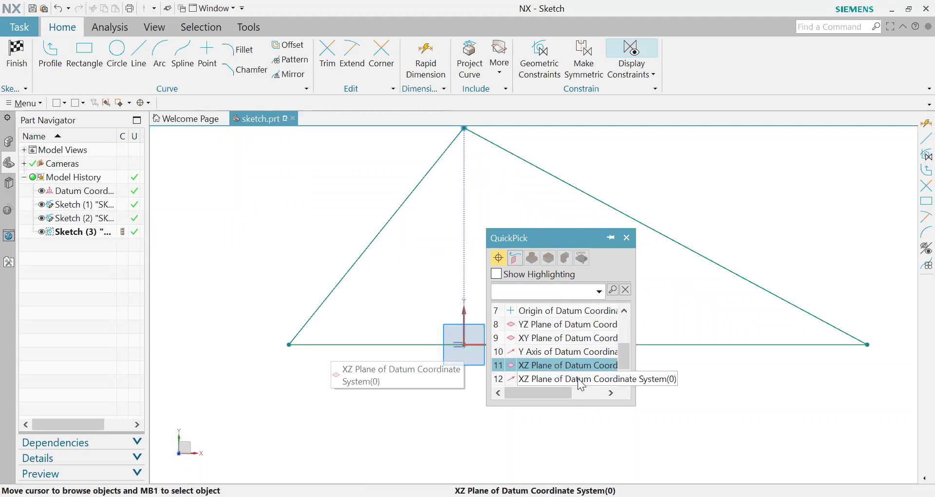
pyautogui.scroll(-1, 579, 379)
pyautogui.scroll(4, 570, 366)
pyautogui.scroll(2, 558, 343)
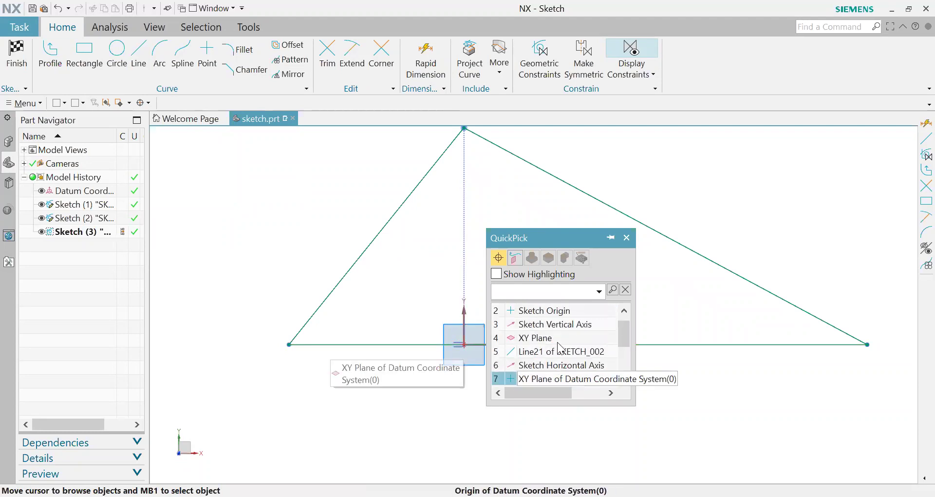
pyautogui.scroll(1, 550, 324)
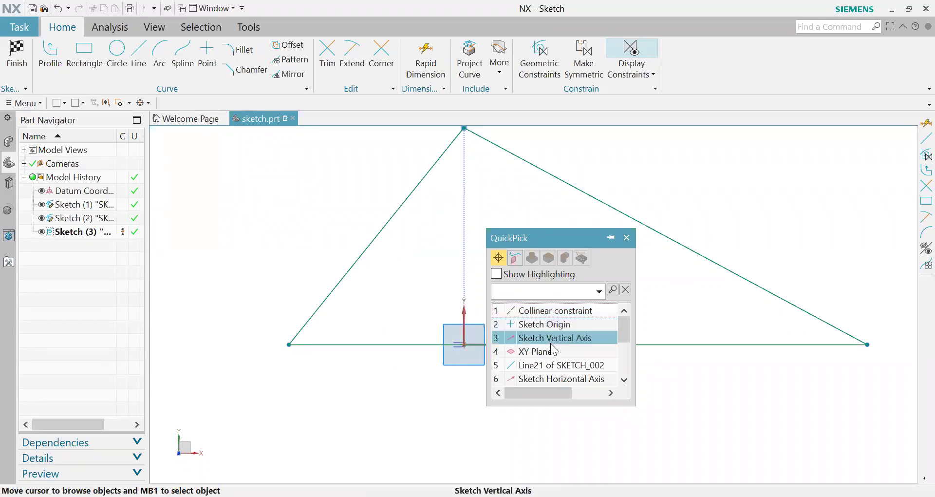
pyautogui.click(546, 325)
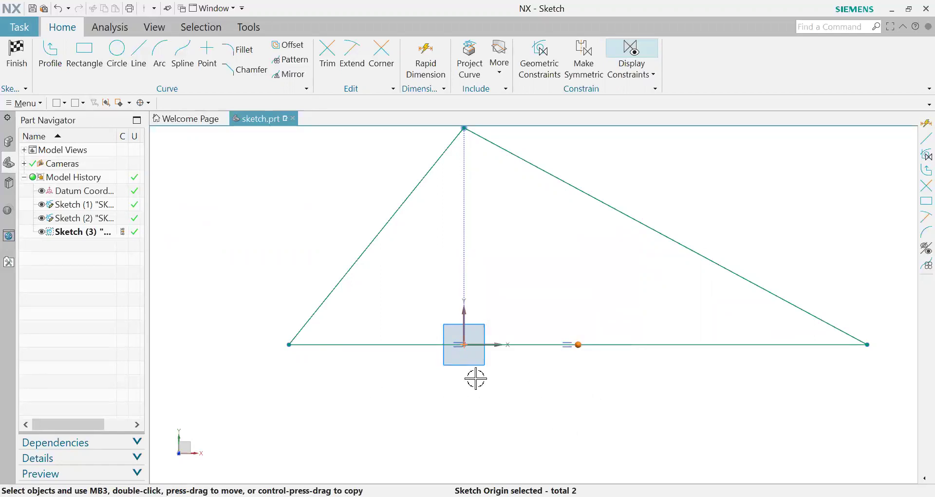
pyautogui.press('Escape')
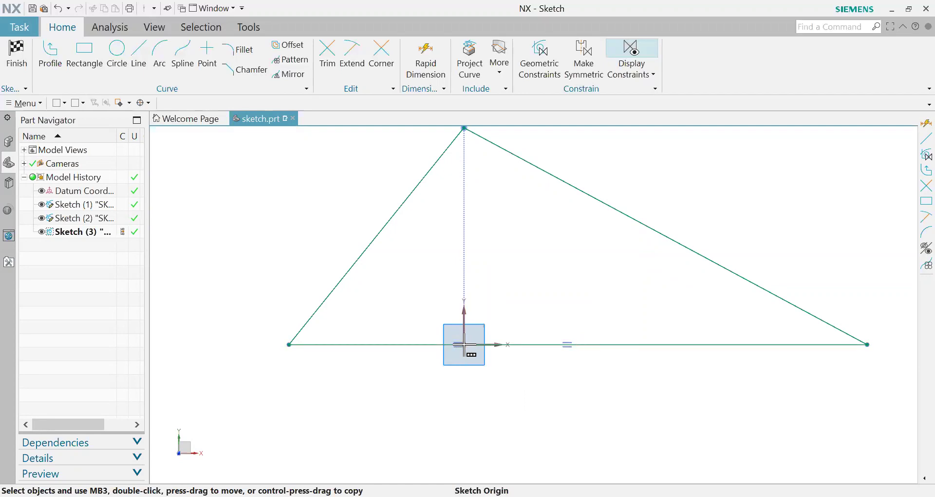
# Make a point on the triangle's base coincident with the Sketch Origin
pyautogui.click(533, 386)
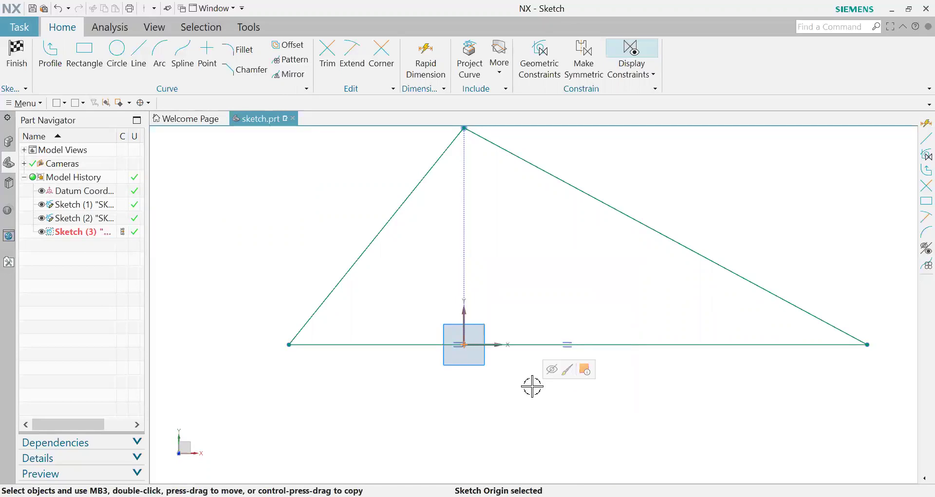
pyautogui.press('Escape')
pyautogui.click(578, 344)
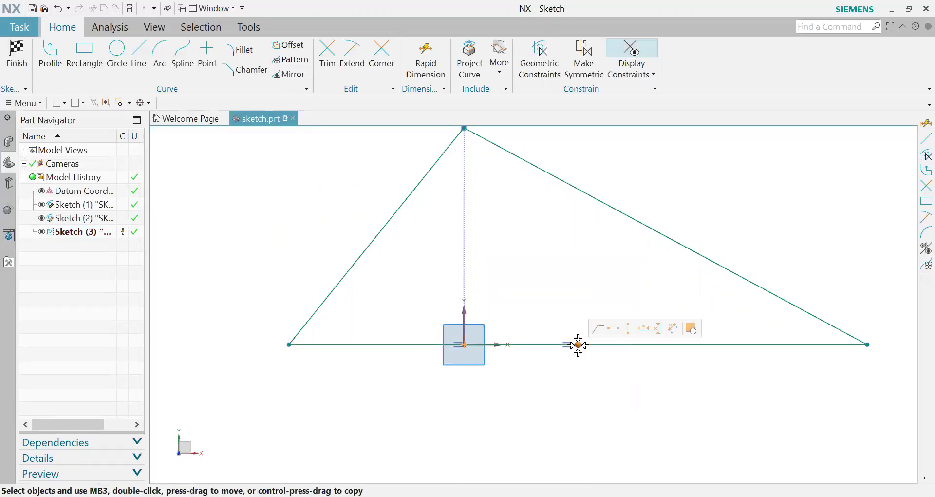
pyautogui.click(598, 330)
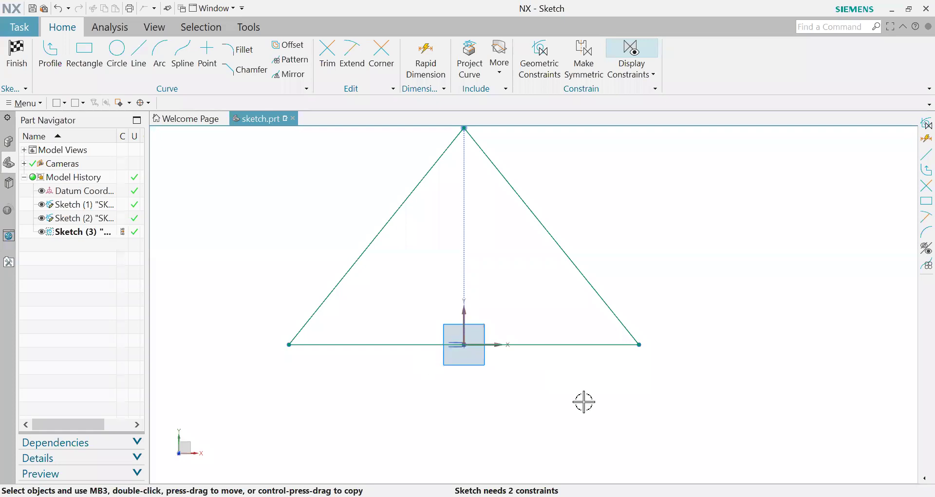
pyautogui.scroll(-3, 647, 340)
pyautogui.scroll(3, 638, 254)
pyautogui.scroll(-1, 610, 216)
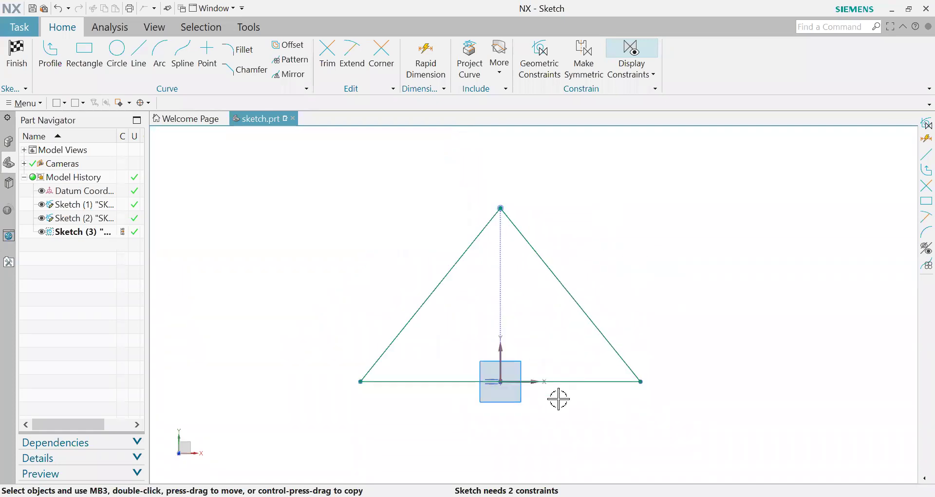
pyautogui.scroll(1, 557, 396)
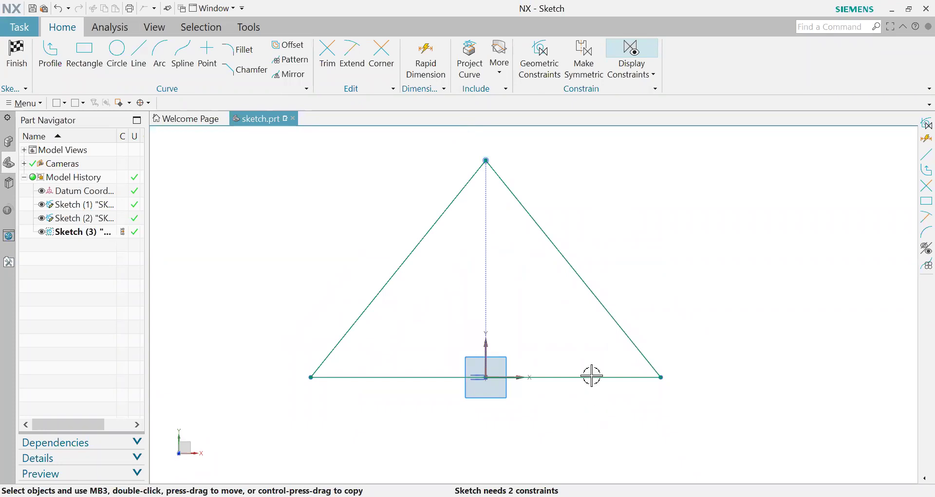
# Make the triangle's right edge equal in length to its base
pyautogui.moveTo(660, 377)
pyautogui.mouseDown()
pyautogui.moveTo(694, 380)
pyautogui.moveTo(658, 383)
pyautogui.mouseUp()
pyautogui.moveTo(486, 160); pyautogui.dragTo(486, 161)
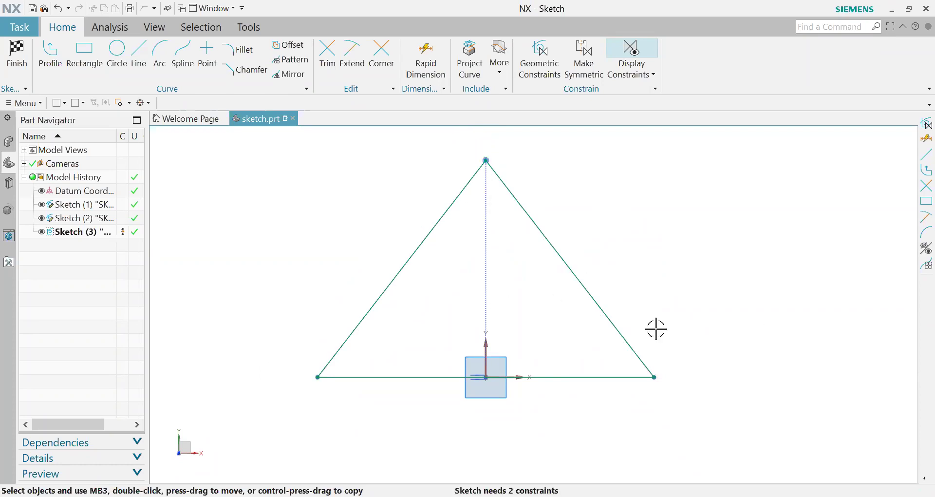
pyautogui.click(622, 334)
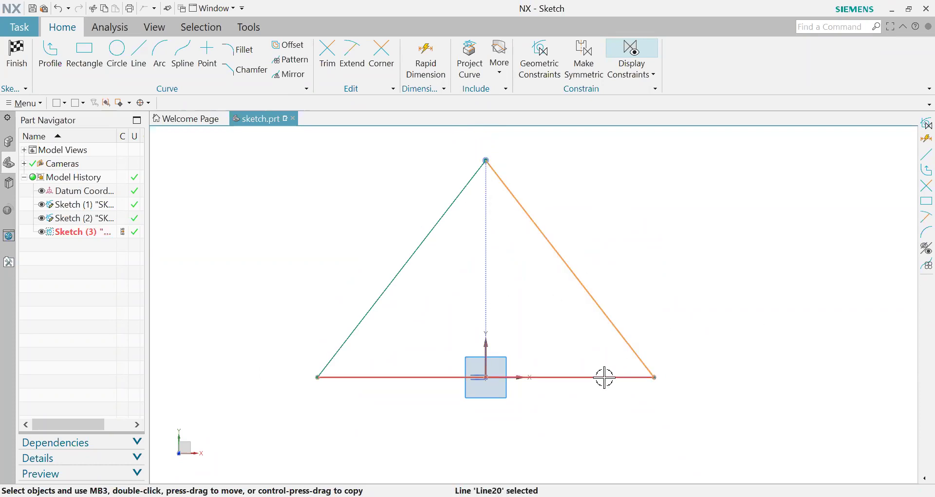
pyautogui.click(606, 382)
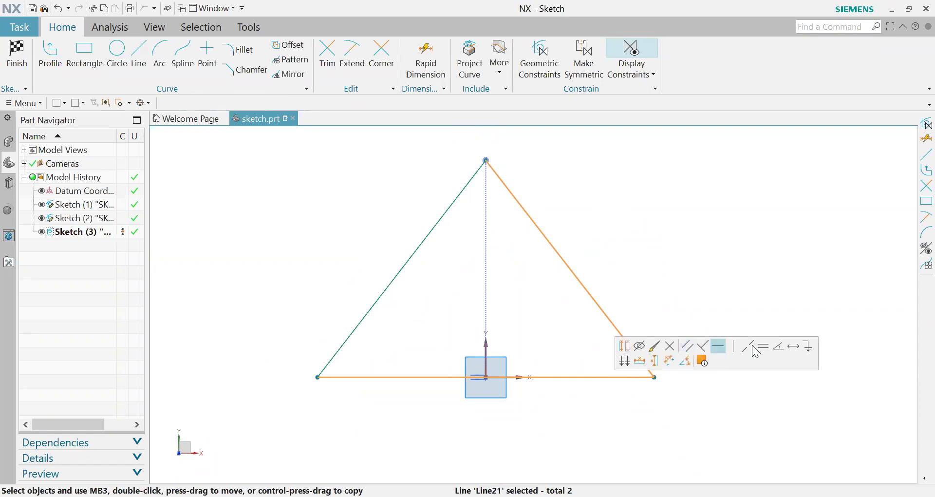
pyautogui.click(764, 348)
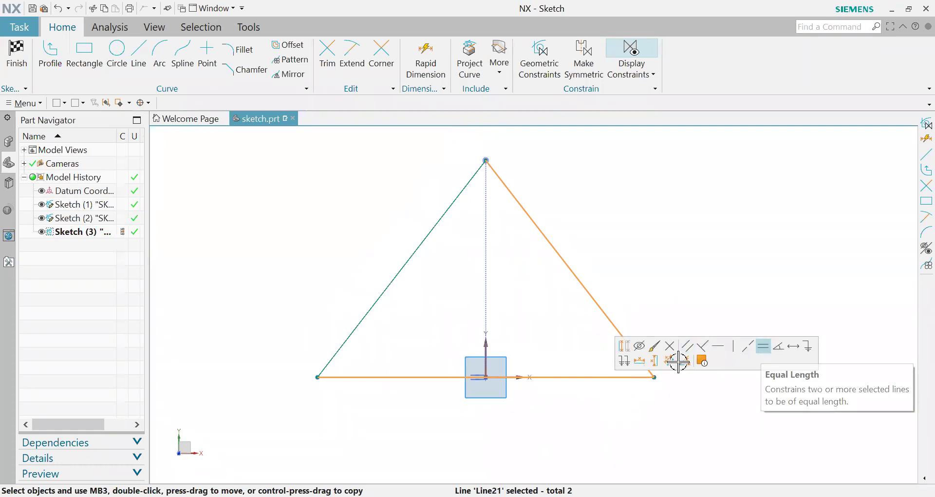
# Dimension the triangle's base line to 600, fully constraining the sketch
pyautogui.click(421, 64)
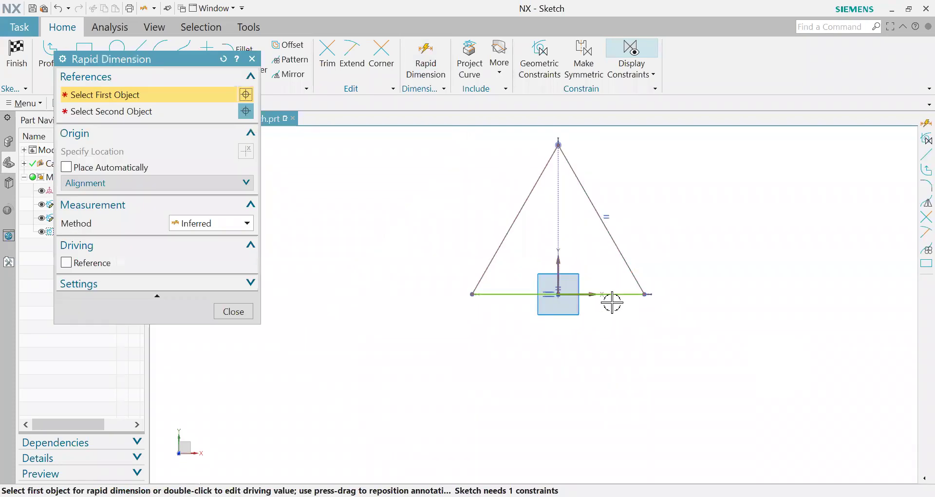
pyautogui.scroll(2, 612, 303)
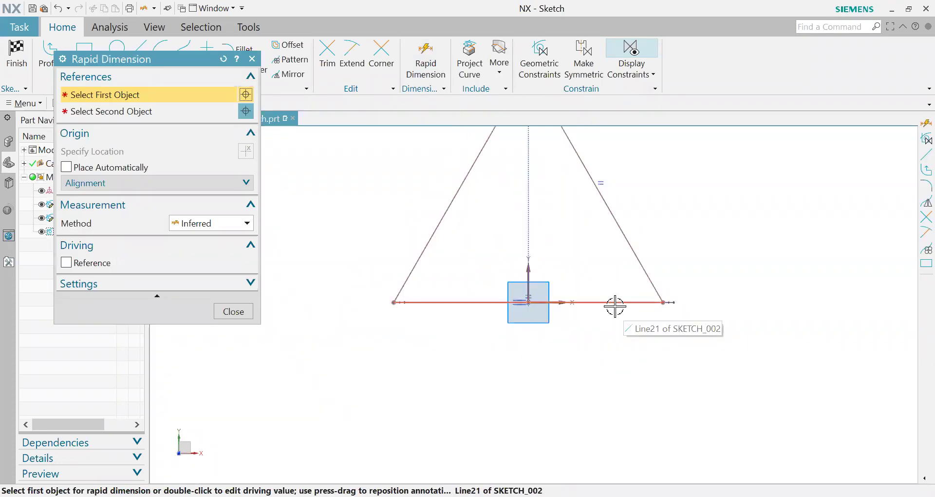
pyautogui.click(615, 303)
pyautogui.click(697, 441)
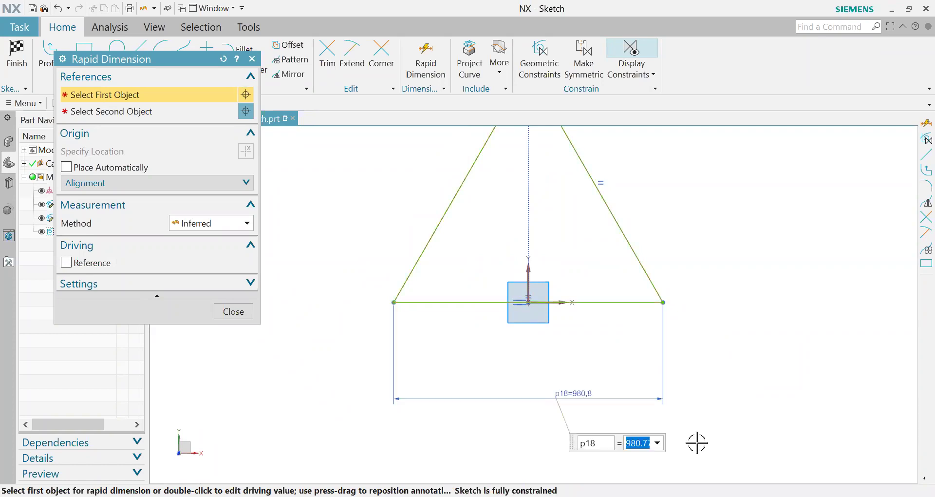
pyautogui.write('600')
pyautogui.press('Return')
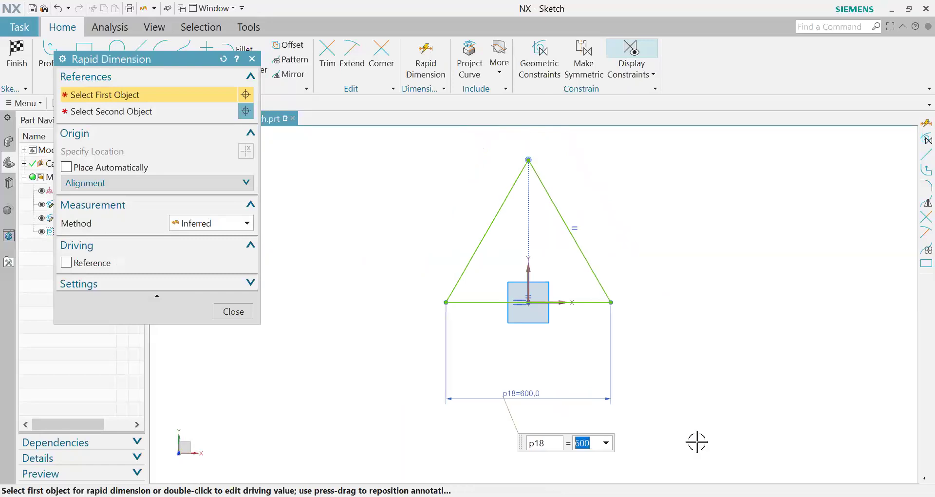
pyautogui.middleClick(583, 253)
# Box-select the entire triangle together with its dimension
pyautogui.scroll(2, 575, 292)
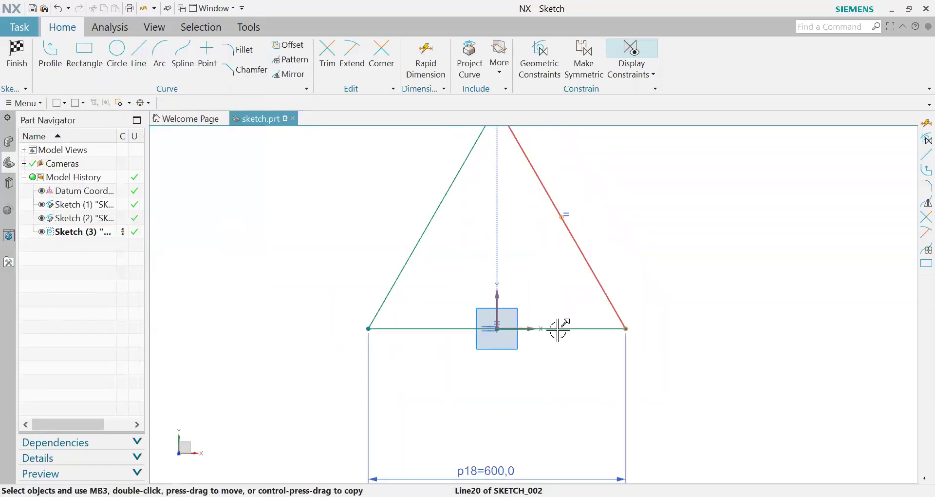
pyautogui.scroll(-2, 560, 272)
pyautogui.scroll(2, 650, 252)
pyautogui.scroll(-2, 650, 252)
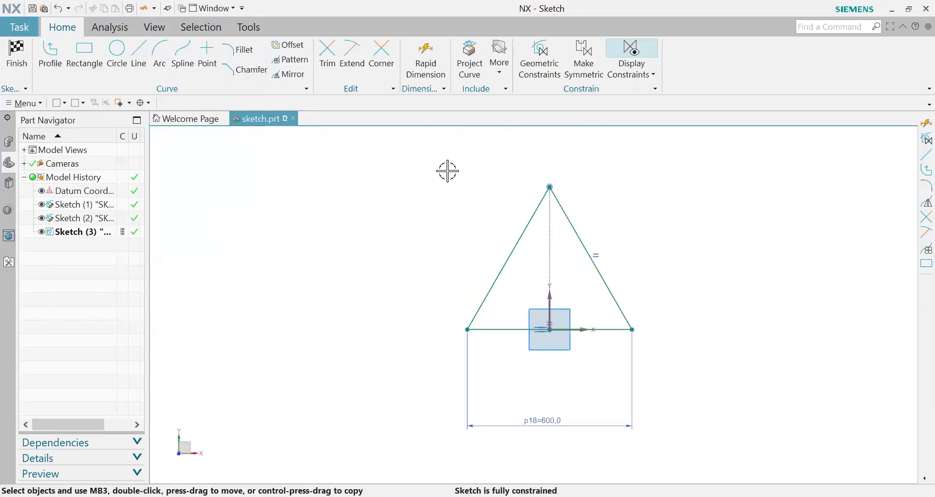
pyautogui.moveTo(404, 154); pyautogui.dragTo(710, 452)
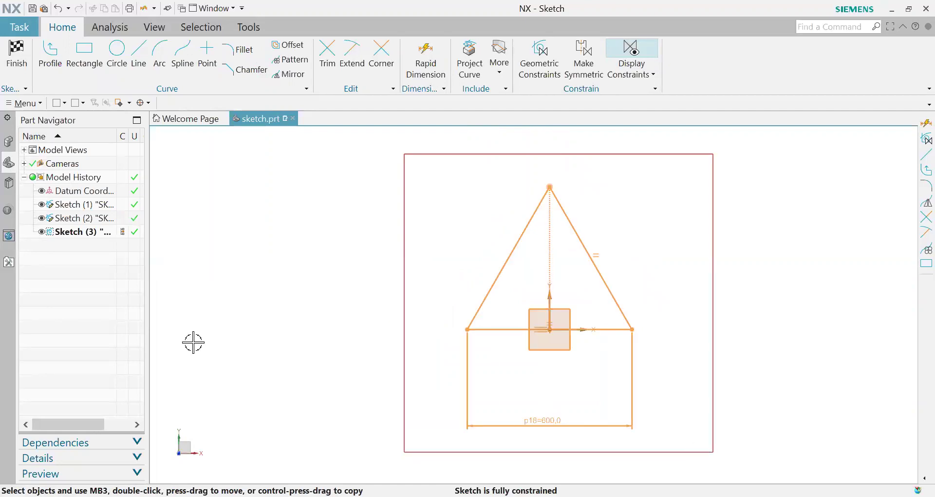
# Delete the triangle and its 600 dimension from the sketch
pyautogui.press('Delete')
pyautogui.click(539, 68)
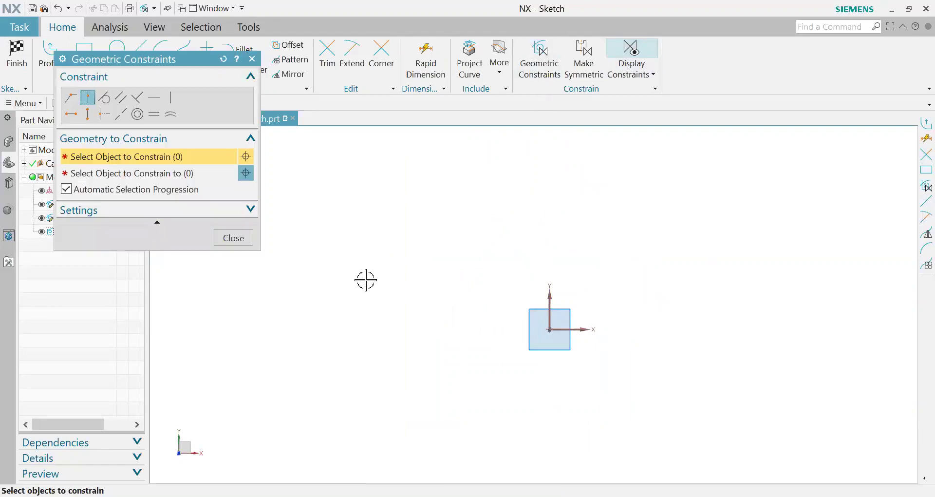
pyautogui.press('Escape')
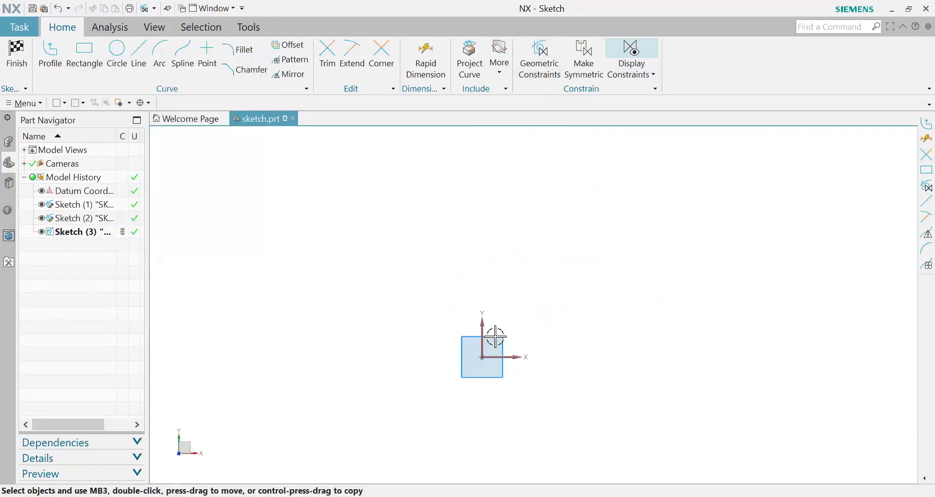
# Draw a single inclined line from the sketch origin rising up and to the right
pyautogui.click(140, 57)
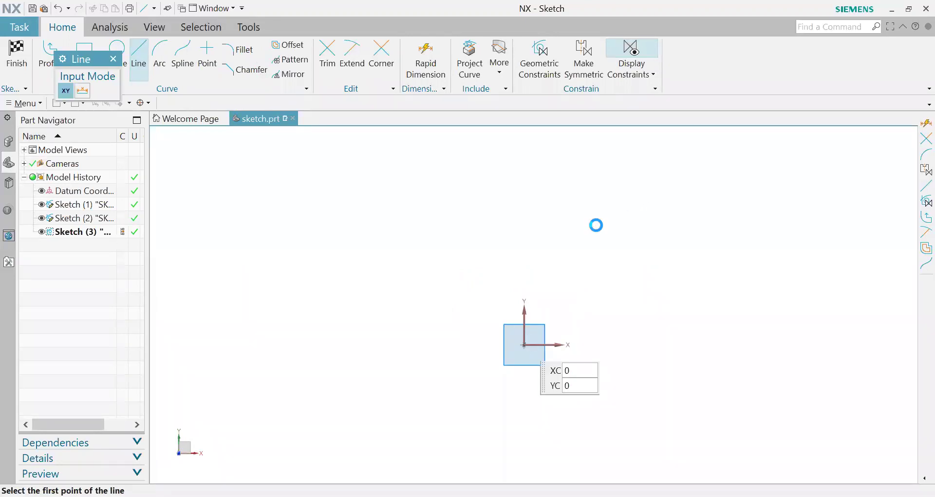
pyautogui.press('Return')
pyautogui.press('Return')
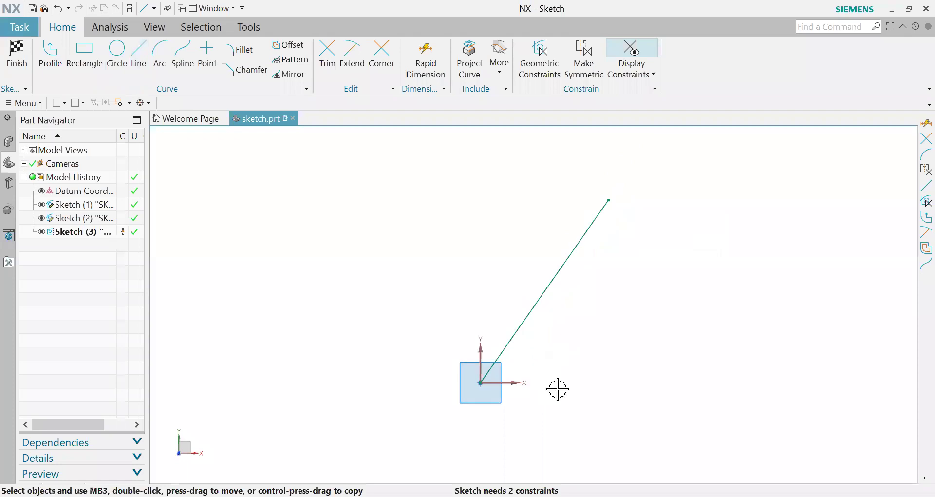
pyautogui.click(432, 51)
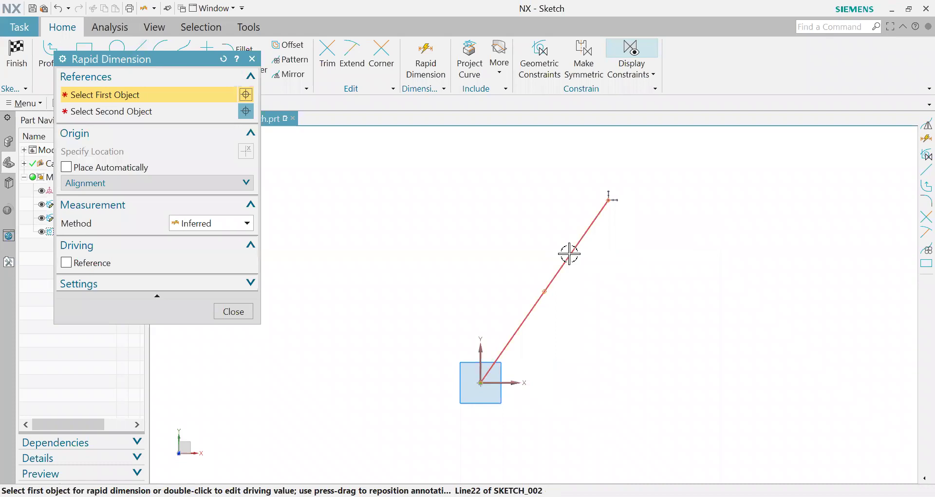
pyautogui.press('Escape')
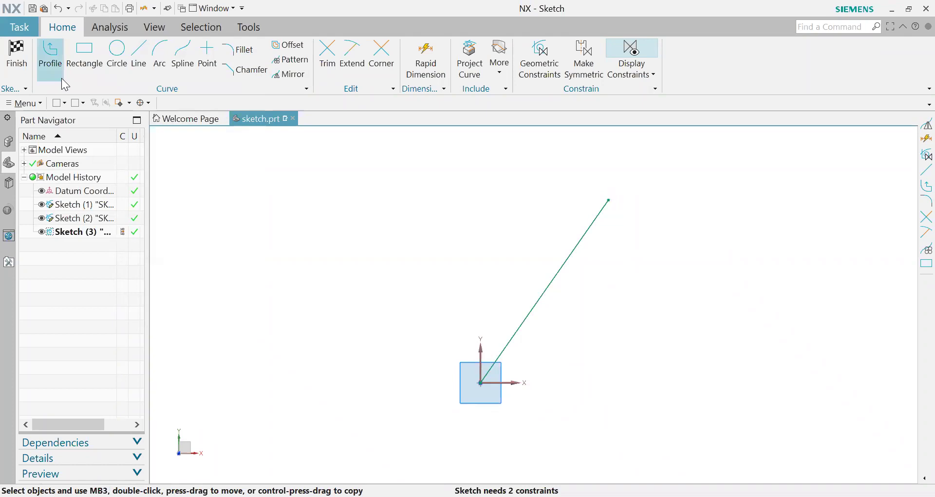
# Draw a 430-long vertical line from the origin and set 35° between it and the inclined line
pyautogui.click(142, 53)
pyautogui.click(481, 382)
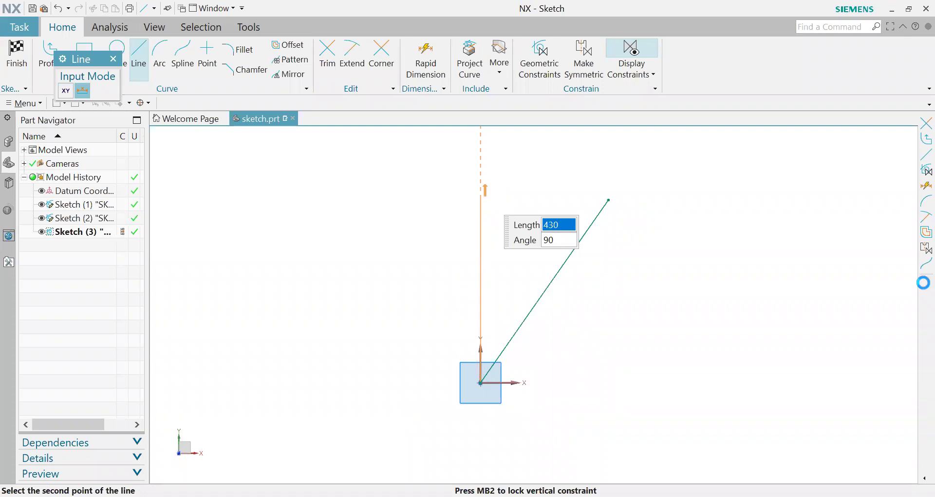
pyautogui.click(427, 63)
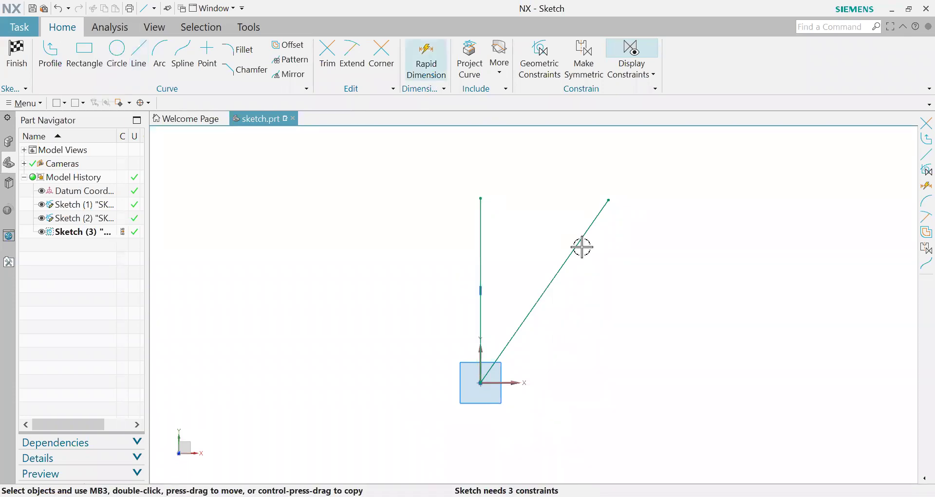
pyautogui.click(580, 242)
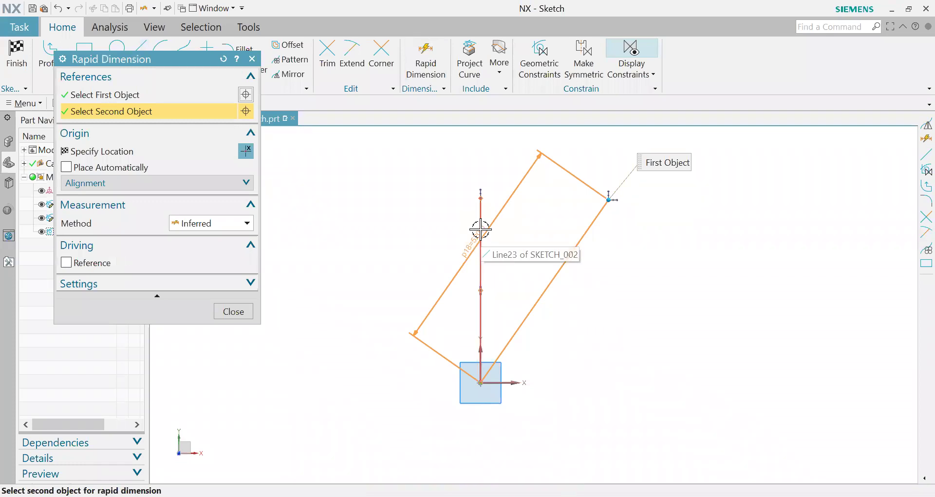
pyautogui.press('Escape')
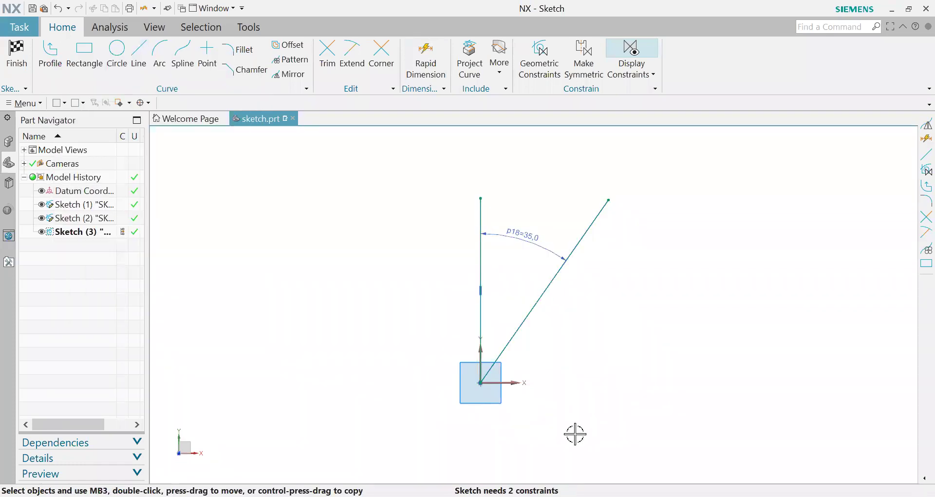
# Delete the temporary vertical line, leaving only the inclined line, and start dimensioning it
pyautogui.scroll(1, 554, 251)
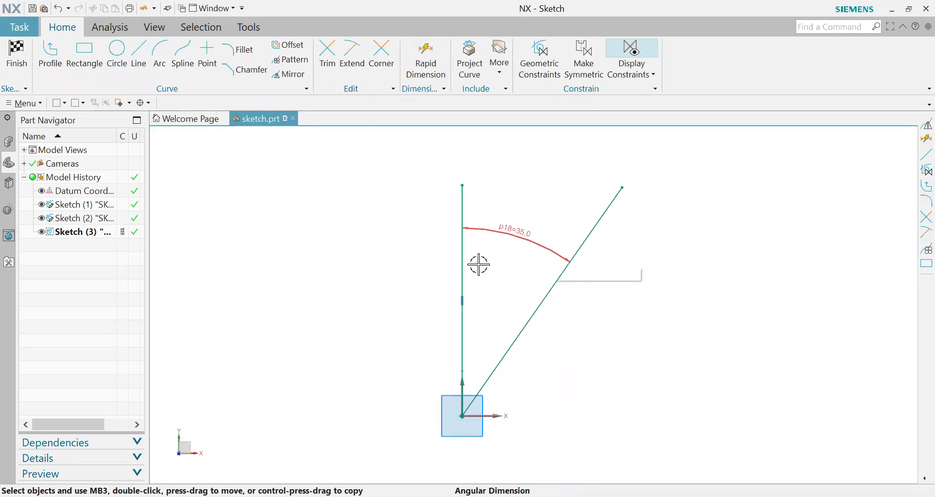
pyautogui.hotkey('ctrl', 'f')
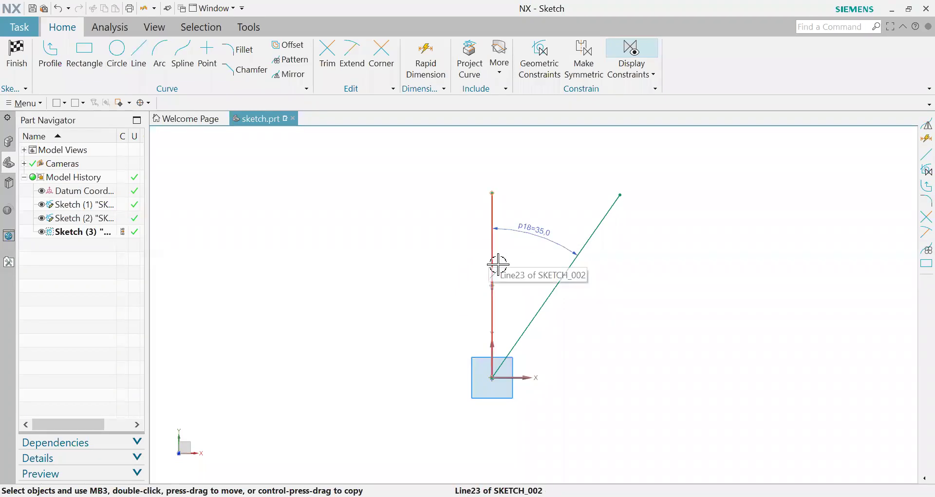
pyautogui.rightClick(491, 249)
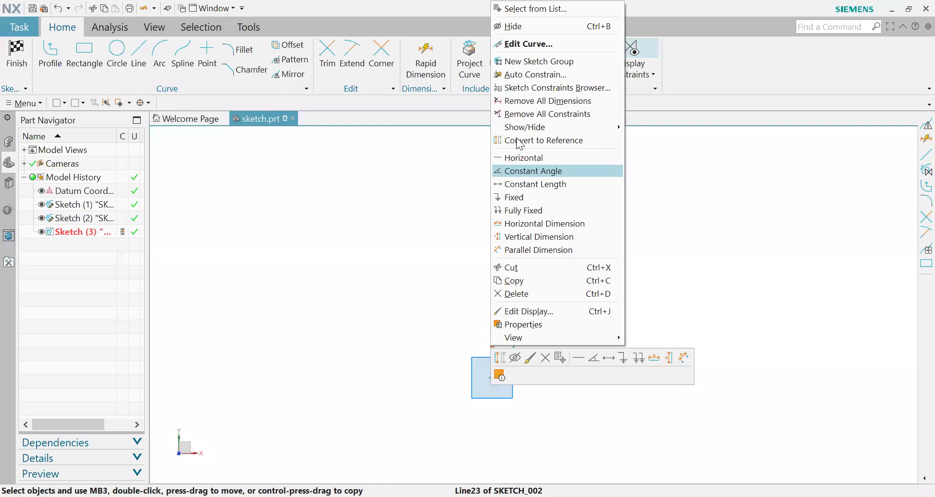
pyautogui.click(620, 403)
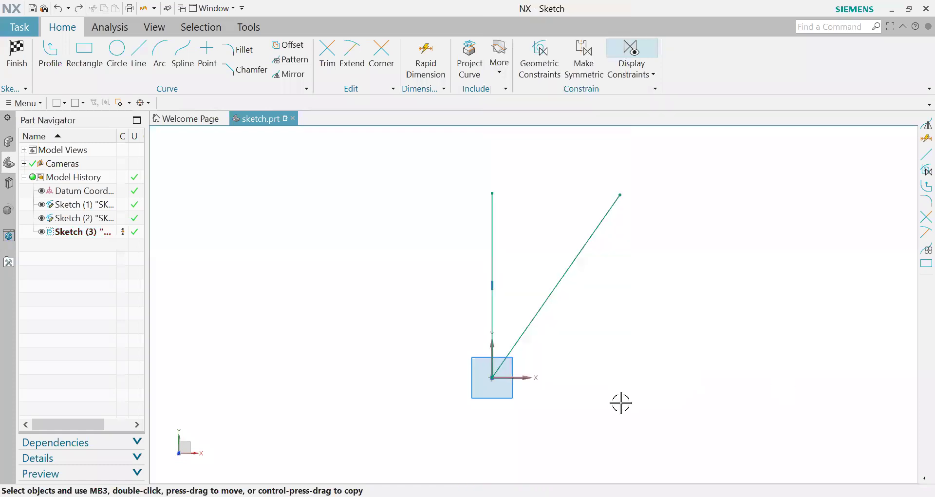
pyautogui.press('Delete')
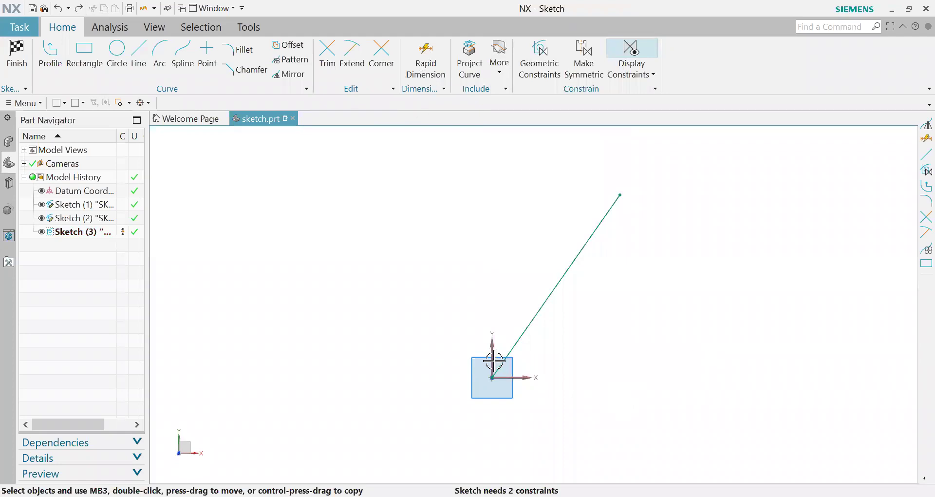
pyautogui.press('d')
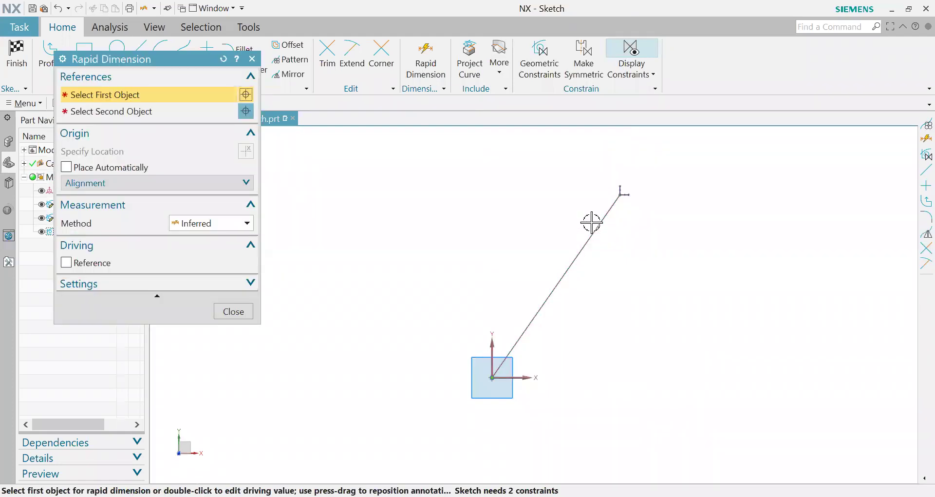
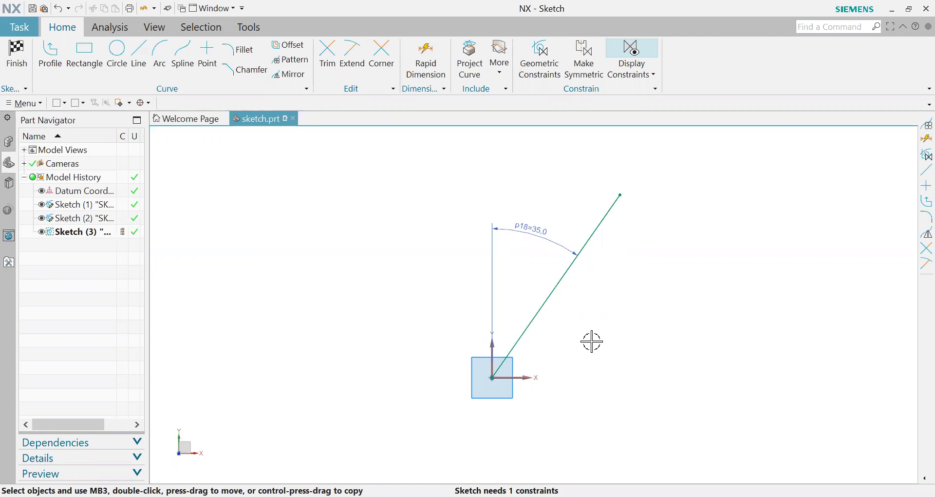
# Draw a second line to the right and constrain it parallel to the 35° line
pyautogui.scroll(2, 526, 229)
pyautogui.scroll(-2, 523, 220)
pyautogui.scroll(1, 595, 271)
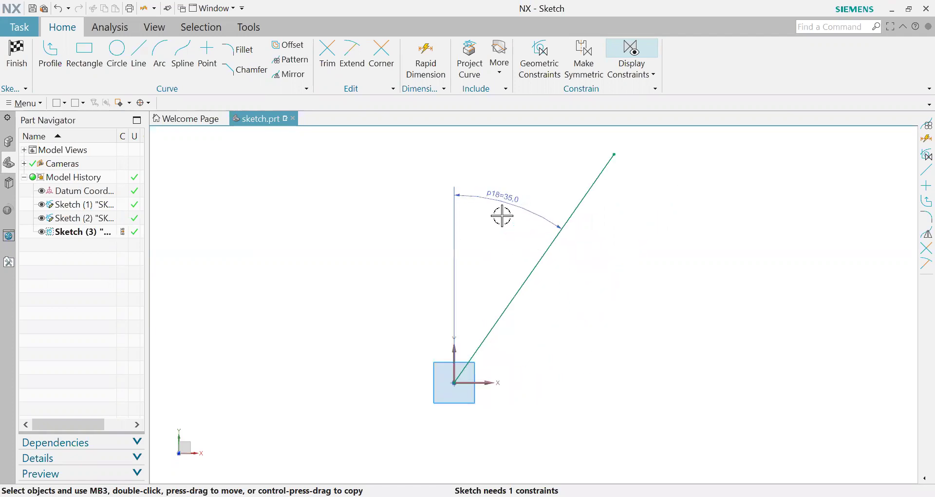
pyautogui.click(145, 58)
pyautogui.click(639, 357)
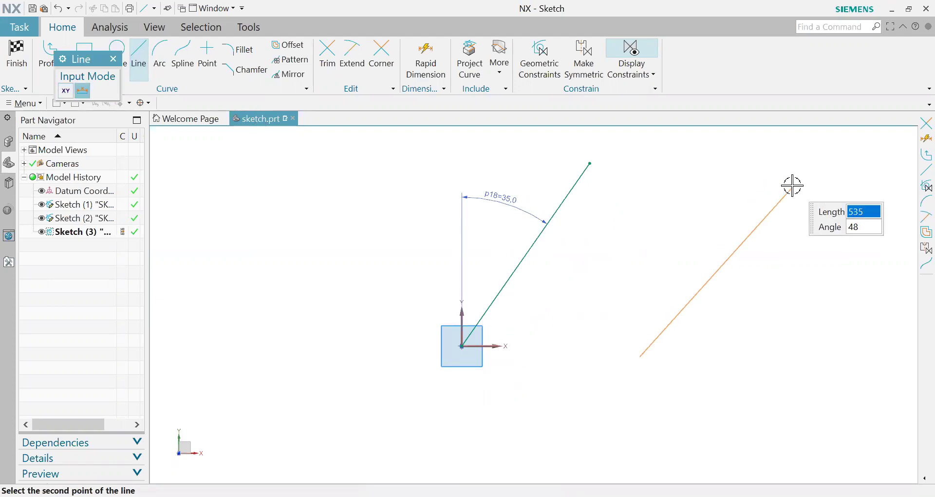
pyautogui.click(544, 56)
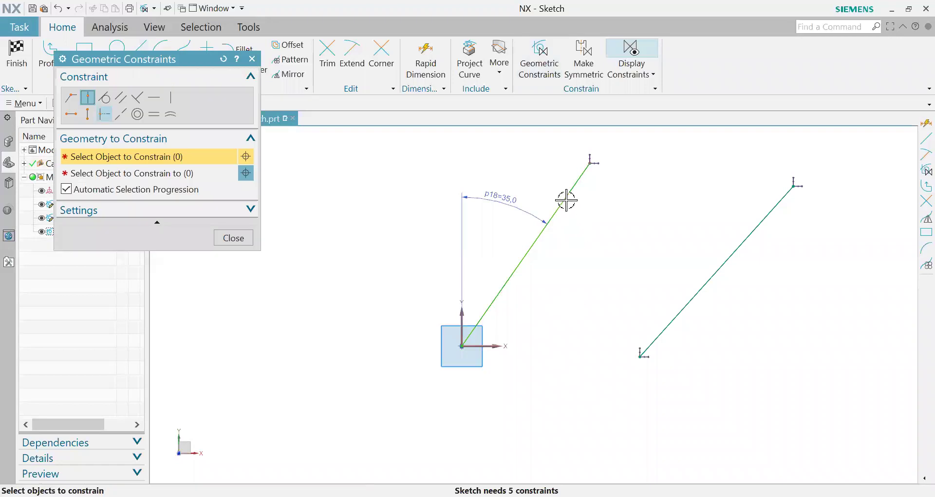
pyautogui.click(566, 201)
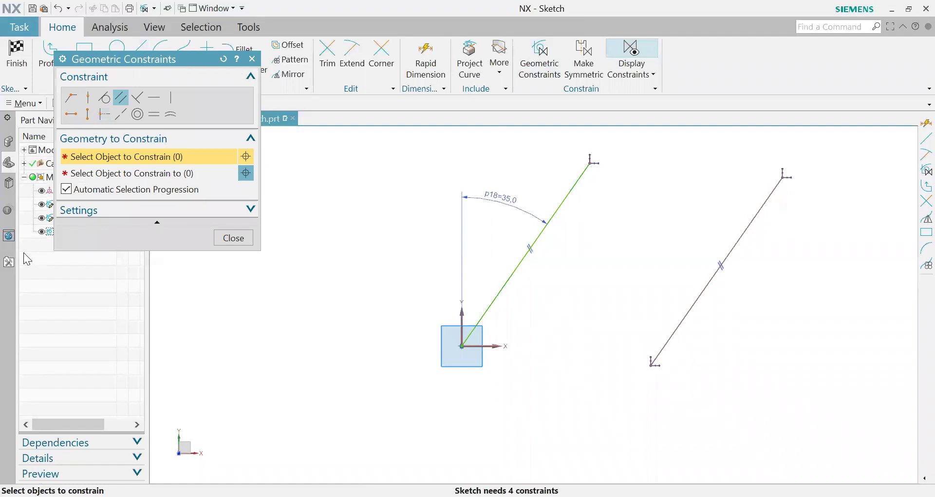
pyautogui.scroll(-2, 680, 370)
pyautogui.press('Escape')
# Put the new line's lower end on the X axis and dimension it 460,2 from the origin
pyautogui.moveTo(666, 334); pyautogui.dragTo(670, 234)
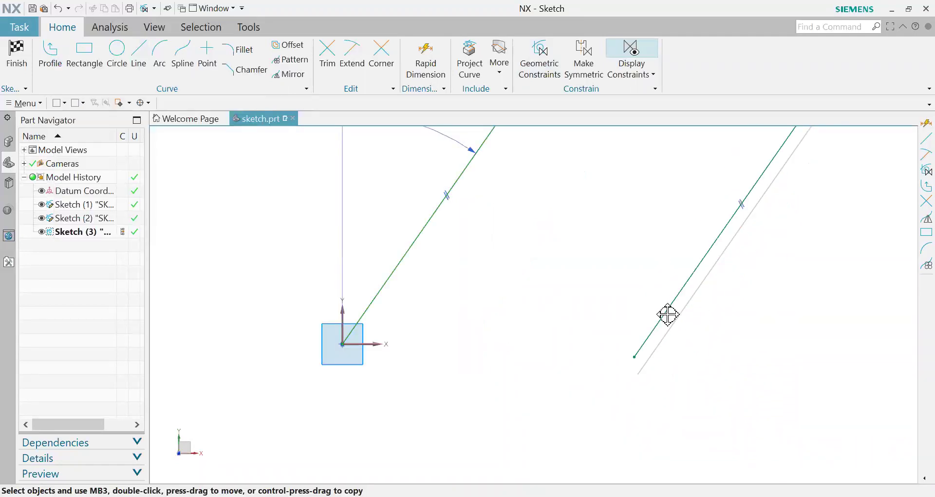
pyautogui.moveTo(669, 235); pyautogui.dragTo(650, 349)
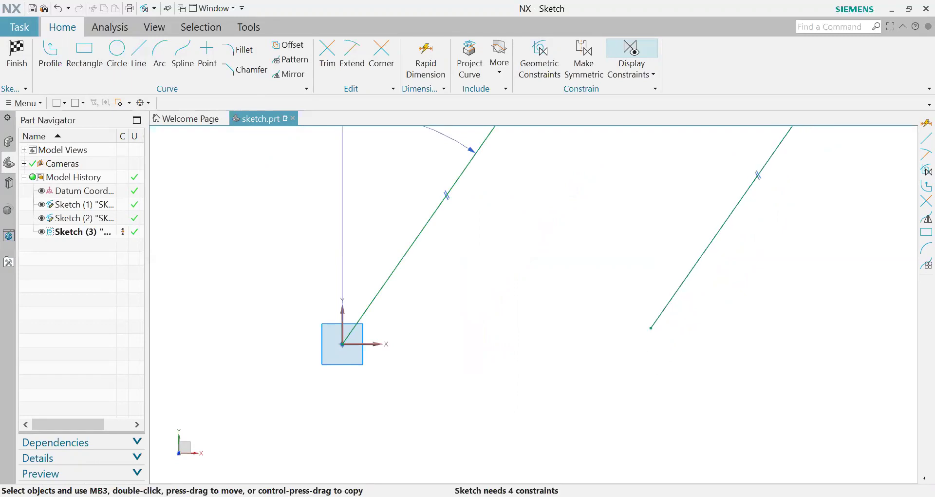
pyautogui.press('c')
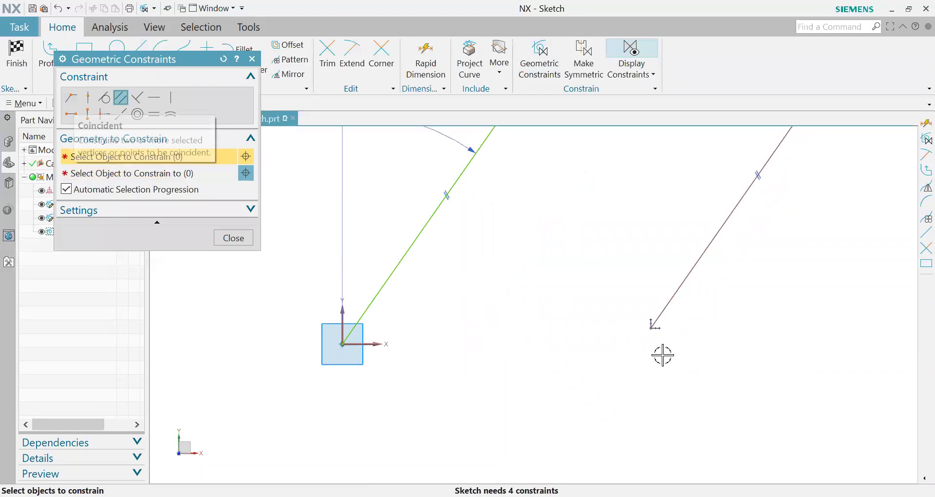
pyautogui.click(377, 344)
pyautogui.click(433, 73)
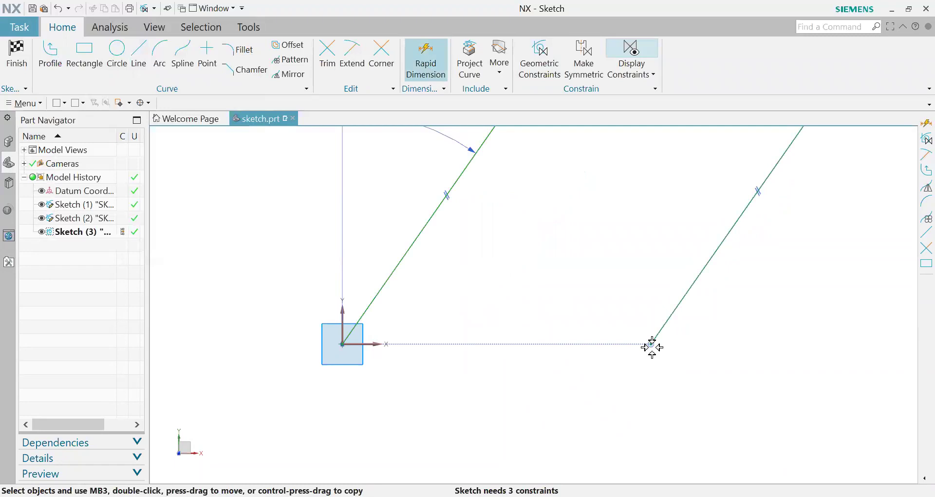
pyautogui.click(342, 343)
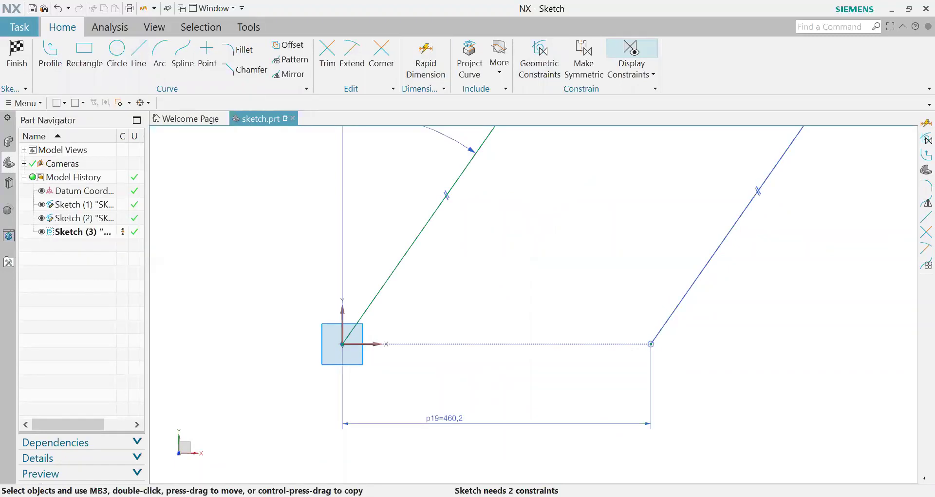
pyautogui.scroll(-2, 706, 391)
pyautogui.scroll(1, 713, 375)
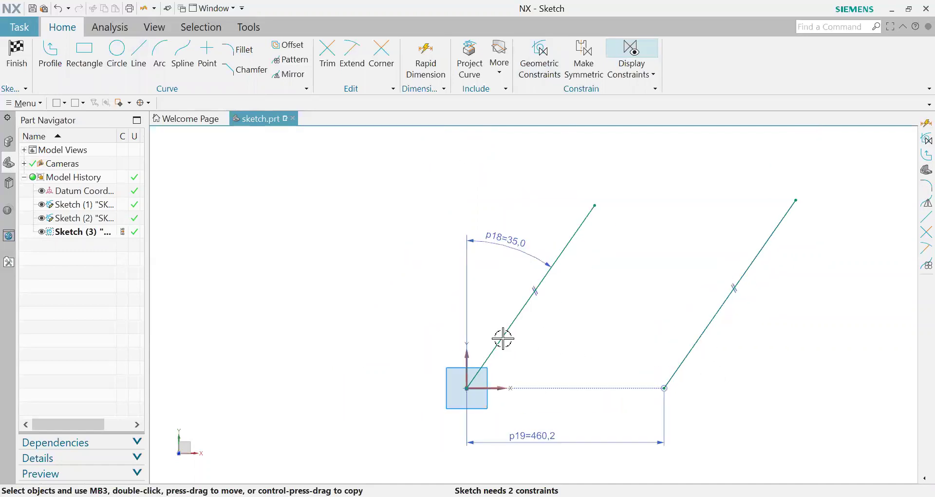
# Make the two slanted lines equal in length
pyautogui.hotkey('ctrl', 'a')
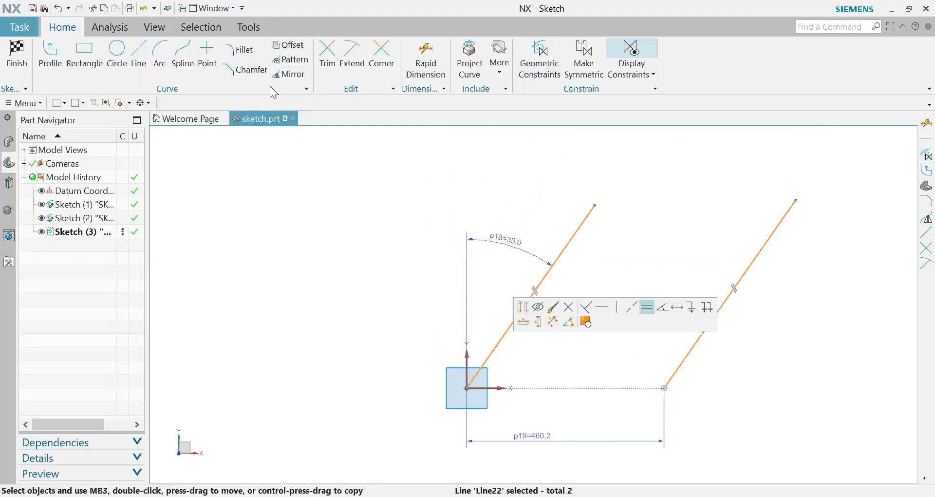
pyautogui.click(560, 357)
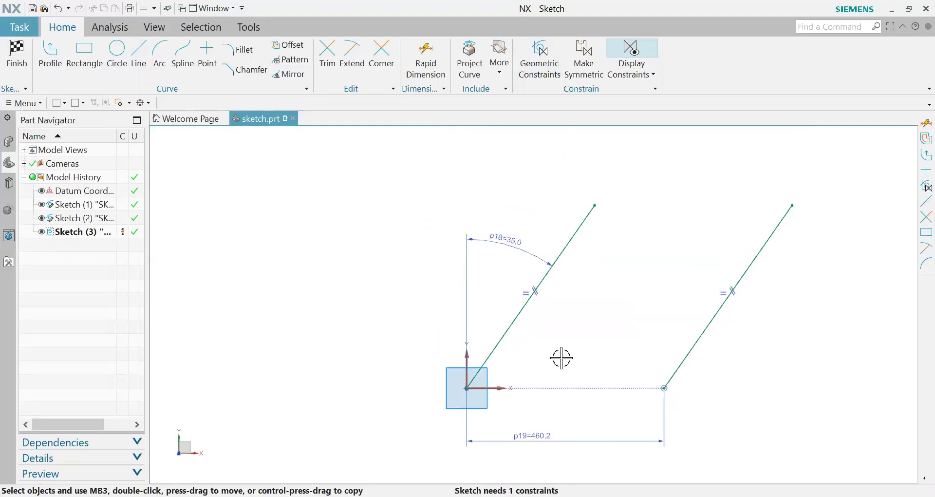
pyautogui.scroll(-2, 507, 286)
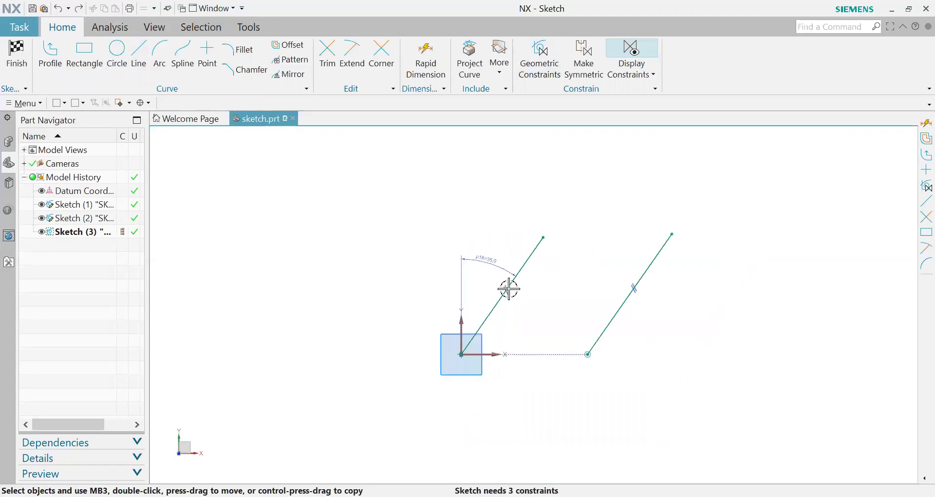
pyautogui.scroll(3, 681, 239)
pyautogui.moveTo(190, 119)
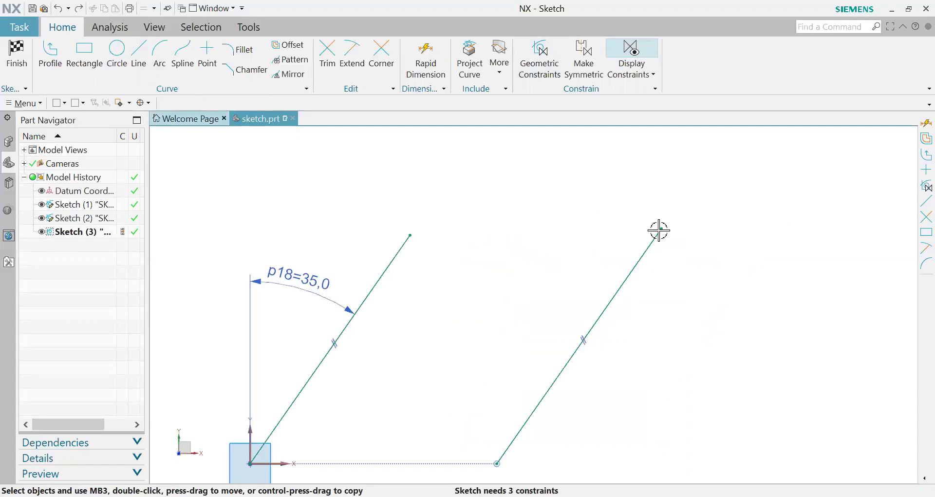
# Draw a third line from the right line's top end, constrained perpendicular to it
pyautogui.press('l')
pyautogui.click(661, 228)
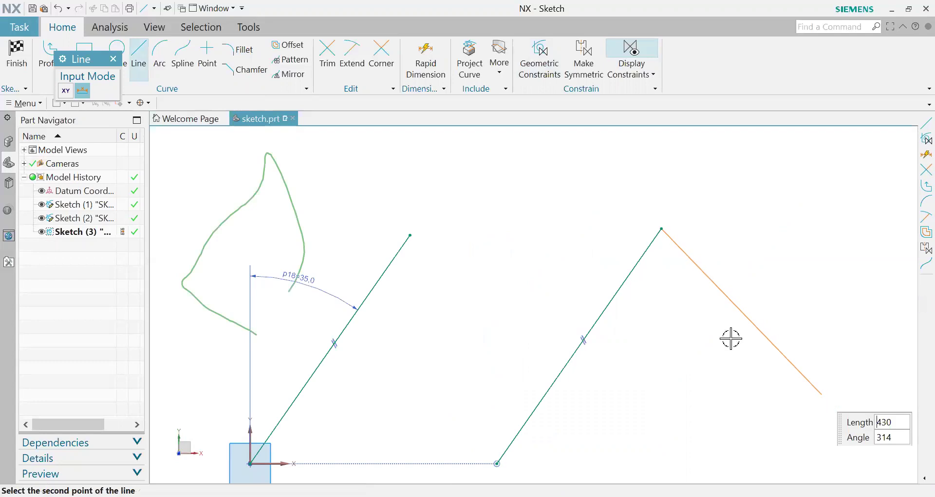
pyautogui.press('Return')
pyautogui.press('Escape')
pyautogui.scroll(-1, 594, 248)
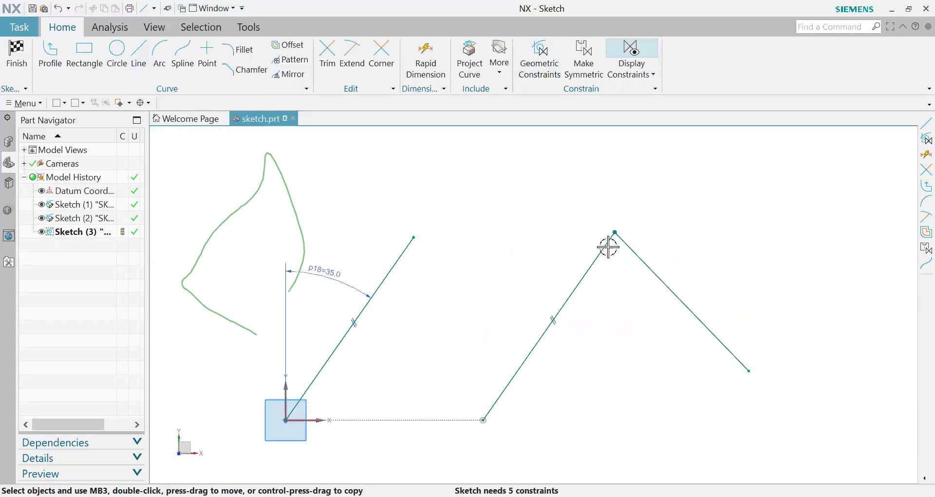
pyautogui.scroll(2, 608, 247)
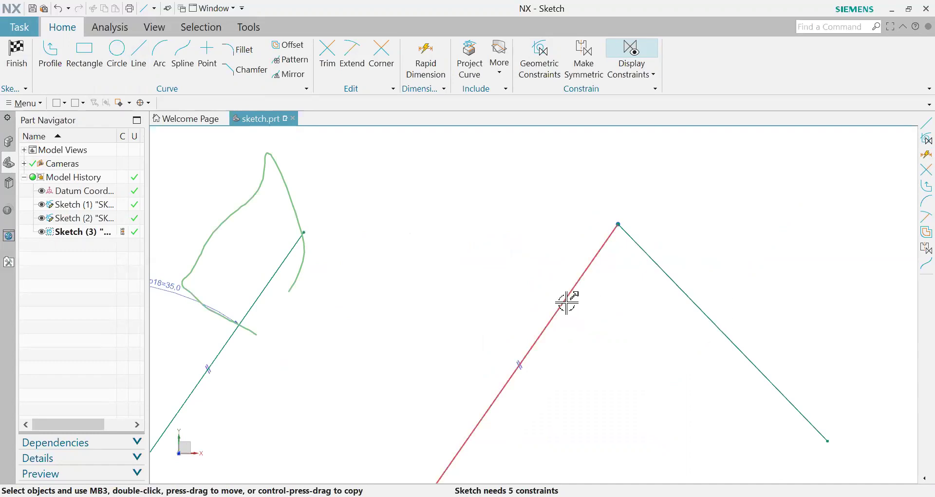
pyautogui.press('c')
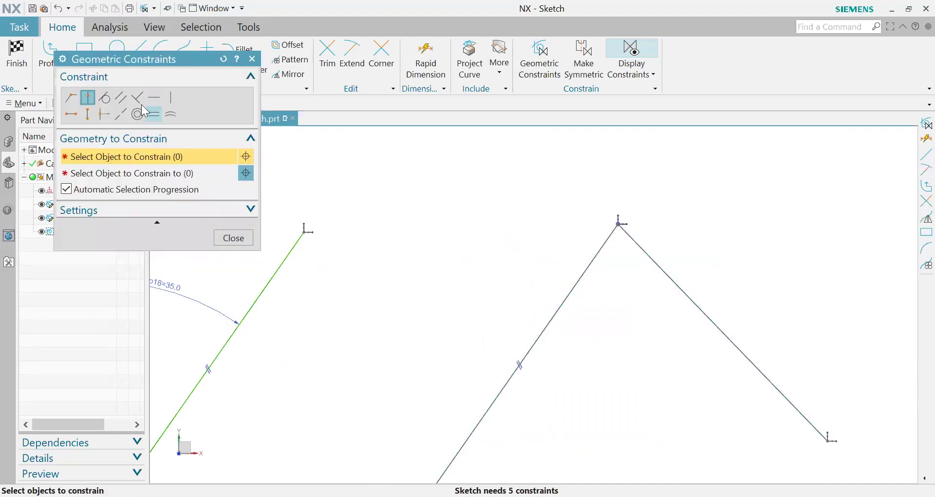
pyautogui.click(138, 99)
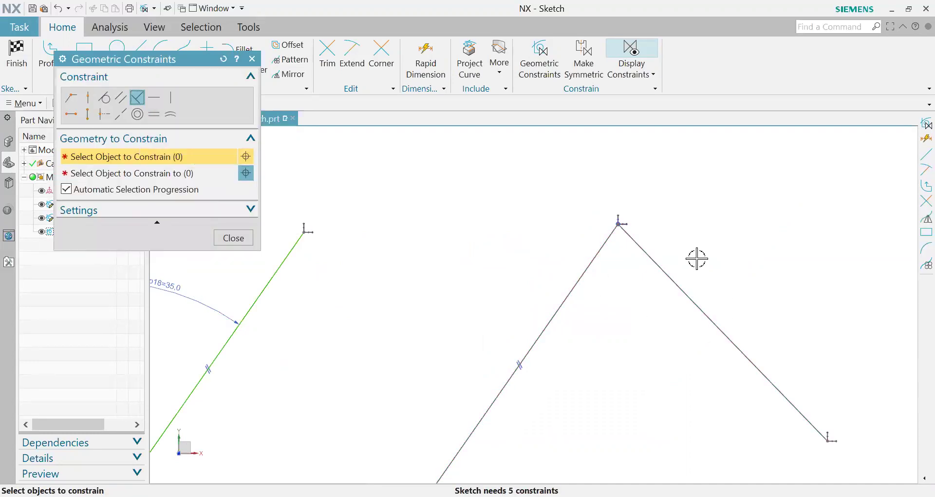
pyautogui.click(674, 288)
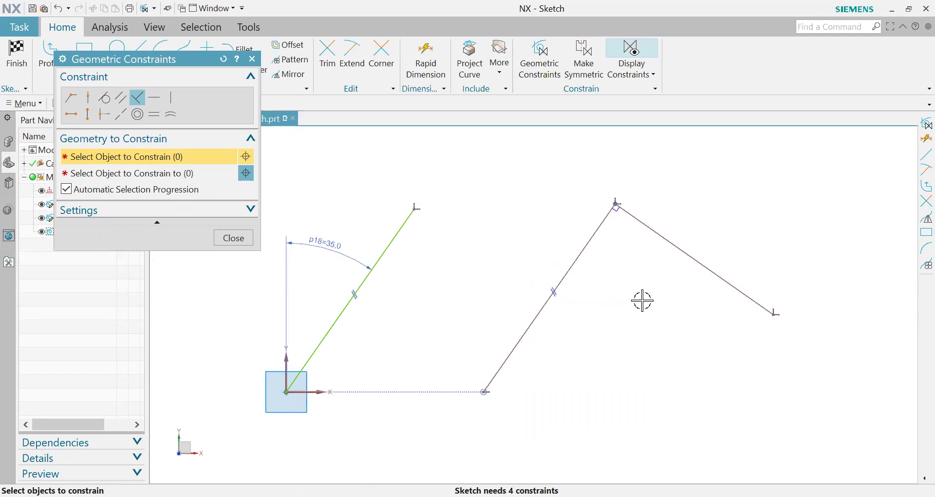
pyautogui.scroll(-3, 640, 292)
pyautogui.scroll(3, 565, 256)
pyautogui.scroll(-2, 658, 280)
pyautogui.scroll(3, 593, 252)
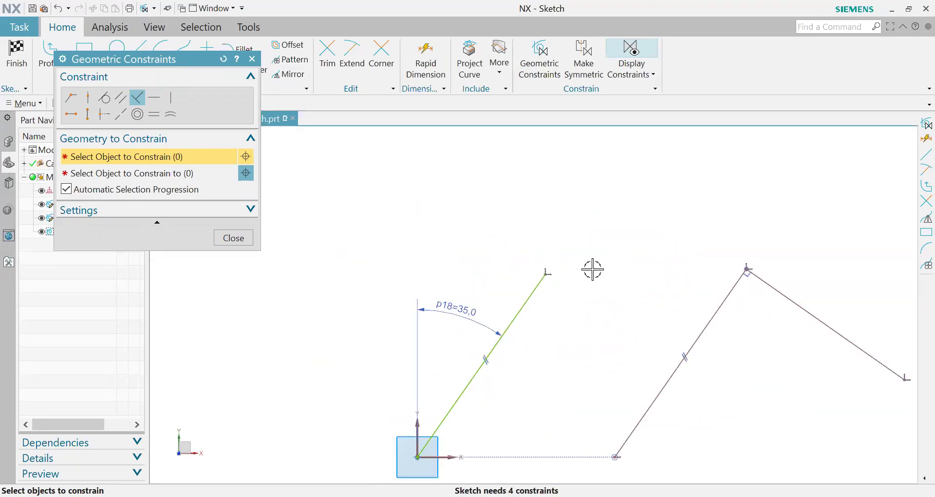
pyautogui.scroll(-3, 496, 235)
pyautogui.scroll(2, 828, 325)
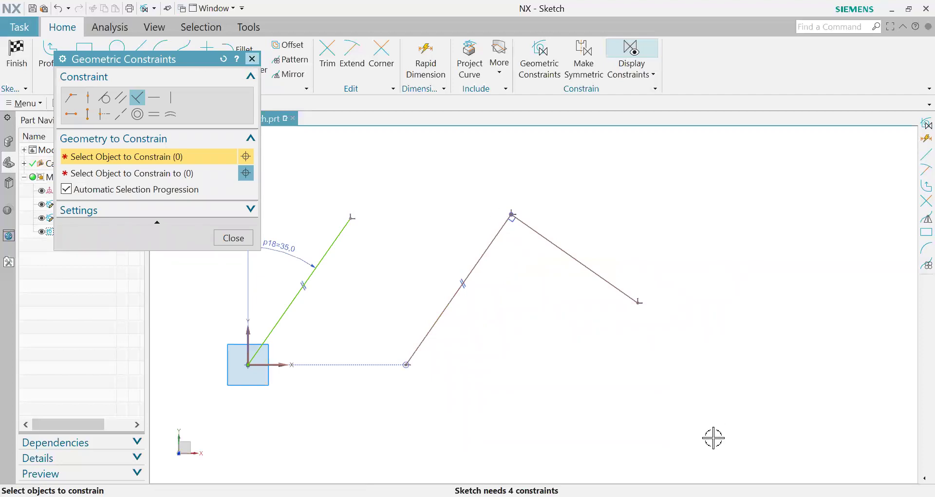
# Undo the sketch lines, draw a new long line and constrain it horizontal
pyautogui.hotkey('ctrl', 'z')
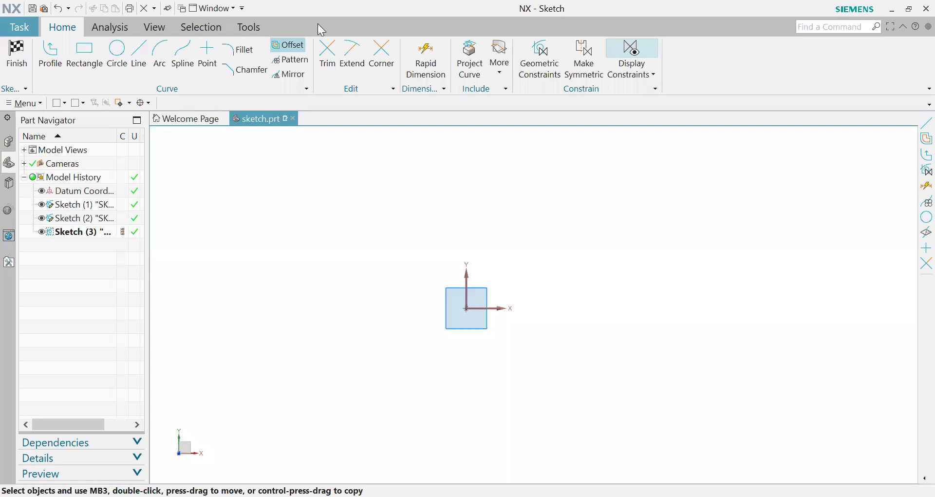
pyautogui.click(147, 55)
pyautogui.click(389, 192)
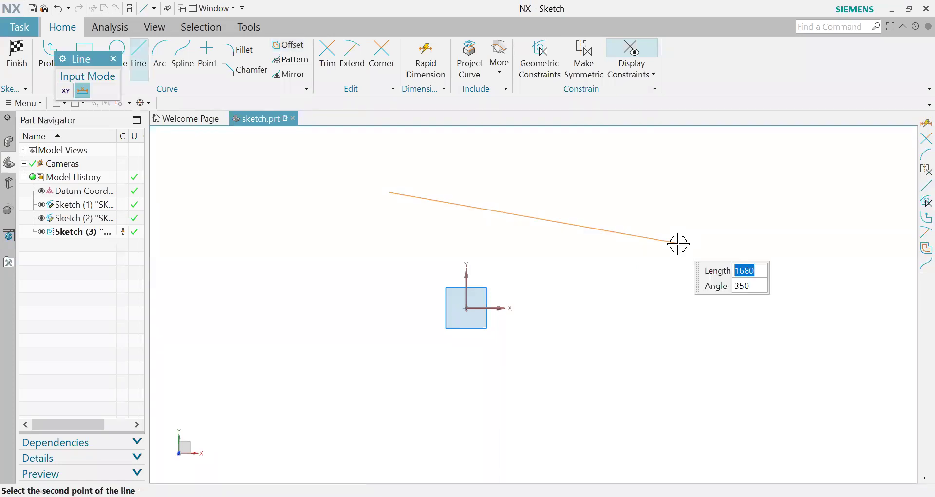
pyautogui.click(683, 252)
pyautogui.press('Escape')
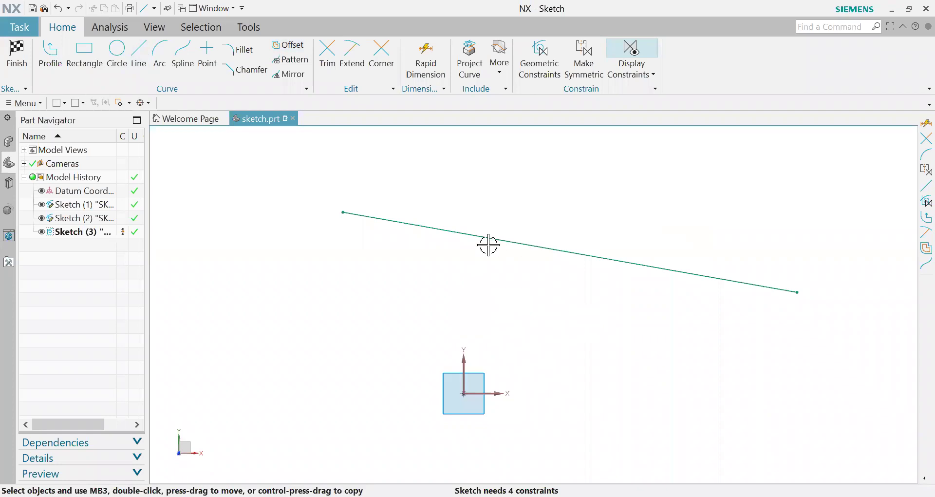
pyautogui.click(529, 64)
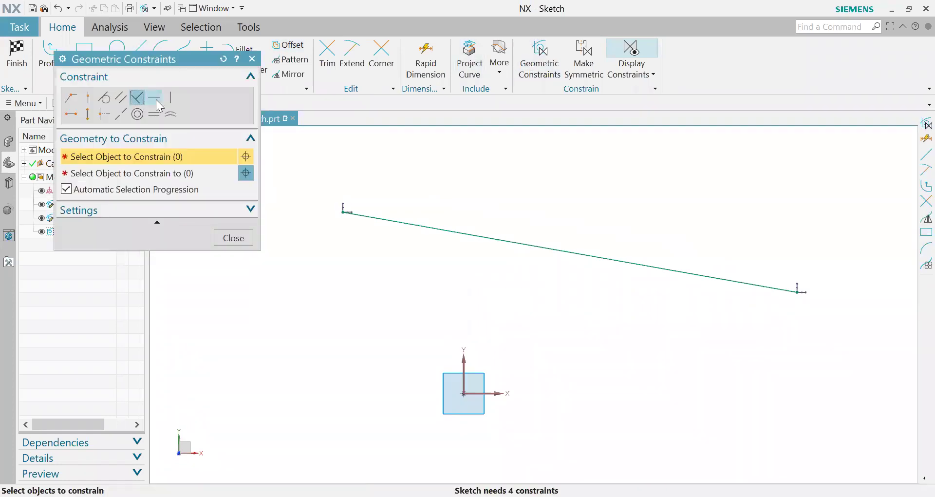
pyautogui.click(156, 100)
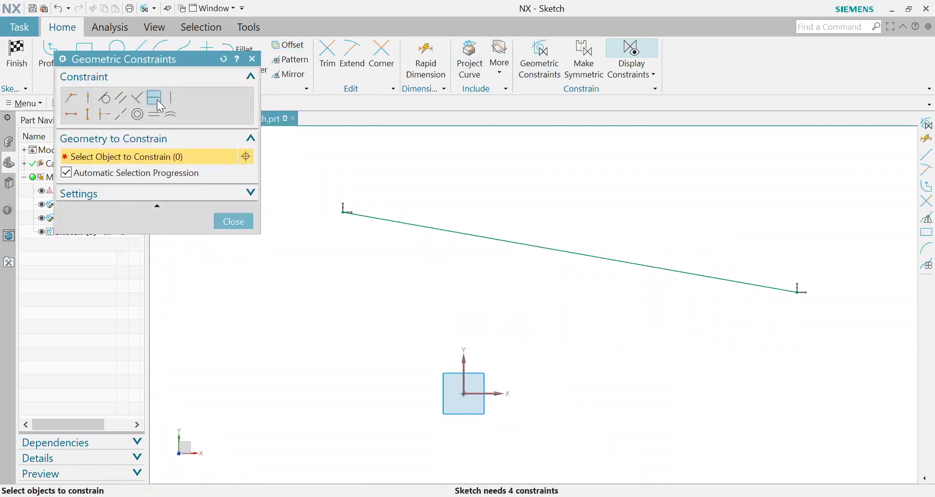
pyautogui.click(413, 227)
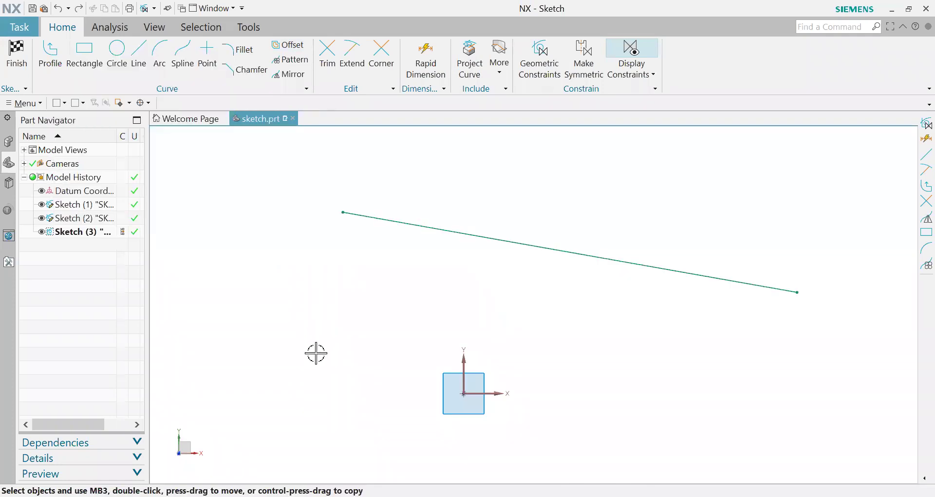
# Make the line vertical and snap its endpoint onto the sketch origin
pyautogui.press('c')
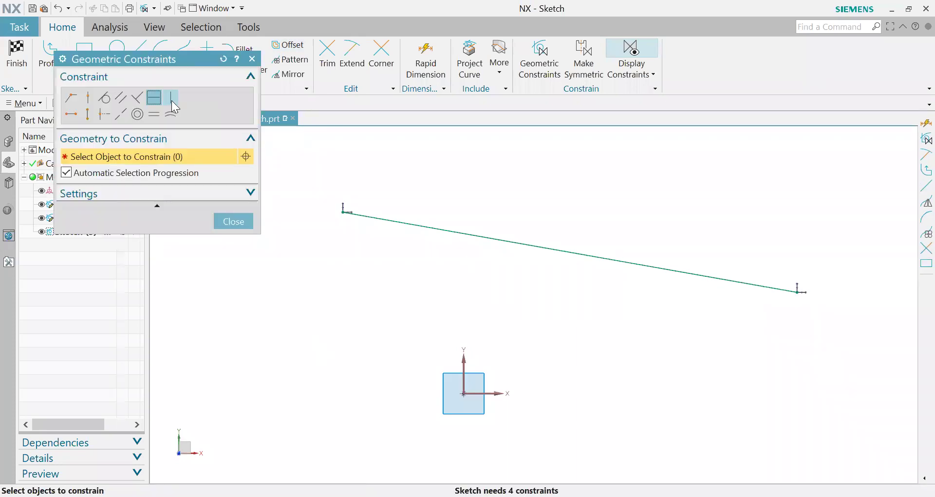
pyautogui.click(539, 251)
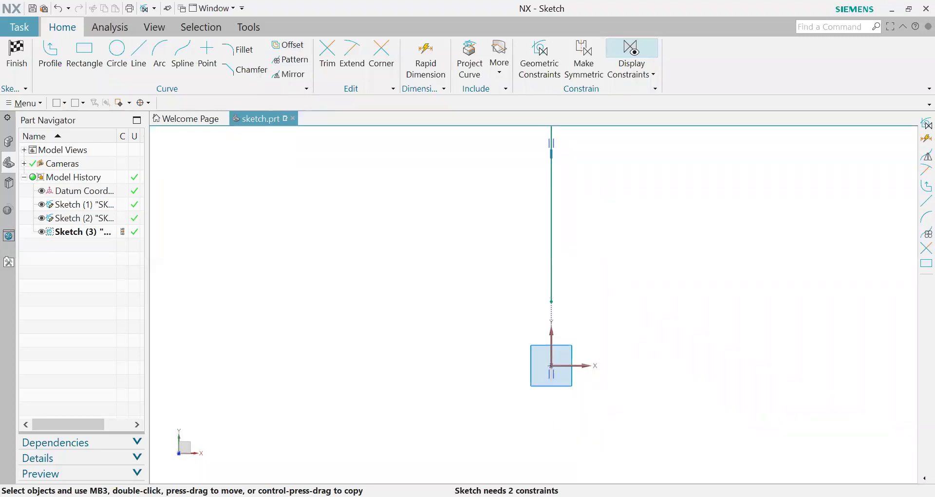
pyautogui.press('c')
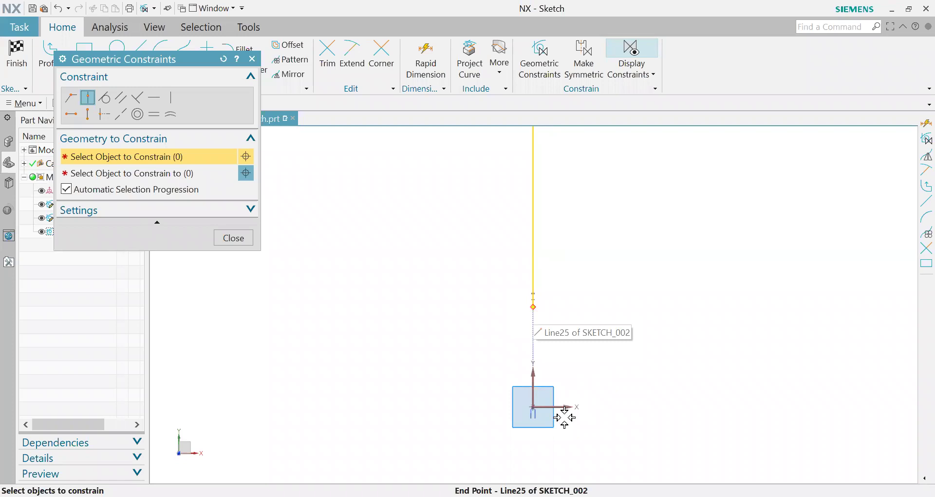
pyautogui.moveTo(565, 417); pyautogui.dragTo(566, 418)
pyautogui.middleClick(617, 344)
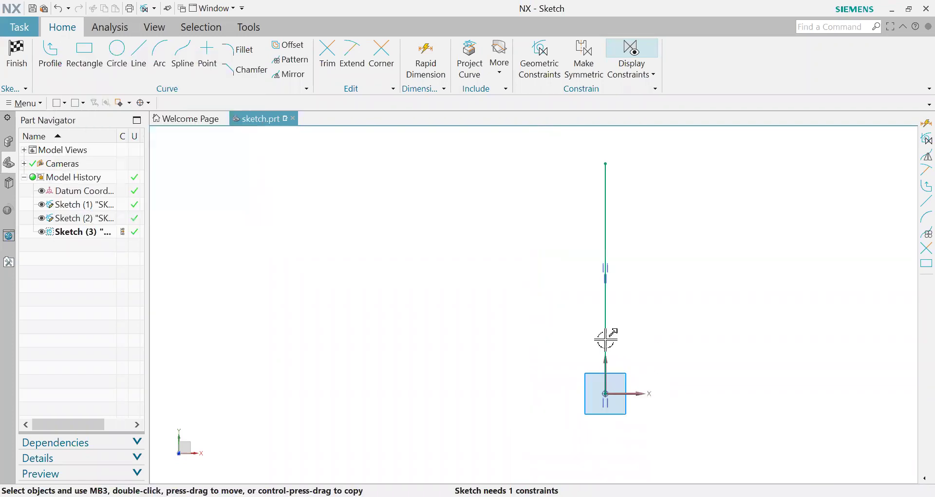
# Adjust the vertical line's length, then undo it so only the origin remains
pyautogui.moveTo(609, 340); pyautogui.dragTo(605, 403)
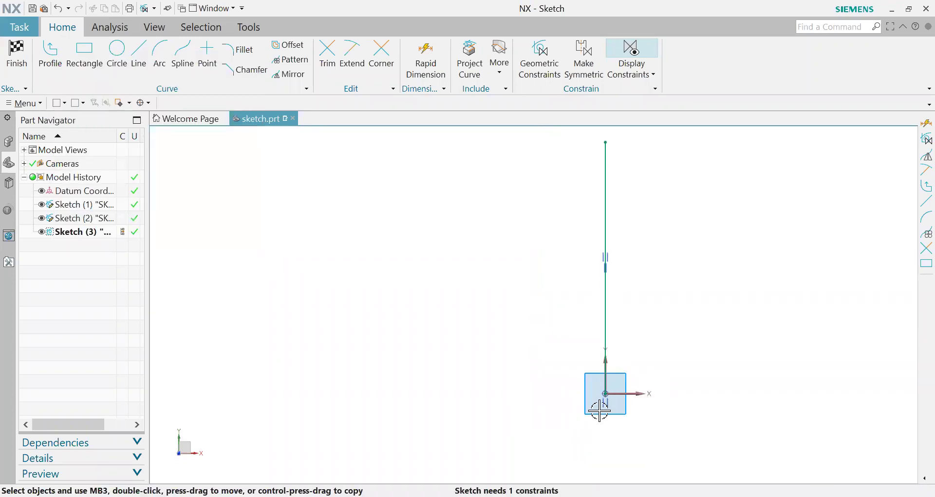
pyautogui.moveTo(610, 153); pyautogui.dragTo(610, 174)
pyautogui.hotkey('ctrl', 'z')
pyautogui.hotkey('ctrl', 'z')
pyautogui.hotkey('ctrl', 'z')
pyautogui.hotkey('ctrl', 'z')
pyautogui.hotkey('ctrl', 'z')
pyautogui.click(537, 62)
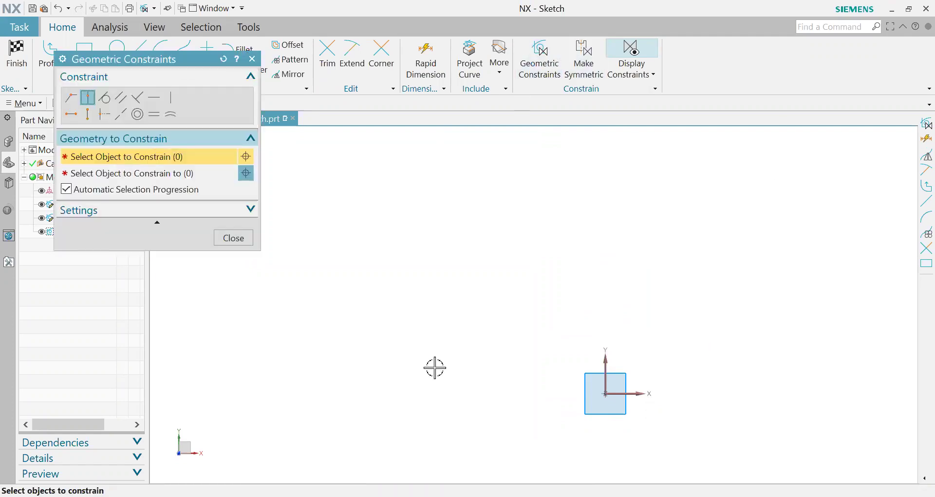
pyautogui.press('Escape')
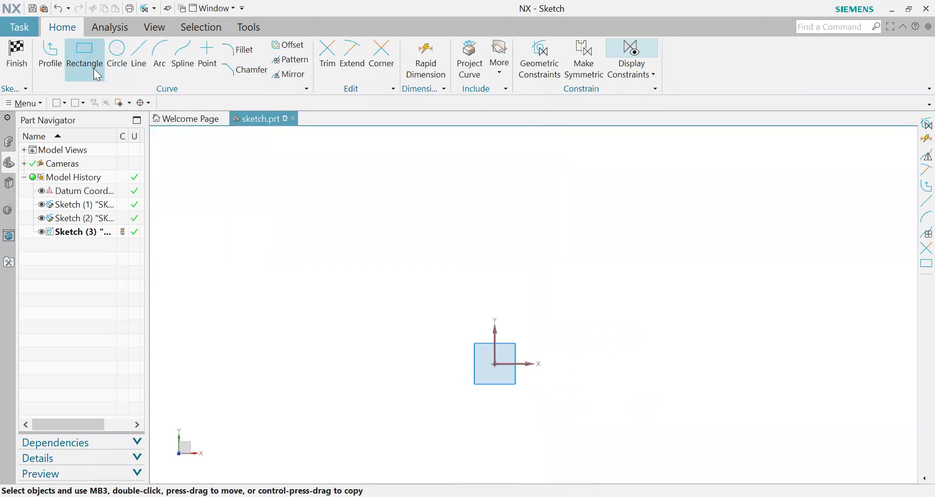
# Draw a rectangle enclosing the sketch origin
pyautogui.click(81, 73)
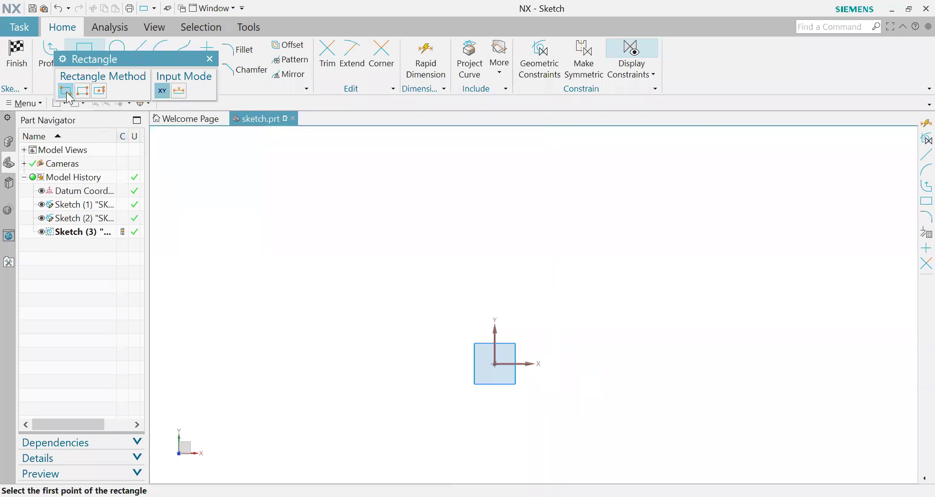
pyautogui.click(353, 237)
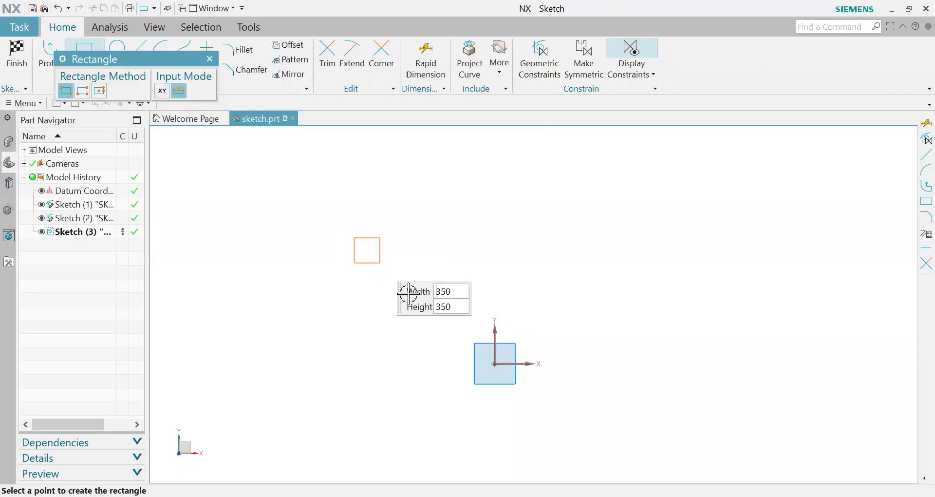
pyautogui.click(696, 445)
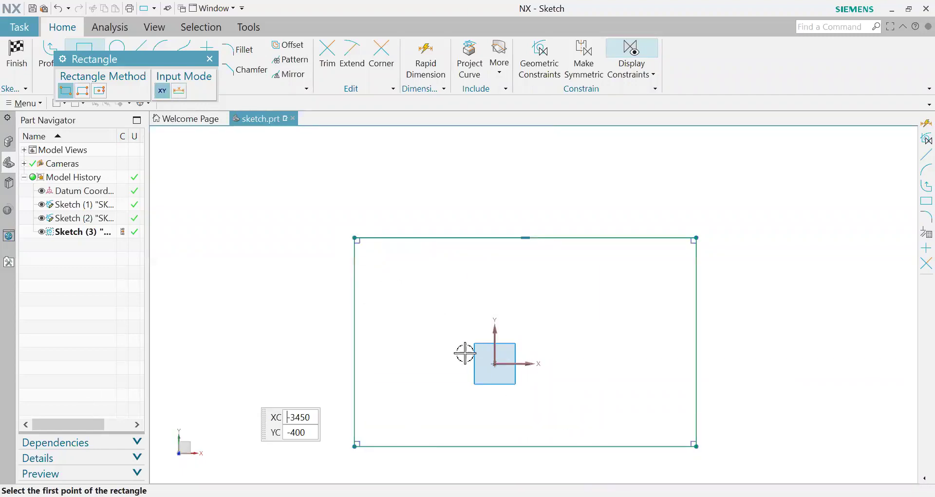
pyautogui.press('Escape')
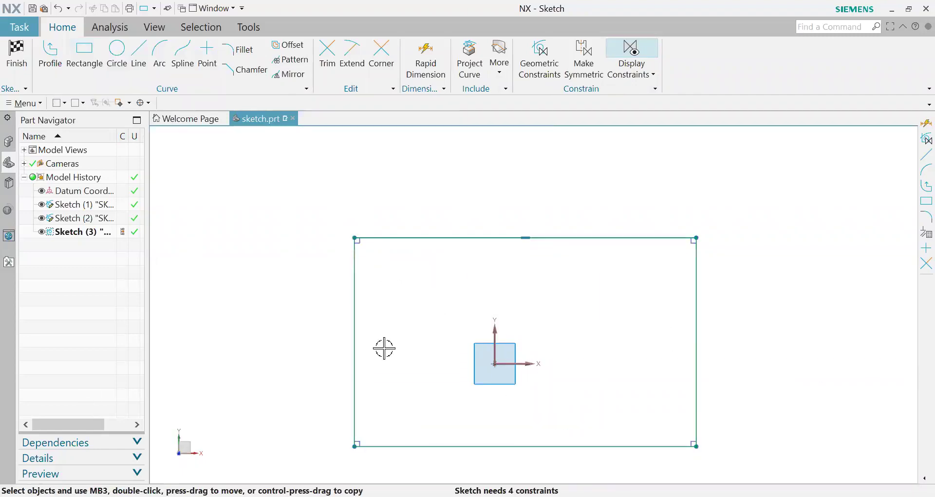
pyautogui.scroll(-2, 570, 307)
# Dimension the rectangle 4750 wide and 2900 high
pyautogui.click(425, 51)
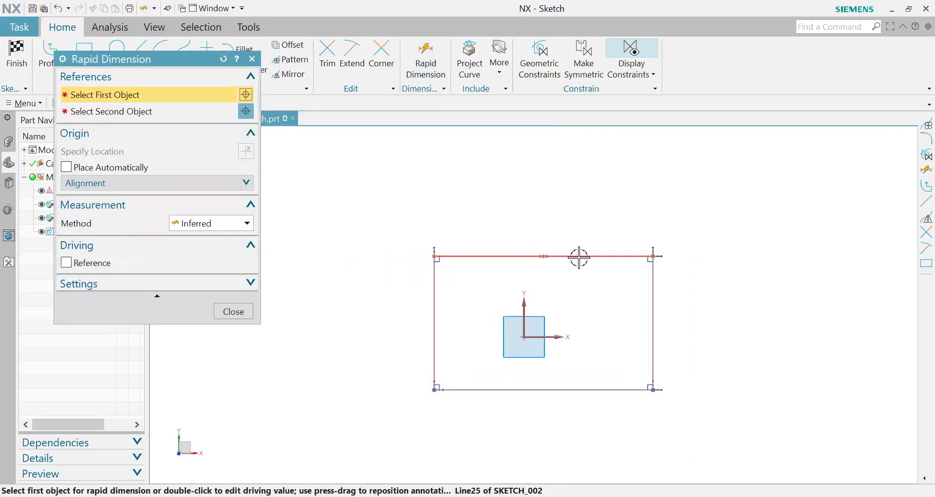
pyautogui.click(579, 256)
pyautogui.click(670, 293)
pyautogui.write('1')
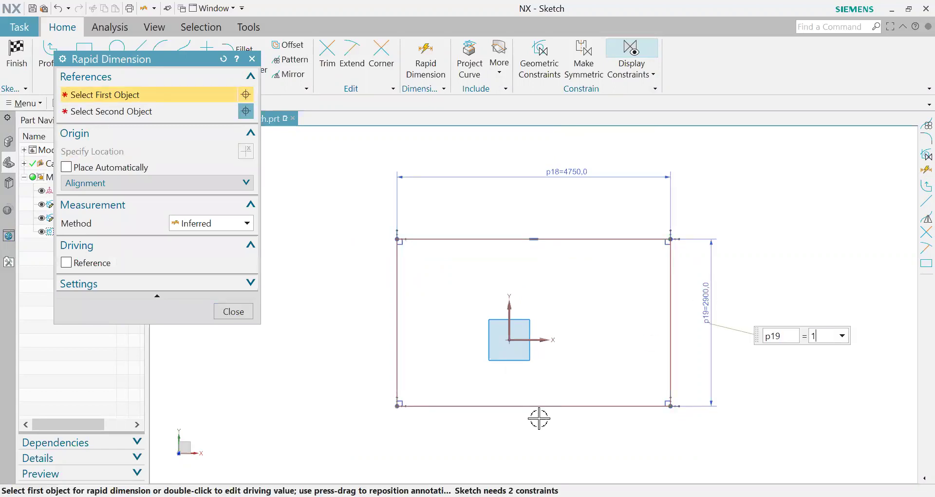
pyautogui.middleClick(655, 434)
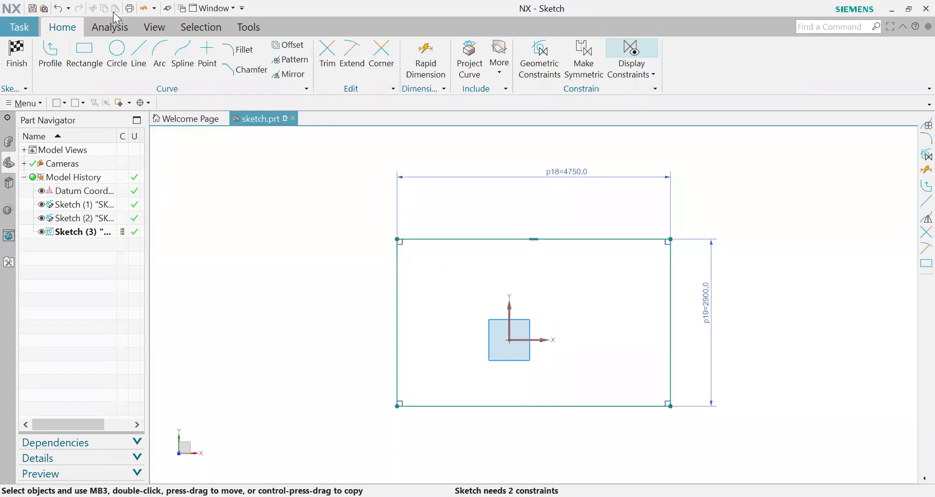
pyautogui.press('c')
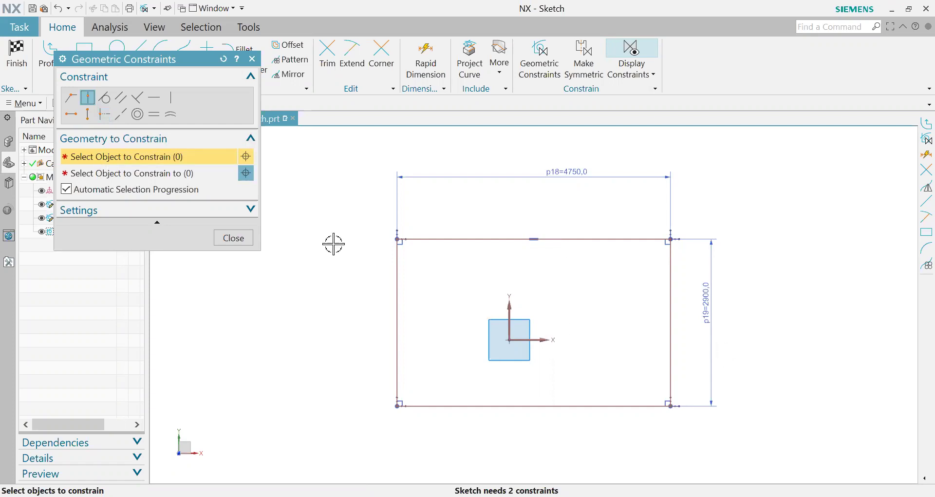
pyautogui.click(101, 116)
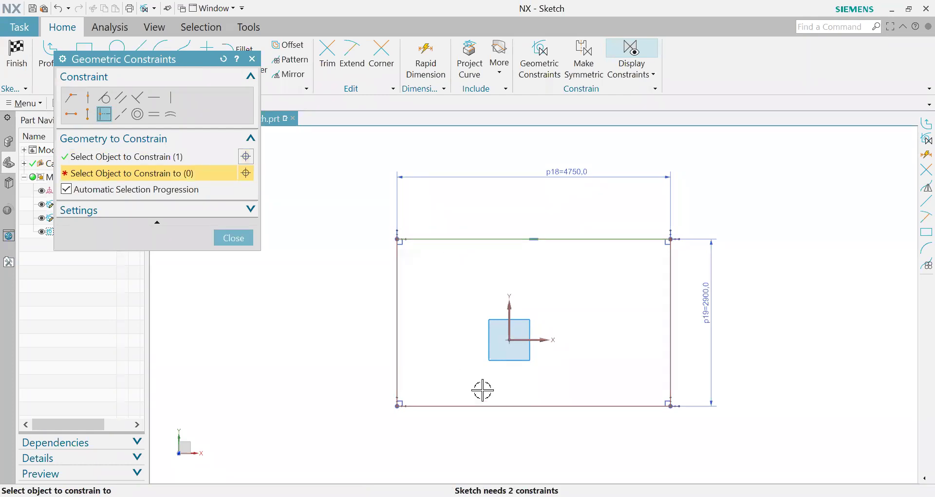
pyautogui.click(509, 339)
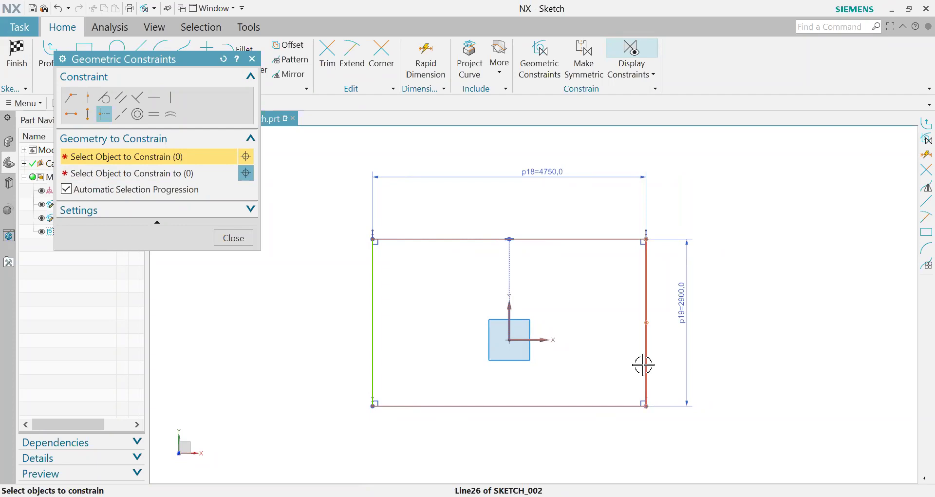
pyautogui.click(510, 337)
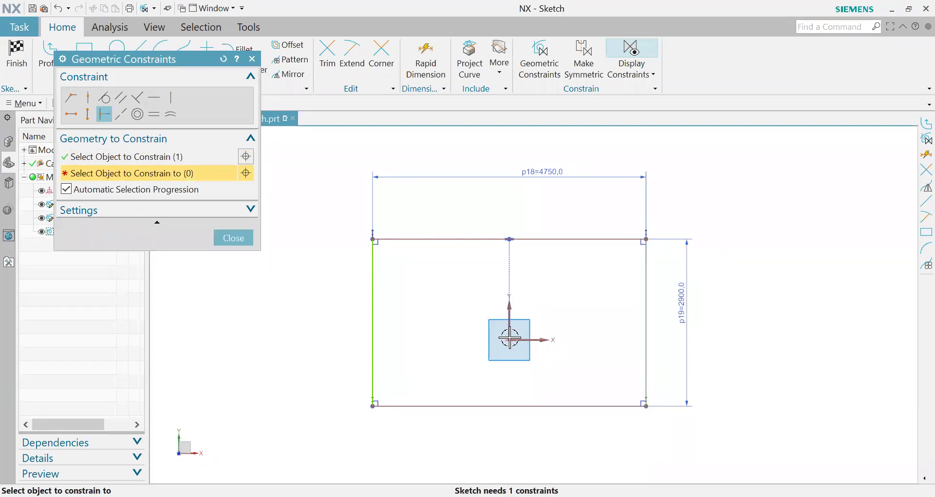
pyautogui.click(646, 322)
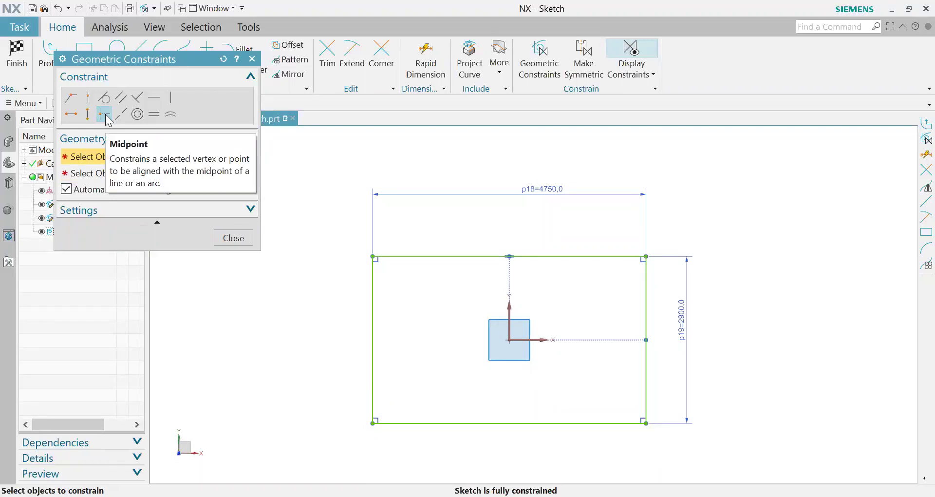
pyautogui.click(247, 237)
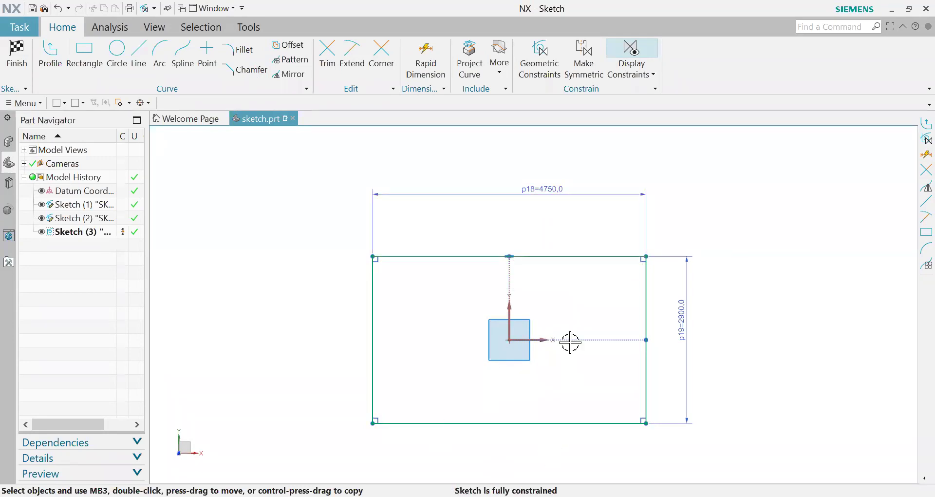
pyautogui.scroll(3, 568, 341)
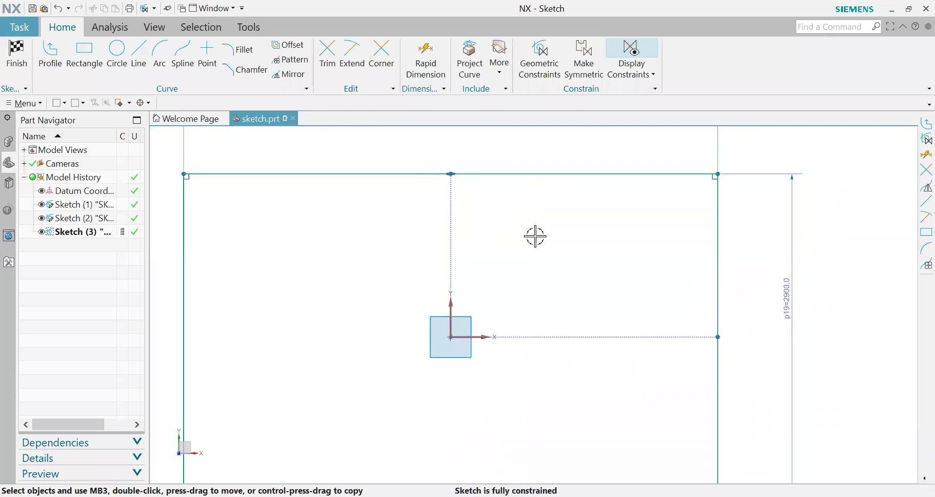
pyautogui.scroll(-3, 540, 233)
pyautogui.scroll(1, 527, 194)
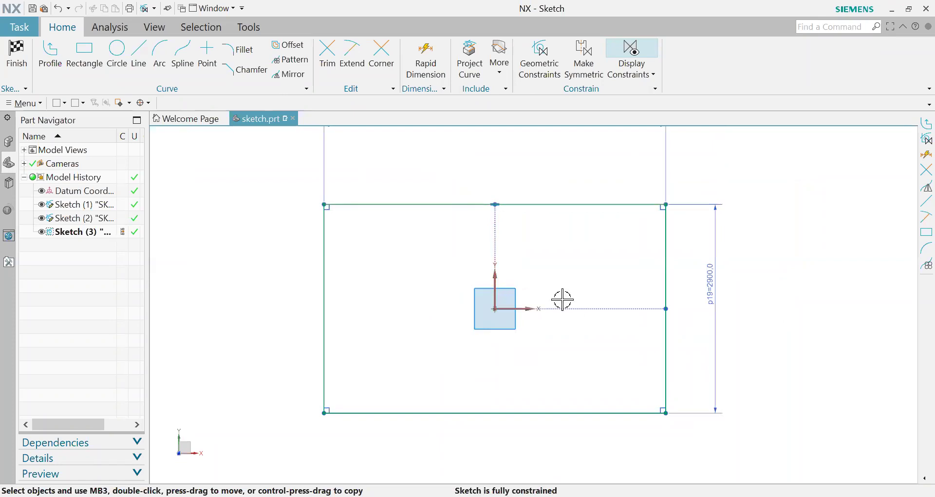
pyautogui.hotkey('ctrl', 'z')
pyautogui.hotkey('ctrl', 'z')
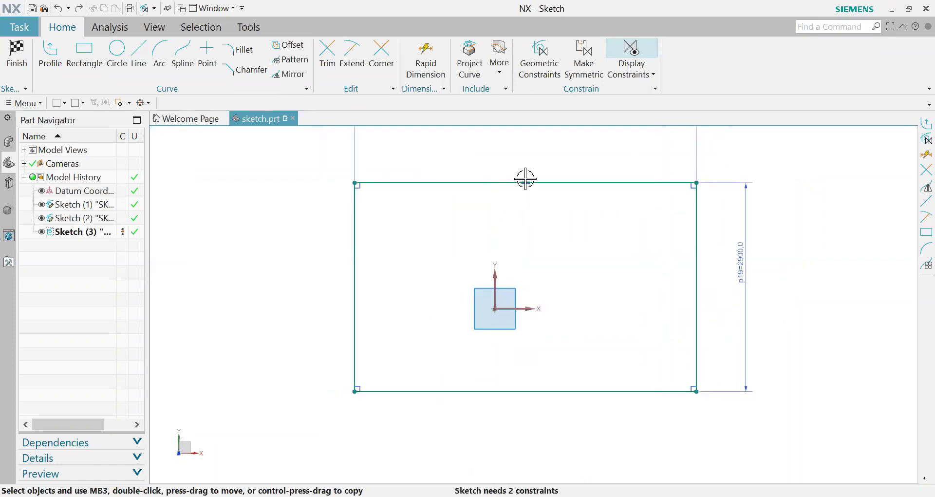
# Put the top-edge midpoint on the Y axis and the right-edge midpoint on the X axis
pyautogui.click(526, 183)
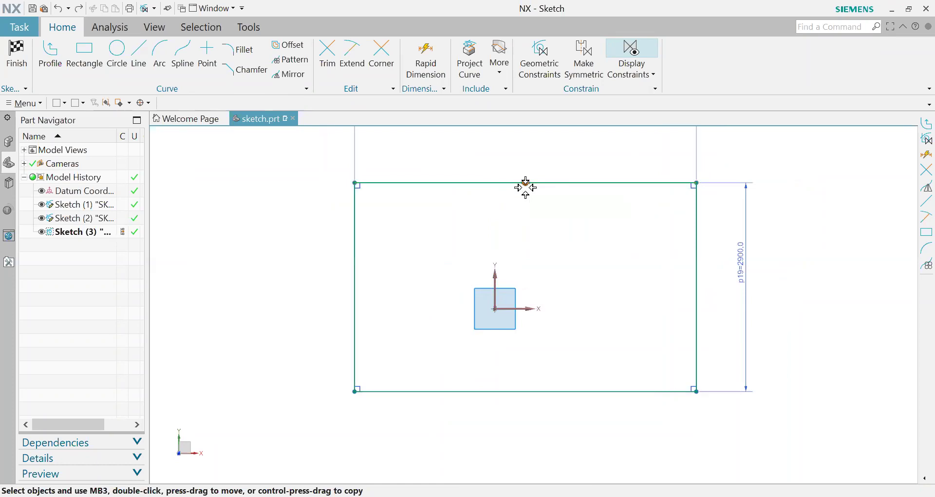
pyautogui.click(495, 280)
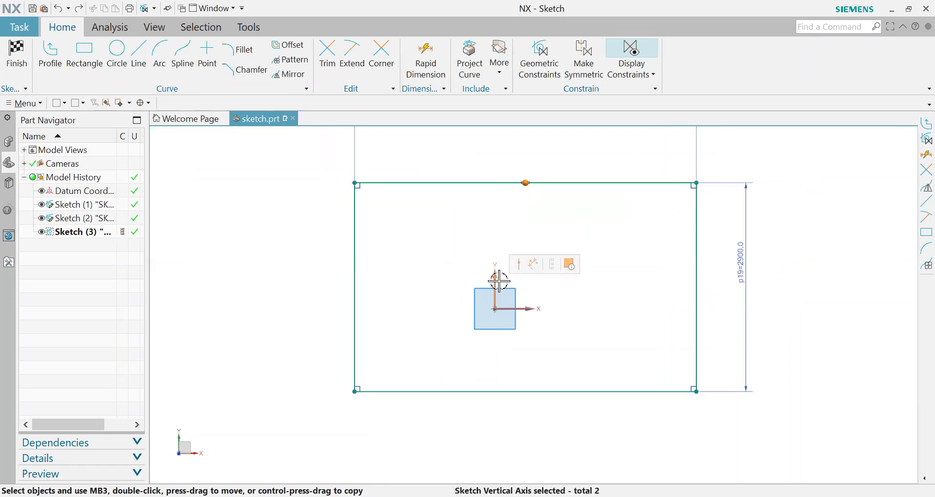
pyautogui.click(524, 267)
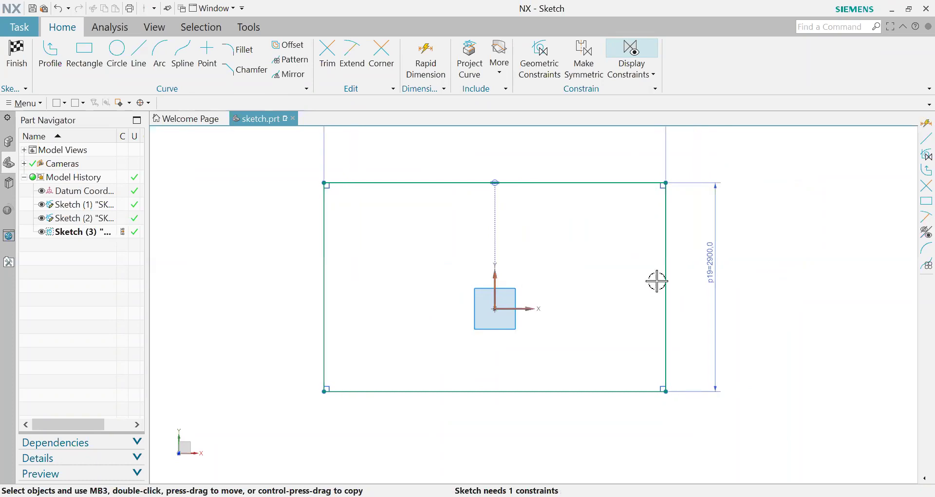
pyautogui.click(666, 287)
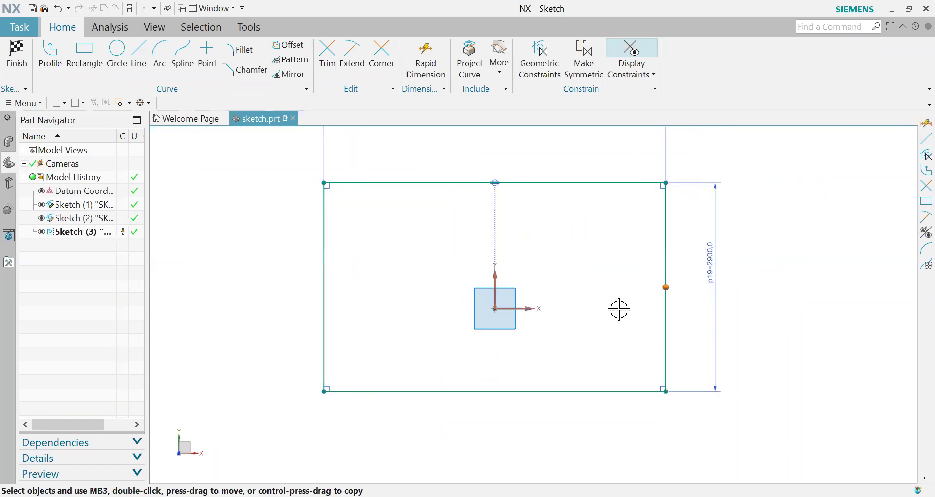
pyautogui.click(530, 308)
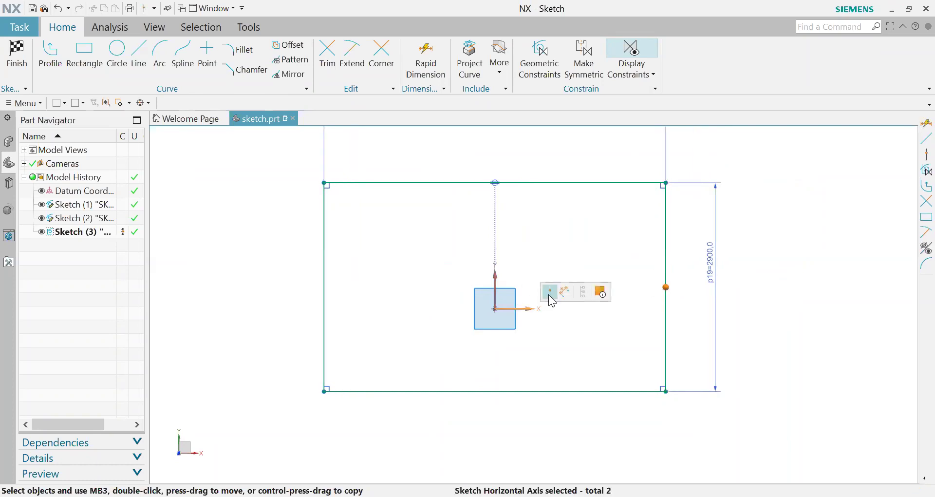
pyautogui.click(550, 291)
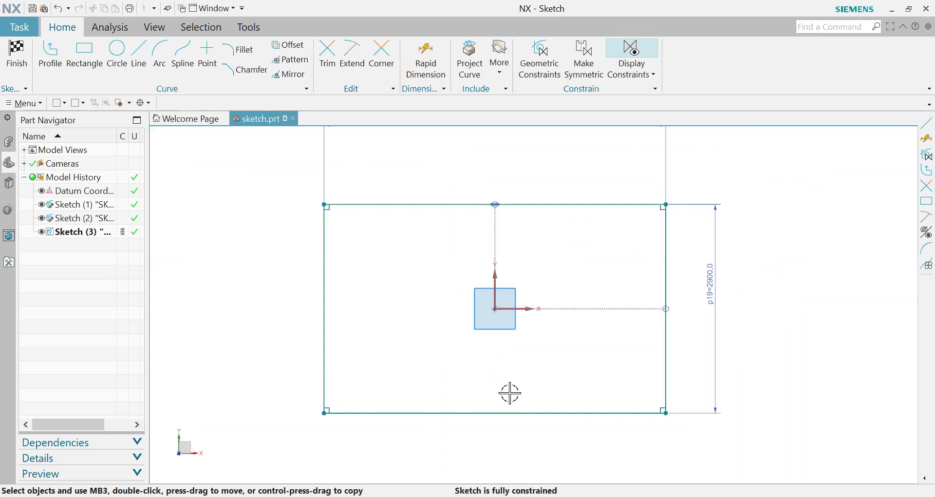
# Box-select all the sketch geometry for deletion
pyautogui.scroll(-2, 512, 392)
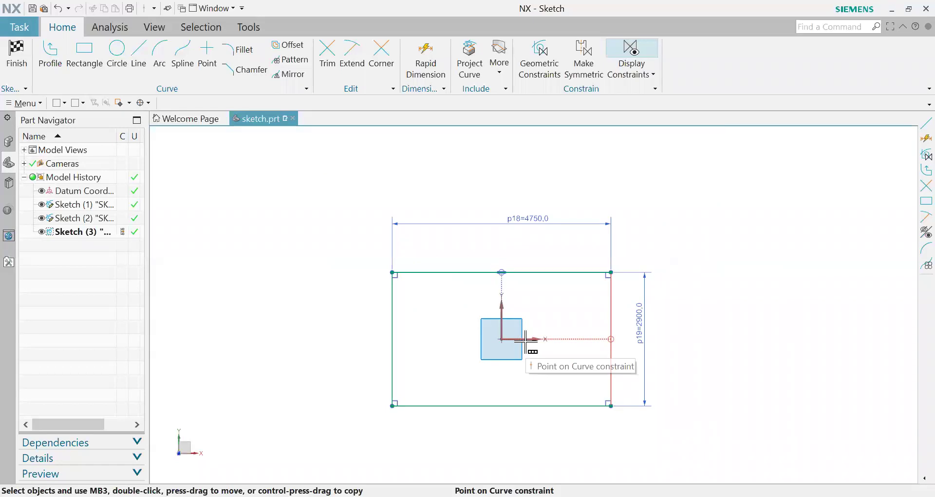
pyautogui.press('c')
pyautogui.press('Escape')
pyautogui.scroll(-1, 492, 256)
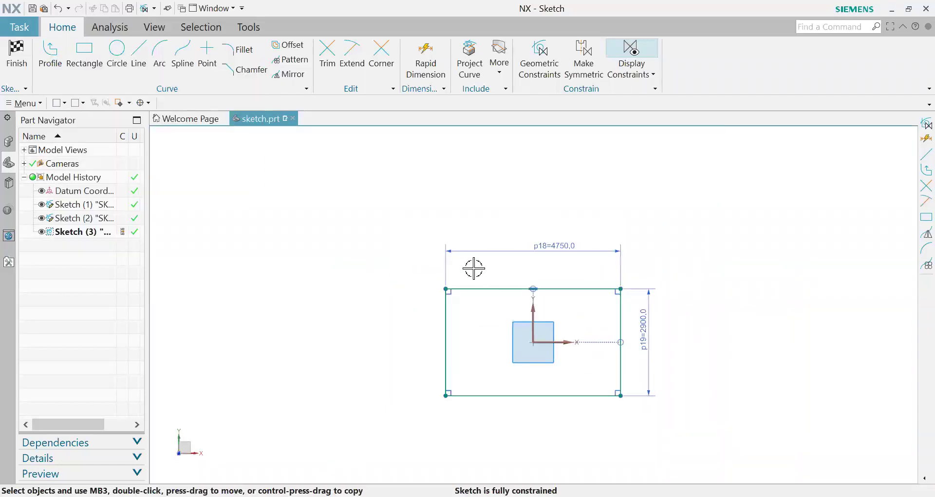
pyautogui.scroll(1, 494, 313)
pyautogui.scroll(1, 493, 307)
pyautogui.moveTo(292, 186); pyautogui.dragTo(737, 474)
# Delete the selected curves and dimensions, leaving only the origin axes
pyautogui.press('Delete')
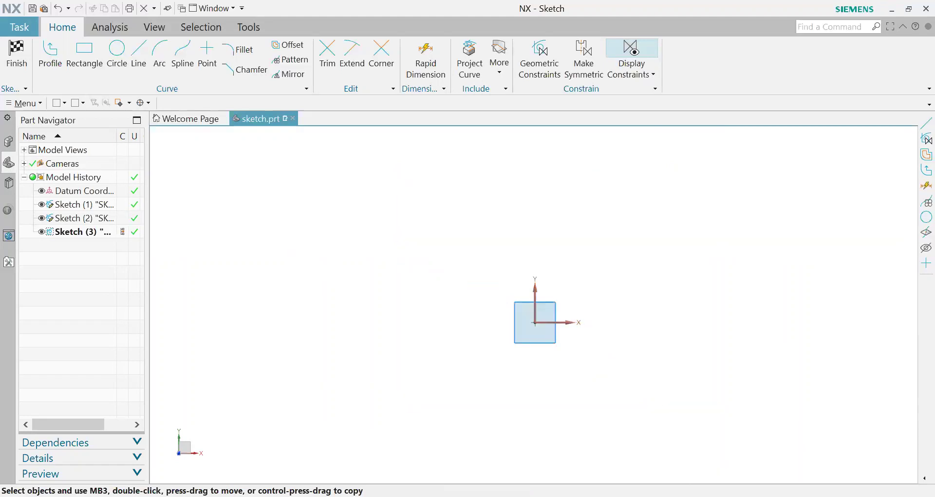
pyautogui.scroll(-1, 499, 304)
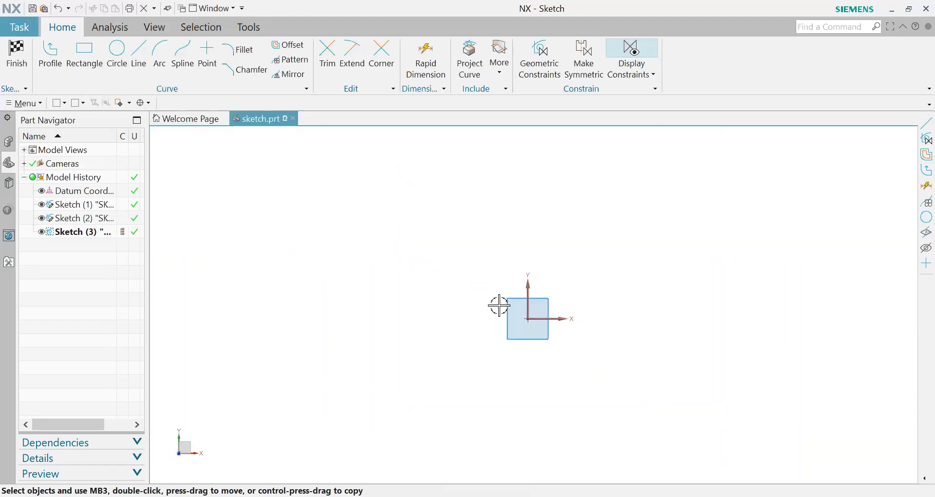
pyautogui.press('c')
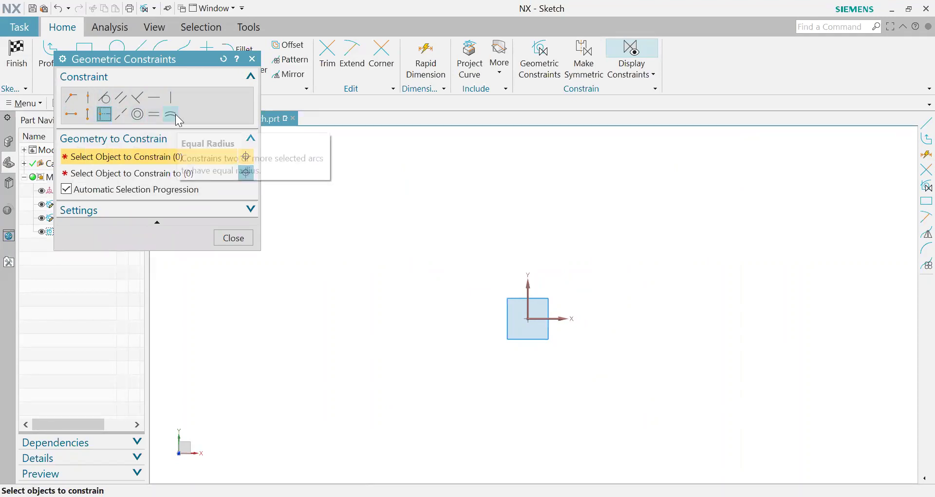
pyautogui.press('Escape')
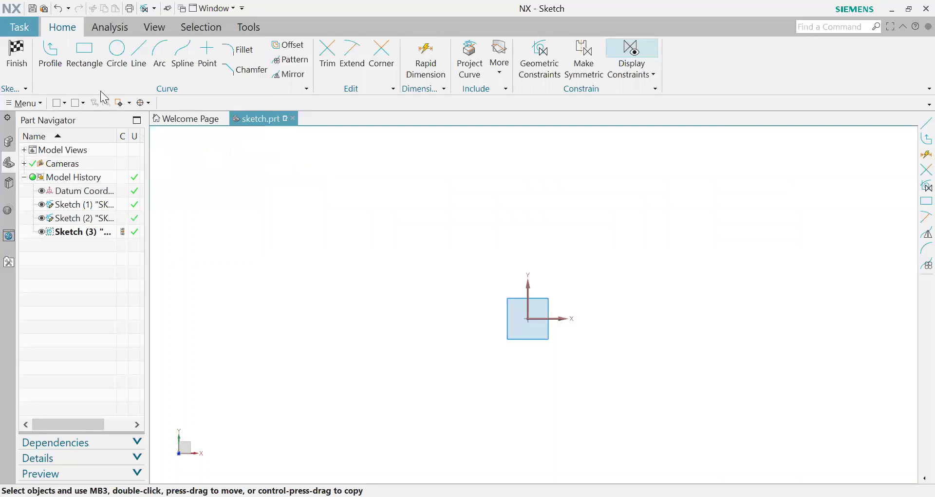
pyautogui.click(91, 56)
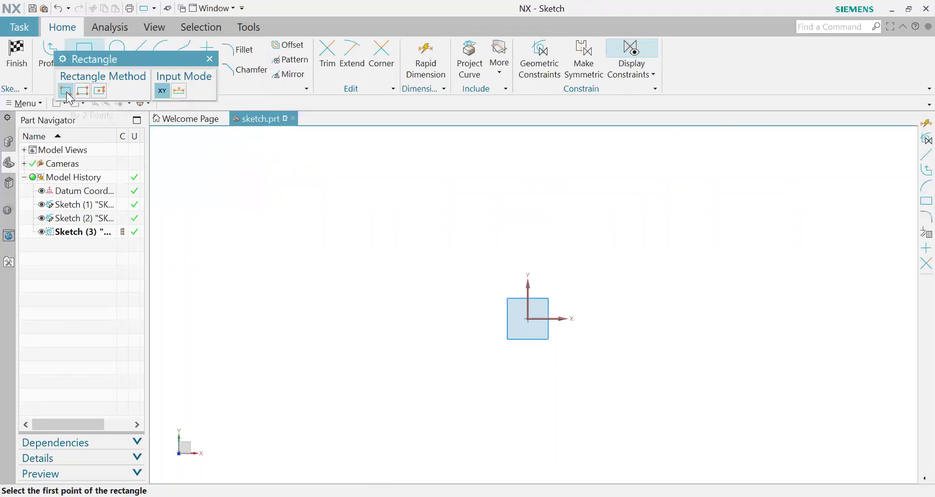
pyautogui.click(295, 198)
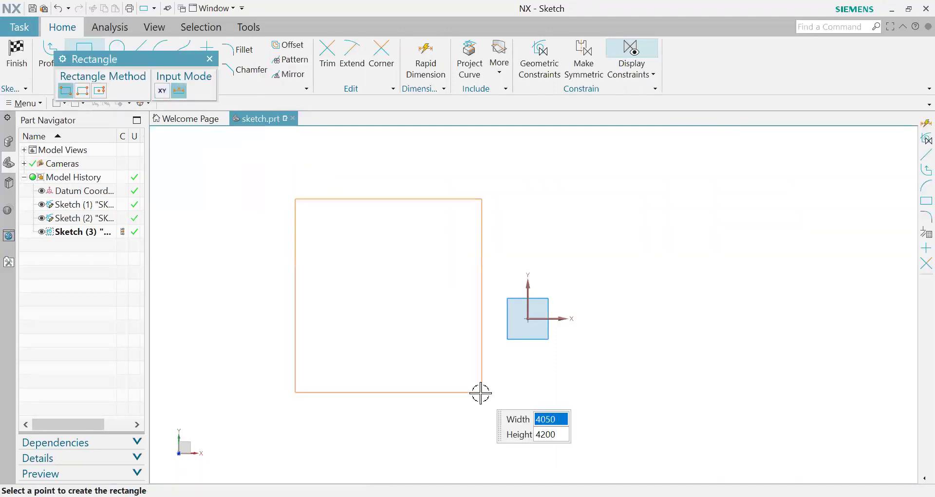
pyautogui.click(339, 427)
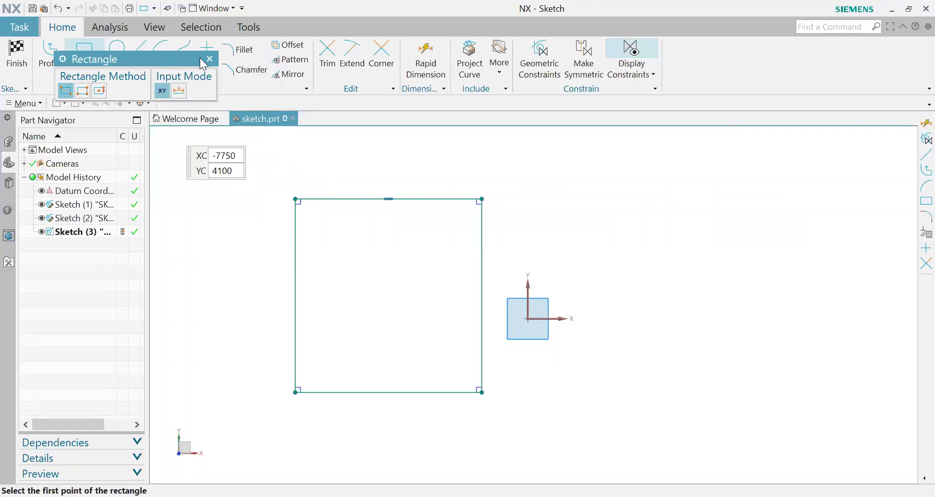
pyautogui.hotkey('ctrl', 'z')
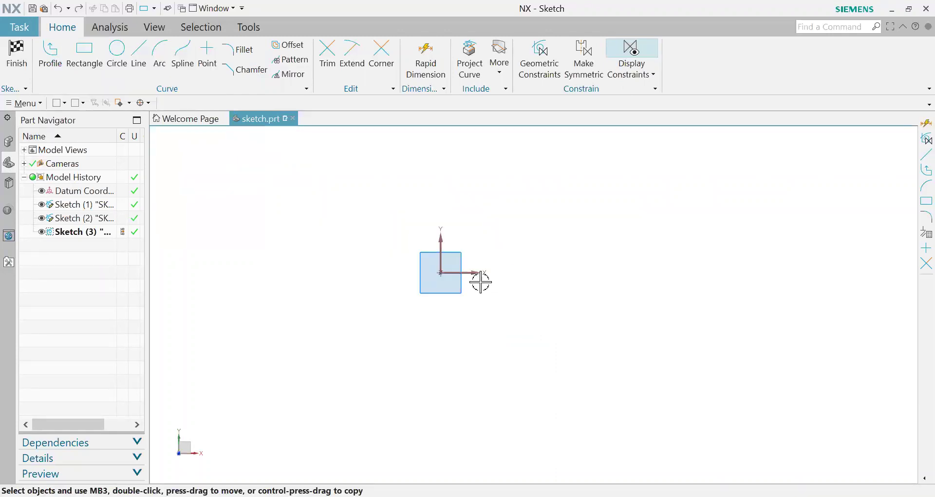
pyautogui.scroll(1, 360, 198)
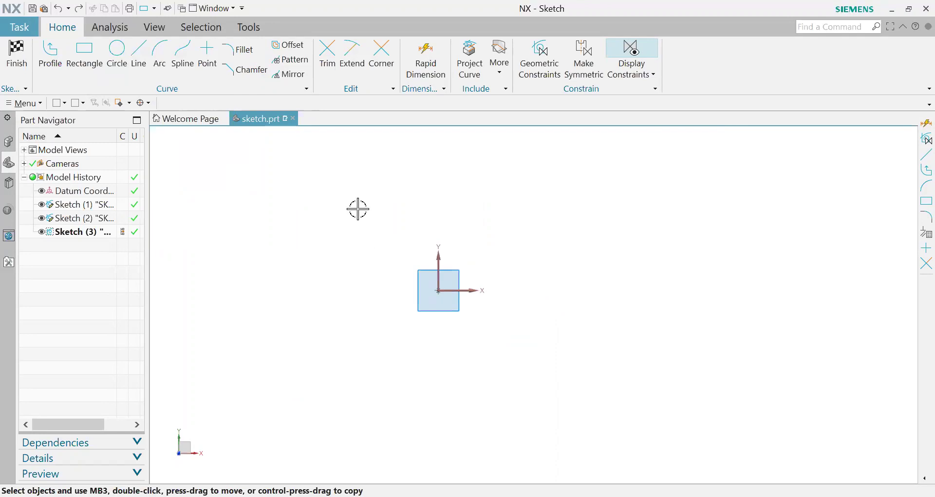
pyautogui.hotkey('ctrl', 'z')
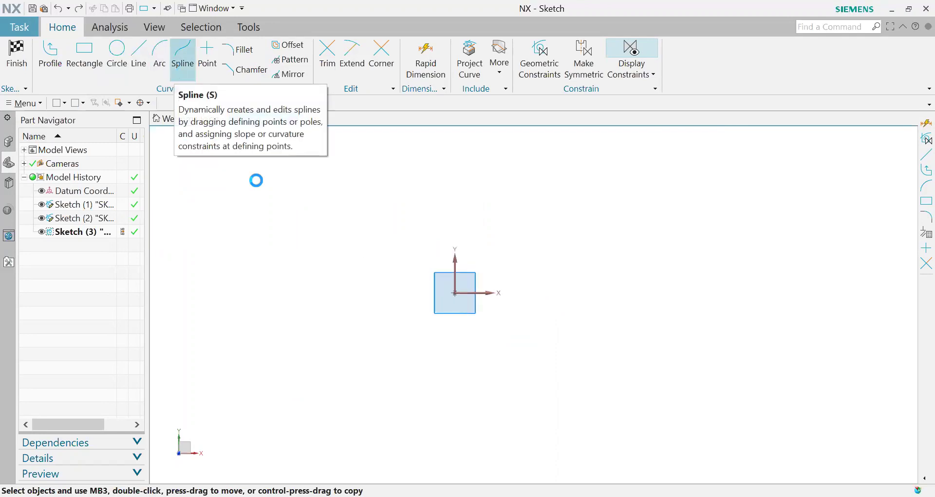
pyautogui.click(91, 49)
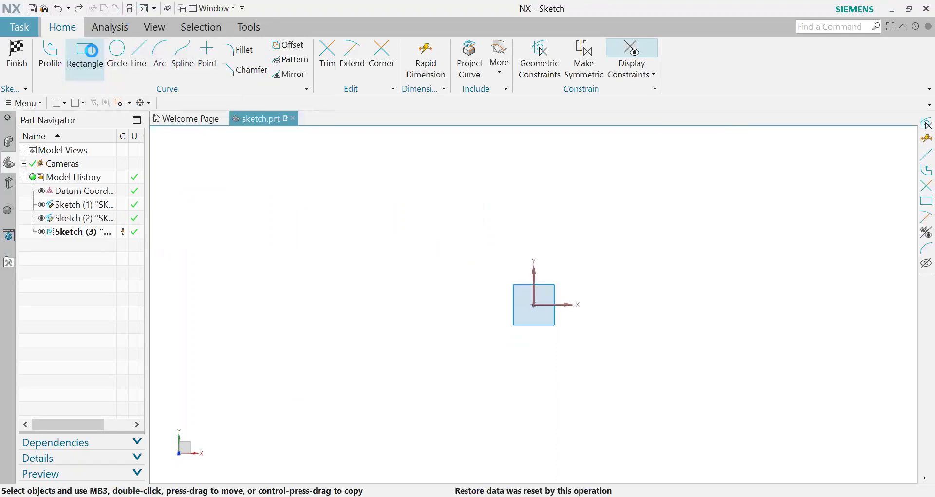
pyautogui.click(84, 93)
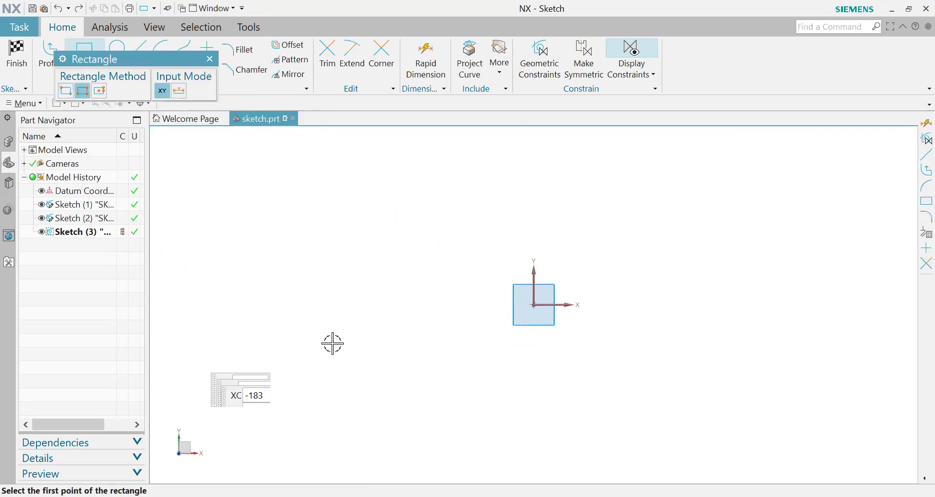
pyautogui.click(384, 202)
pyautogui.click(385, 387)
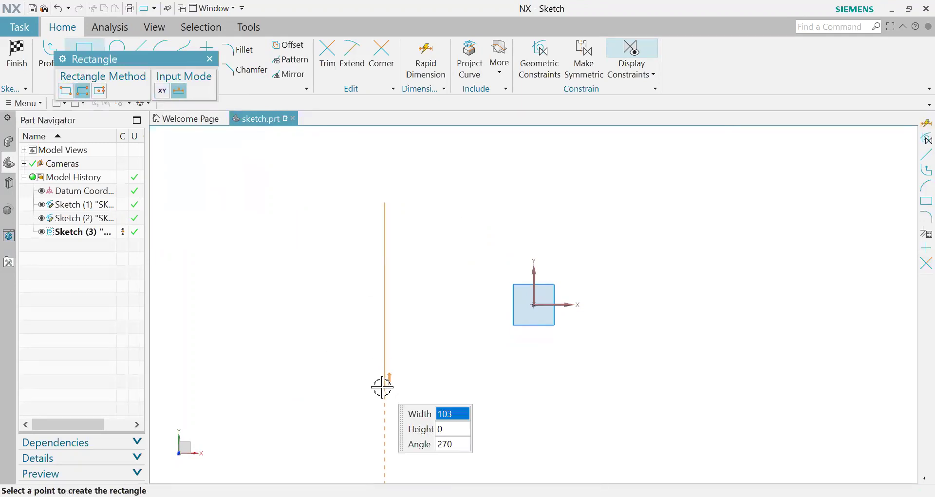
pyautogui.click(671, 387)
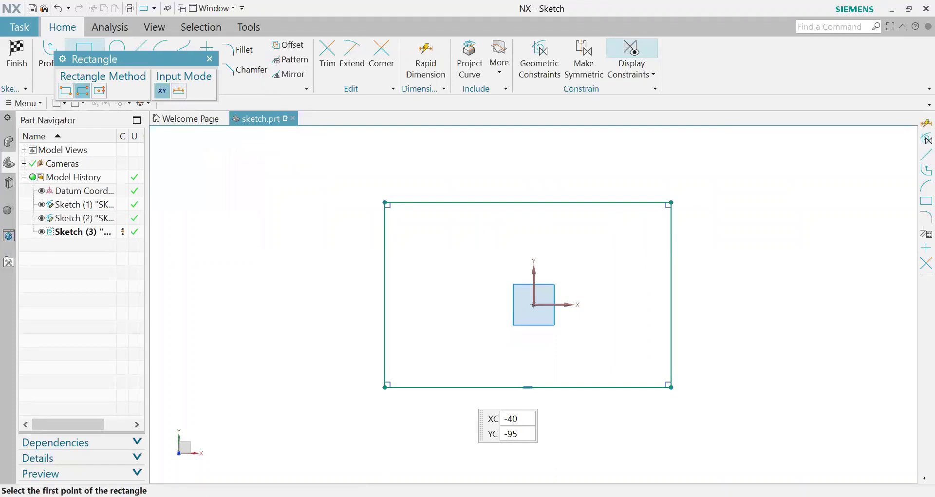
pyautogui.scroll(-2, 271, 345)
pyautogui.click(583, 336)
pyautogui.click(756, 335)
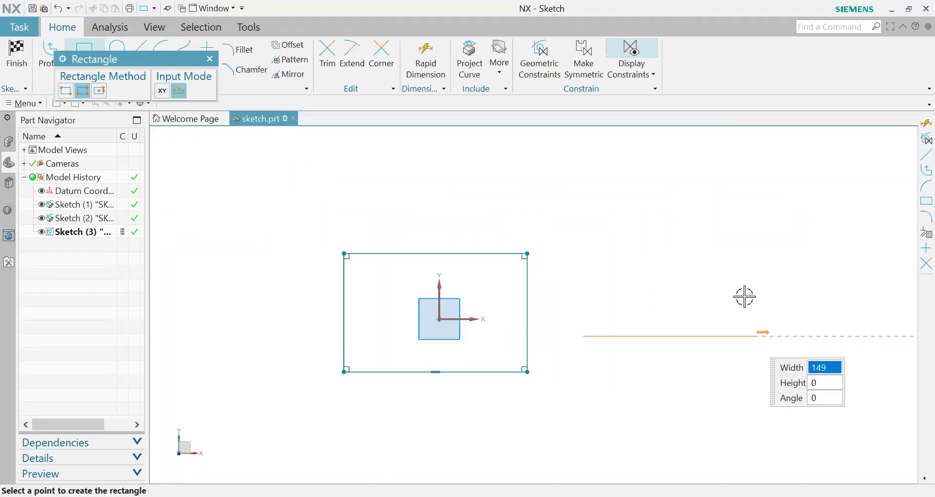
pyautogui.click(727, 146)
pyautogui.scroll(-3, 701, 349)
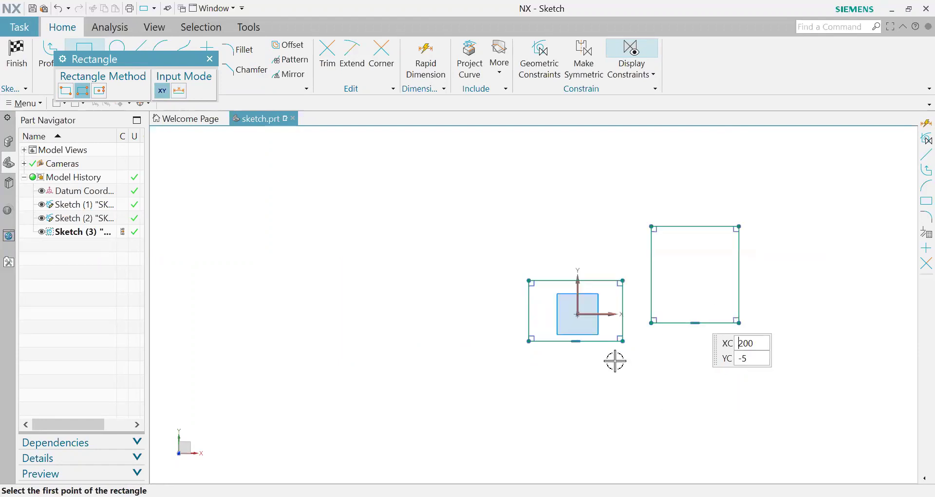
pyautogui.scroll(2, 542, 371)
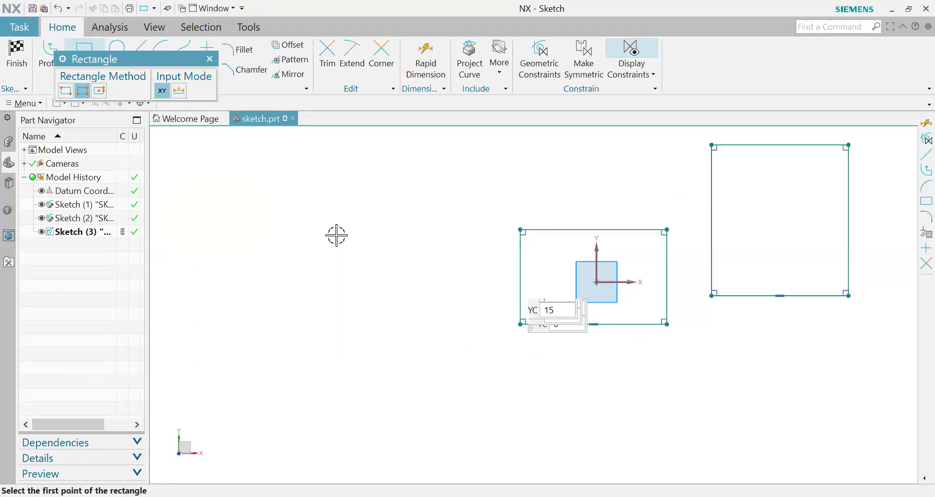
pyautogui.click(257, 218)
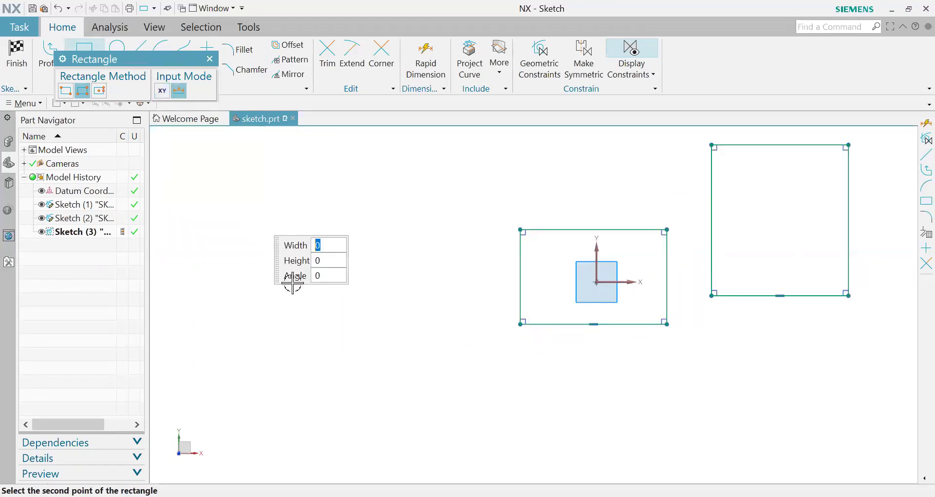
pyautogui.click(349, 381)
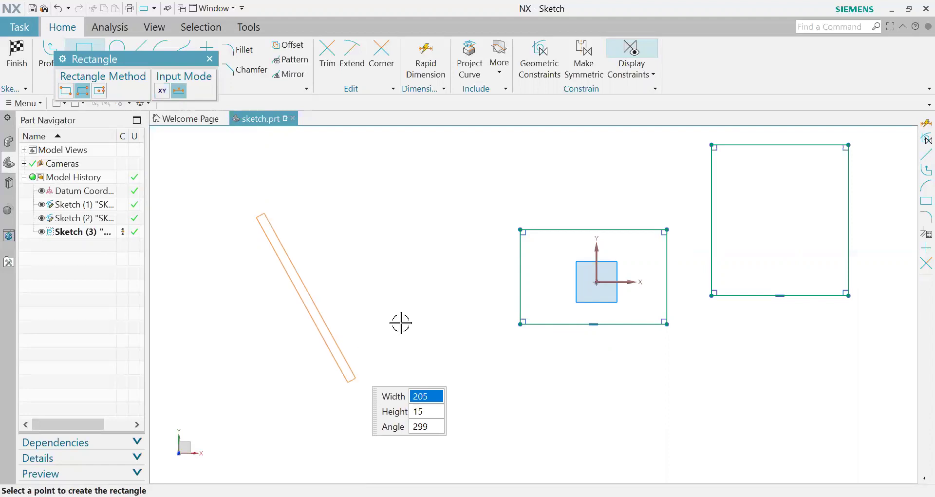
pyautogui.click(555, 203)
pyautogui.scroll(-3, 334, 419)
pyautogui.scroll(1, 313, 424)
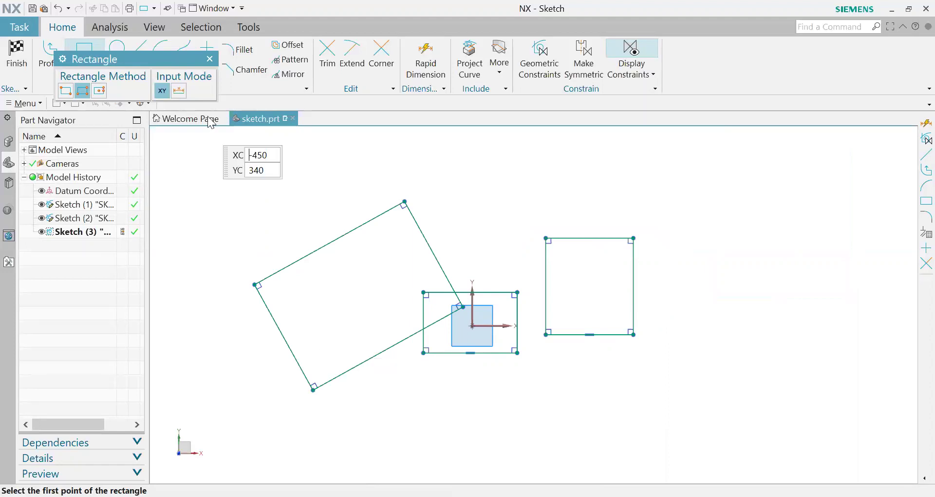
pyautogui.press('Escape')
pyautogui.hotkey('ctrl', 'a')
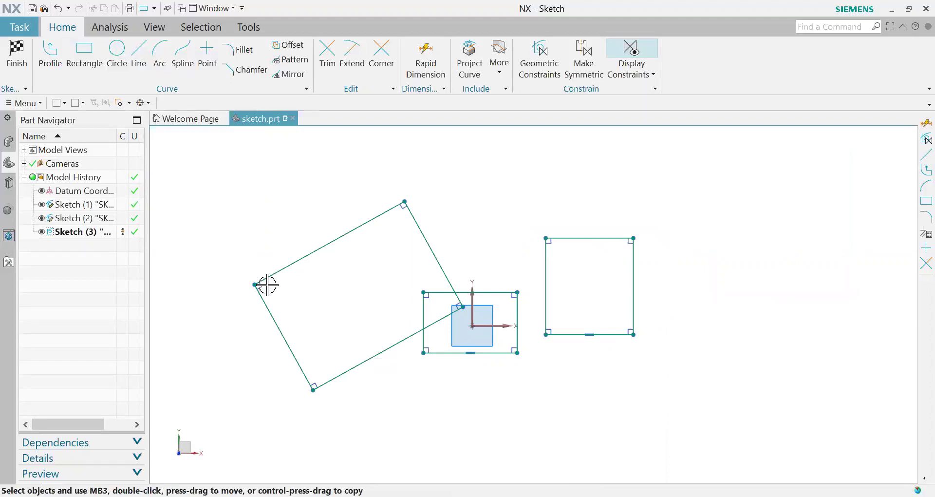
pyautogui.press('Delete')
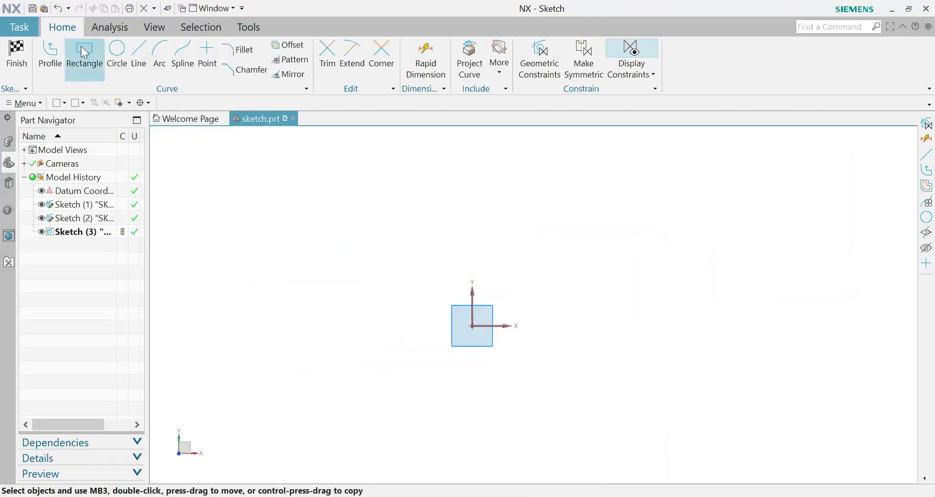
# Draw a 440 by 240 rectangle from corner points
pyautogui.click(84, 52)
pyautogui.click(99, 91)
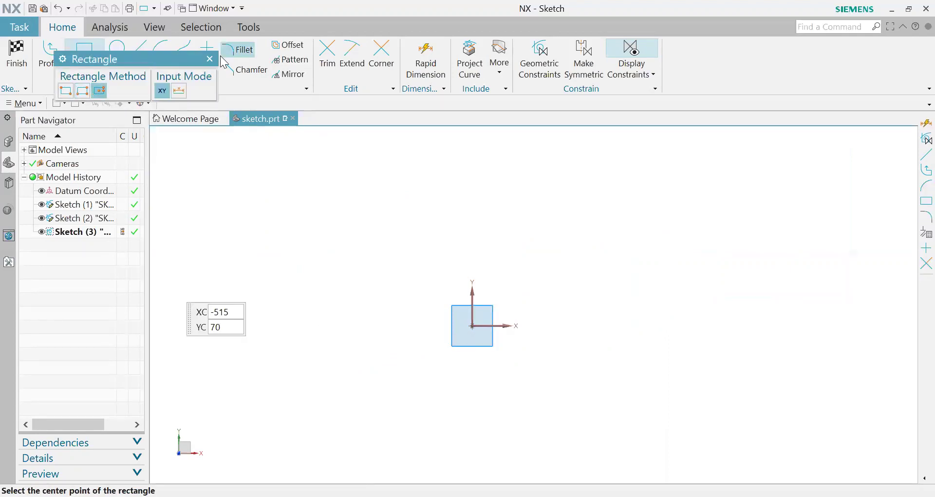
pyautogui.click(210, 58)
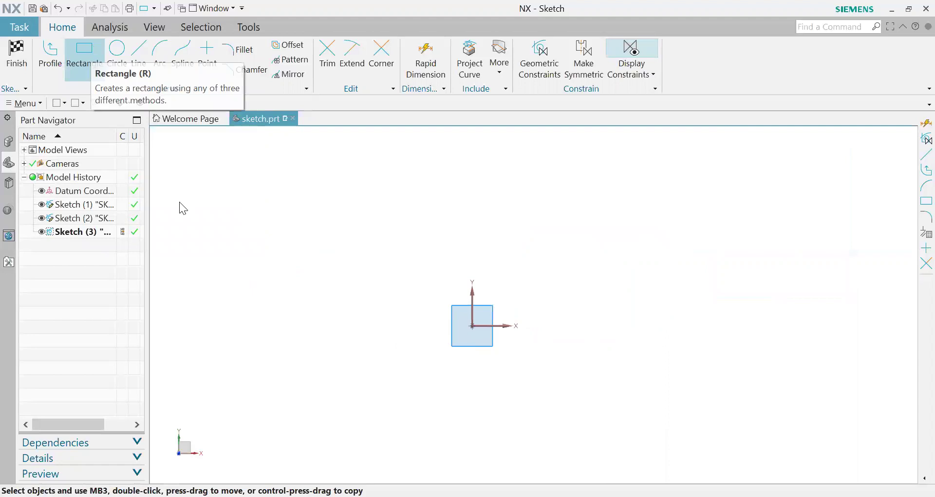
pyautogui.press('r')
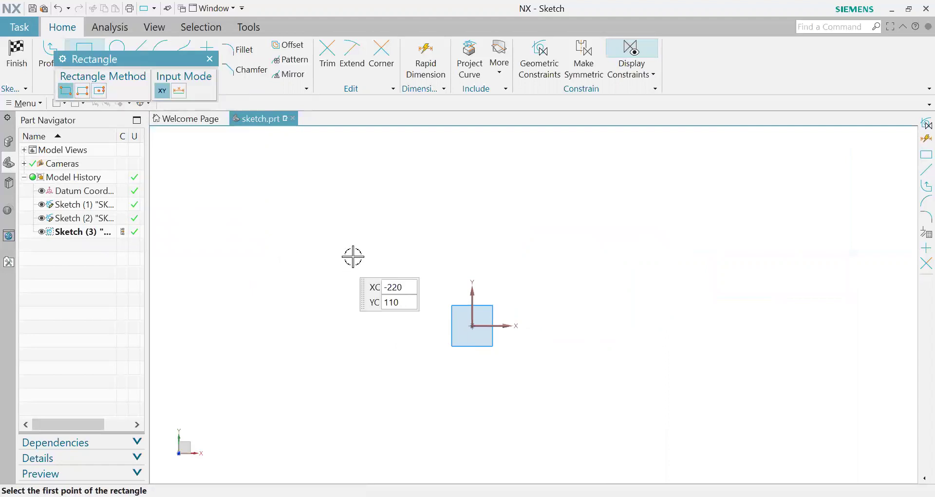
pyautogui.press('Return')
pyautogui.write('440')
pyautogui.press('Tab')
pyautogui.write('240')
pyautogui.press('Return')
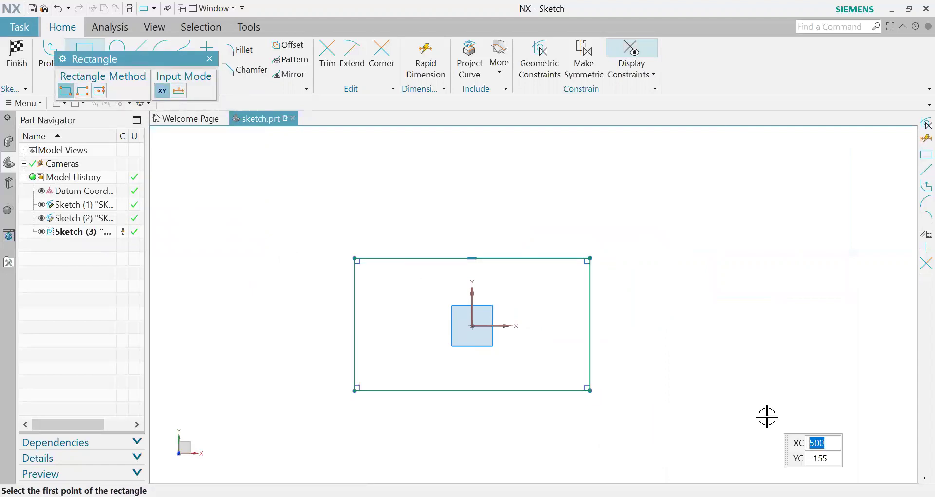
pyautogui.press('Escape')
# Draw a second rectangle from a centre point on the sketch origin
pyautogui.scroll(2, 484, 456)
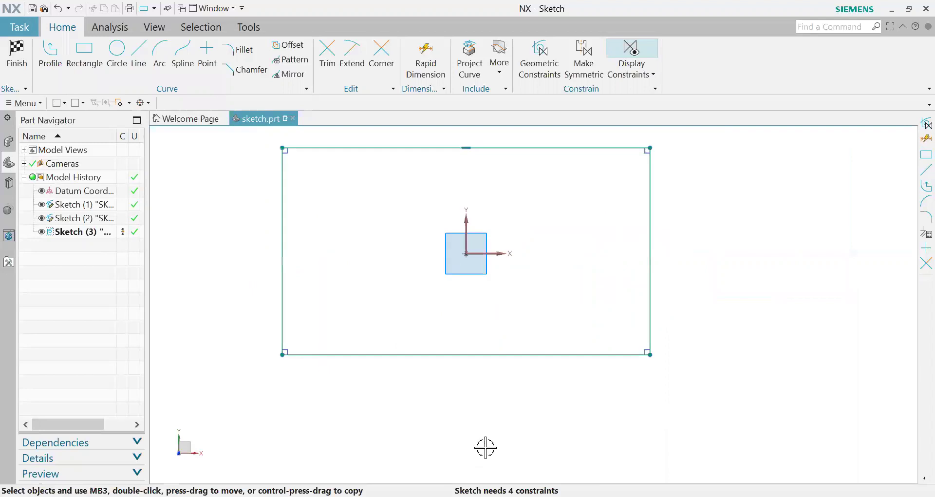
pyautogui.scroll(-2, 556, 389)
pyautogui.scroll(1, 544, 264)
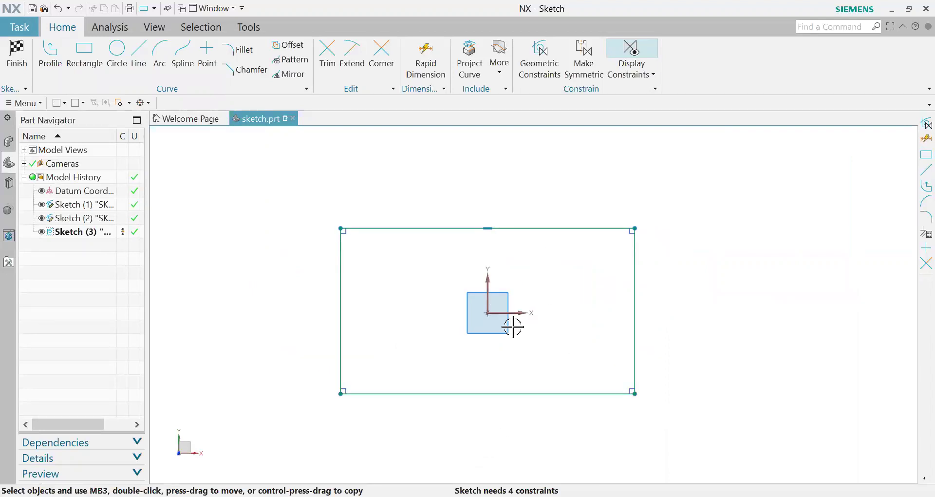
pyautogui.click(84, 55)
pyautogui.click(99, 90)
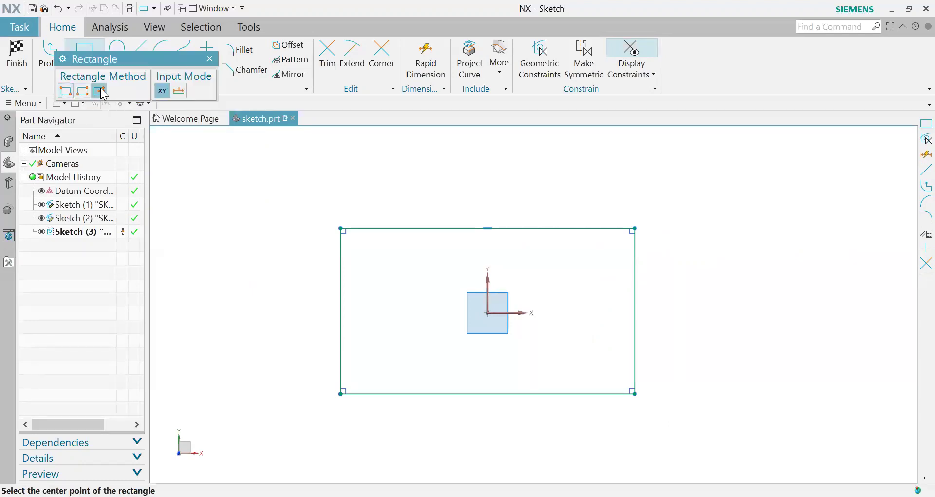
pyautogui.click(484, 314)
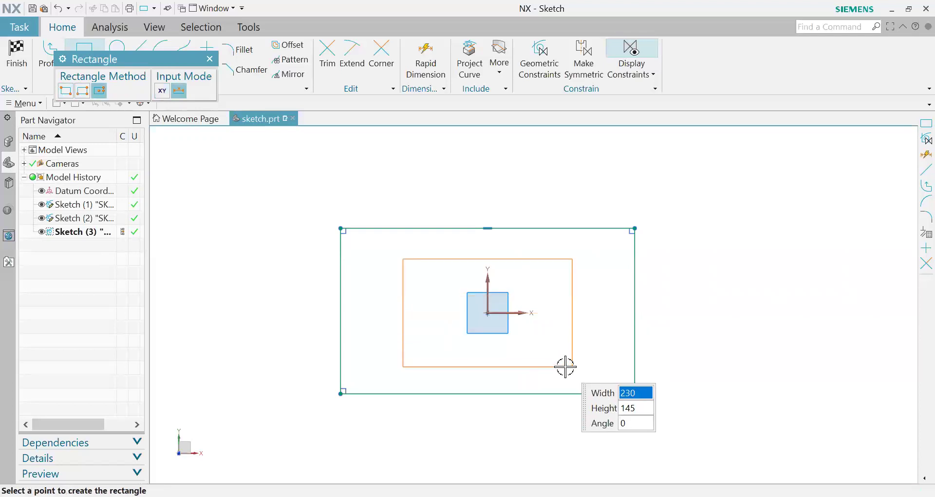
pyautogui.click(572, 366)
pyautogui.press('Escape')
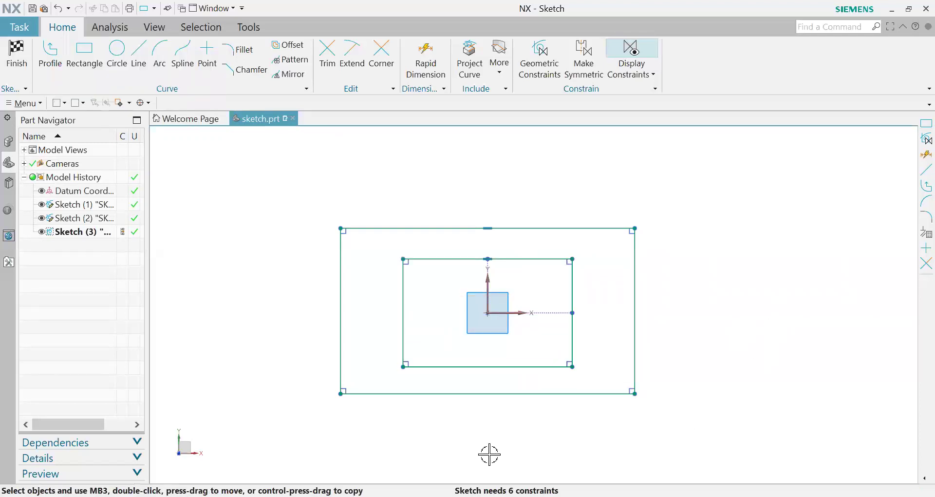
pyautogui.keyDown('shift'); pyautogui.moveTo(489, 454); pyautogui.dragTo(452, 409, button='middle'); pyautogui.keyUp('shift')
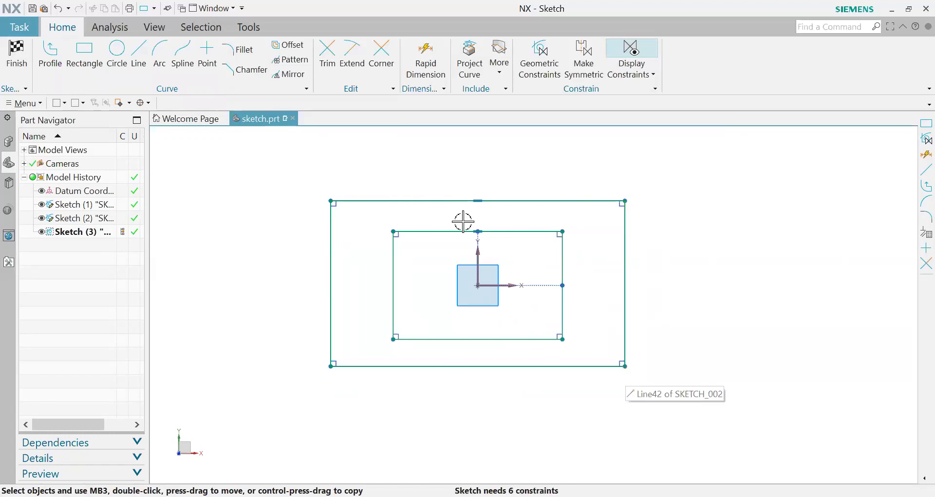
# Undo both rectangles, draw one centred on the origin and widen it symmetrically
pyautogui.hotkey('ctrl', 'z')
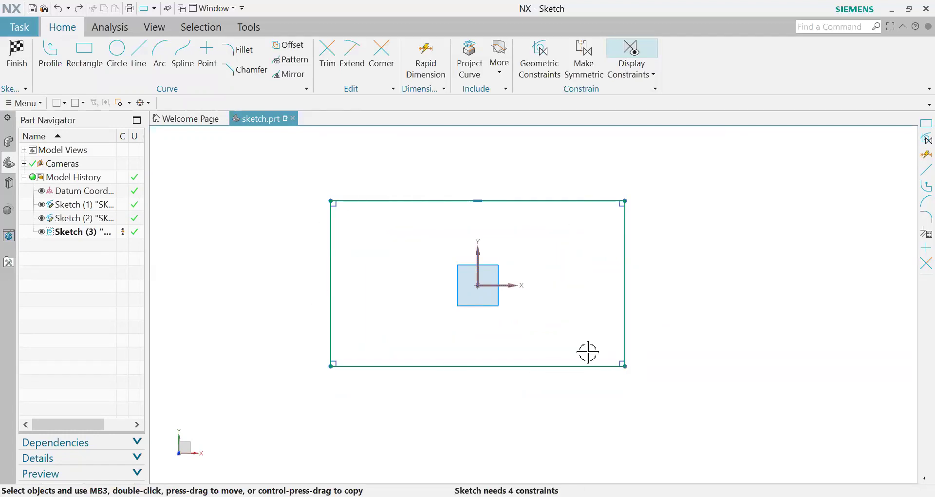
pyautogui.hotkey('ctrl', 'z')
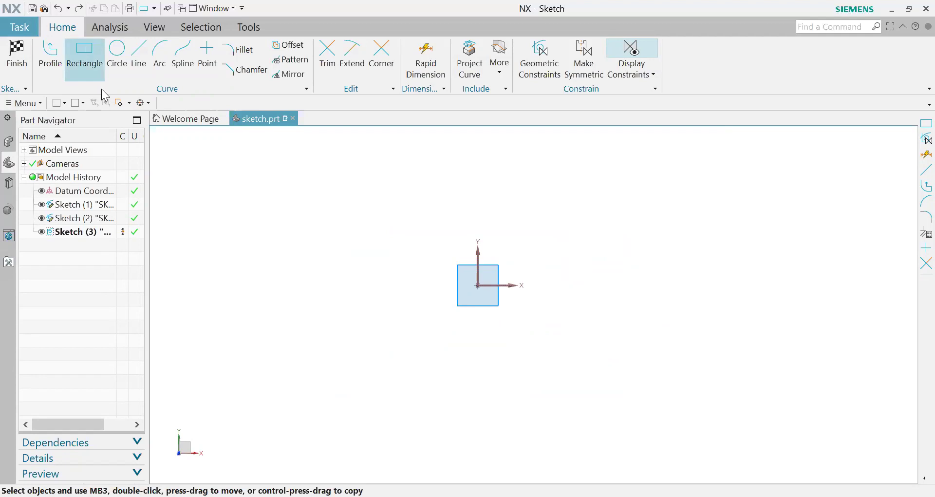
pyautogui.click(81, 55)
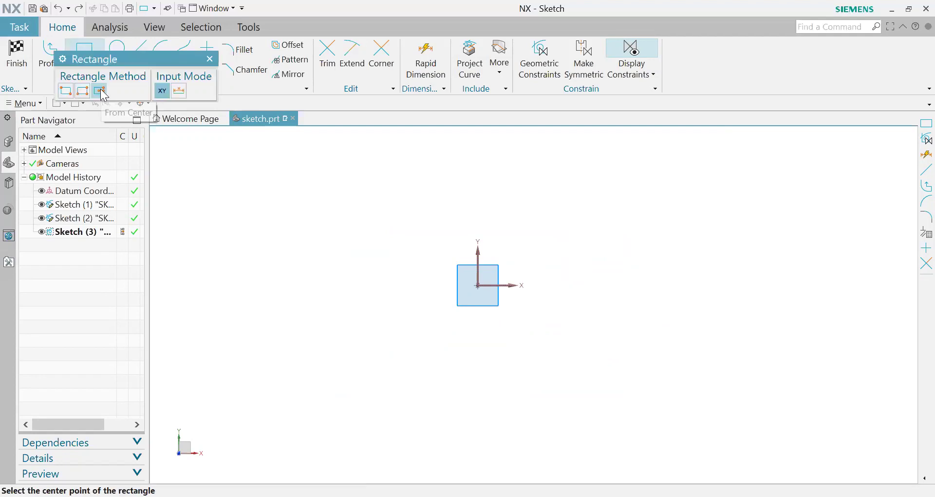
pyautogui.click(495, 287)
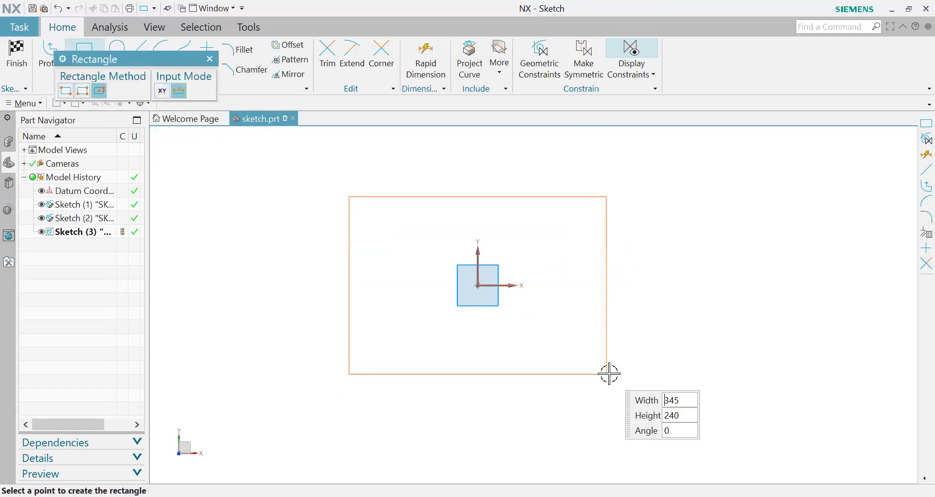
pyautogui.click(606, 374)
pyautogui.press('Escape')
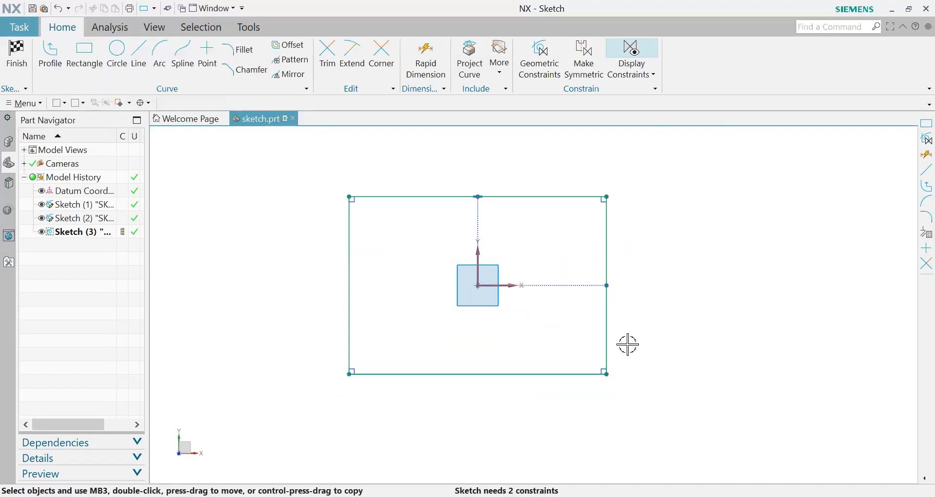
pyautogui.moveTo(606, 329)
pyautogui.mouseDown()
pyautogui.moveTo(668, 334)
pyautogui.moveTo(655, 335)
pyautogui.mouseUp()
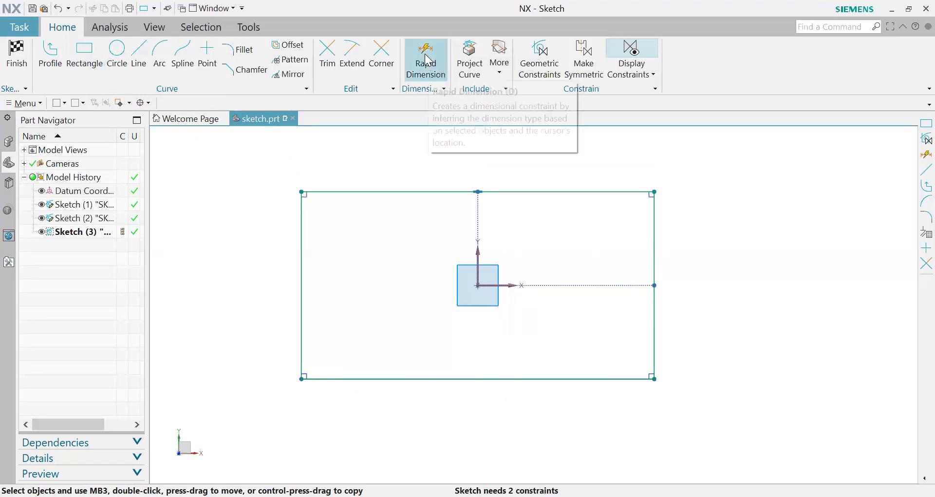
# Dimension the rectangle 479,8 by 264,6, then undo the dimensions and the rectangle
pyautogui.press('d')
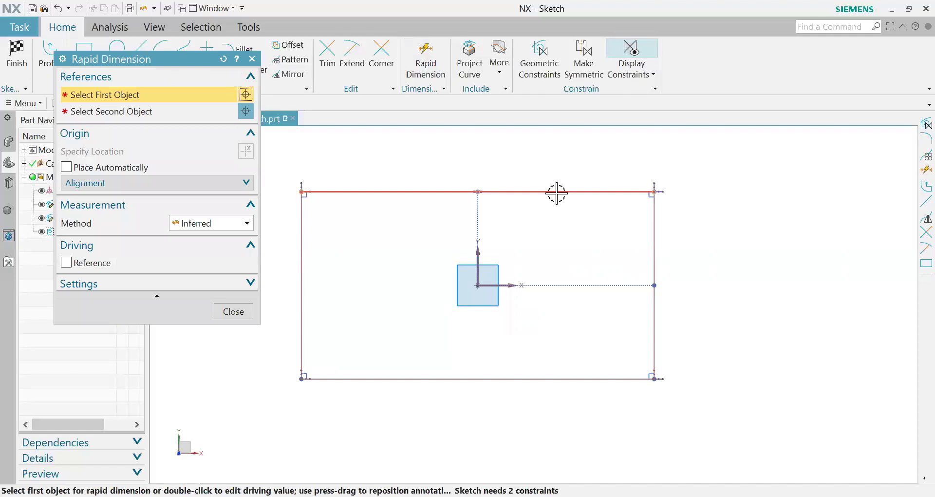
pyautogui.click(556, 193)
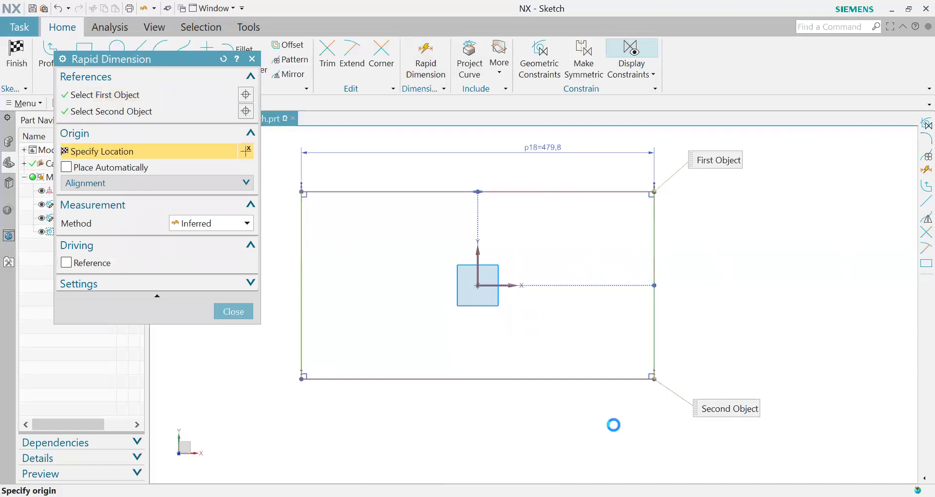
pyautogui.click(614, 426)
pyautogui.press('Escape')
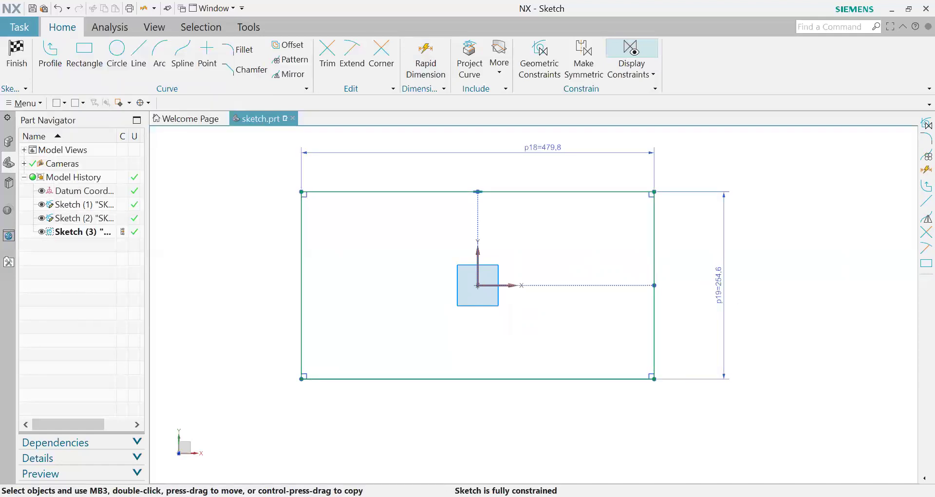
pyautogui.hotkey('ctrl', 'z')
pyautogui.hotkey('ctrl', 'z')
pyautogui.hotkey('ctrl', 'z')
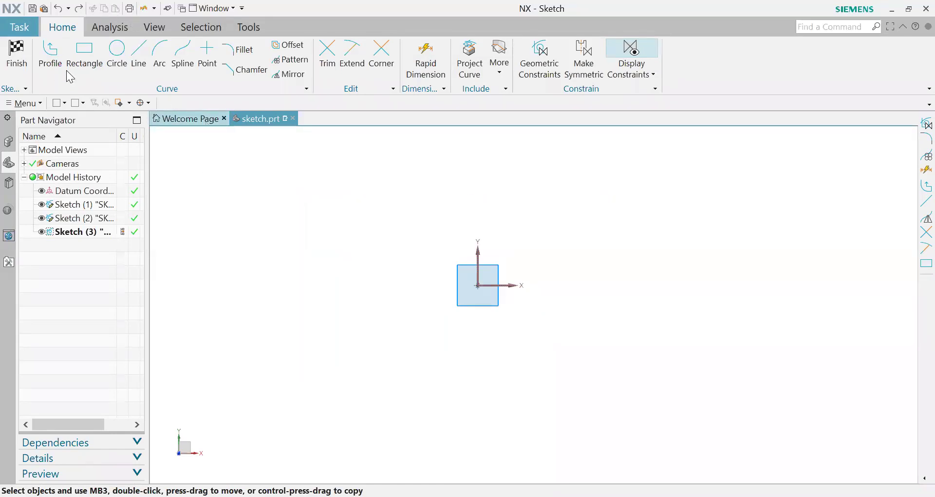
# Draw a Ø100 circle centred on the sketch origin
pyautogui.click(117, 51)
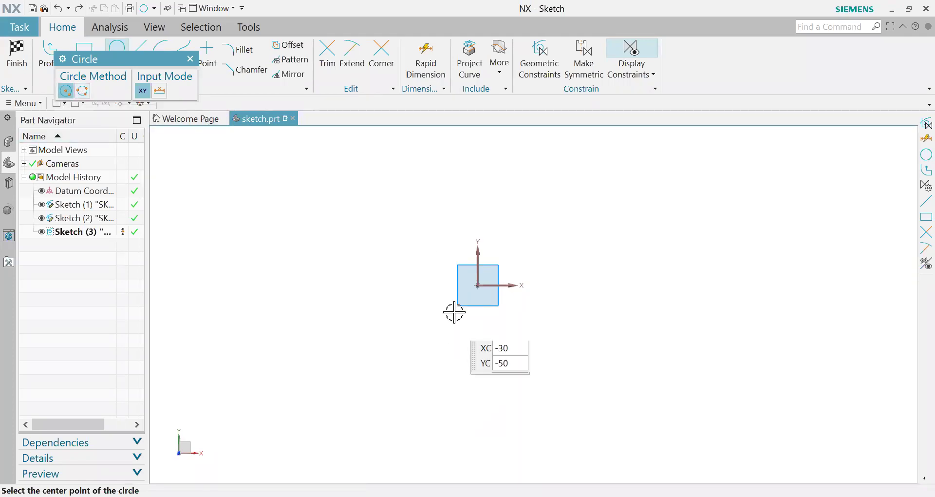
pyautogui.click(478, 285)
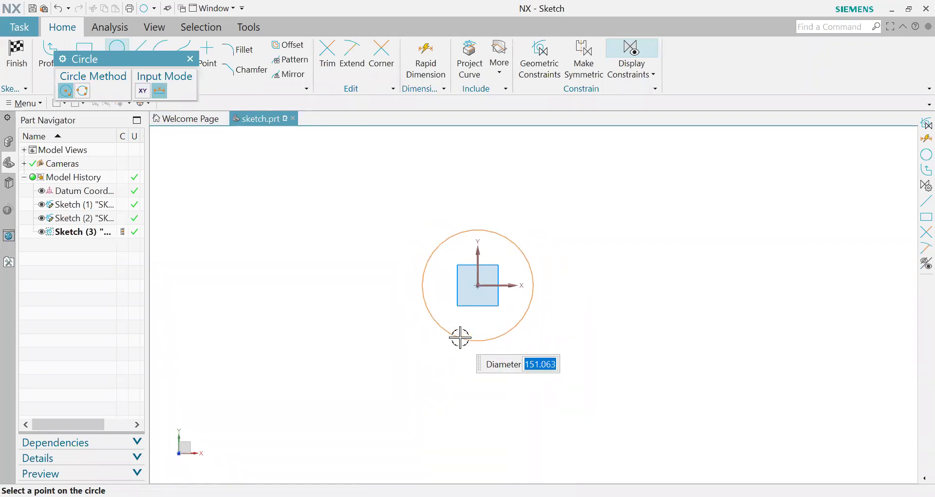
pyautogui.write('100')
pyautogui.press('Return')
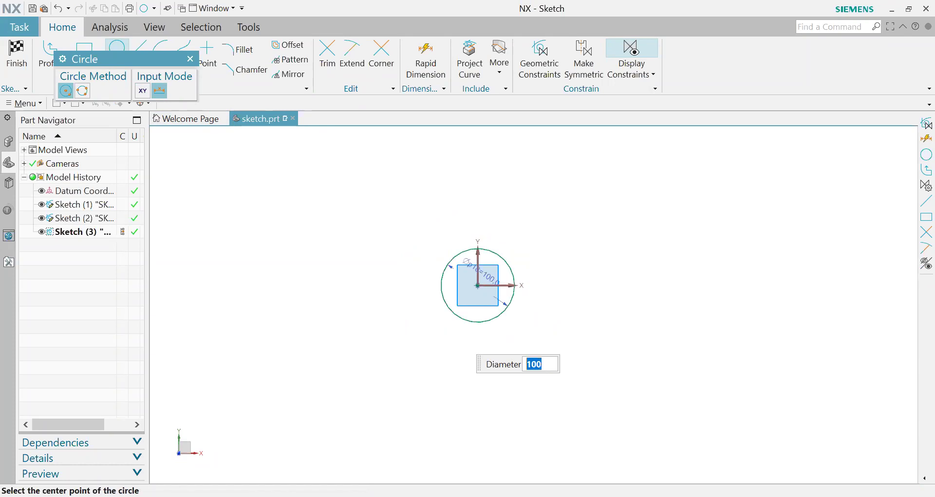
pyautogui.scroll(1, 498, 336)
pyautogui.scroll(3, 478, 377)
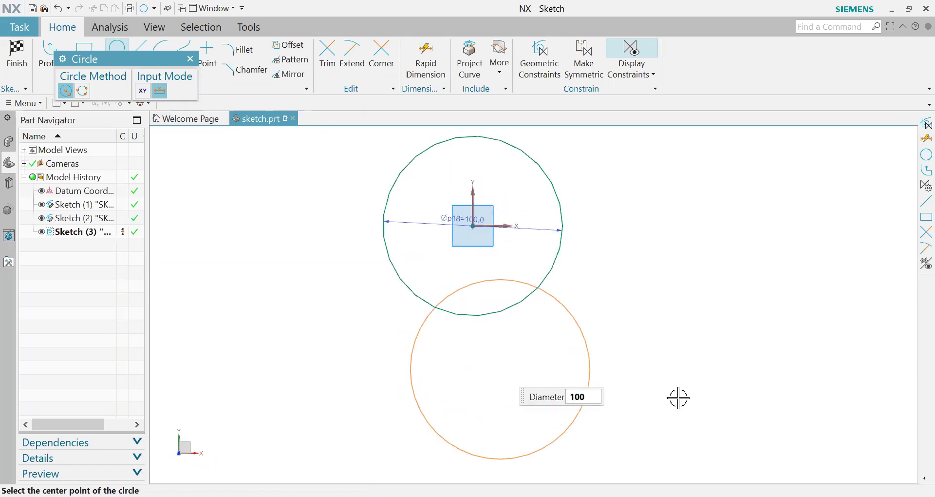
pyautogui.scroll(-2, 508, 295)
pyautogui.scroll(-2, 633, 307)
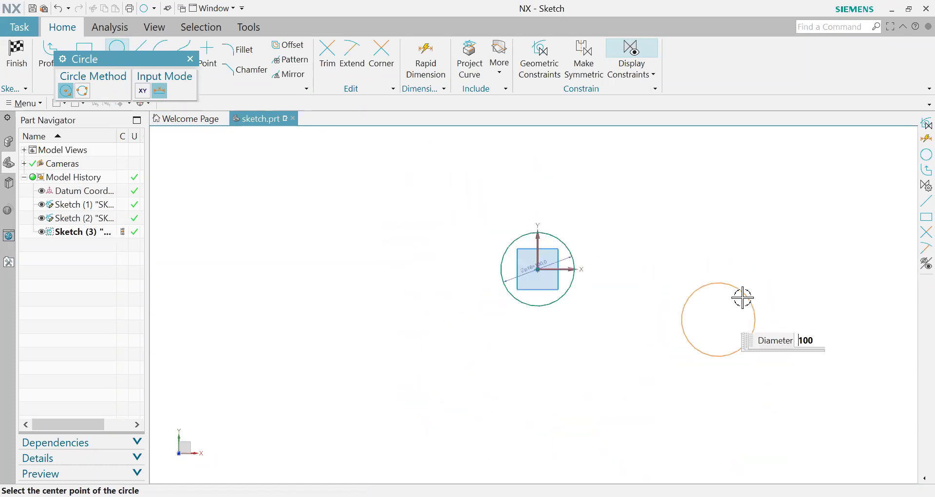
# Place four more Ø100 circles at right, below, upper left and left
pyautogui.click(706, 279)
pyautogui.click(530, 382)
pyautogui.click(365, 251)
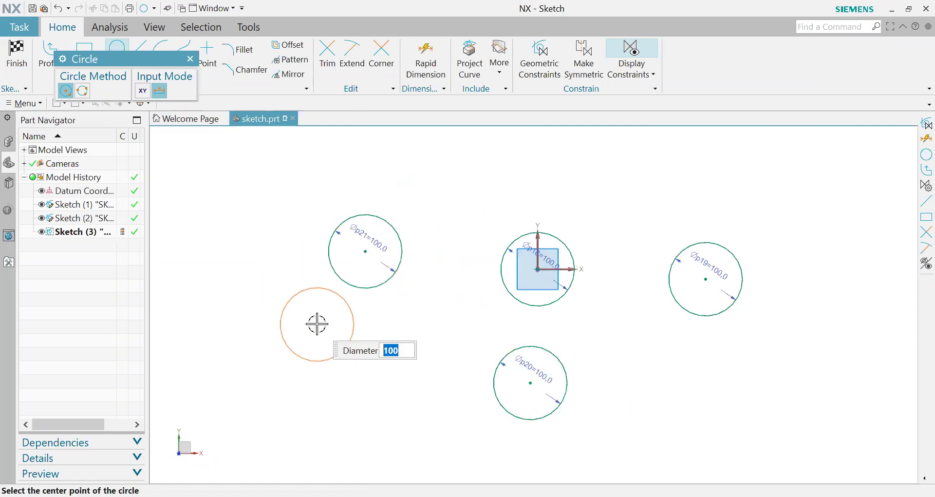
pyautogui.write('12')
pyautogui.click(317, 324)
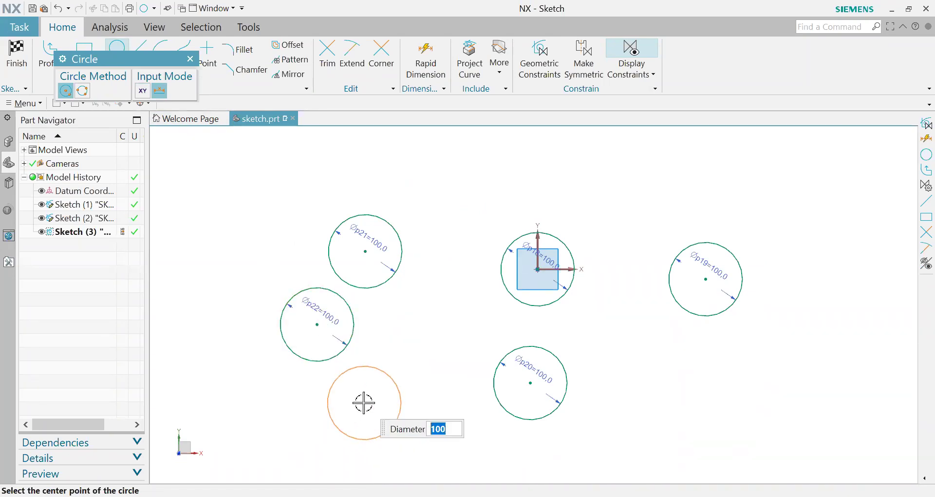
pyautogui.write('120')
# Add Ø120, Ø150 and Ø200 circles at lower left, lower right and upper right
pyautogui.press('Return')
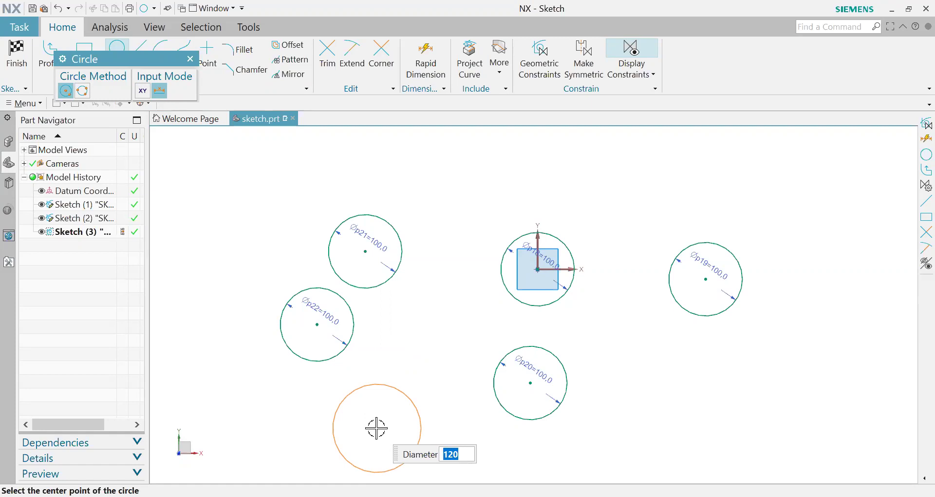
pyautogui.click(387, 414)
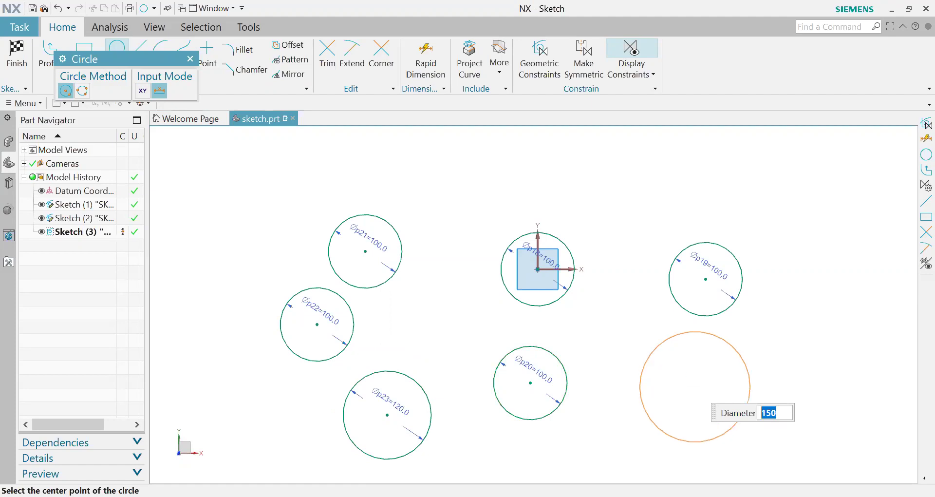
pyautogui.click(694, 387)
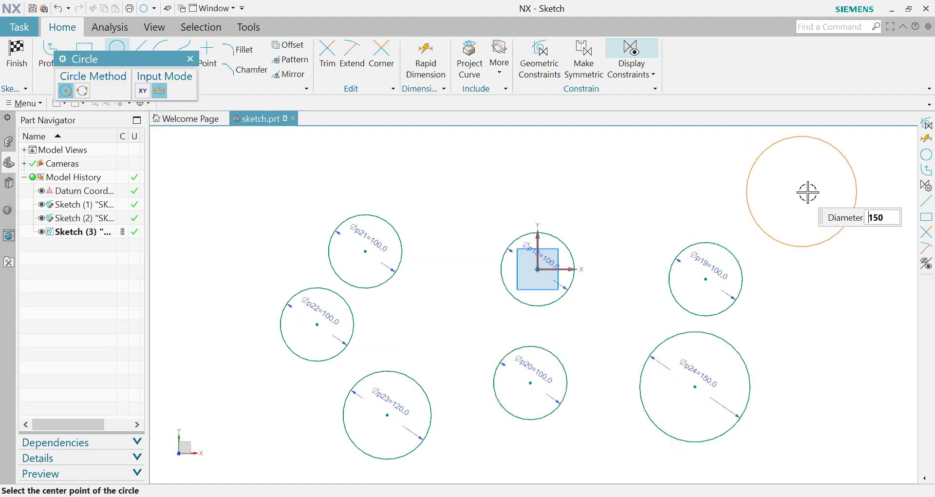
pyautogui.write('200')
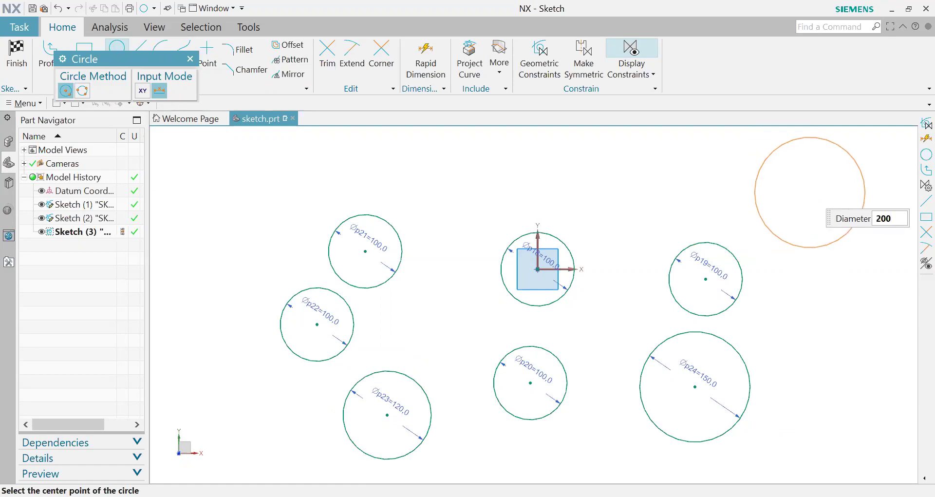
pyautogui.click(823, 248)
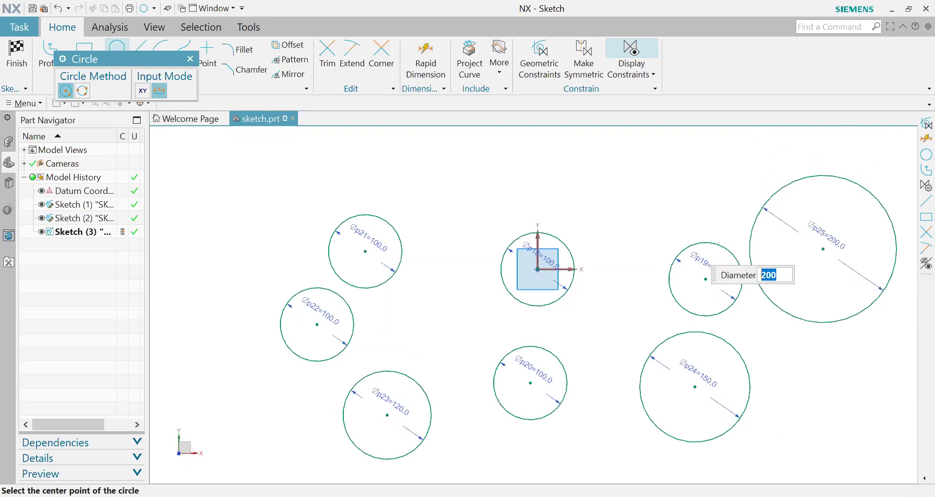
pyautogui.press('Escape')
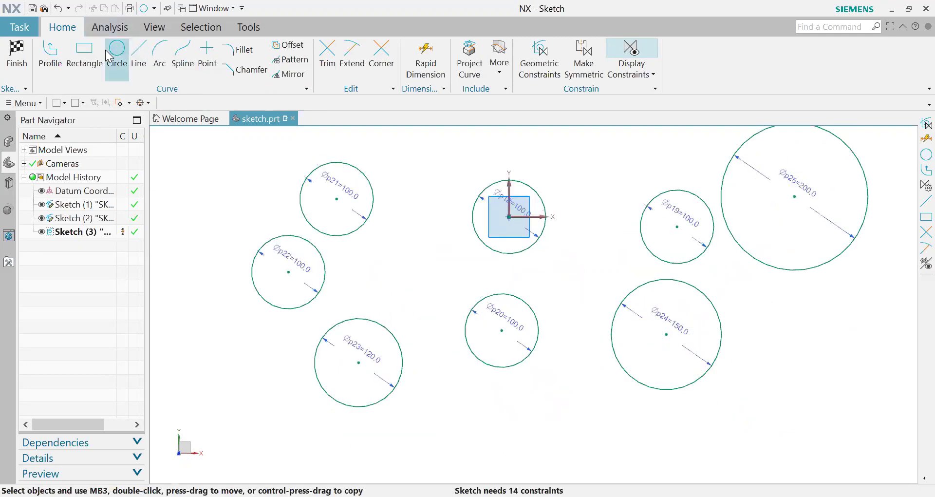
# Delete the upper-left, left, lower-middle and right Ø100 circles
pyautogui.scroll(-1, 689, 266)
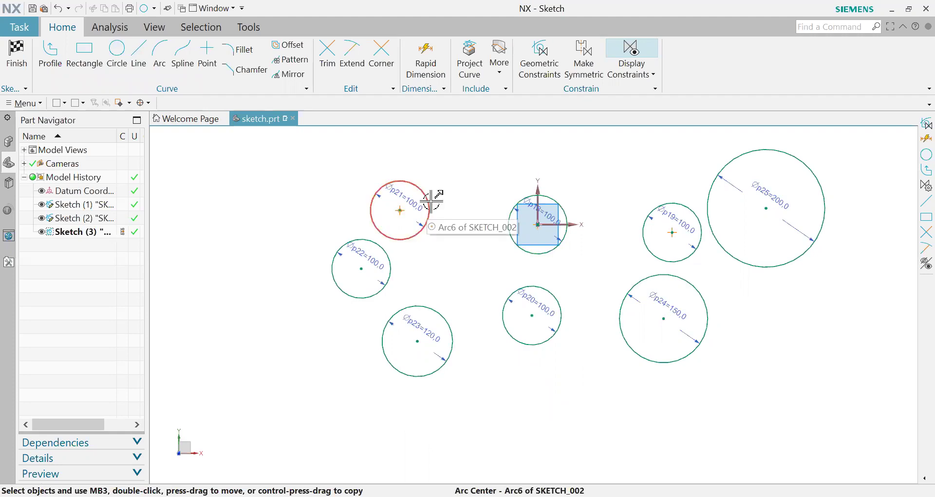
pyautogui.click(400, 239)
pyautogui.click(390, 260)
pyautogui.click(561, 299)
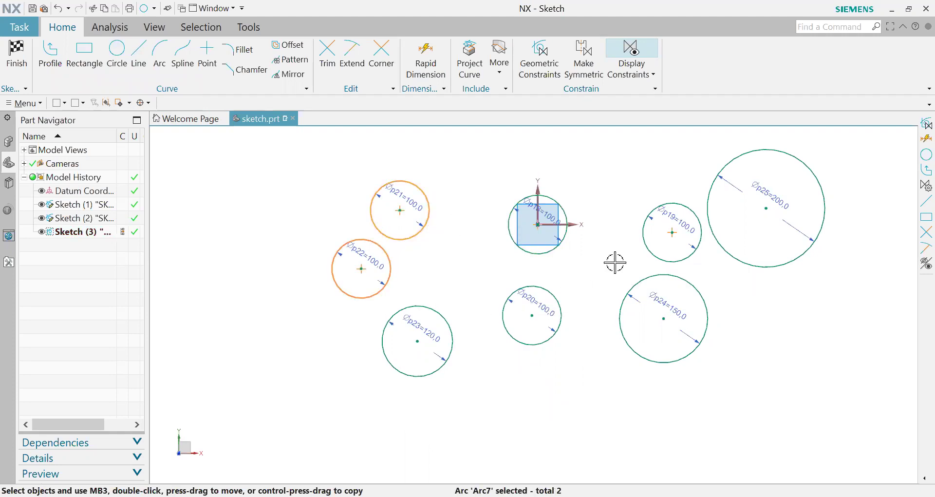
pyautogui.click(640, 245)
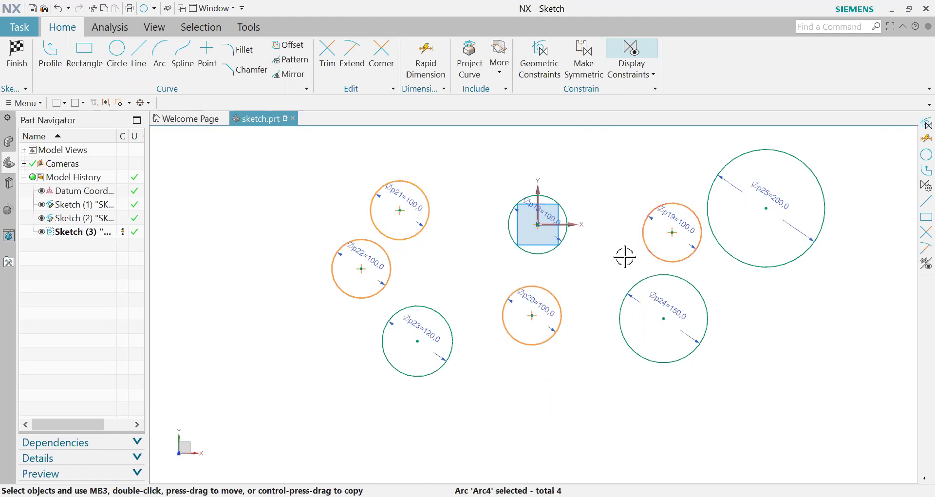
pyautogui.press('Delete')
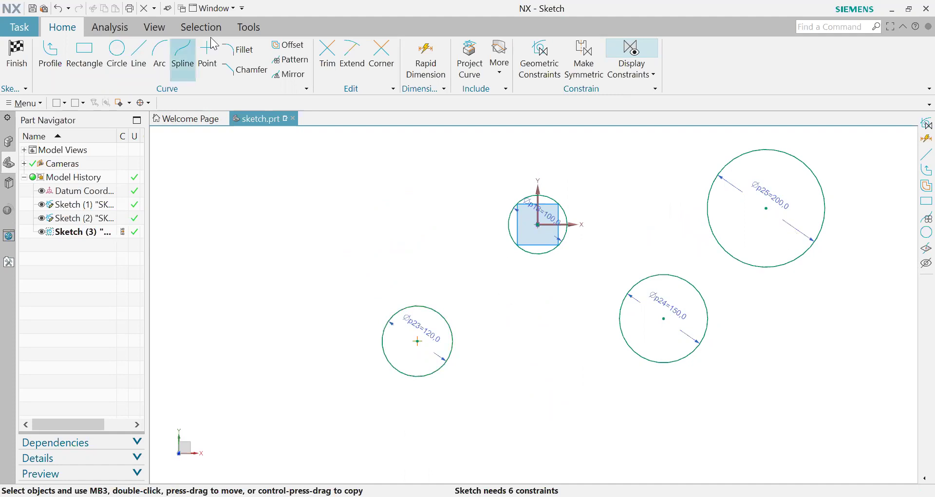
# With Automatic Selection Progression off, make the Ø120, Ø150 and Ø200 circles concentric with the Ø100 origin circle
pyautogui.click(533, 68)
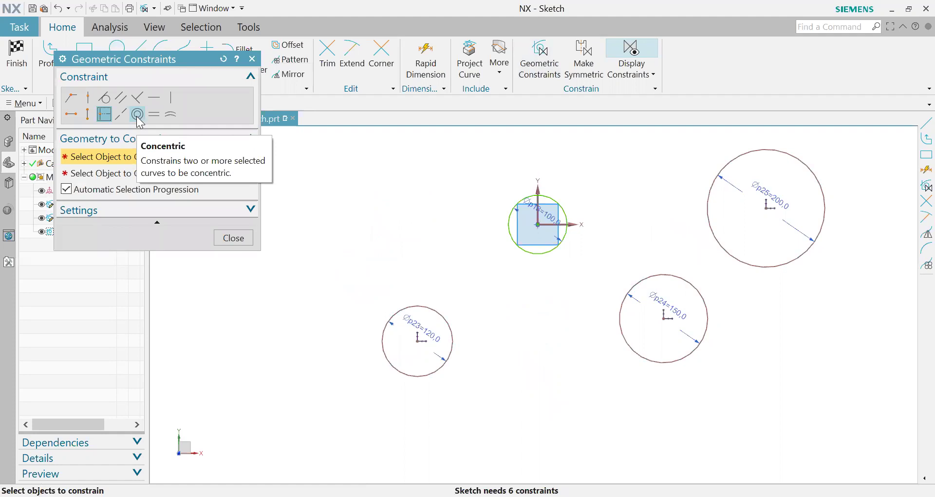
pyautogui.click(138, 118)
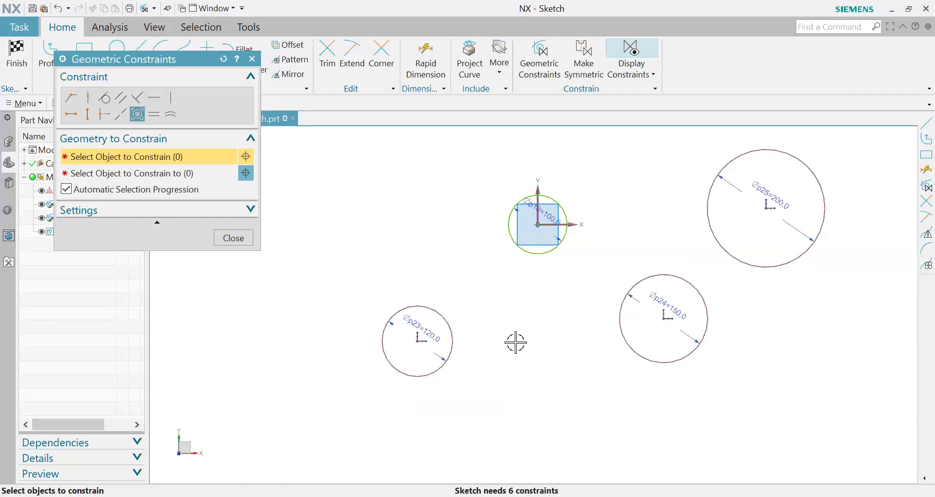
pyautogui.click(236, 242)
pyautogui.click(534, 66)
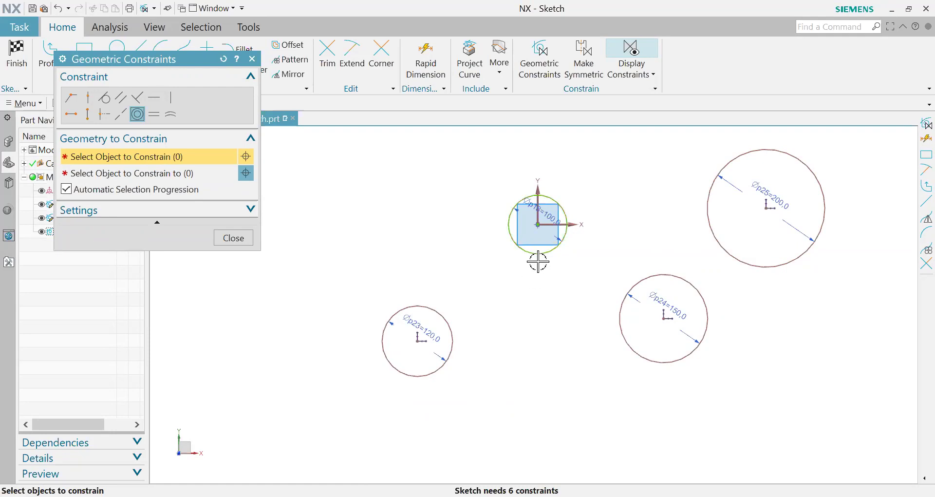
pyautogui.click(233, 238)
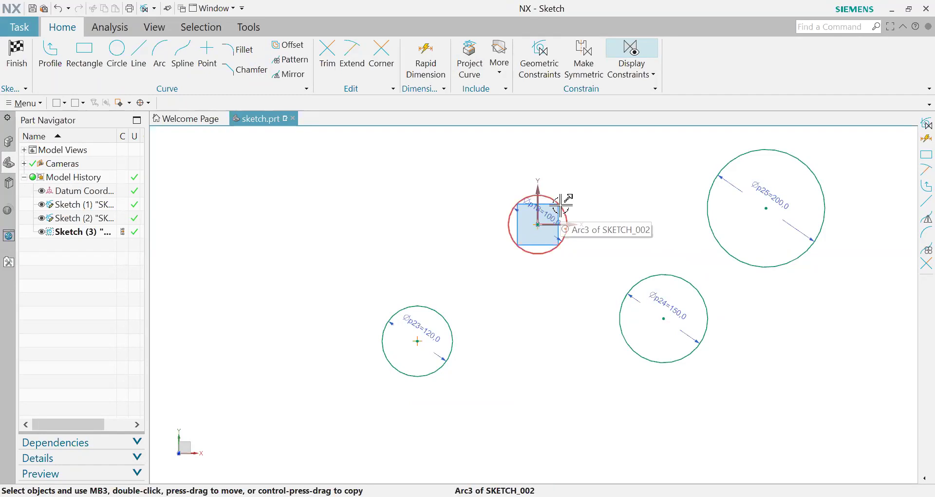
pyautogui.click(550, 65)
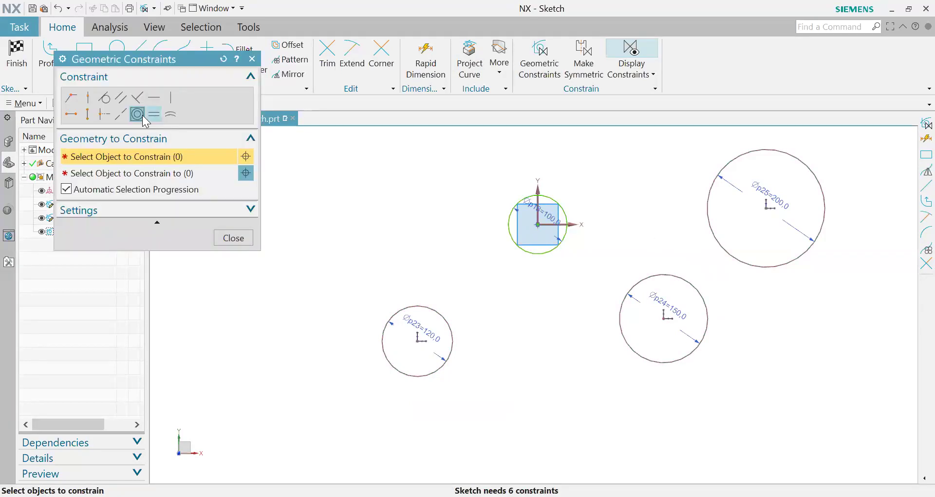
pyautogui.click(67, 188)
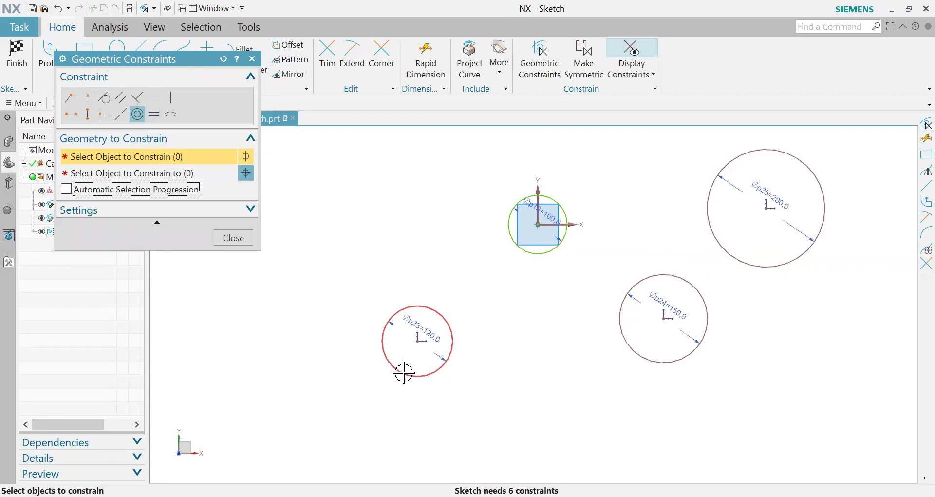
pyautogui.click(403, 372)
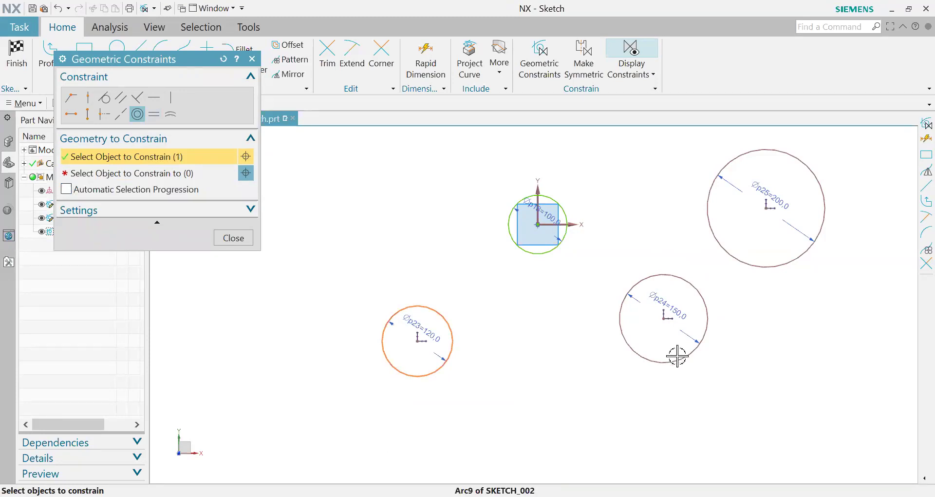
pyautogui.click(142, 176)
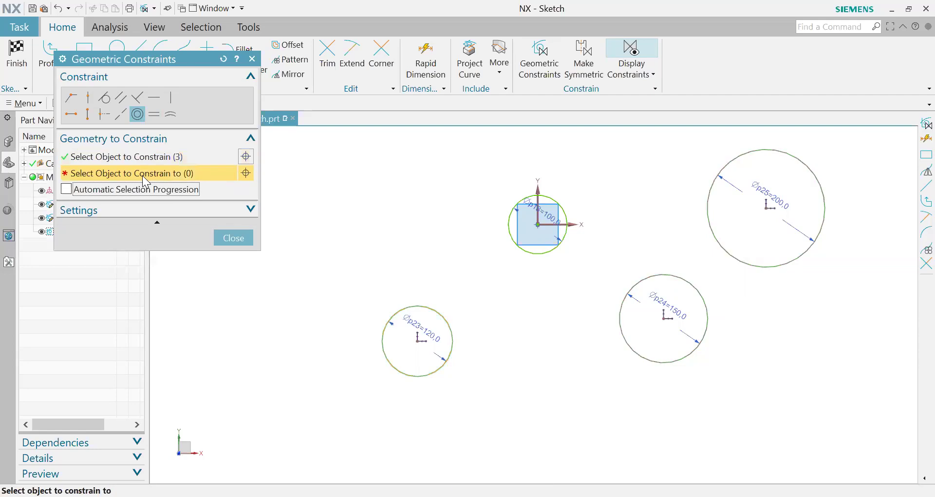
pyautogui.click(540, 254)
pyautogui.click(233, 238)
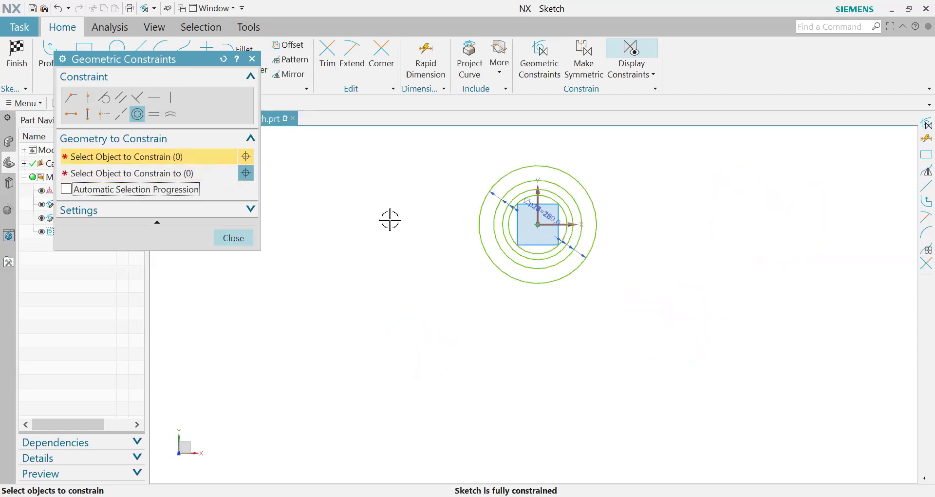
# Window-select the four concentric circles and their dimensions around the origin and delete them
pyautogui.scroll(-2, 542, 230)
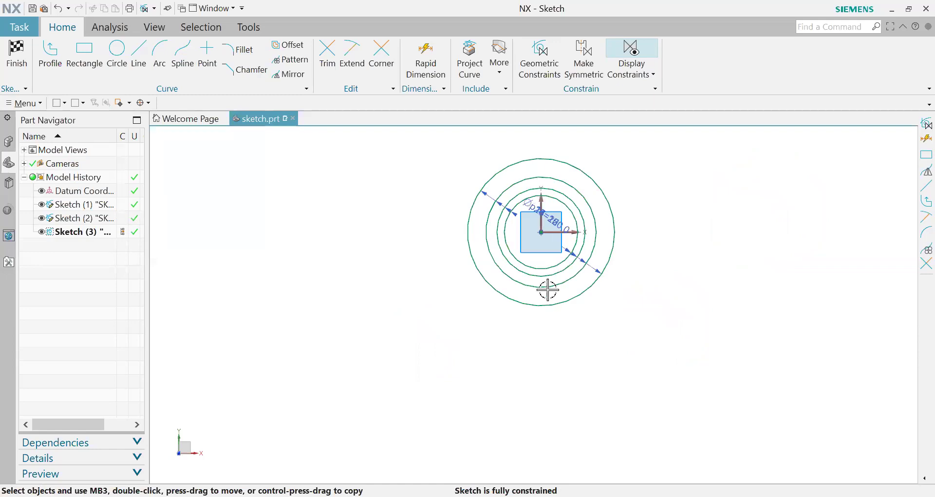
pyautogui.scroll(-3, 557, 274)
pyautogui.scroll(2, 666, 323)
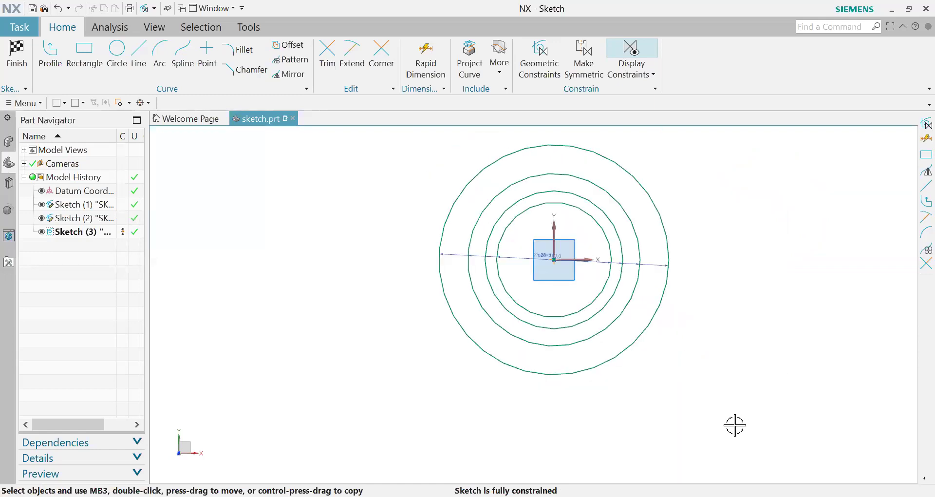
pyautogui.scroll(2, 582, 276)
pyautogui.scroll(-1, 641, 197)
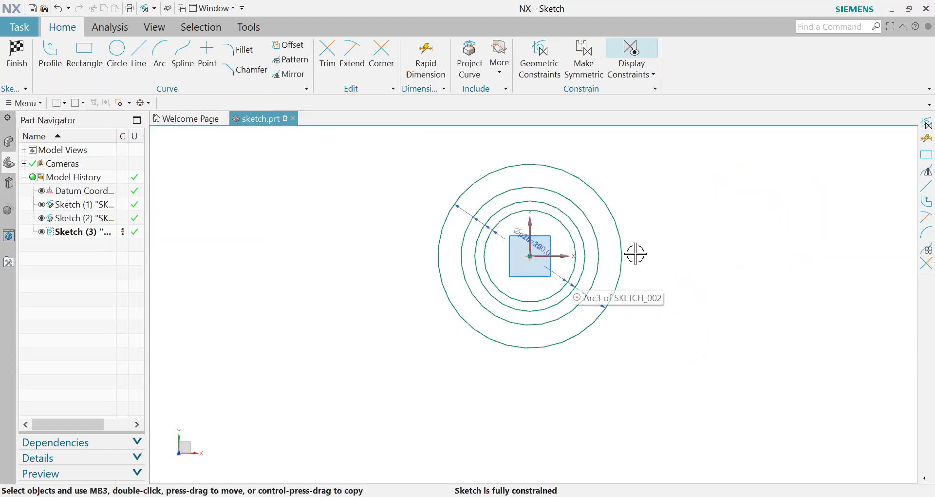
pyautogui.scroll(1, 653, 228)
pyautogui.moveTo(367, 144)
pyautogui.mouseDown()
pyautogui.moveTo(696, 388)
pyautogui.moveTo(701, 404)
pyautogui.mouseUp()
pyautogui.press('Delete')
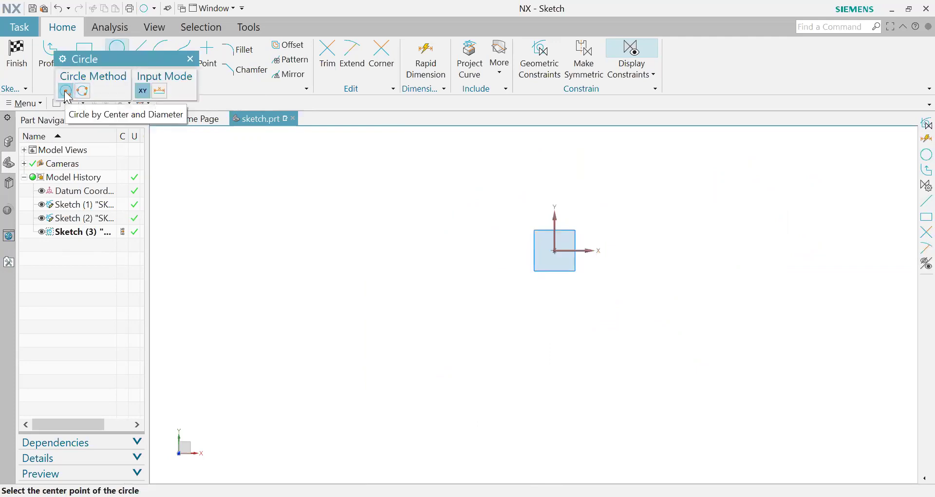
# Add a centre-diameter circle, then a large three-point circle touching the left and bottom circles
pyautogui.click(415, 213)
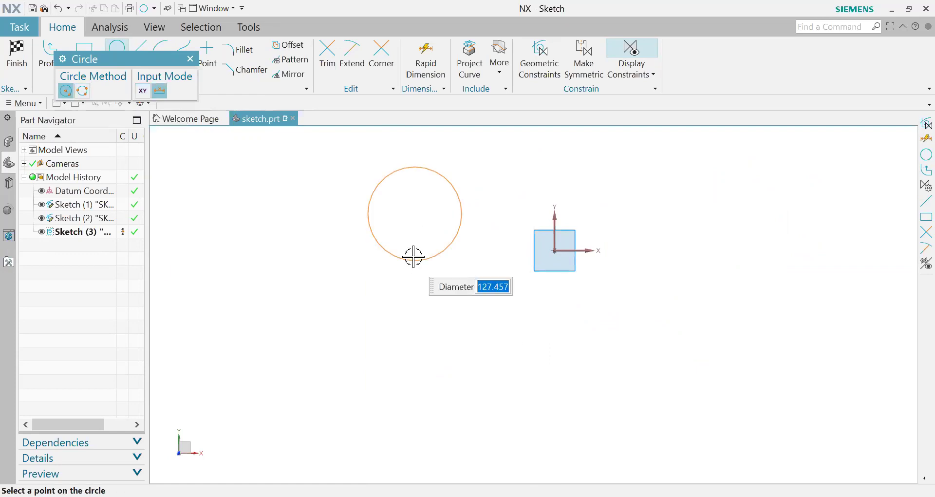
pyautogui.click(414, 254)
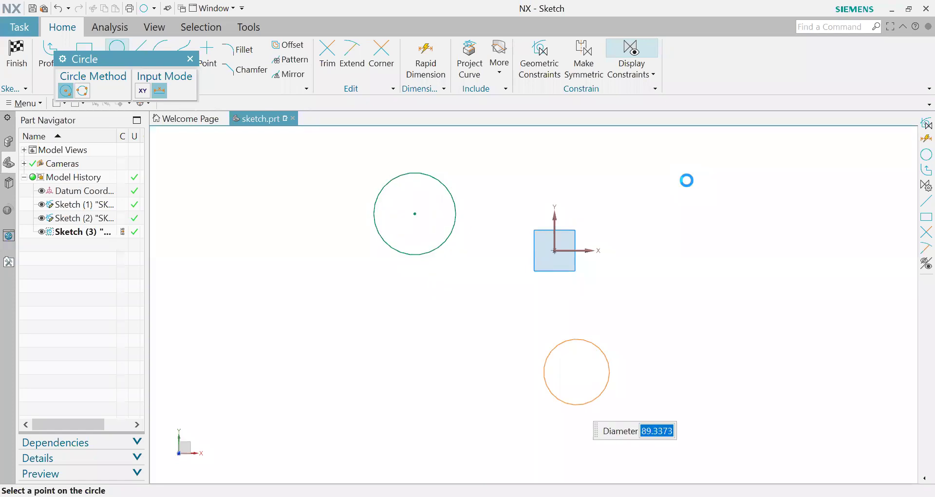
pyautogui.click(128, 54)
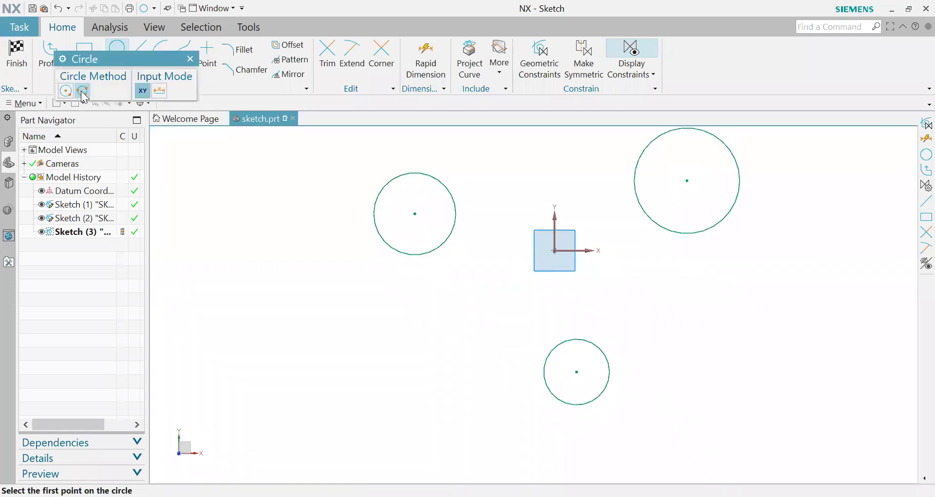
pyautogui.click(523, 284)
pyautogui.click(579, 338)
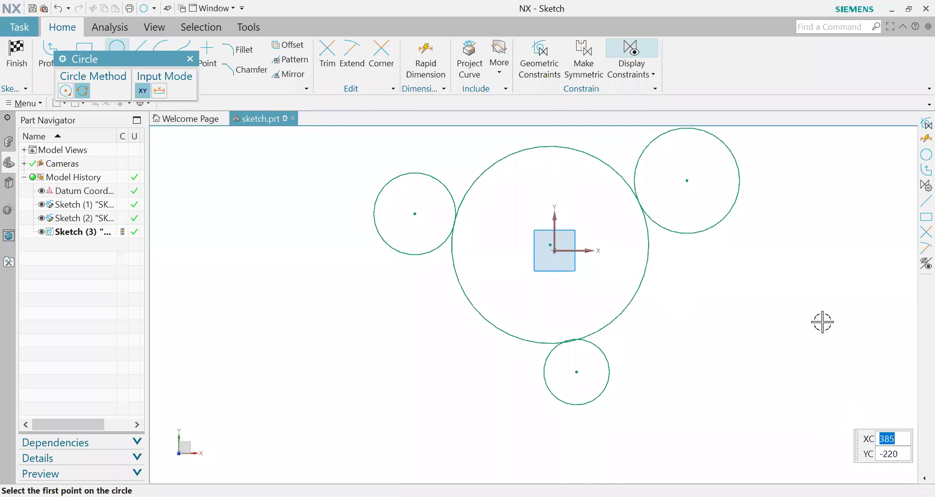
pyautogui.press('Escape')
pyautogui.scroll(1, 706, 322)
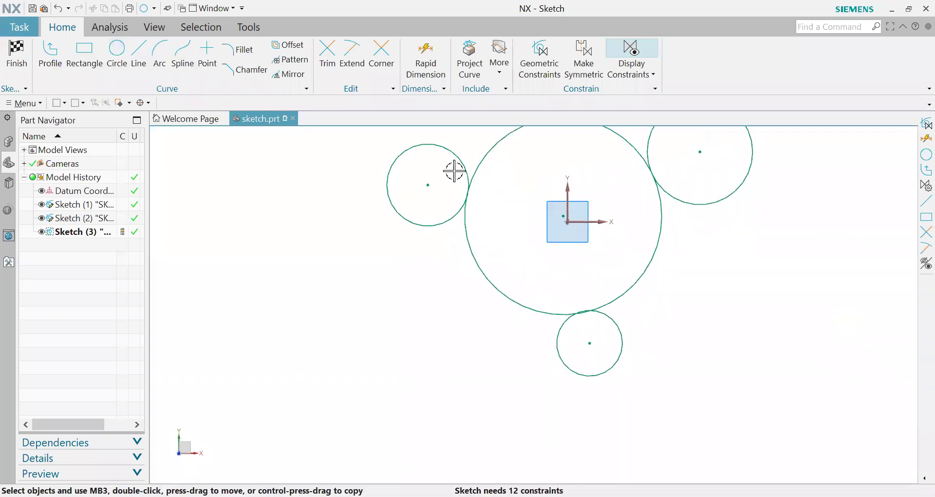
# With Automatic Selection Progression on, apply Tangent between the large circle and the bottom circle
pyautogui.scroll(4, 605, 338)
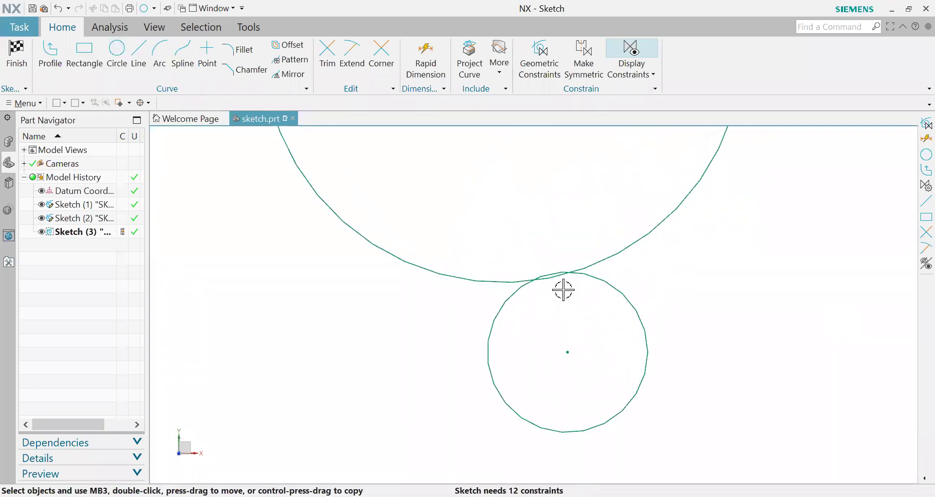
pyautogui.scroll(-3, 576, 334)
pyautogui.scroll(-1, 509, 293)
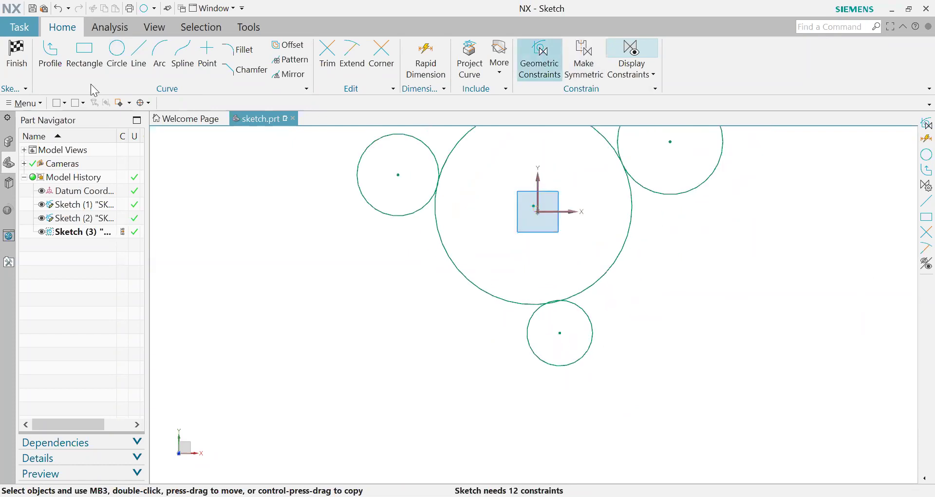
pyautogui.click(104, 98)
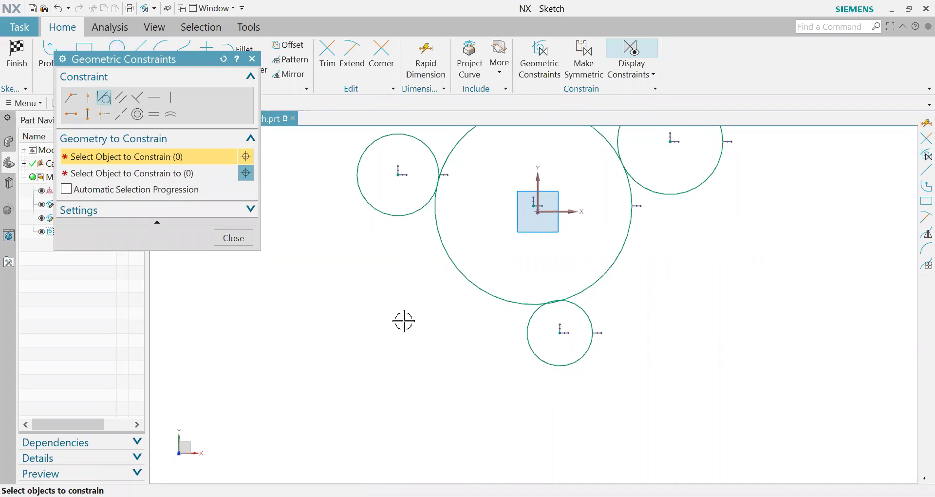
pyautogui.click(507, 298)
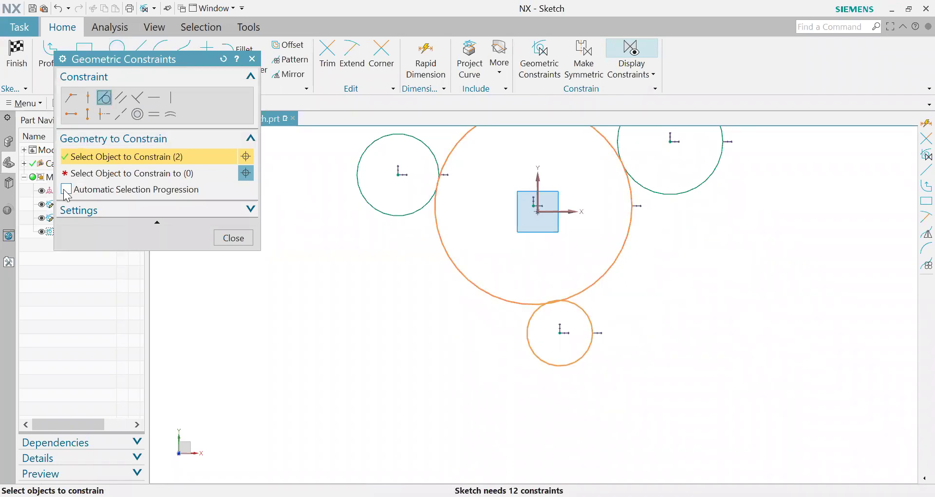
pyautogui.click(224, 59)
pyautogui.click(140, 188)
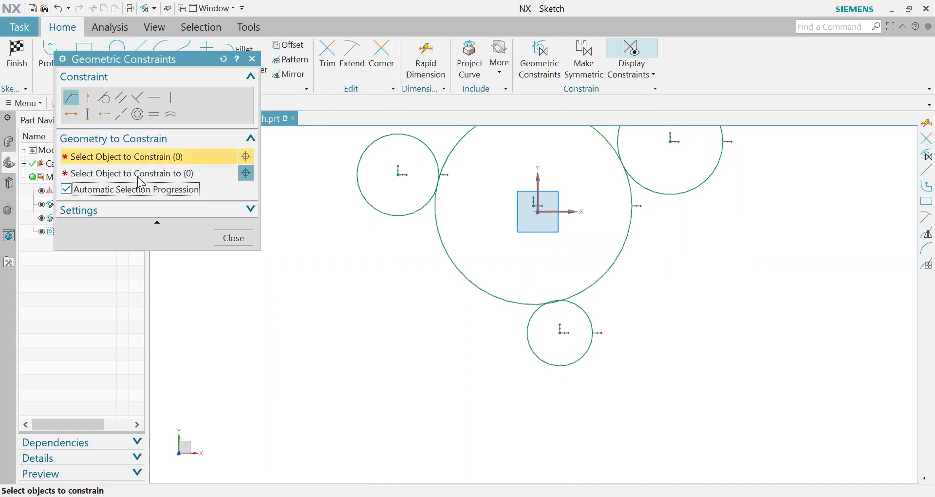
pyautogui.click(108, 96)
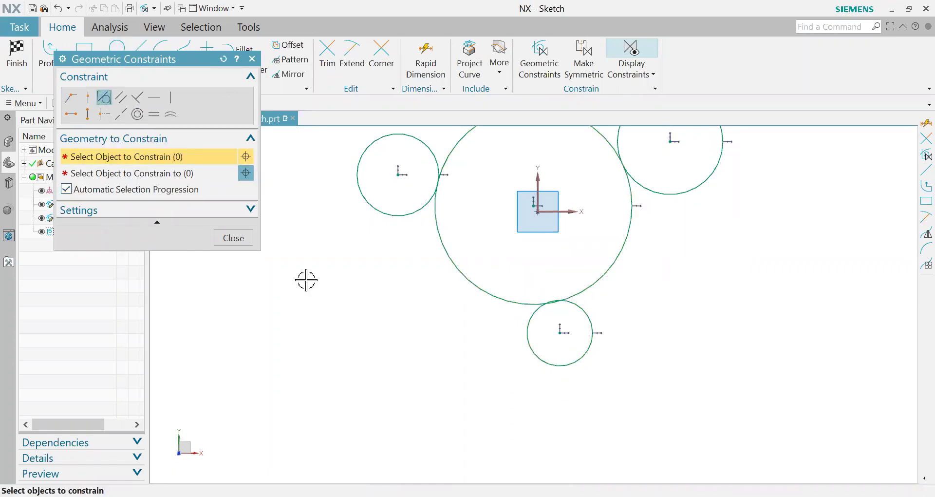
pyautogui.click(472, 283)
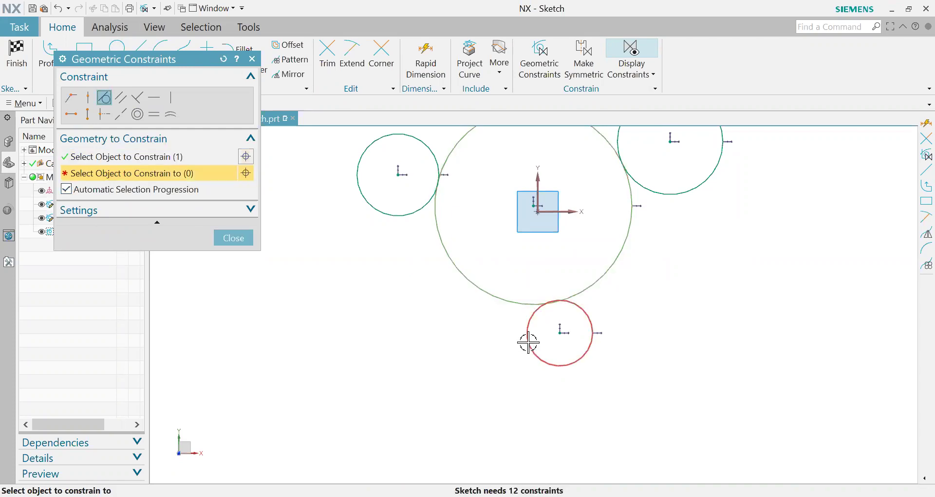
pyautogui.click(528, 343)
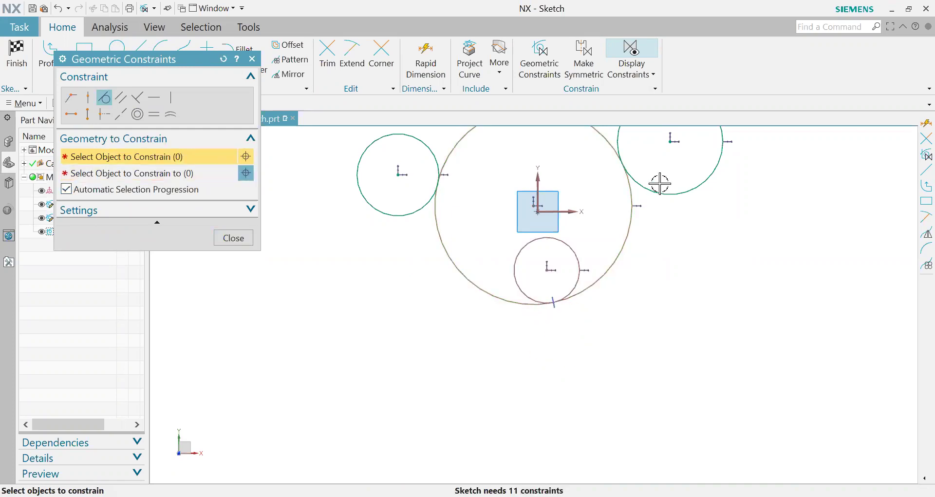
pyautogui.click(242, 237)
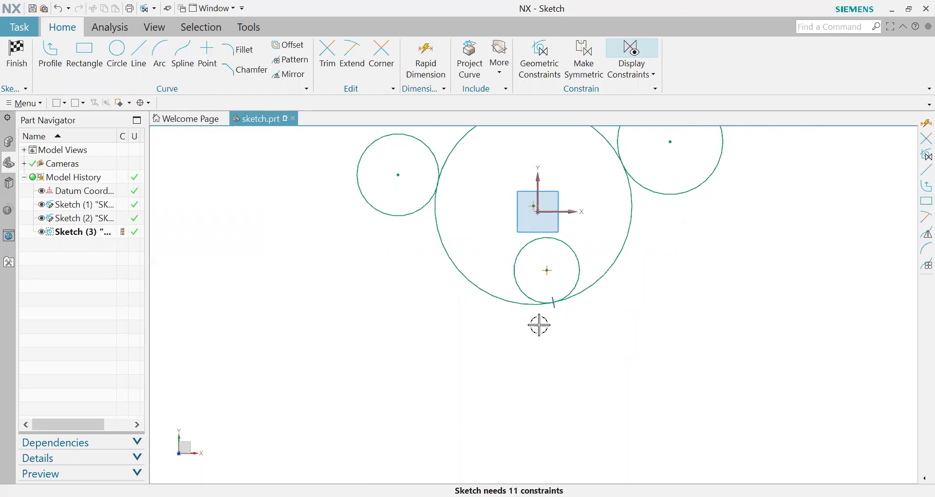
# Launch Alternate Solution from the Display Constraints drop-down in the Home tab's Constrain group
pyautogui.click(913, 93)
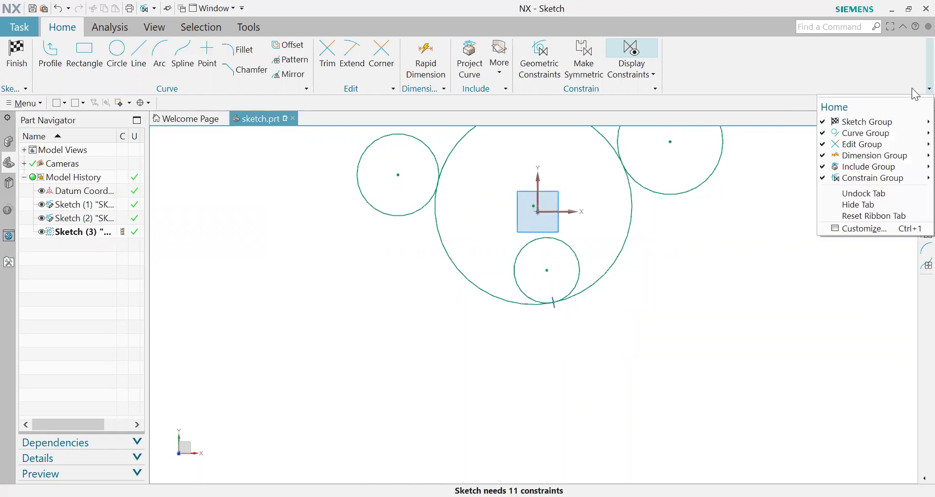
pyautogui.click(655, 90)
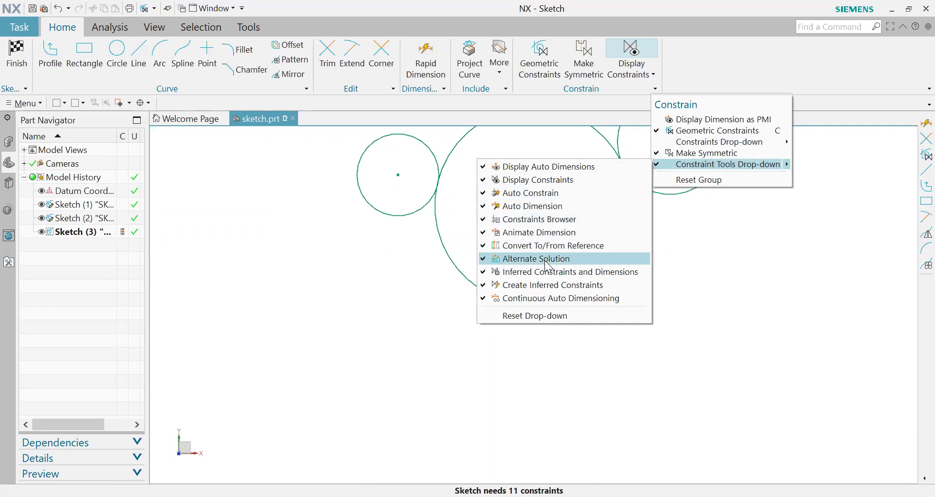
pyautogui.click(898, 70)
pyautogui.click(928, 89)
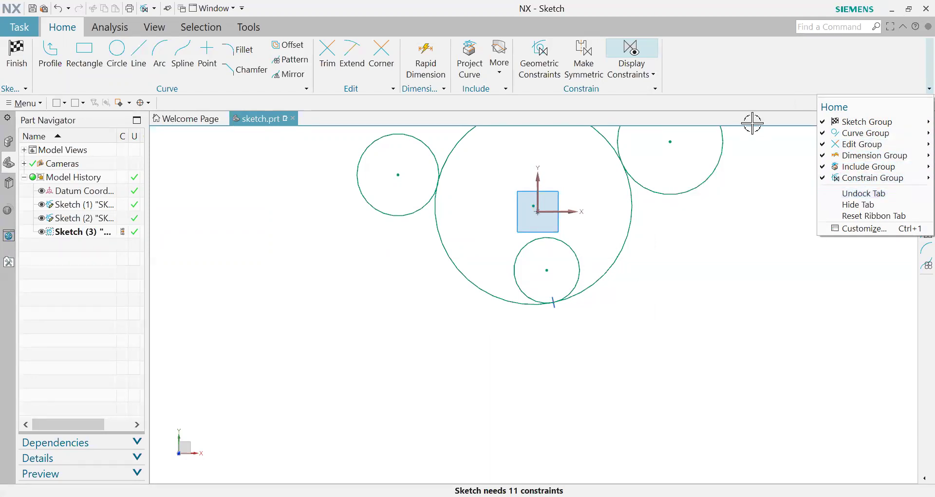
pyautogui.click(657, 90)
pyautogui.click(655, 90)
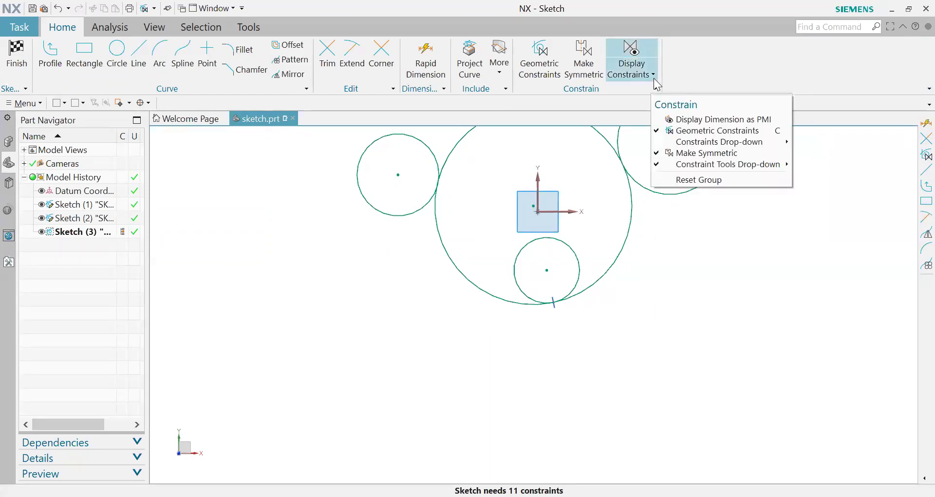
pyautogui.click(653, 74)
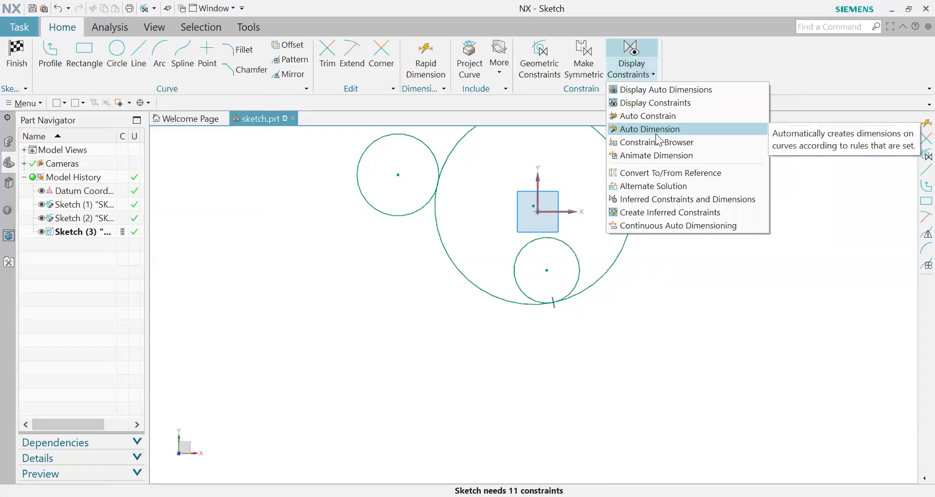
pyautogui.click(653, 186)
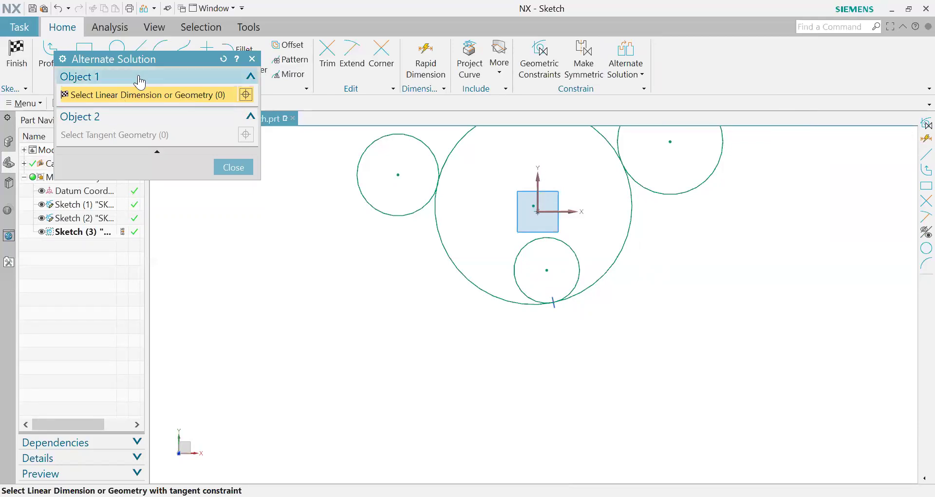
# Select the large circle in Alternate Solution to flip the tangency, then close the dialog
pyautogui.click(624, 250)
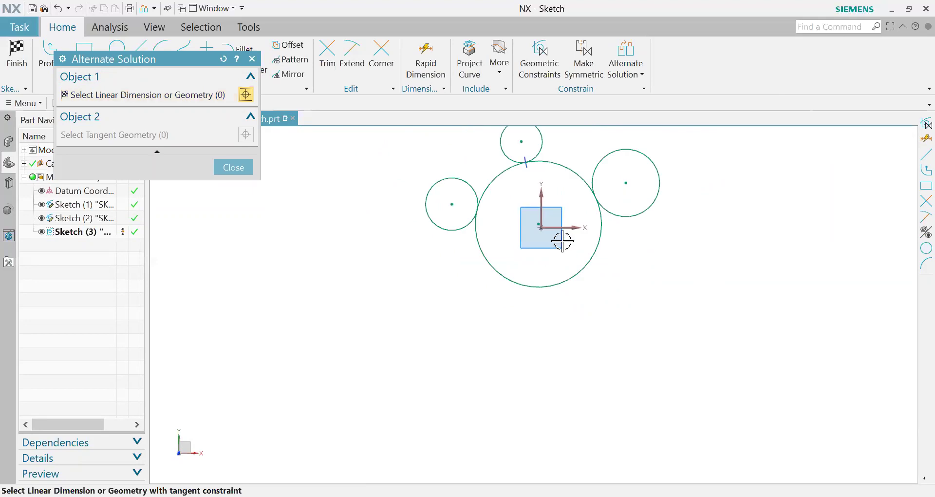
pyautogui.scroll(-2, 562, 241)
pyautogui.scroll(1, 552, 189)
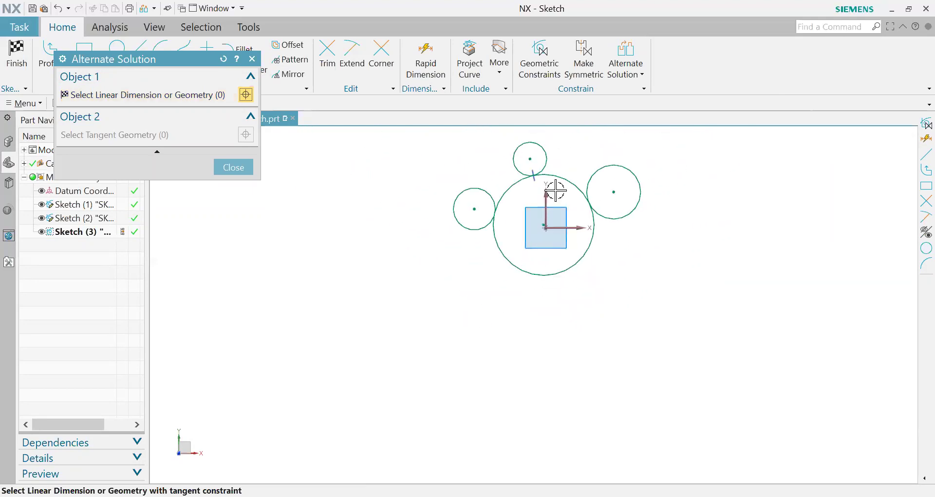
pyautogui.scroll(1, 553, 221)
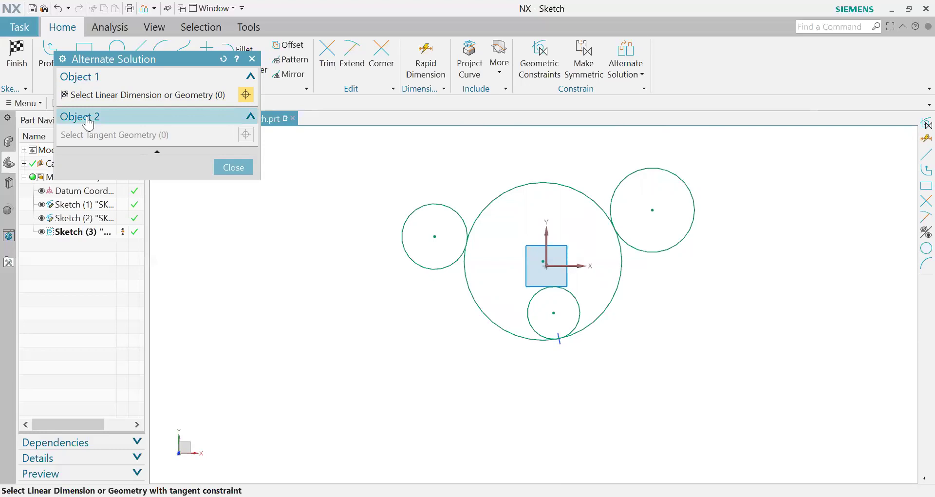
pyautogui.click(234, 148)
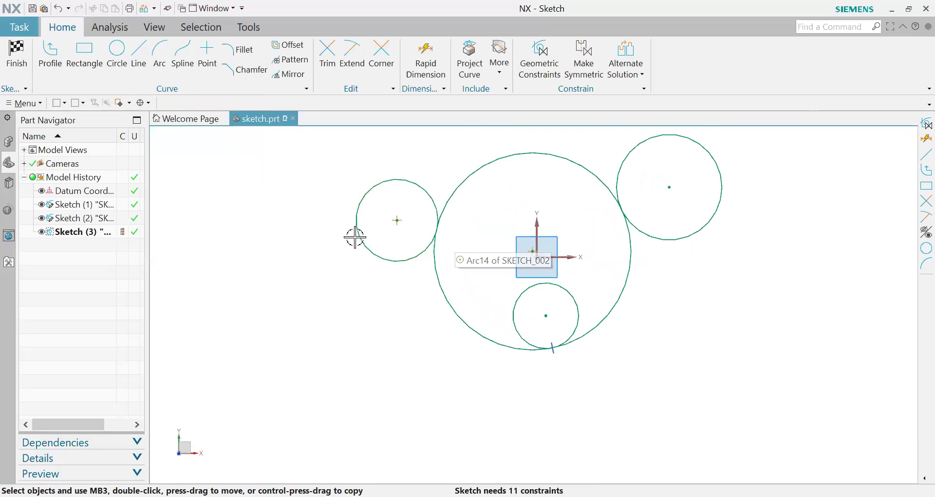
# Make the left circle tangent to the big circle using Geometric Constraints (C)
pyautogui.press('c')
pyautogui.click(422, 193)
pyautogui.click(445, 207)
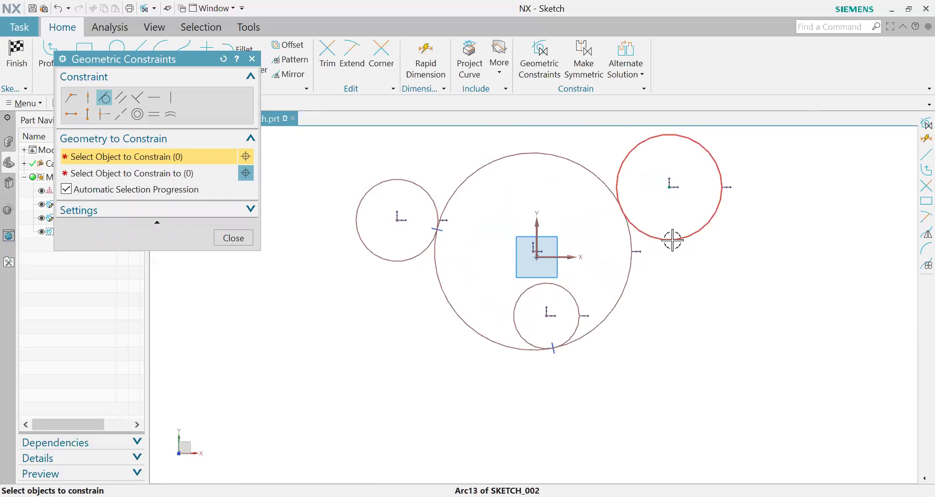
pyautogui.scroll(5, 672, 240)
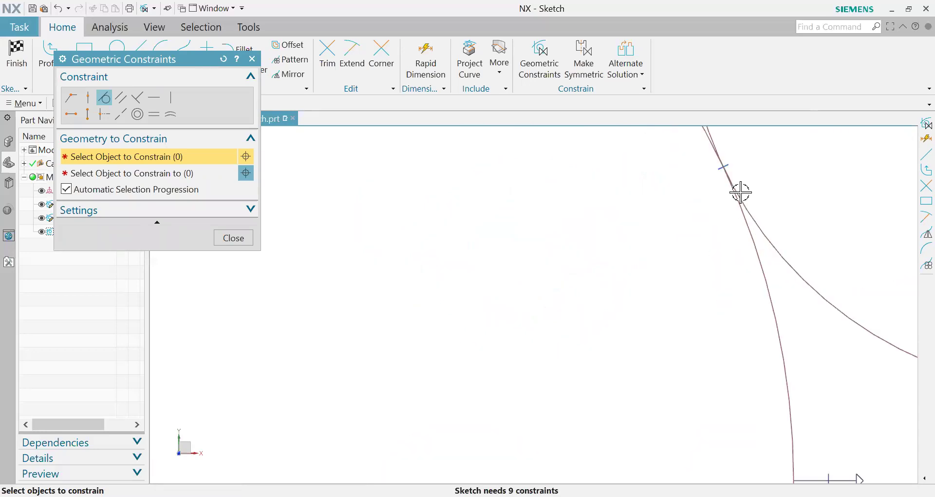
pyautogui.press('Escape')
# Select every curve with Ctrl+A and delete all the circles
pyautogui.scroll(-3, 715, 185)
pyautogui.scroll(-2, 740, 229)
pyautogui.scroll(-2, 633, 254)
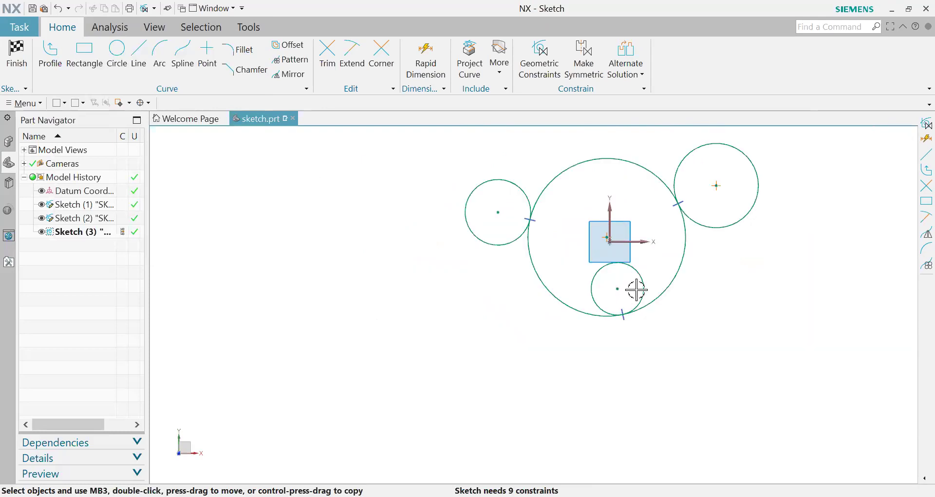
pyautogui.scroll(1, 643, 297)
pyautogui.scroll(-5, 560, 268)
pyautogui.hotkey('ctrl', 'a')
pyautogui.press('Delete')
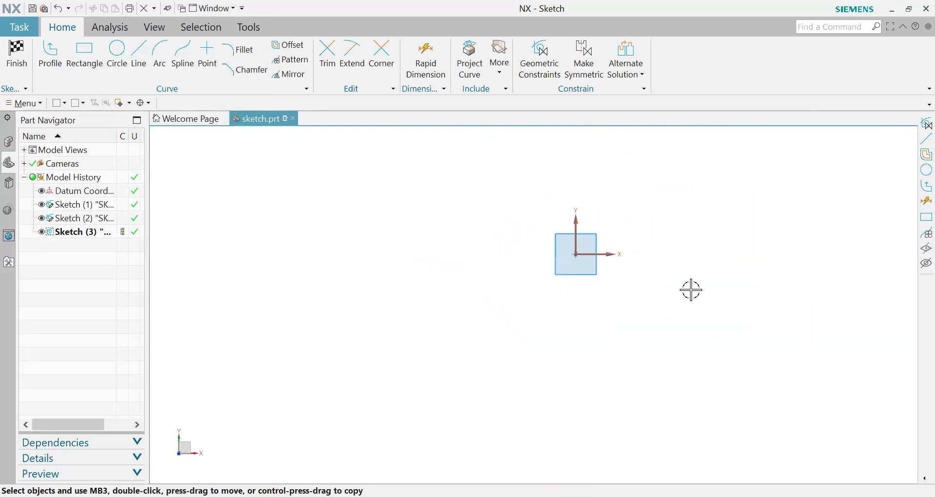
# Draw two slanted lines and a horizontal bottom line around the sketch origin
pyautogui.scroll(-1, 612, 278)
pyautogui.scroll(1, 613, 279)
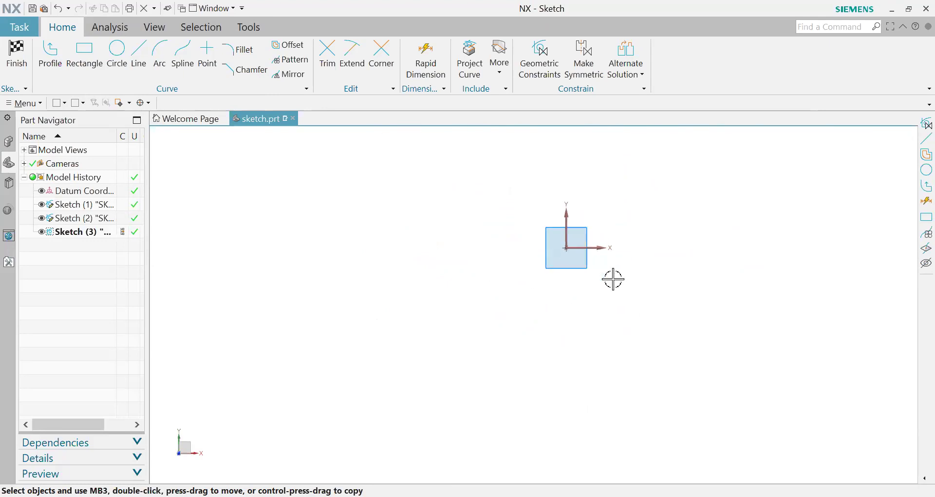
pyautogui.click(139, 49)
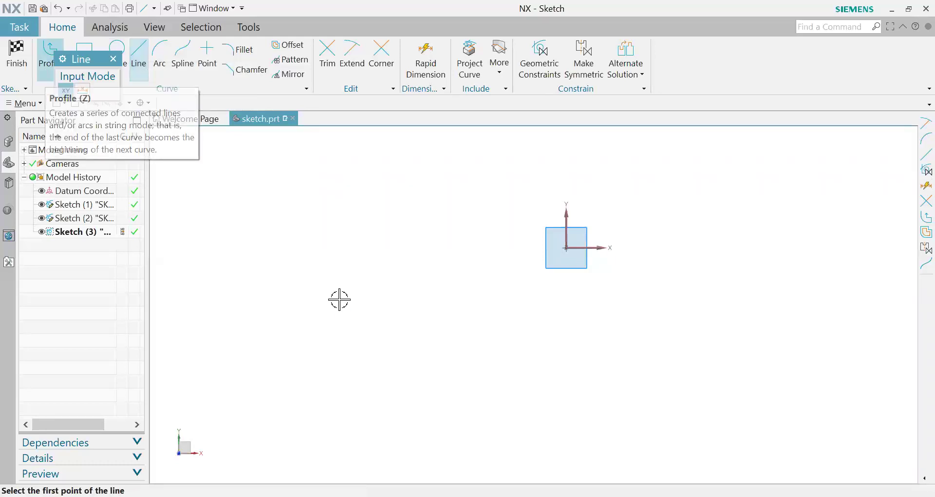
pyautogui.click(374, 277)
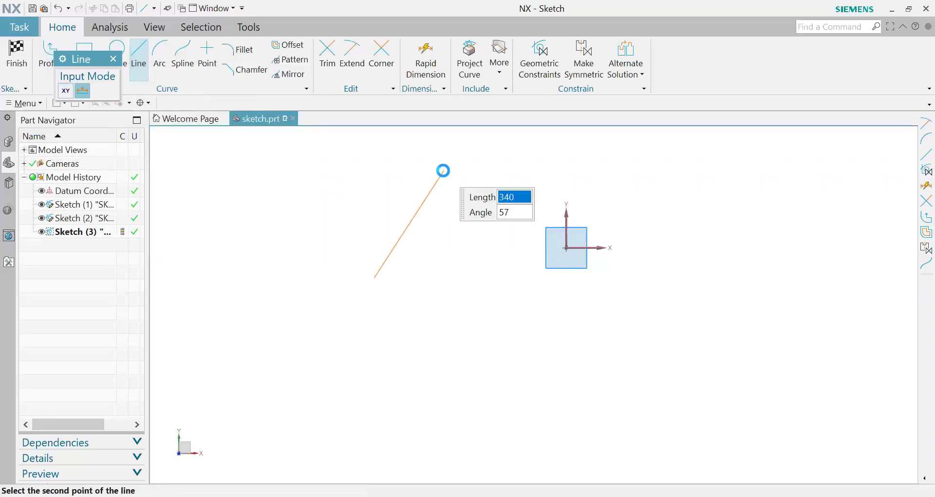
pyautogui.click(442, 170)
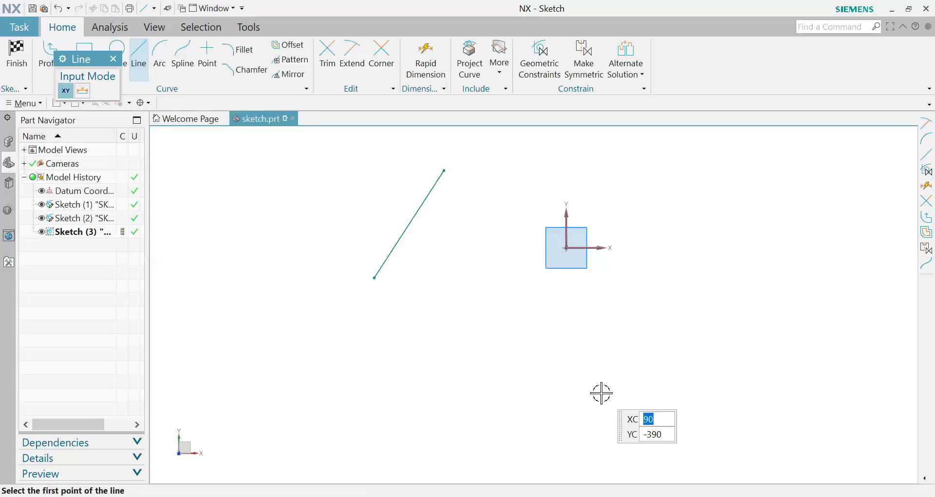
pyautogui.click(627, 207)
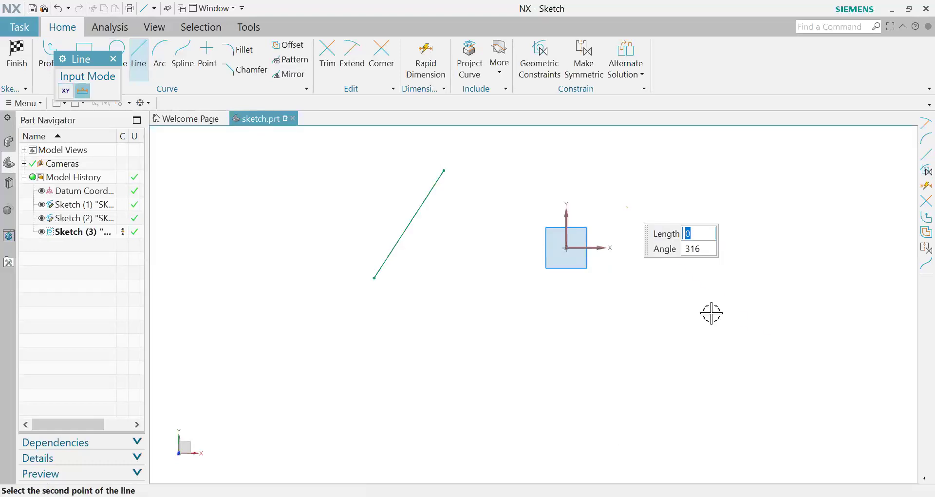
pyautogui.click(779, 352)
pyautogui.click(624, 365)
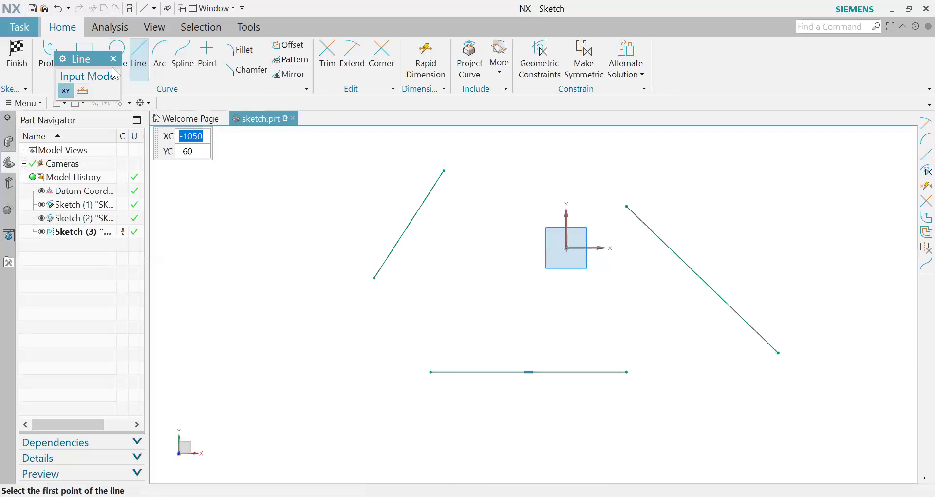
pyautogui.click(113, 59)
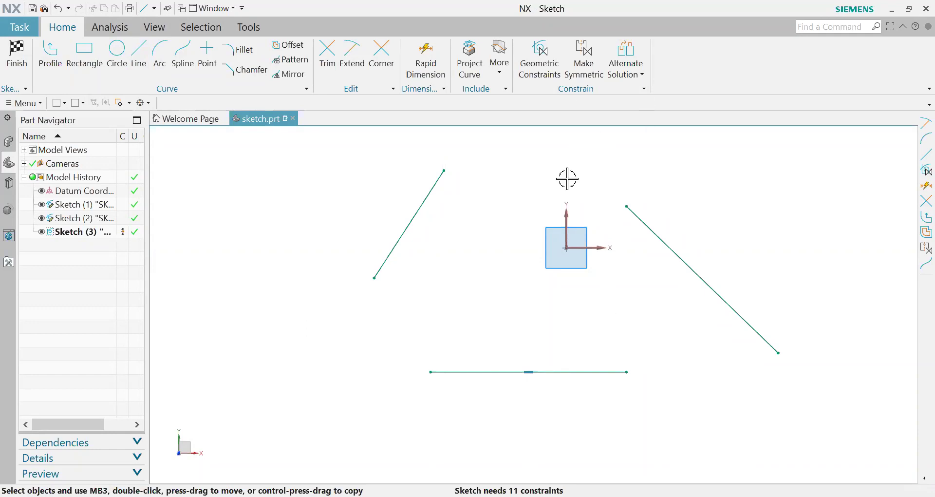
pyautogui.click(539, 59)
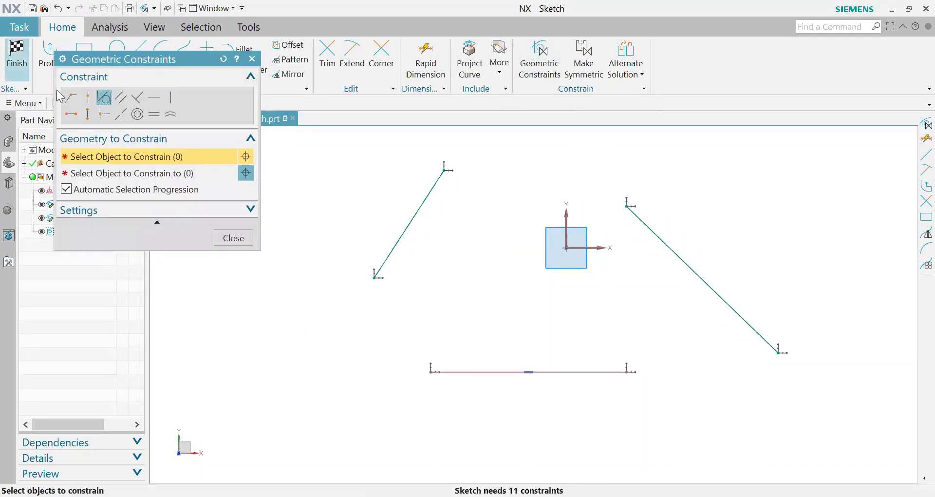
# Join the two slanted lines at a shared apex and put the apex on the vertical axis
pyautogui.click(444, 170)
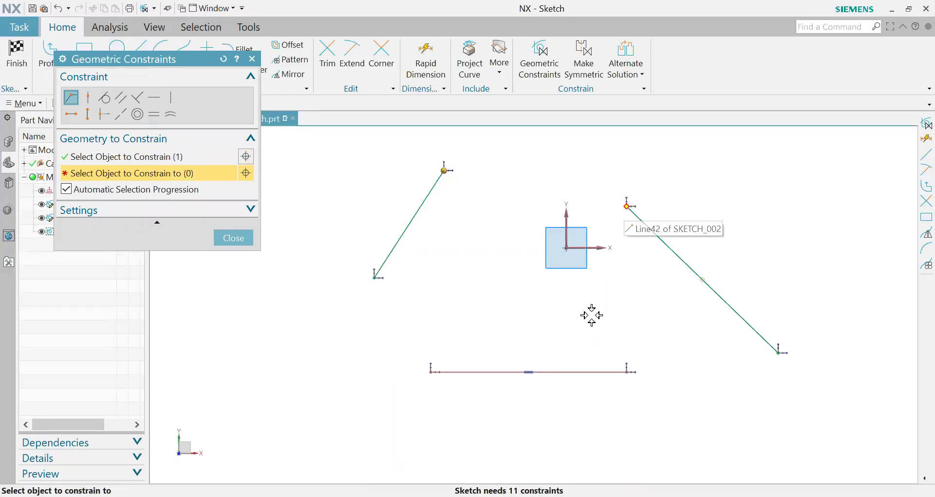
pyautogui.click(223, 242)
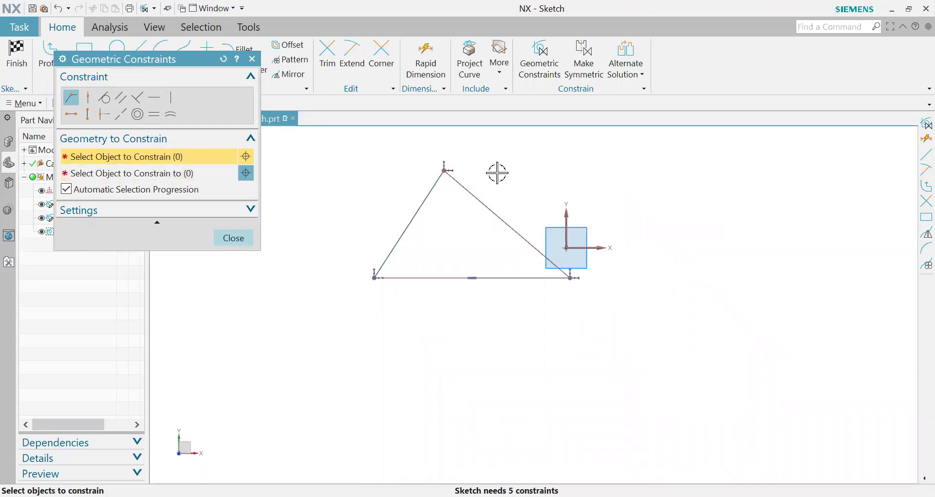
pyautogui.scroll(3, 497, 171)
pyautogui.scroll(2, 502, 270)
pyautogui.scroll(2, 652, 251)
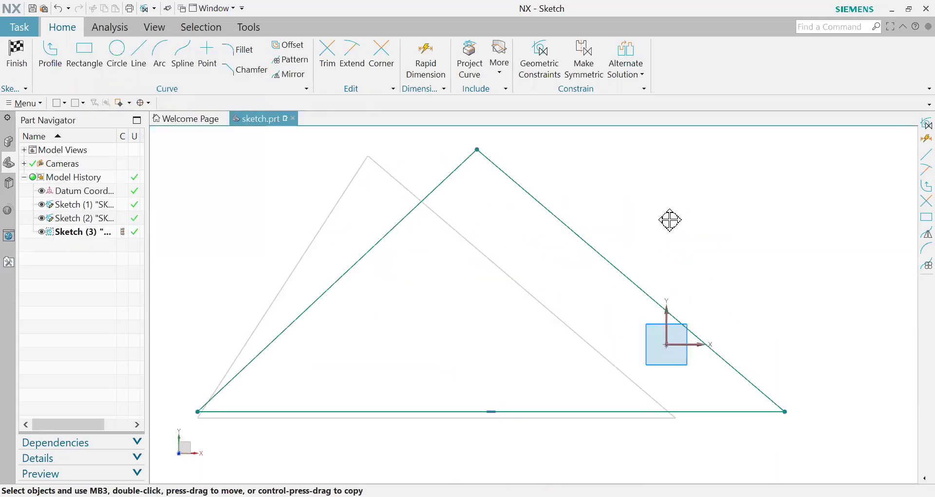
pyautogui.scroll(-3, 495, 329)
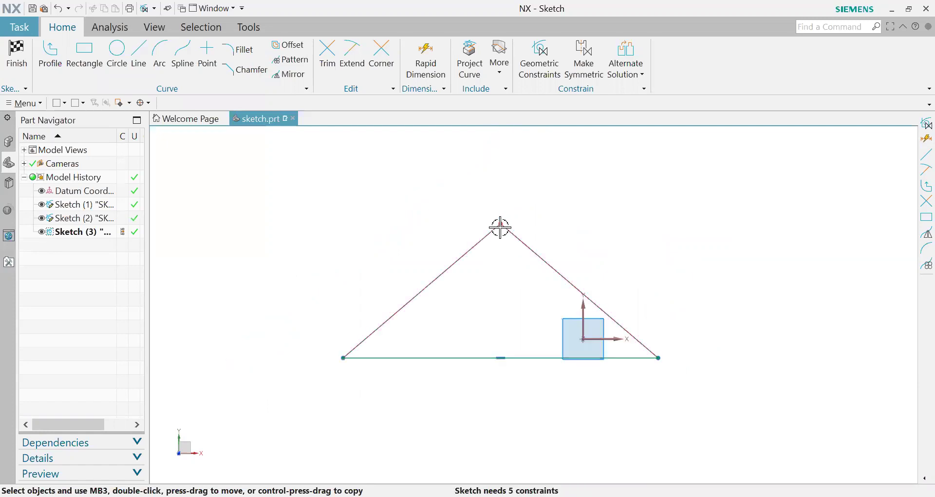
pyautogui.click(501, 224)
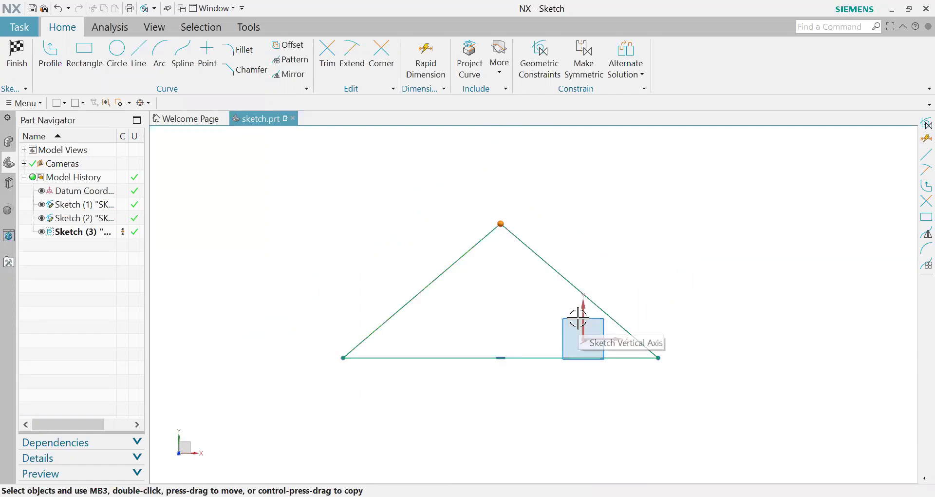
pyautogui.click(583, 321)
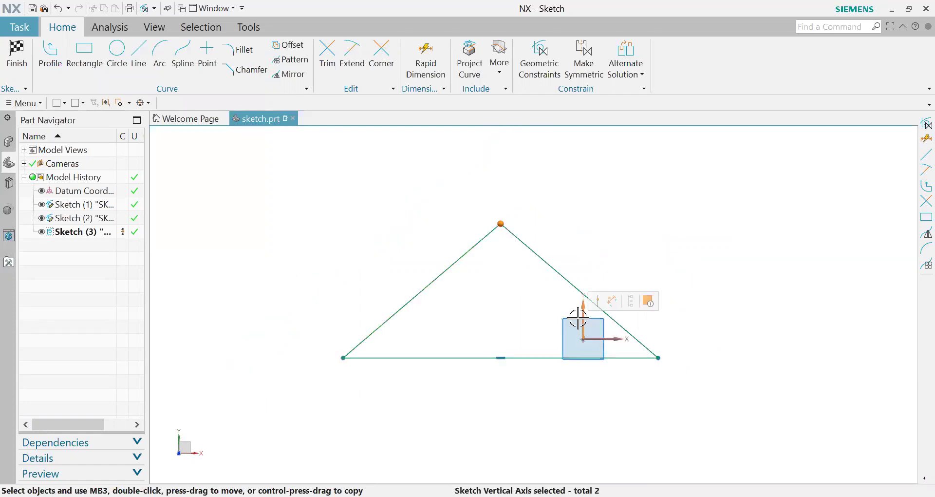
pyautogui.click(598, 301)
# Make the bottom line collinear with the horizontal axis and the right line equal to it
pyautogui.click(606, 338)
pyautogui.click(642, 358)
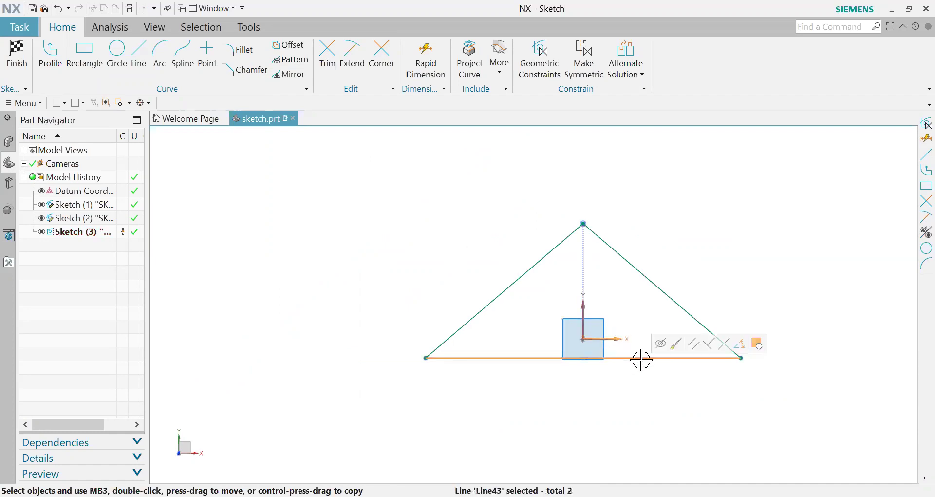
pyautogui.click(727, 349)
pyautogui.click(649, 271)
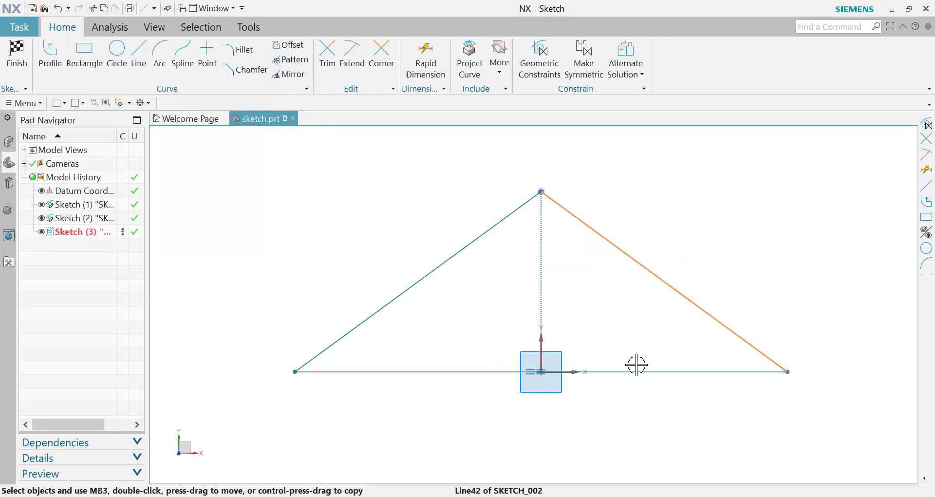
pyautogui.click(639, 372)
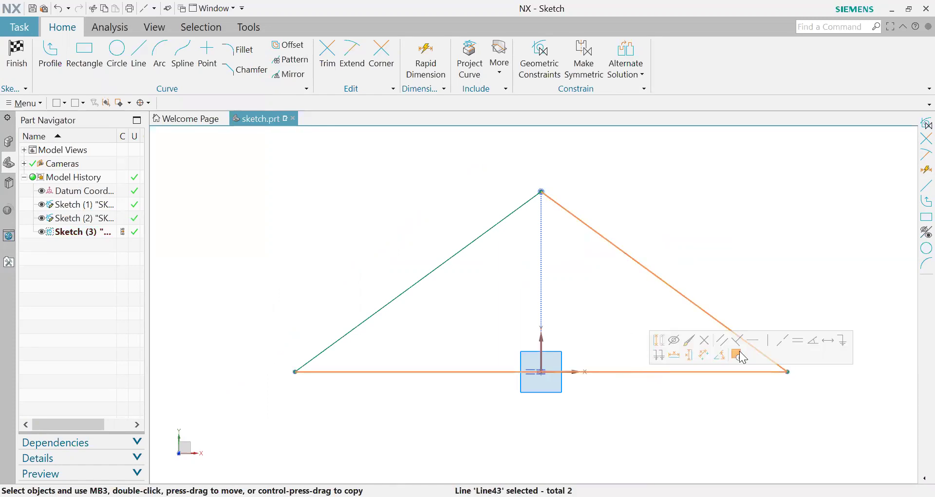
pyautogui.click(798, 340)
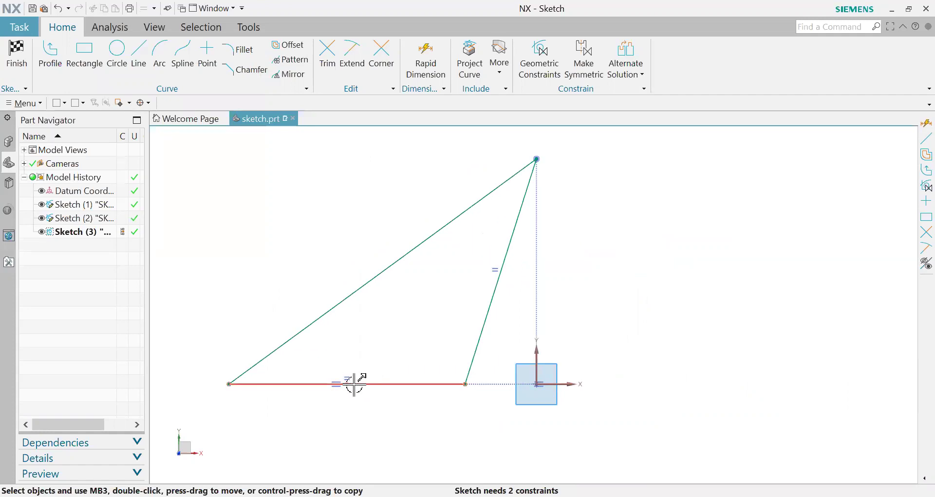
# Constrain the bottom line's midpoint onto the sketch origin
pyautogui.click(347, 384)
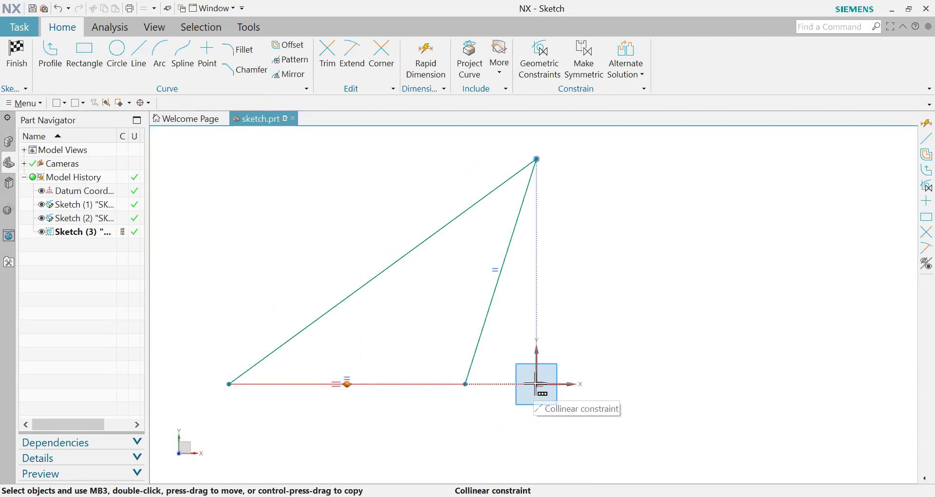
pyautogui.click(535, 385)
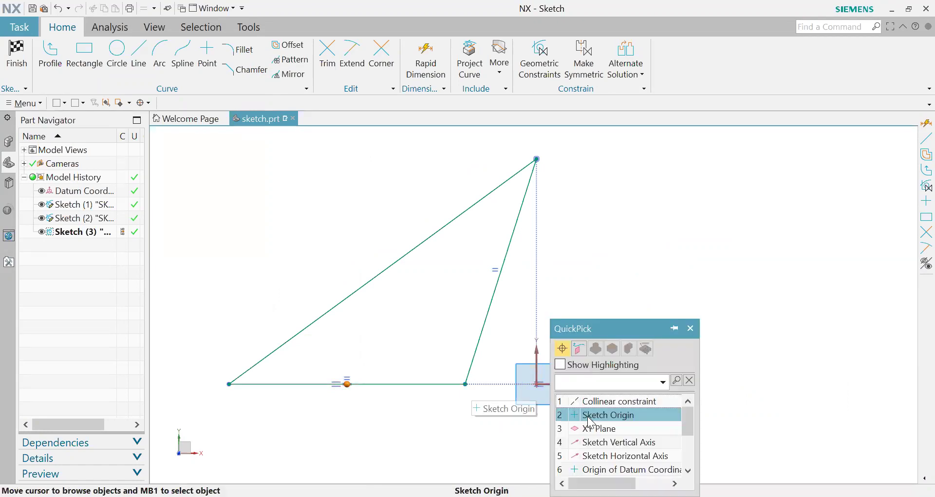
pyautogui.click(609, 415)
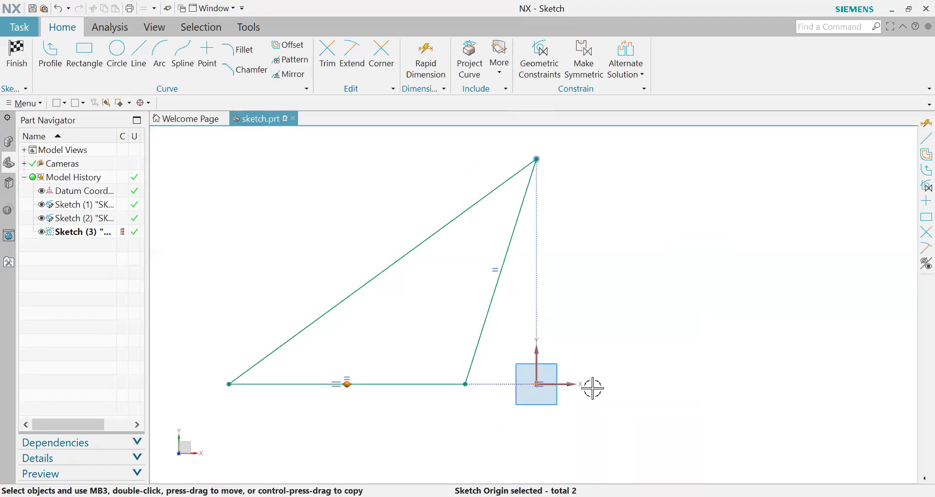
pyautogui.click(105, 103)
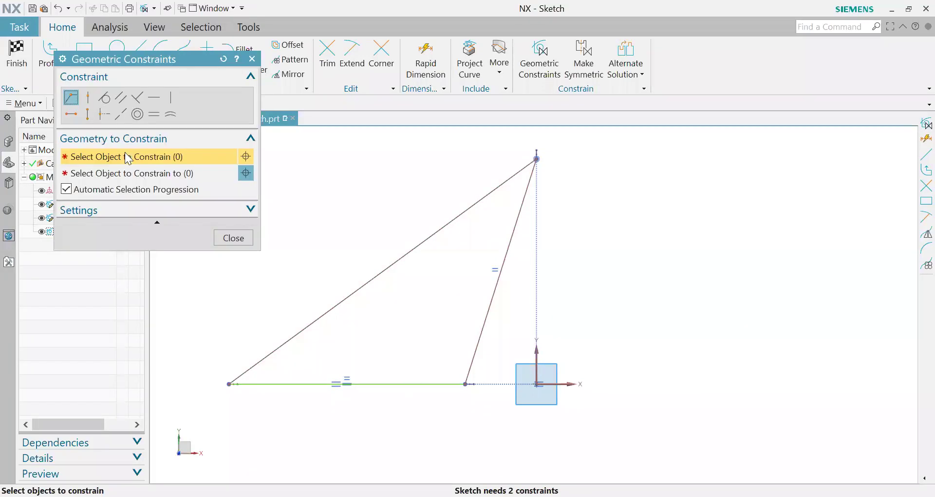
pyautogui.click(346, 383)
pyautogui.click(534, 383)
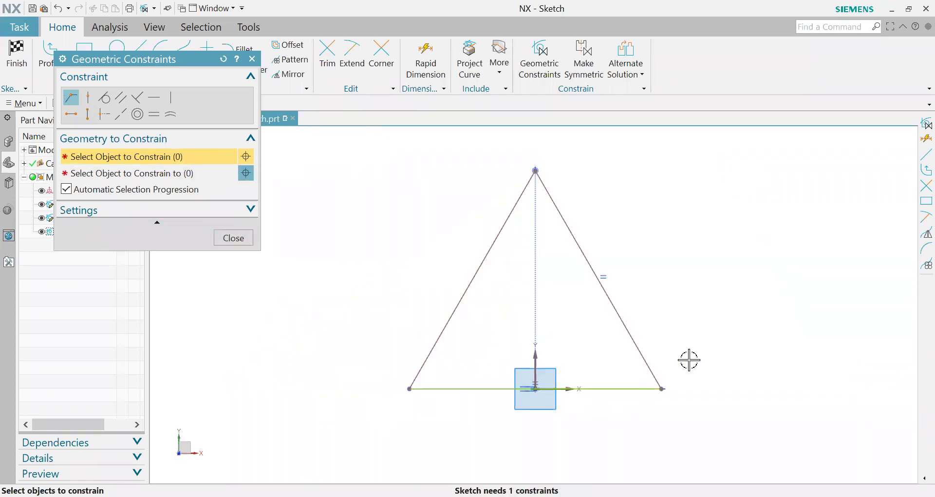
pyautogui.click(252, 59)
# Box-select the whole triangle with its dimensions and delete it
pyautogui.scroll(-3, 584, 163)
pyautogui.moveTo(415, 160); pyautogui.dragTo(661, 424)
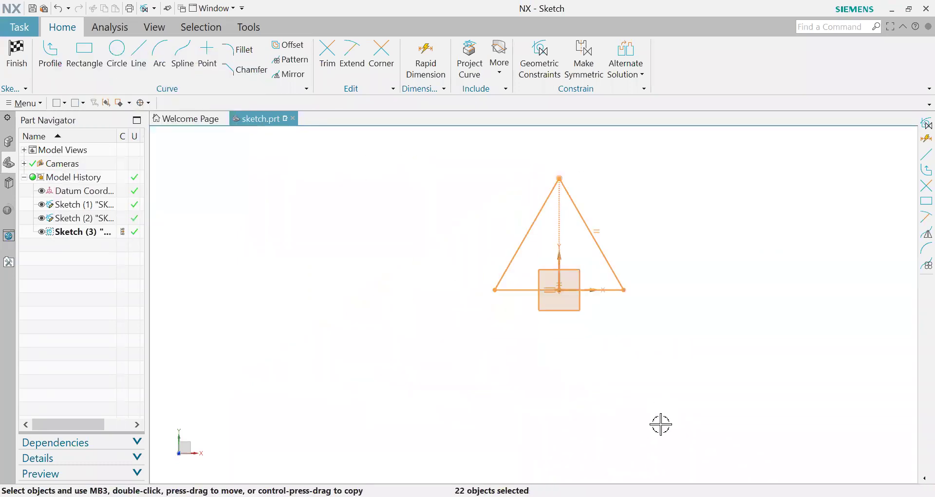
pyautogui.press('Delete')
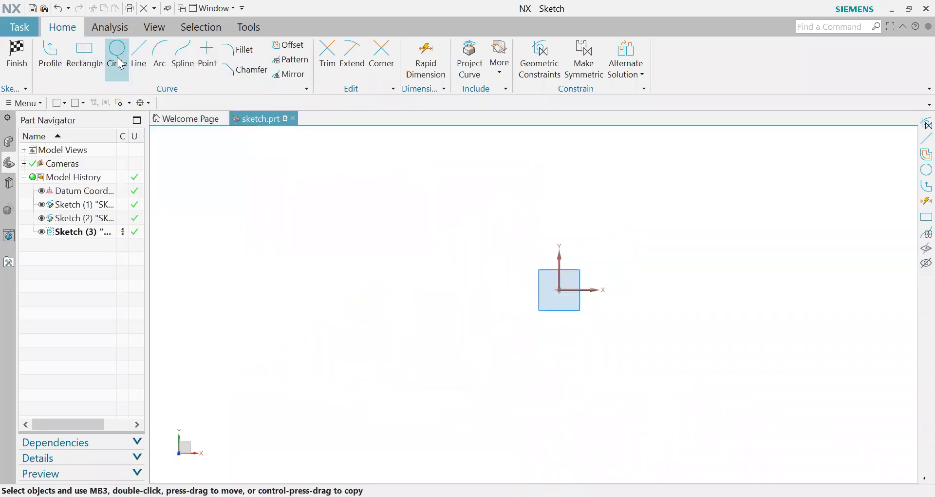
# Using Circle's Center and Diameter method, place a circle up-left of the origin
pyautogui.click(120, 62)
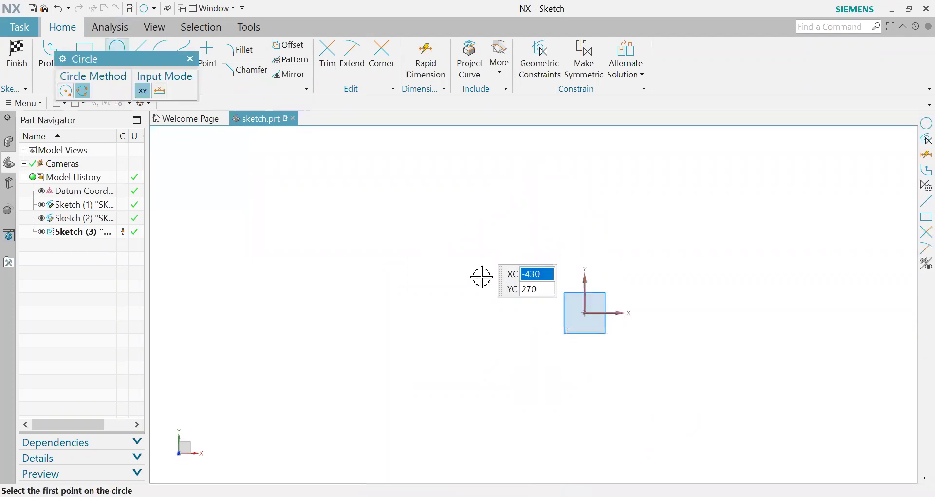
pyautogui.click(480, 275)
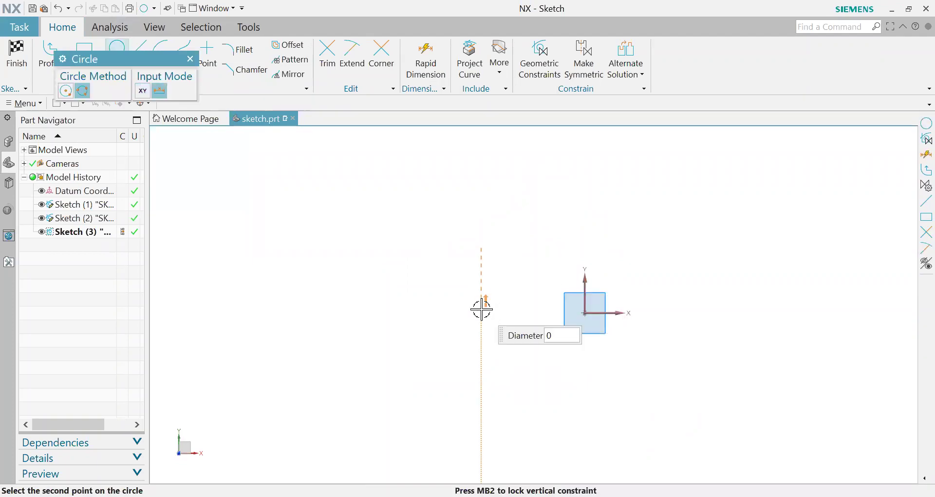
pyautogui.click(65, 91)
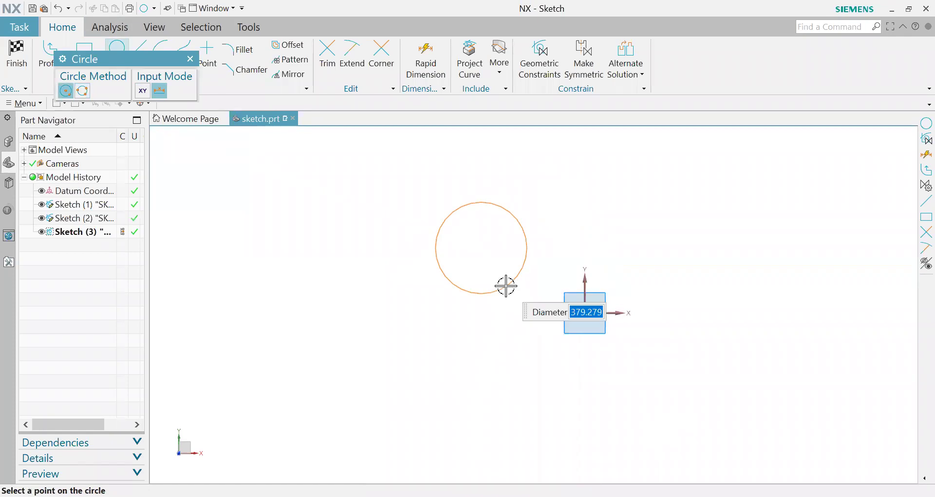
pyautogui.click(505, 286)
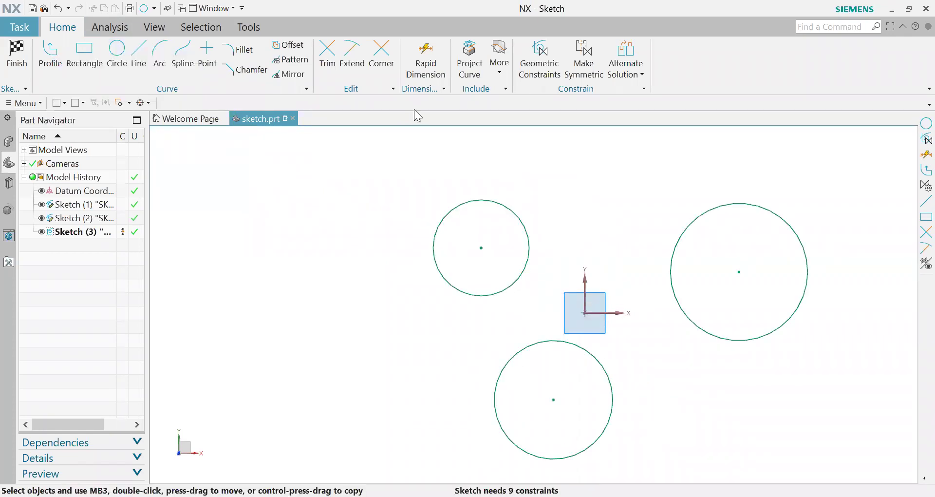
# Add a Rapid Dimension of Ø300 to the upper-left circle, placed left of it
pyautogui.click(426, 49)
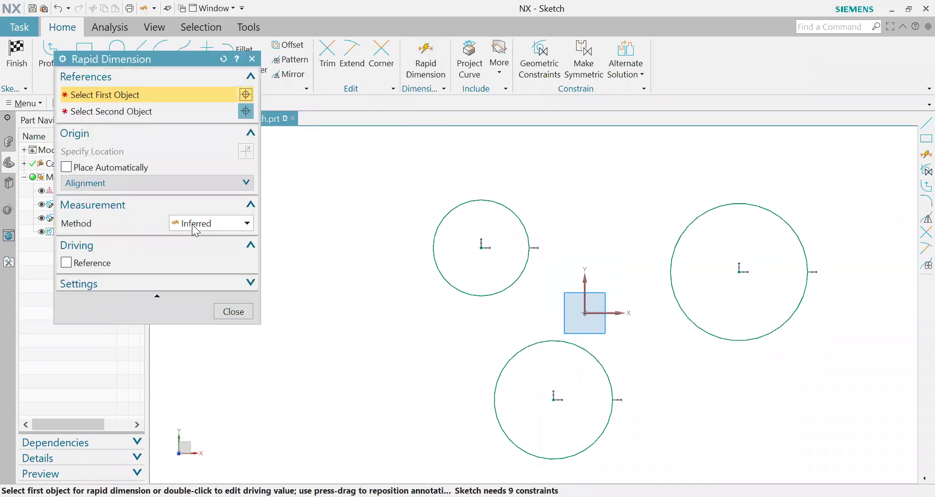
pyautogui.click(479, 248)
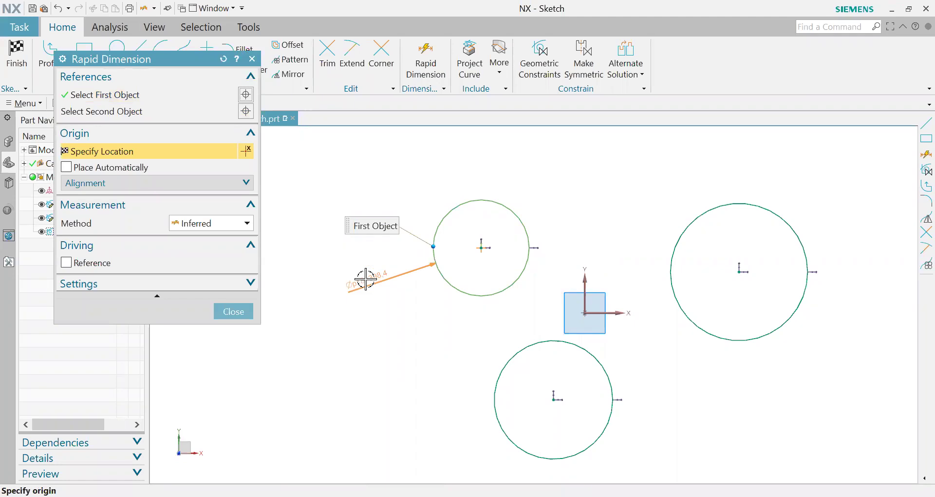
pyautogui.click(365, 278)
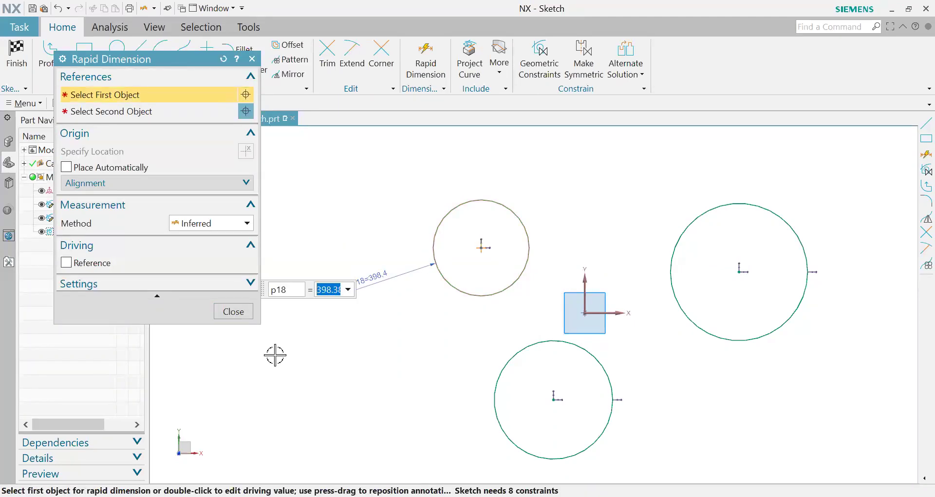
pyautogui.write('3')
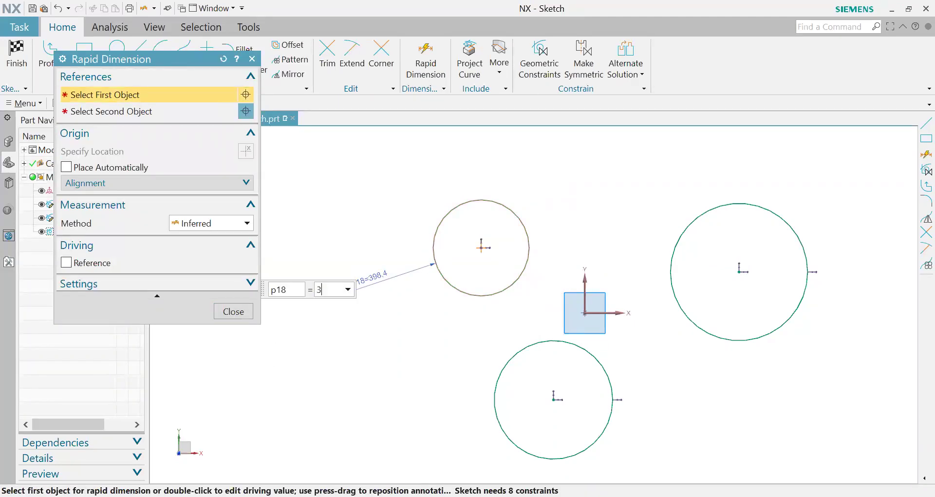
pyautogui.press('Escape')
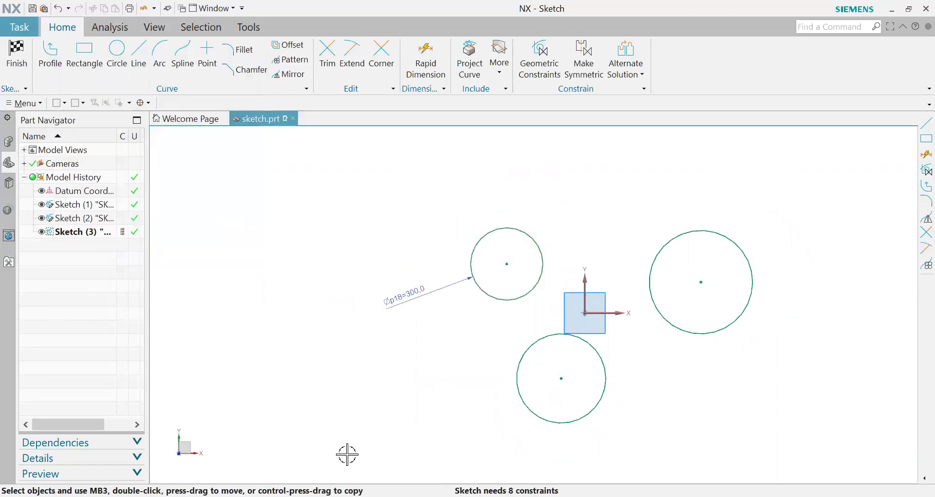
pyautogui.scroll(2, 445, 318)
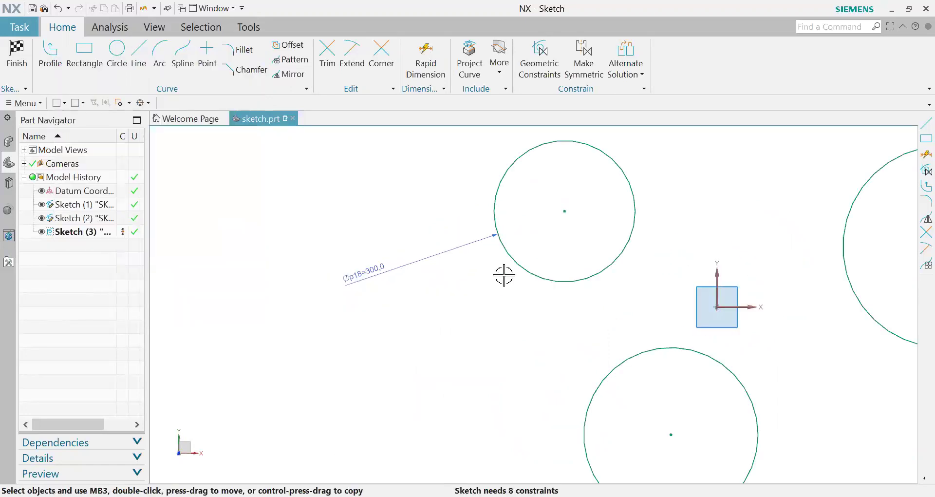
# Switch the upper-left circle's dimension method to Radial, giving radius 150
pyautogui.doubleClick(372, 271)
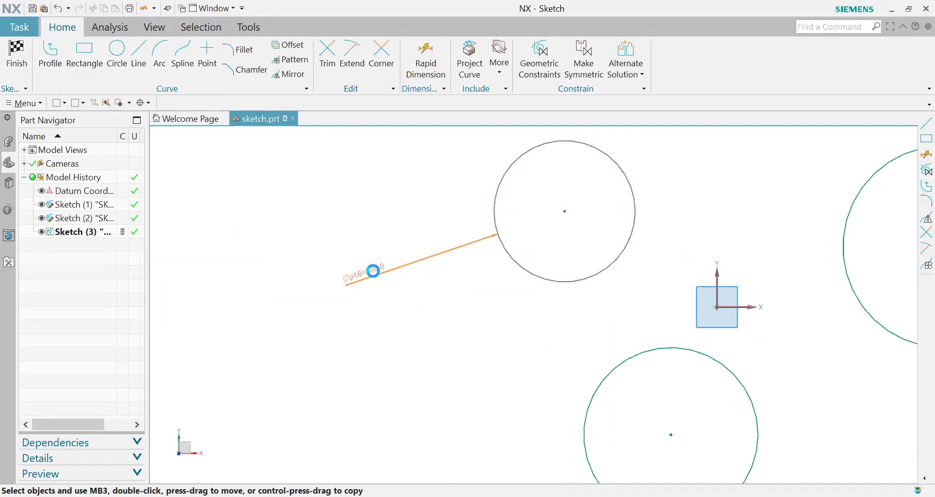
pyautogui.click(211, 193)
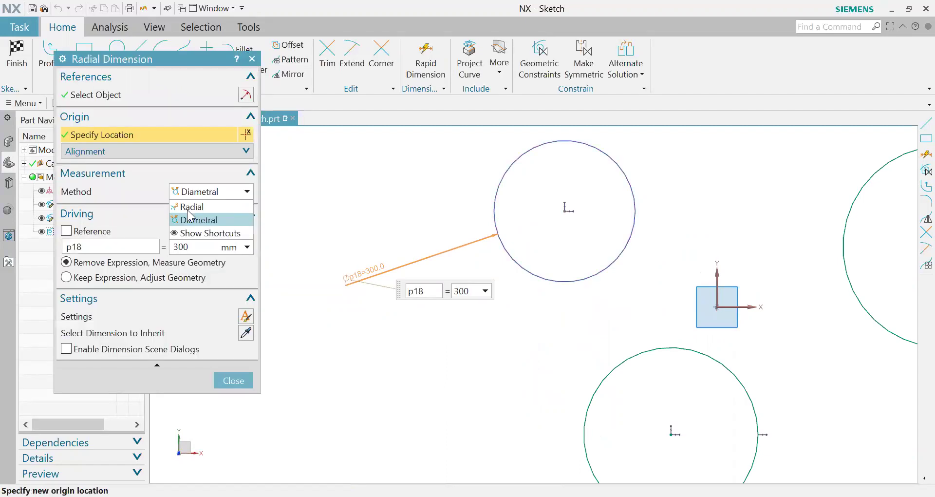
pyautogui.click(248, 385)
pyautogui.click(246, 384)
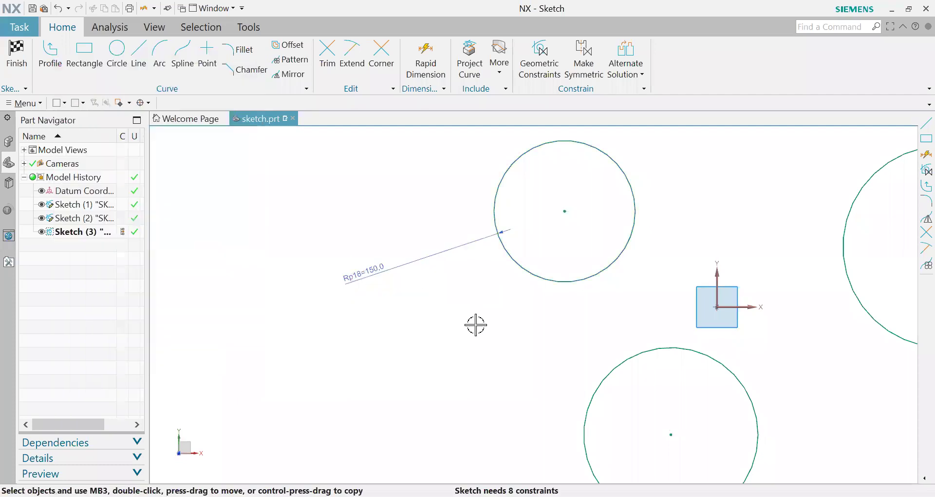
pyautogui.scroll(-2, 506, 317)
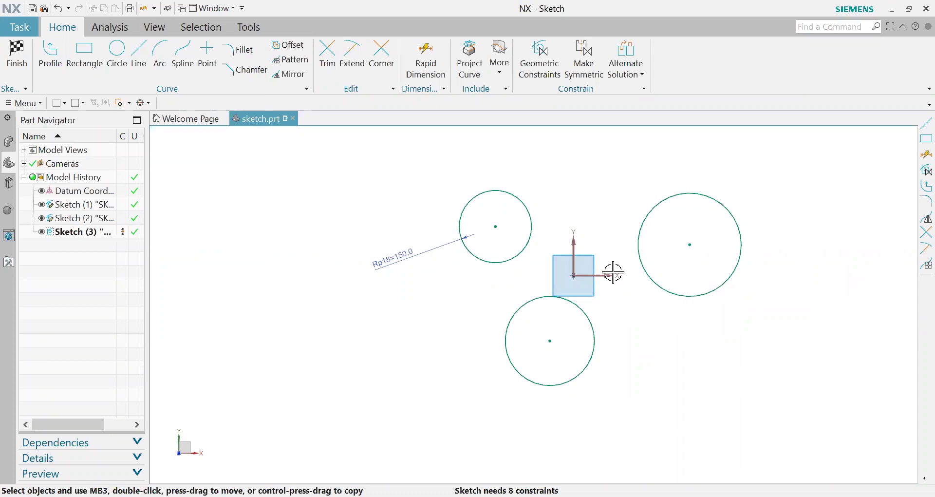
# Apply Equal Radius between the R150 circle and each of the other two circles
pyautogui.press('c')
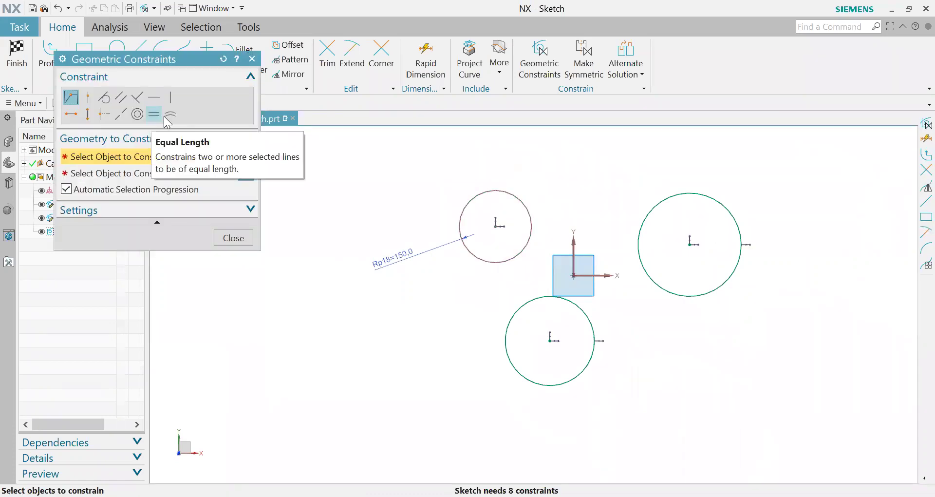
pyautogui.click(170, 115)
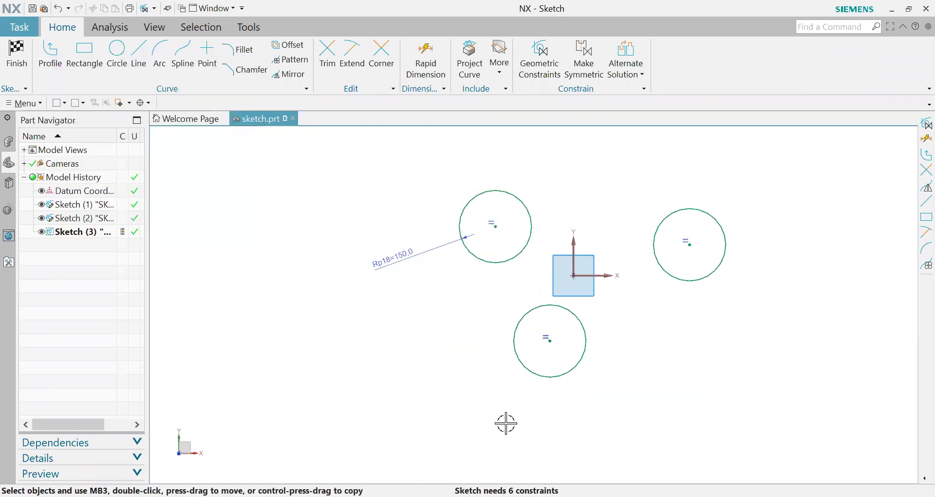
pyautogui.scroll(-2, 565, 240)
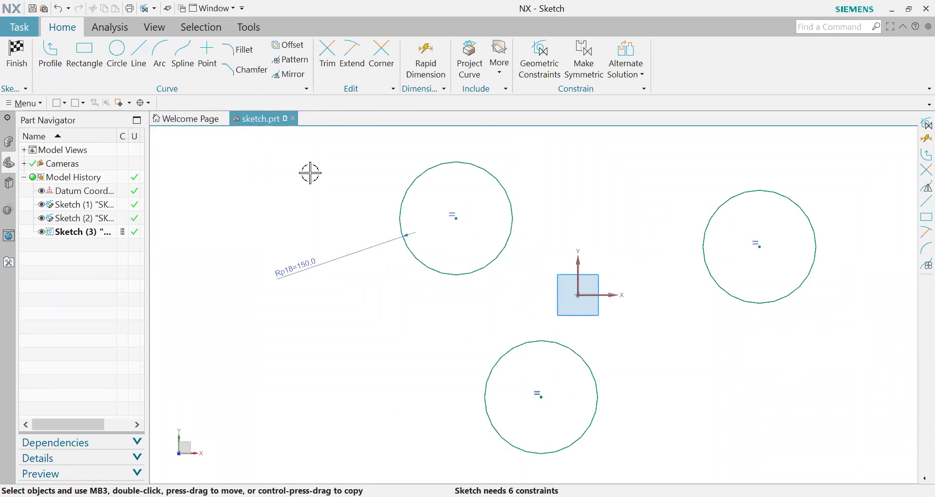
pyautogui.click(545, 58)
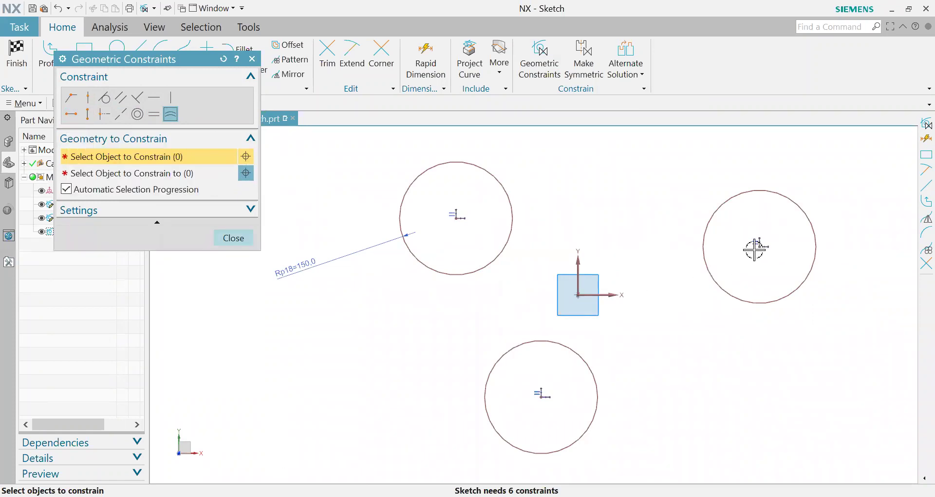
pyautogui.press('Escape')
pyautogui.scroll(-2, 485, 232)
pyautogui.scroll(1, 486, 263)
# Draw a horizontal reference line from the upper-left circle's centre toward the right circle
pyautogui.click(135, 45)
pyautogui.click(459, 212)
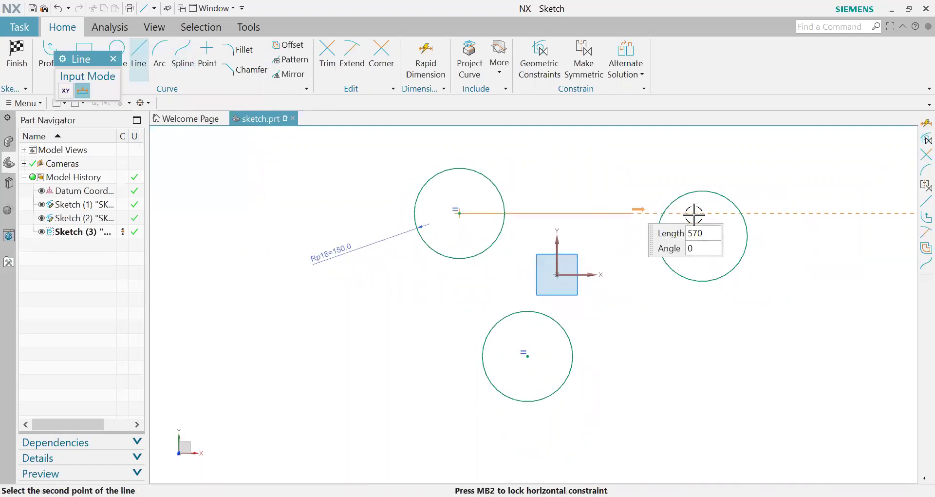
pyautogui.click(612, 224)
pyautogui.rightClick(612, 224)
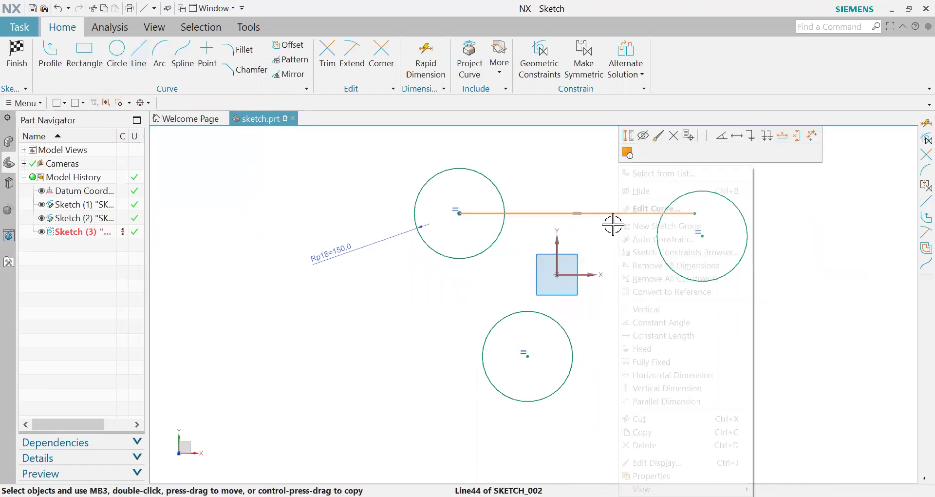
pyautogui.click(654, 291)
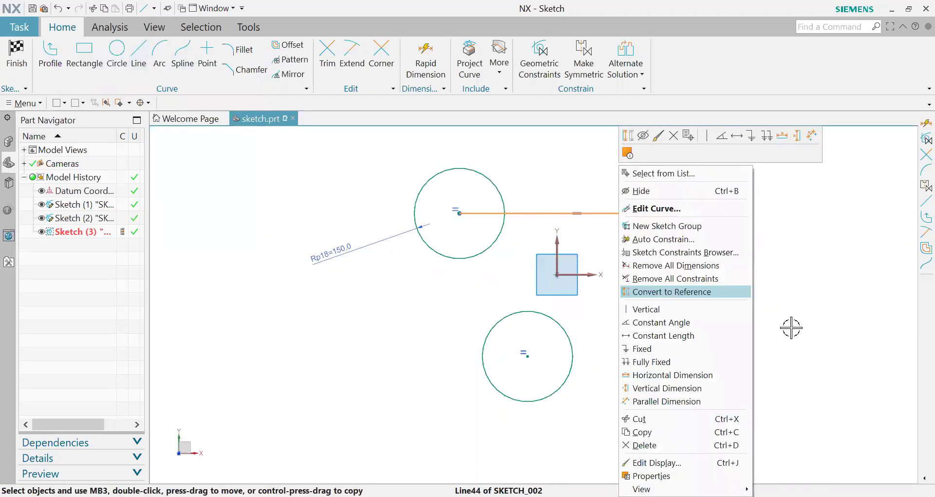
# Horizontally align the right circle's centre with the upper-left circle's centre
pyautogui.press('c')
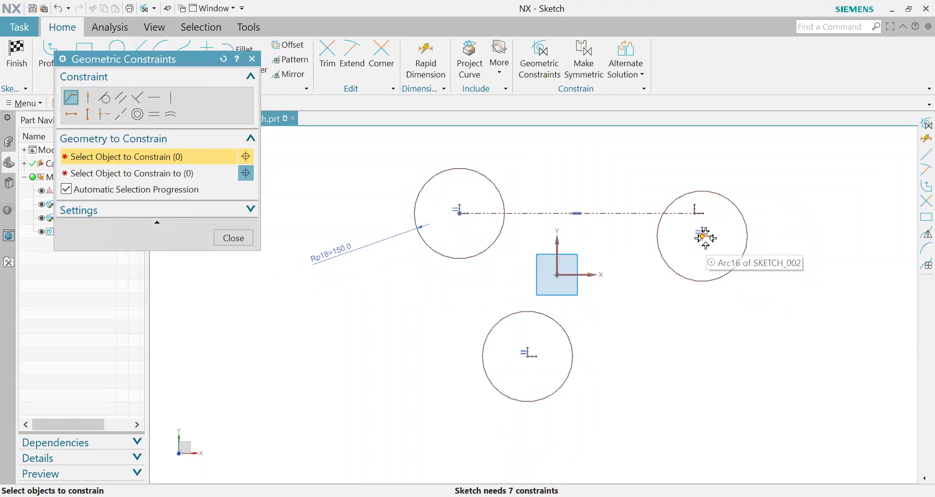
pyautogui.click(704, 237)
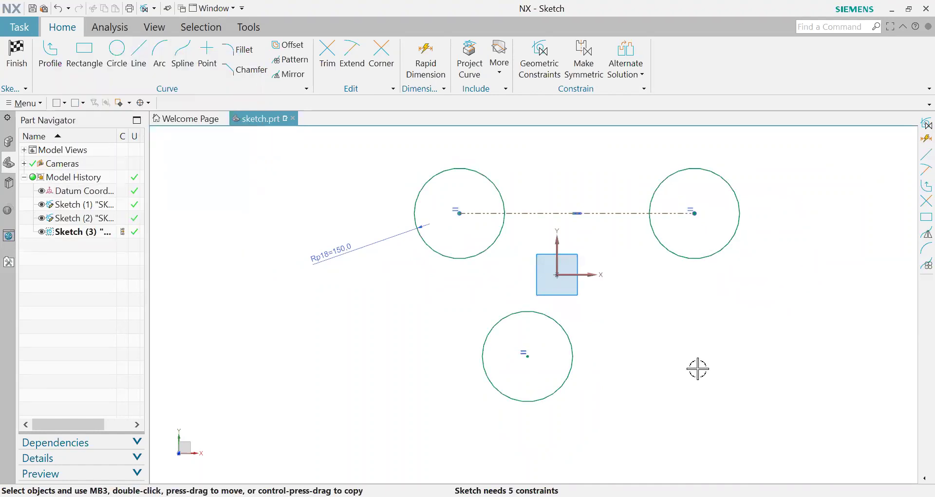
pyautogui.hotkey('ctrl', 'z')
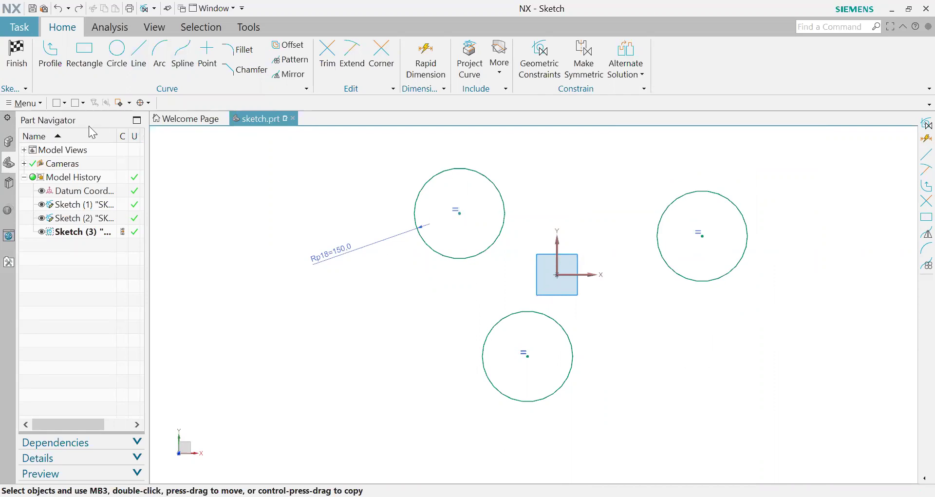
pyautogui.press('c')
pyautogui.click(72, 116)
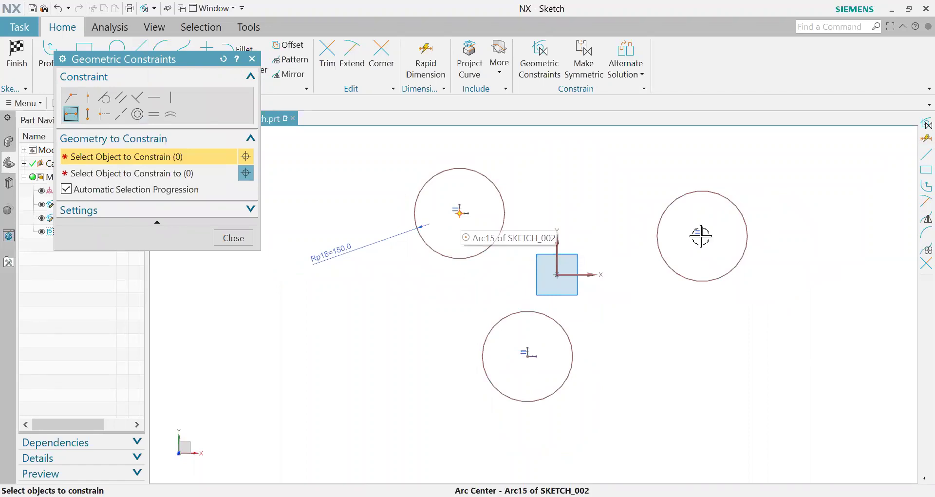
pyautogui.click(700, 236)
# Vertically align the bottom circle's centre with the top-left circle's centre
pyautogui.click(88, 115)
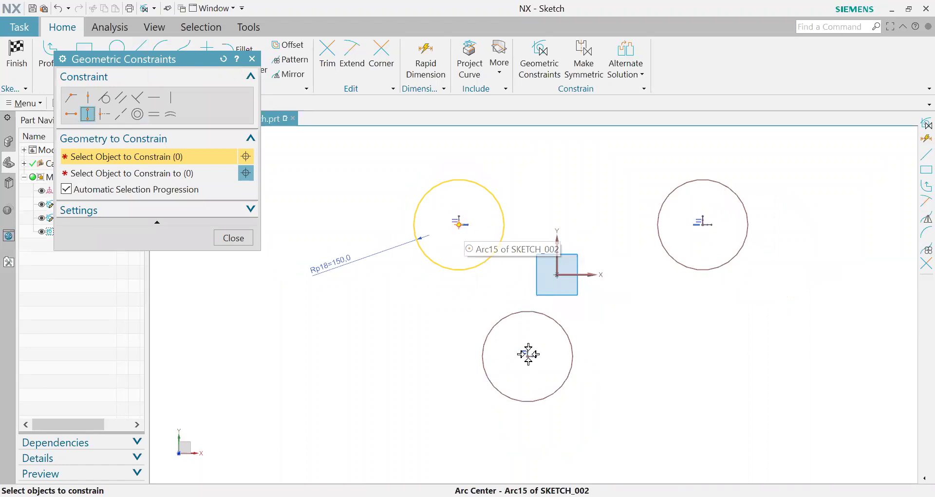
pyautogui.click(529, 354)
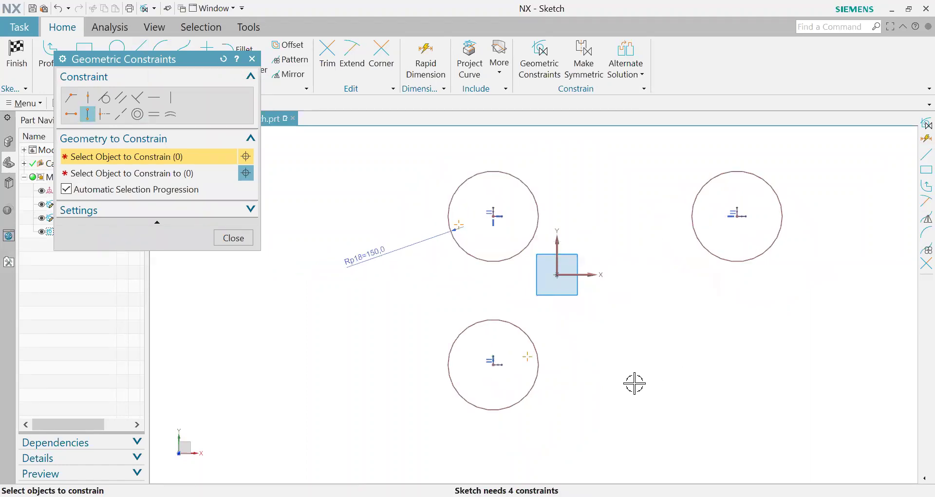
pyautogui.click(234, 238)
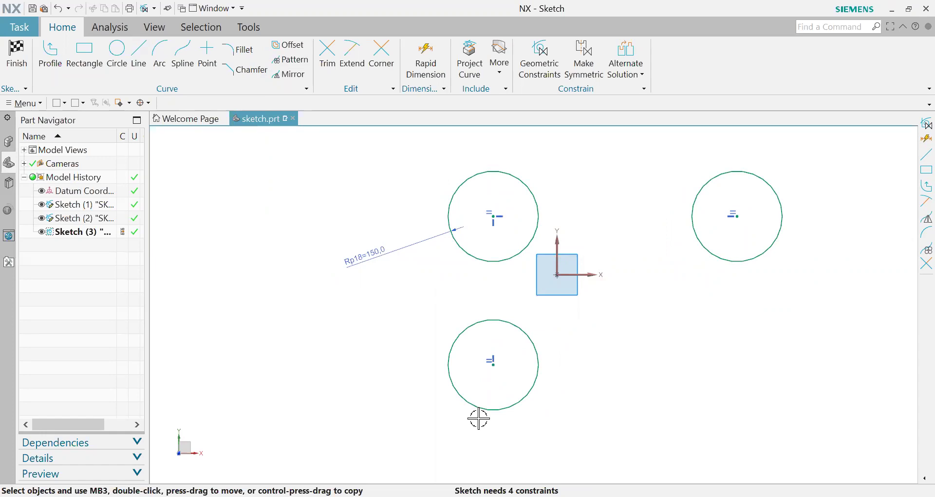
pyautogui.scroll(-5, 493, 298)
pyautogui.scroll(3, 458, 339)
# Draw a rectangle By 2 Points below the circles
pyautogui.click(83, 49)
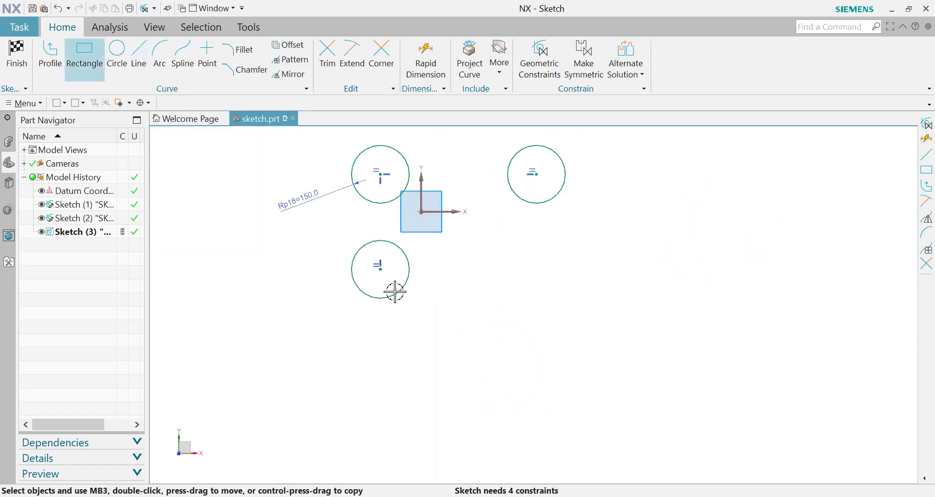
pyautogui.click(423, 355)
pyautogui.click(65, 90)
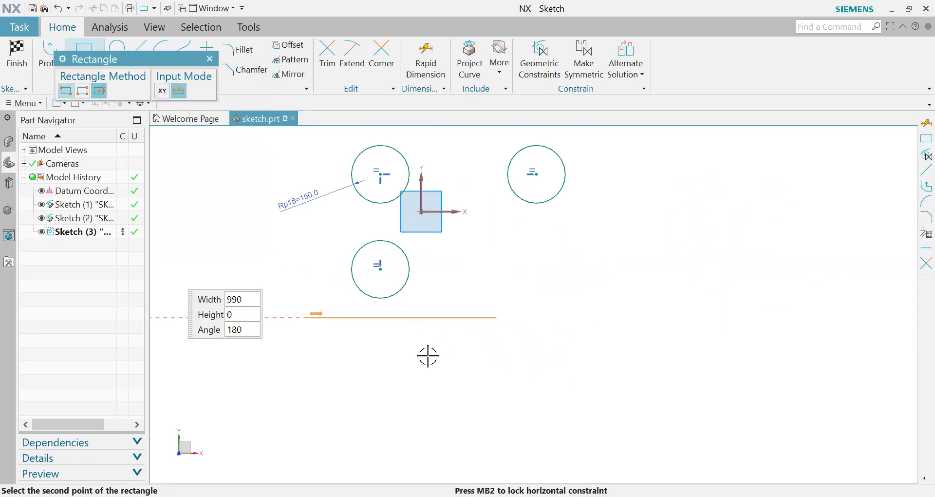
pyautogui.click(690, 353)
pyautogui.press('Escape')
pyautogui.scroll(1, 651, 365)
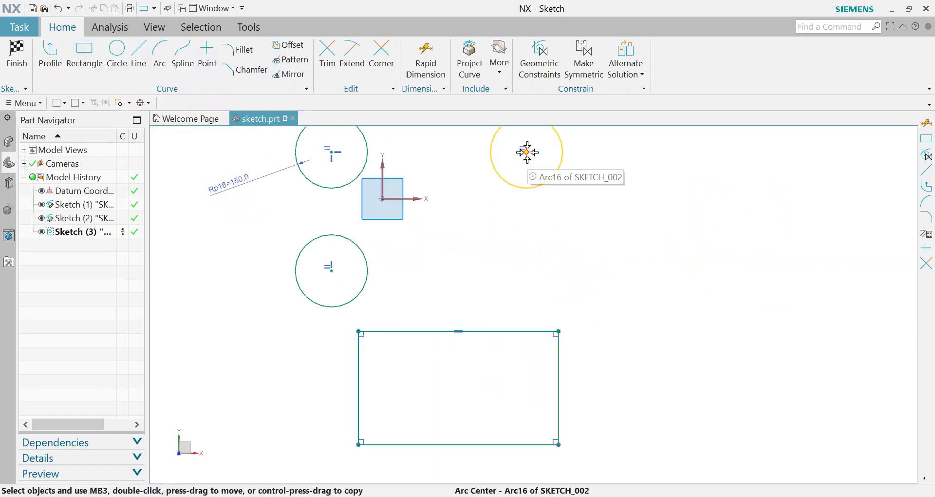
# Vertically align the rectangle's top corners with the left and right circle centres
pyautogui.press('c')
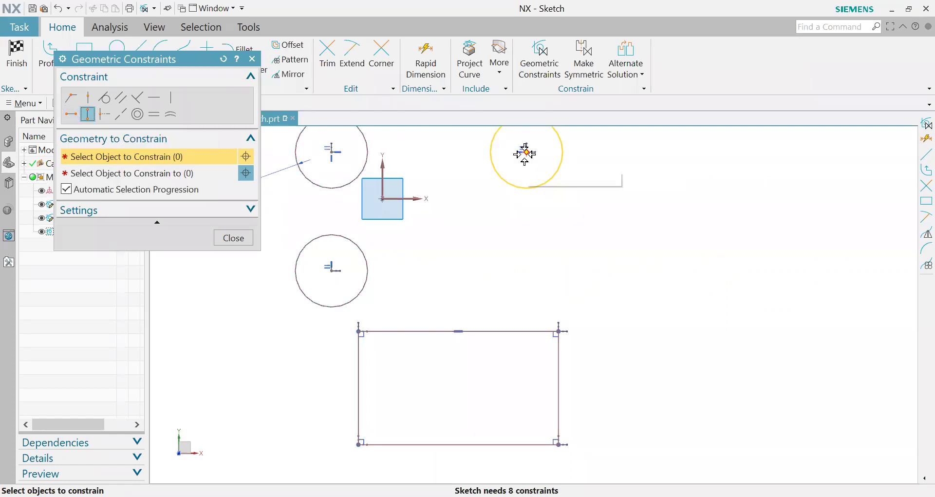
pyautogui.click(558, 331)
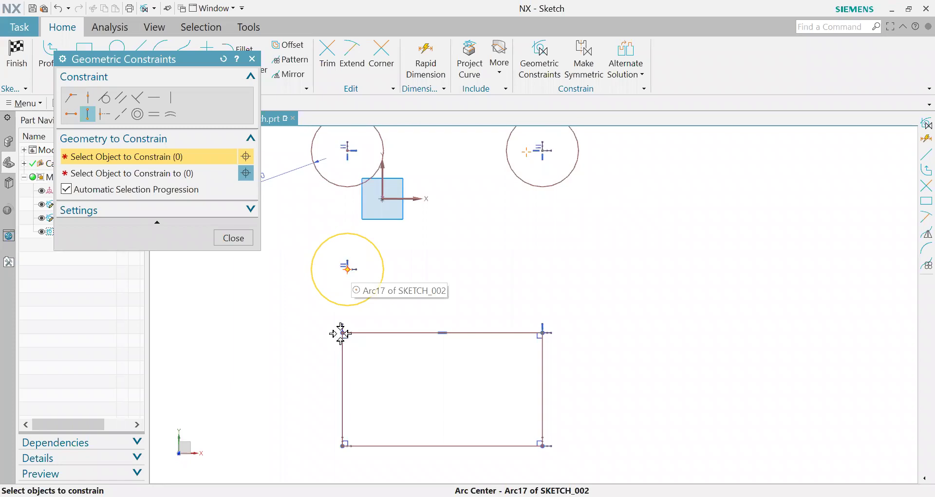
pyautogui.press('Escape')
pyautogui.scroll(-2, 564, 230)
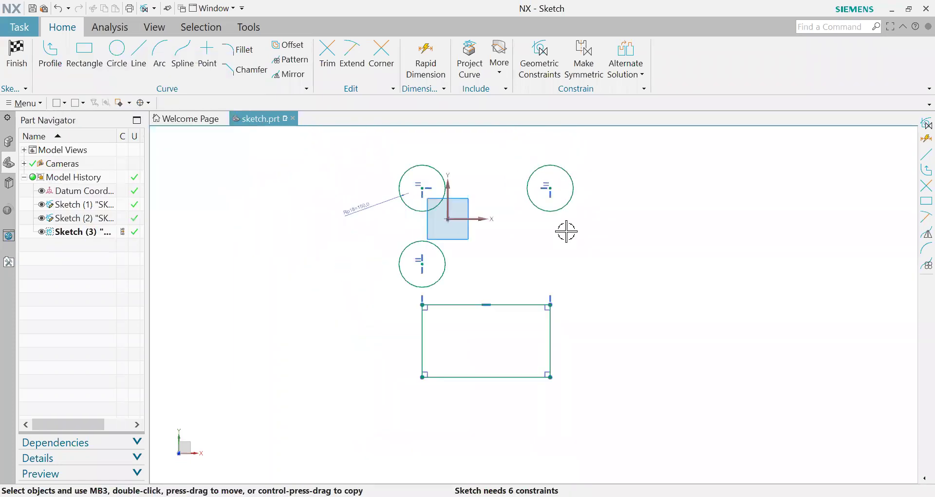
pyautogui.scroll(2, 360, 183)
pyautogui.click(428, 53)
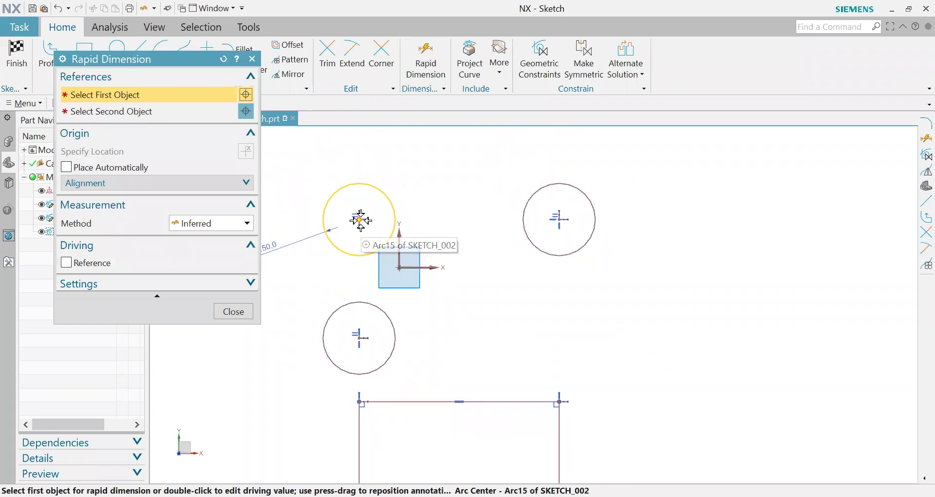
# Dimension 830 between the top circle centres and 491.8 between the left centres
pyautogui.click(360, 220)
pyautogui.click(559, 219)
pyautogui.click(459, 163)
pyautogui.scroll(-2, 614, 283)
pyautogui.scroll(2, 502, 321)
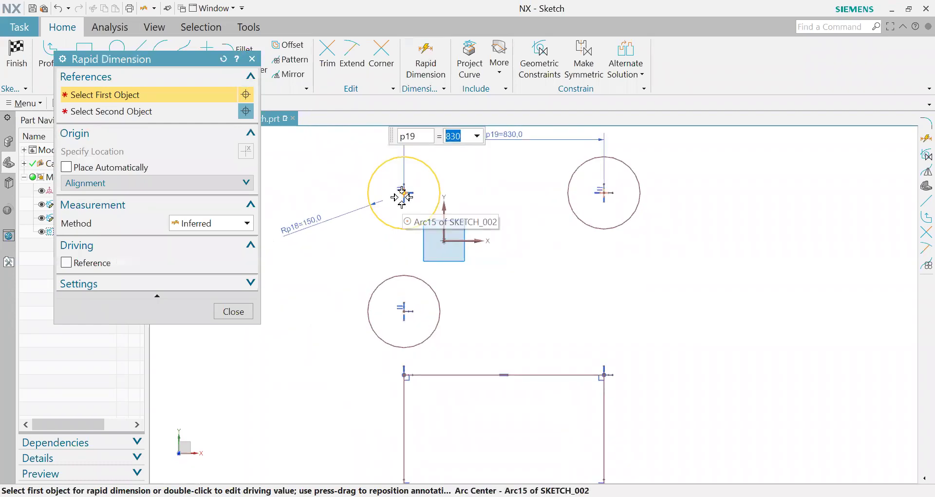
pyautogui.click(402, 197)
pyautogui.click(403, 310)
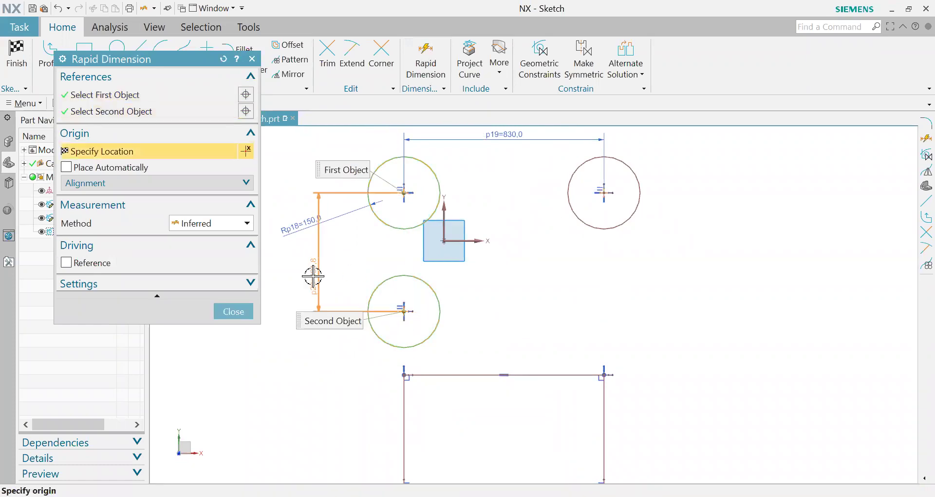
pyautogui.click(312, 276)
# Dimension the top-left centre 199.1 and the rectangle's top edge 556.3 from the X axis
pyautogui.click(429, 218)
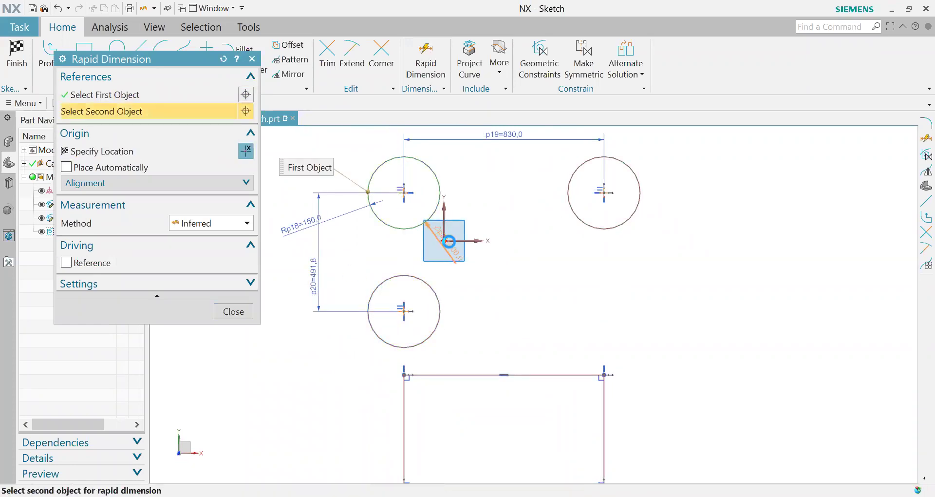
pyautogui.click(447, 240)
pyautogui.click(713, 234)
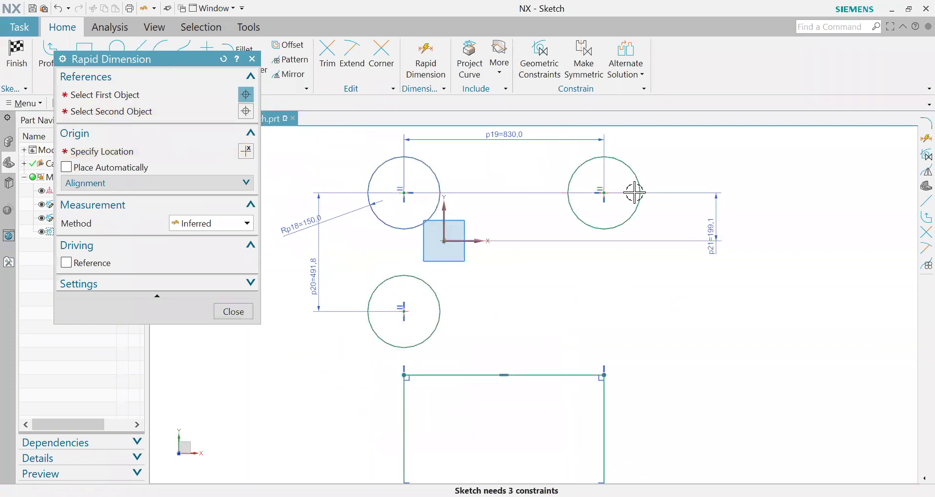
pyautogui.scroll(-3, 612, 253)
pyautogui.scroll(2, 585, 297)
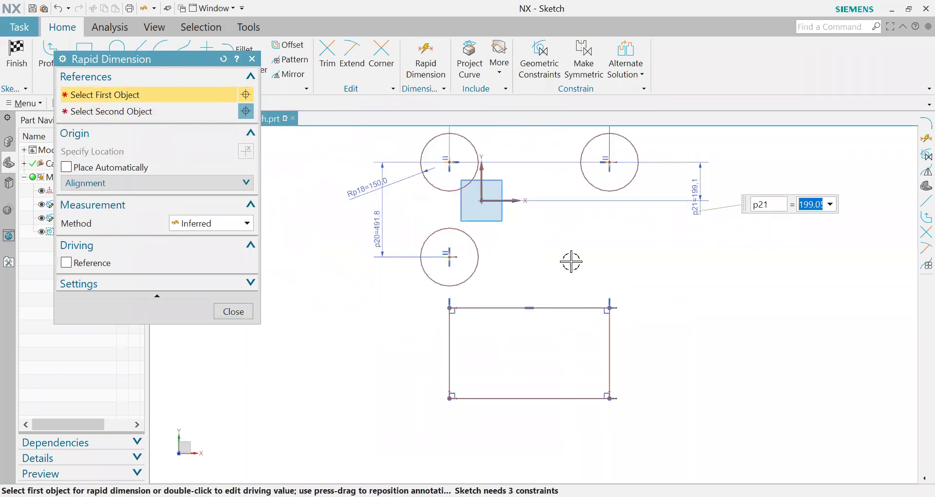
pyautogui.scroll(1, 562, 249)
pyautogui.click(551, 330)
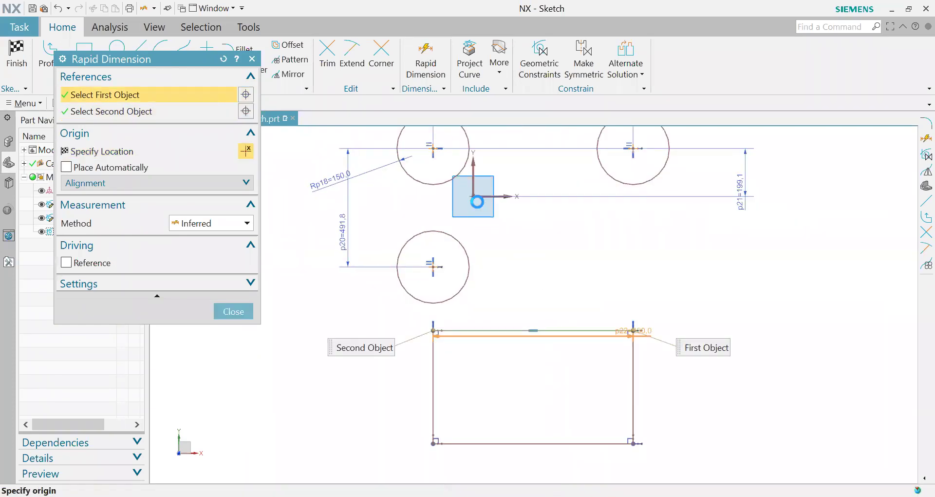
pyautogui.click(473, 196)
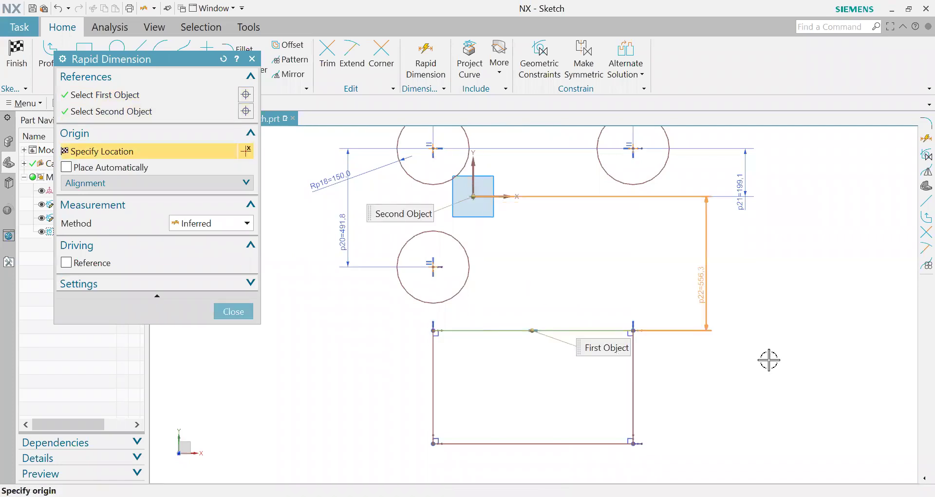
pyautogui.click(726, 368)
pyautogui.scroll(-3, 509, 372)
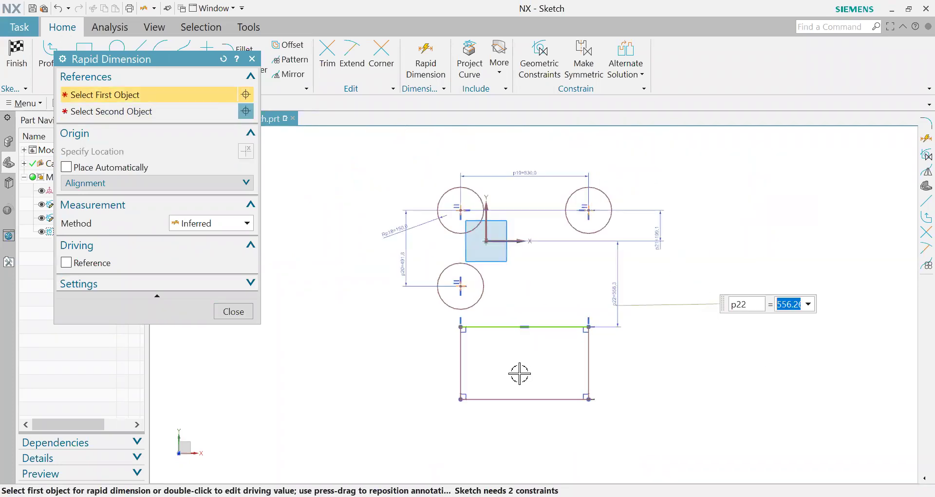
pyautogui.scroll(2, 493, 381)
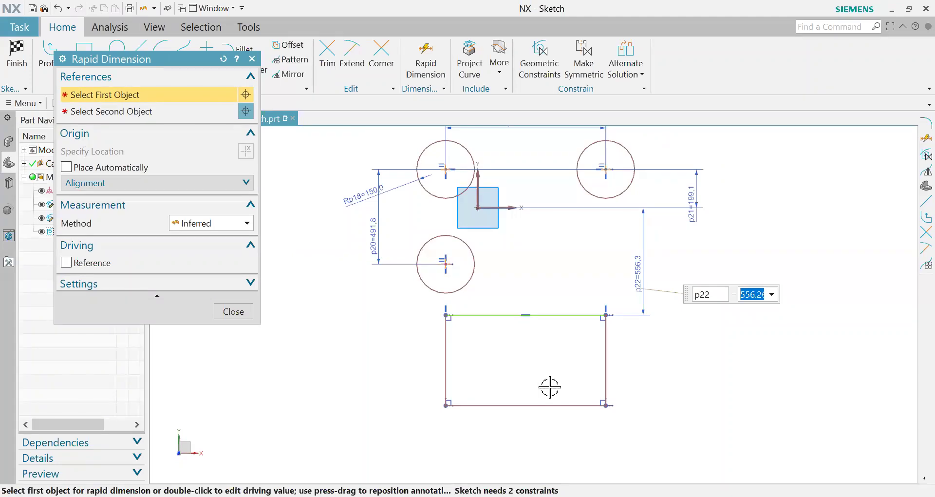
# Select all the sketch geometry and shift it to the right
pyautogui.press('Escape')
pyautogui.hotkey('ctrl', 'a')
pyautogui.moveTo(606, 349)
pyautogui.mouseDown()
pyautogui.moveTo(507, 354)
pyautogui.moveTo(637, 364)
pyautogui.mouseUp()
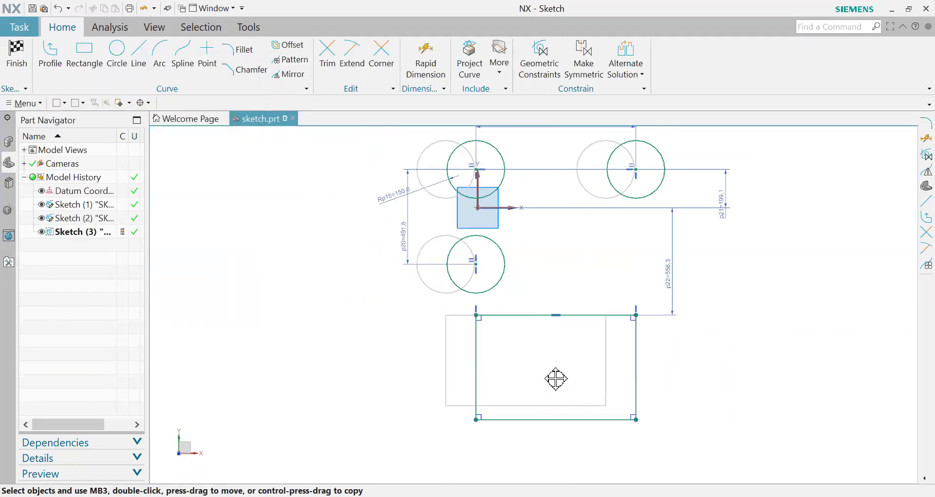
pyautogui.click(711, 397)
# Dimension the rectangle's height as 532.7
pyautogui.press('c')
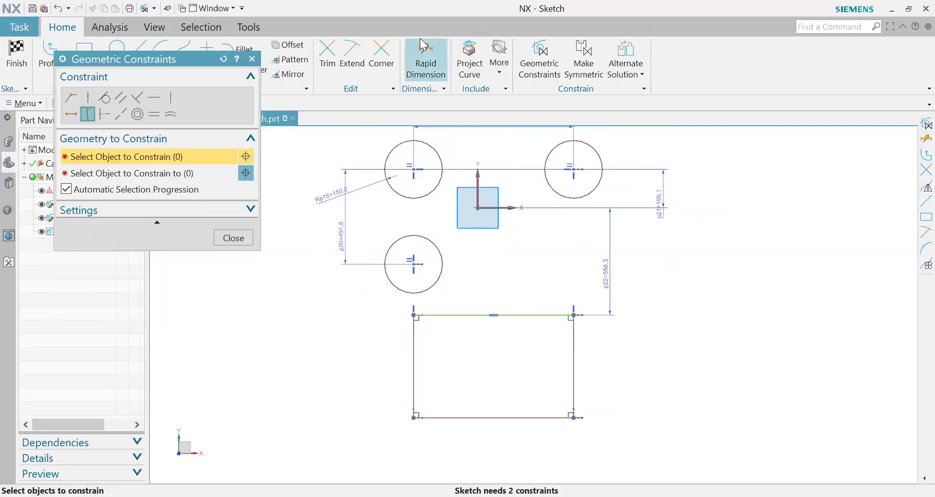
pyautogui.click(422, 44)
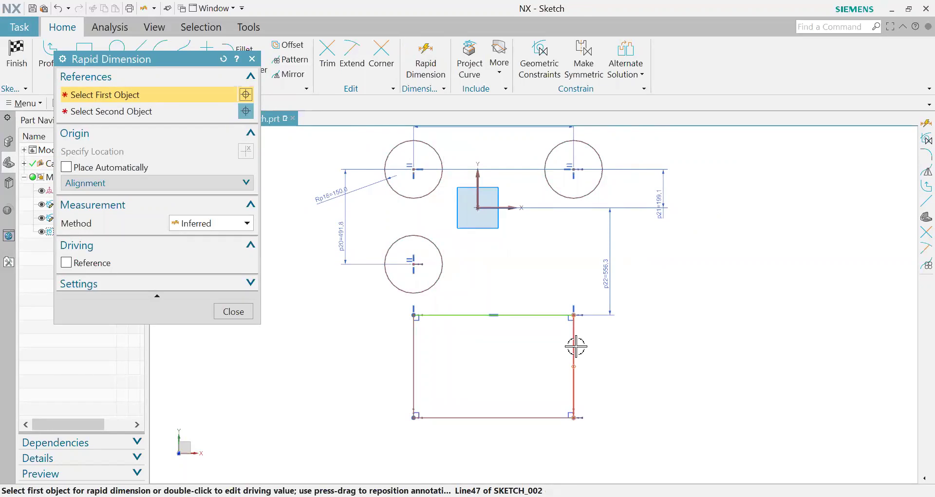
pyautogui.click(575, 346)
pyautogui.middleClick(411, 293)
pyautogui.press('c')
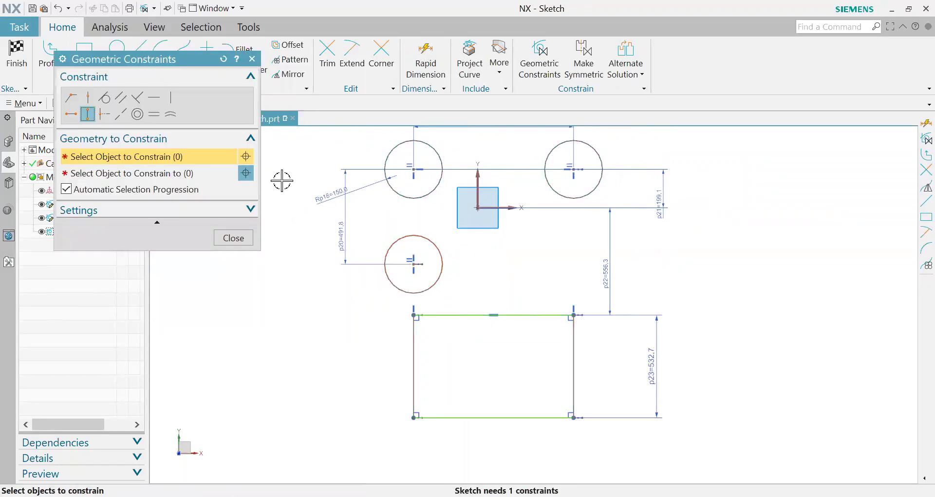
pyautogui.middleClick(569, 376)
pyautogui.scroll(2, 512, 232)
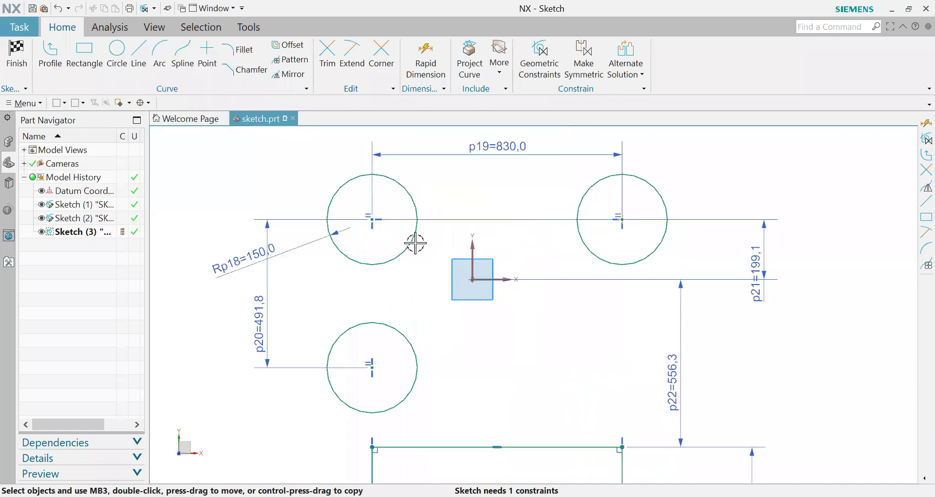
pyautogui.scroll(-1, 529, 407)
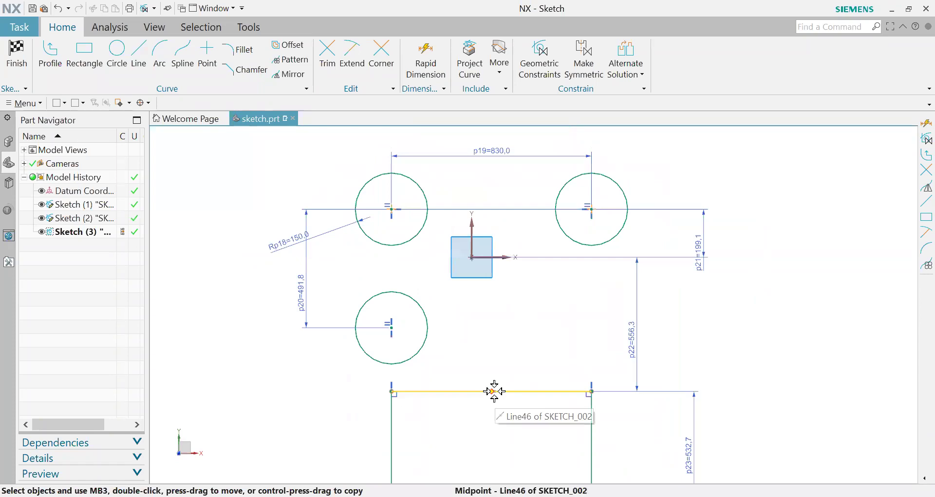
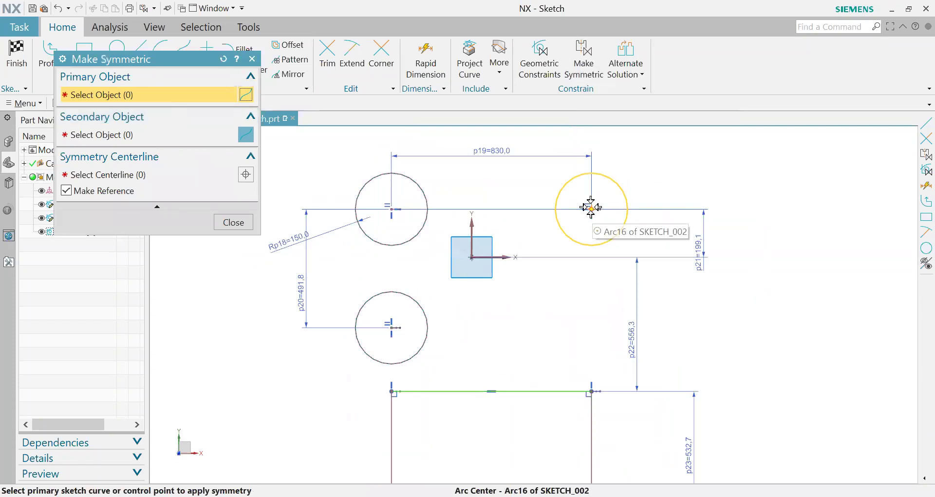
# Constrain the right and left upper circles symmetric about the vertical Y axis
pyautogui.click(392, 209)
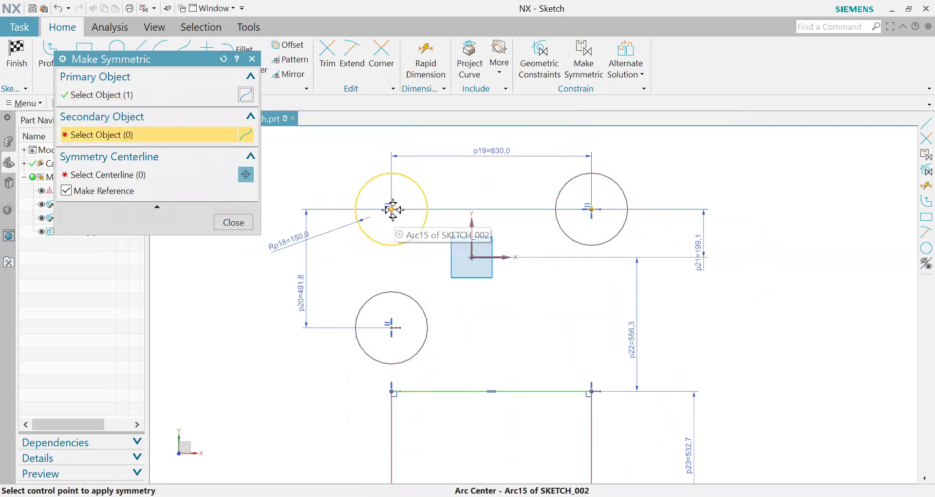
pyautogui.click(391, 209)
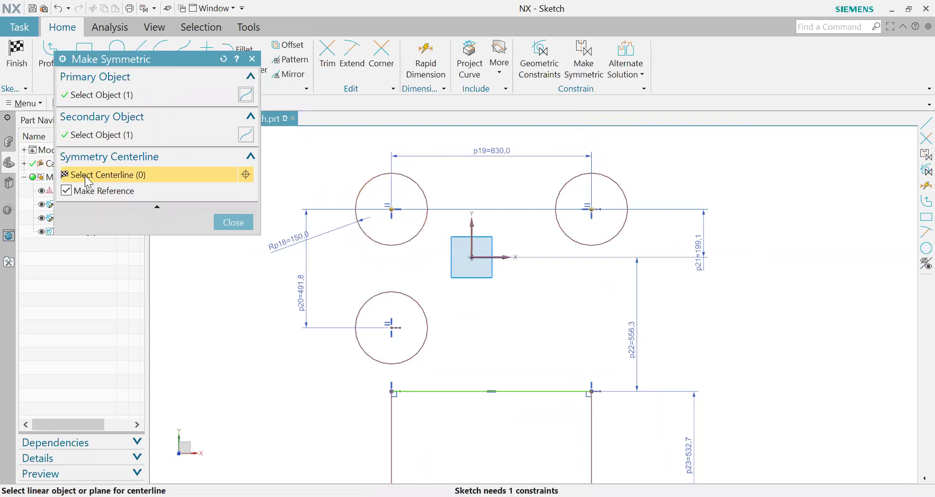
pyautogui.click(476, 224)
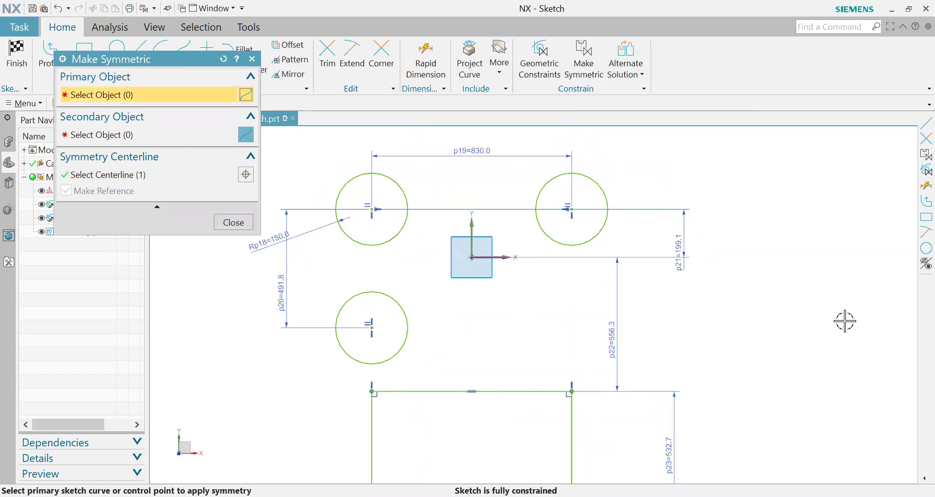
pyautogui.click(234, 221)
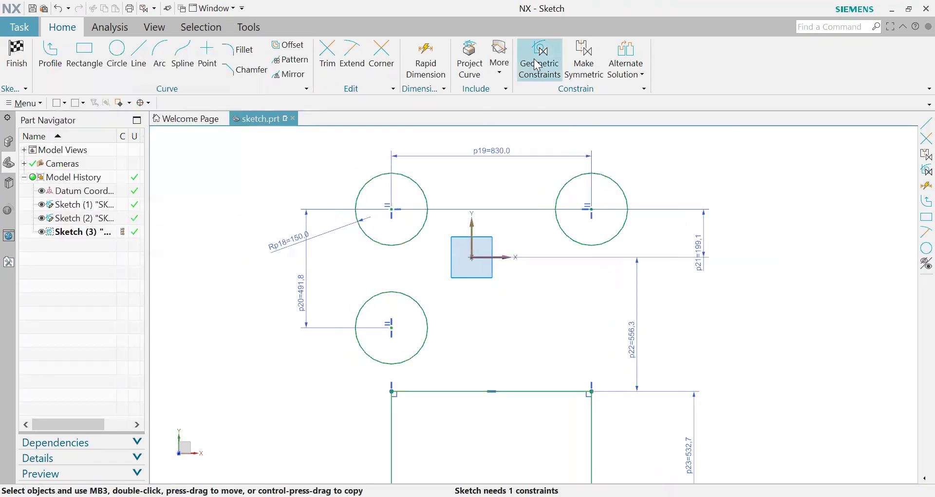
pyautogui.click(584, 55)
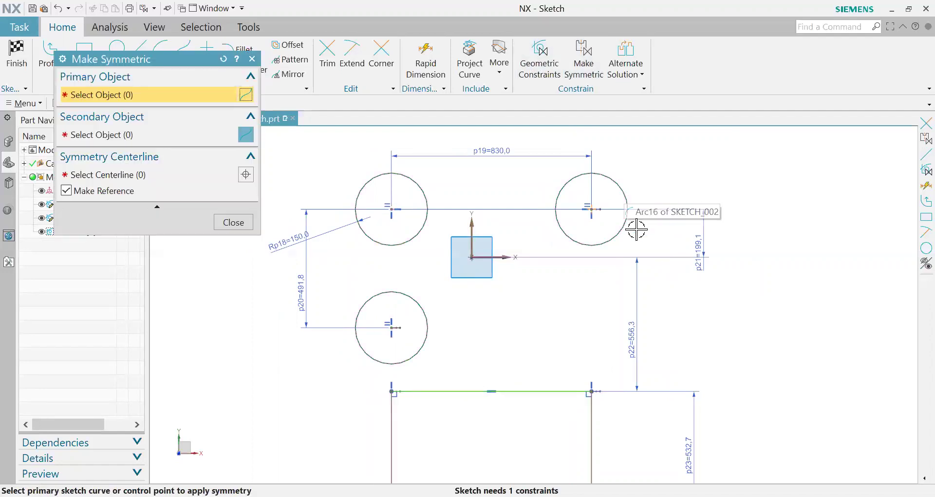
pyautogui.click(629, 200)
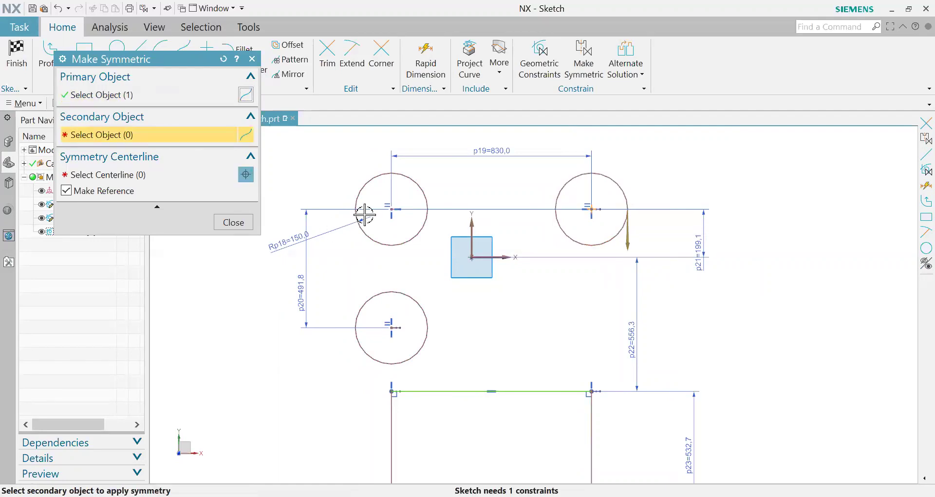
pyautogui.click(512, 294)
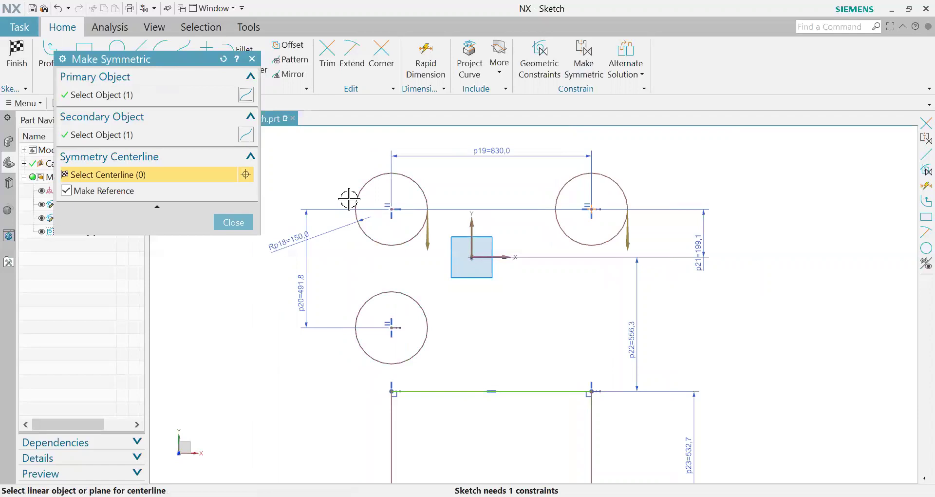
pyautogui.click(472, 233)
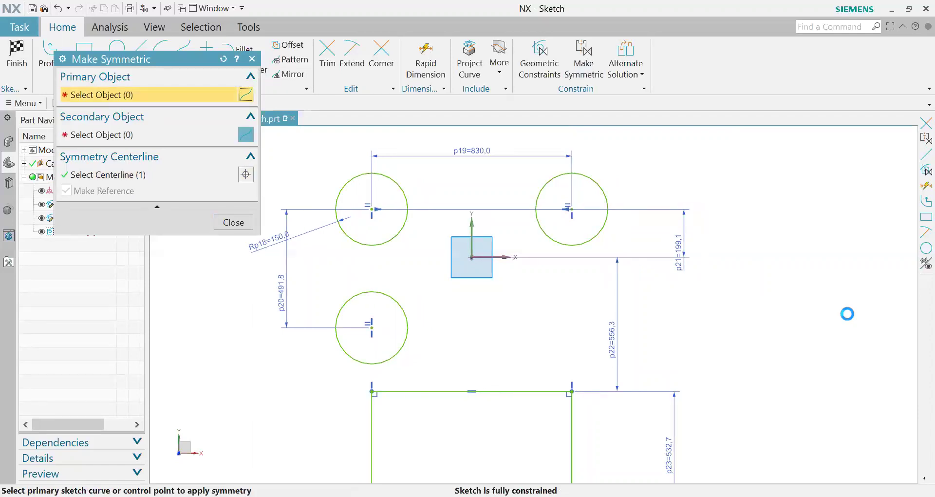
pyautogui.middleClick(847, 314)
# Undo the earlier circles and dimensions and exit the sketch
pyautogui.hotkey('ctrl', 'z')
pyautogui.hotkey('ctrl', 'z')
pyautogui.hotkey('ctrl', 'z')
pyautogui.hotkey('ctrl', 'z')
pyautogui.hotkey('ctrl', 'z')
pyautogui.hotkey('ctrl', 'z')
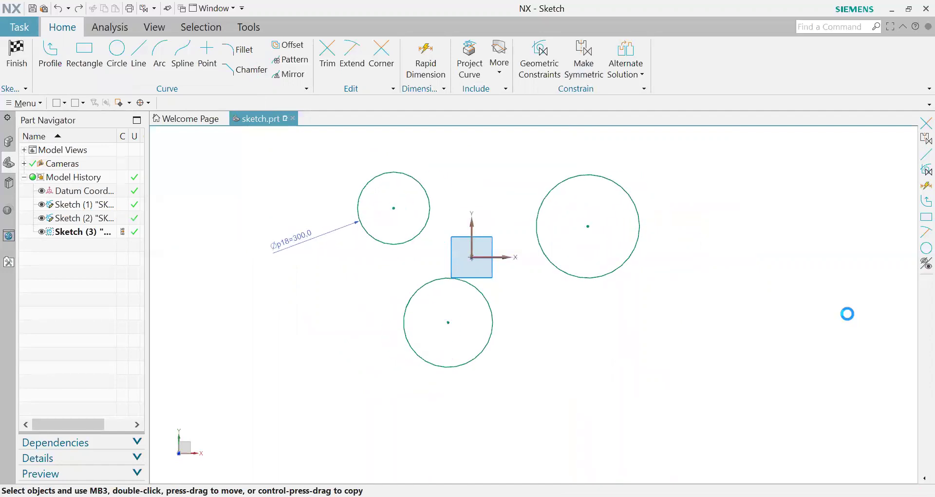
pyautogui.hotkey('ctrl', 'z')
pyautogui.hotkey('ctrl', 'z')
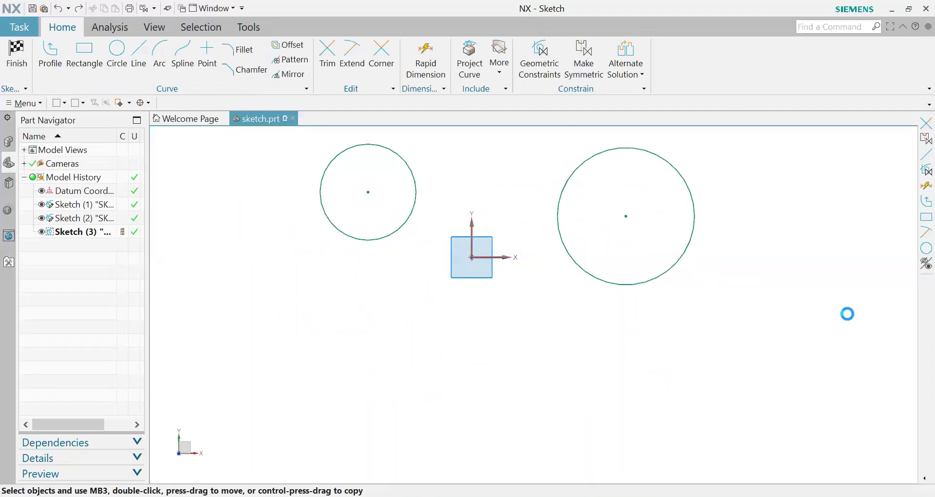
pyautogui.hotkey('ctrl', 'q')
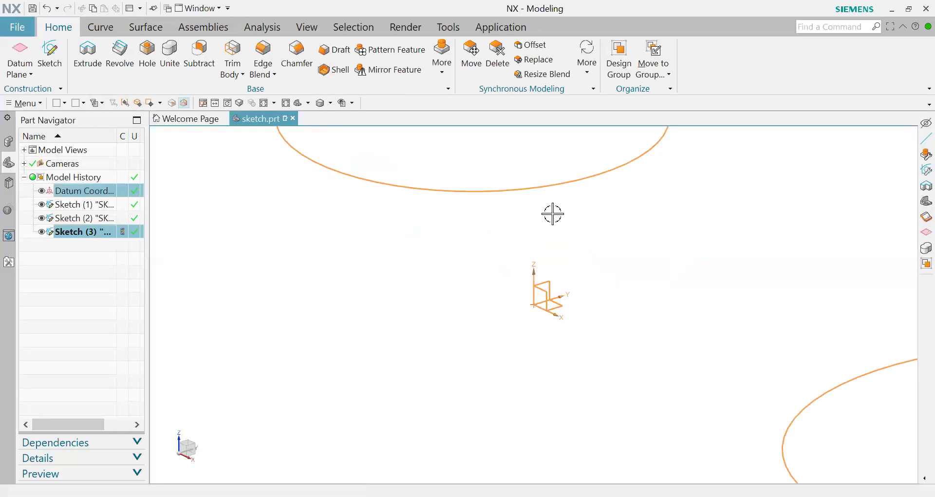
# Reopen Sketch (3) for editing with rollback
pyautogui.rightClick(82, 230)
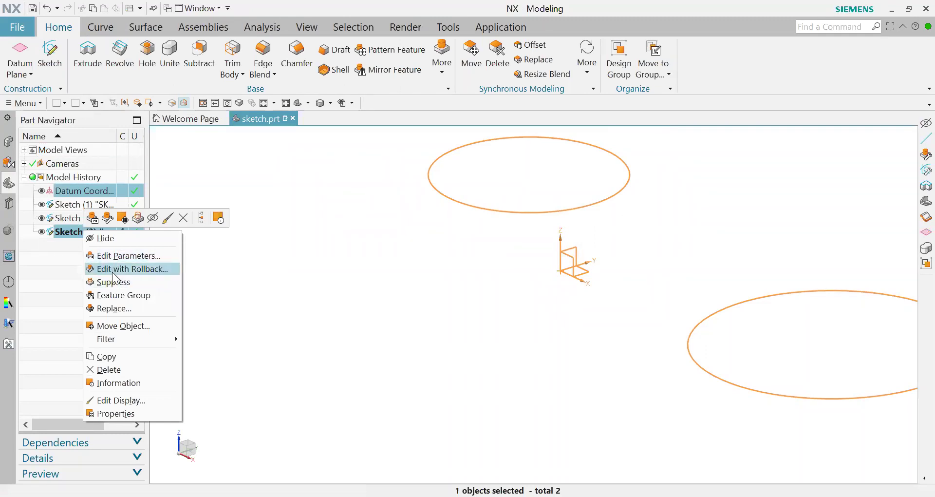
pyautogui.click(112, 271)
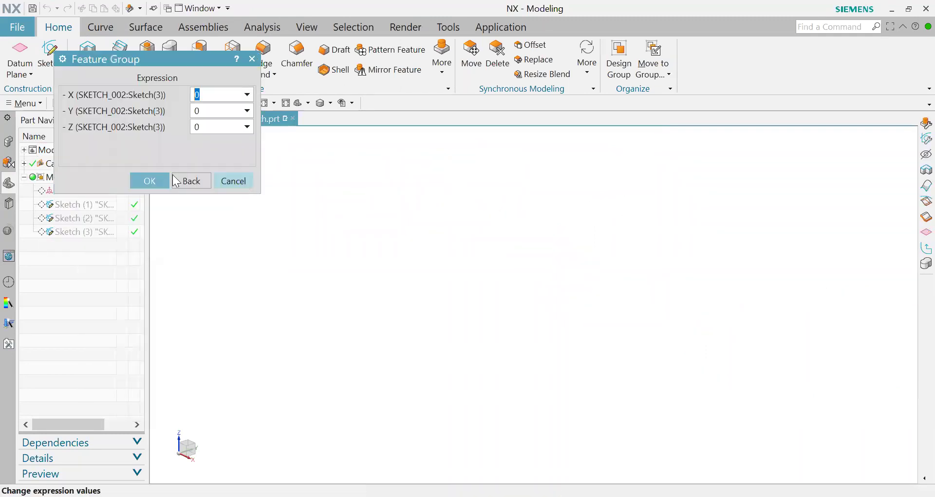
pyautogui.click(142, 180)
pyautogui.rightClick(567, 209)
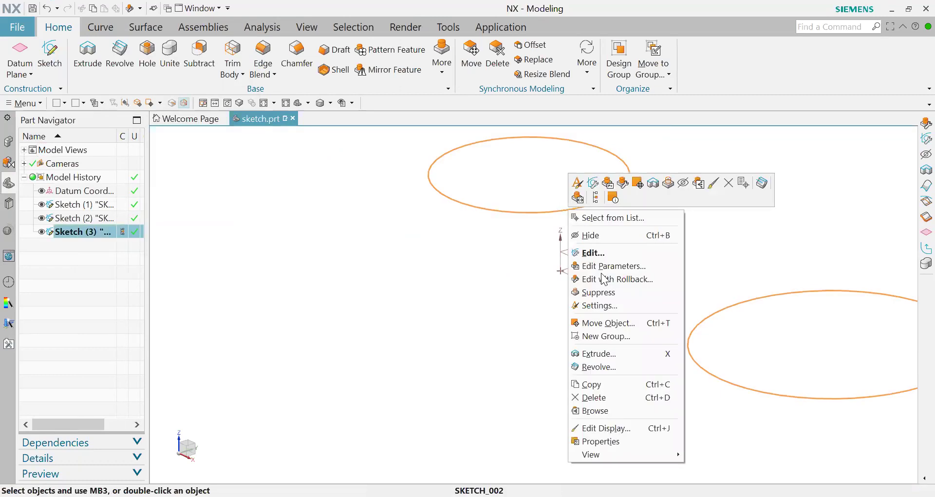
pyautogui.click(576, 252)
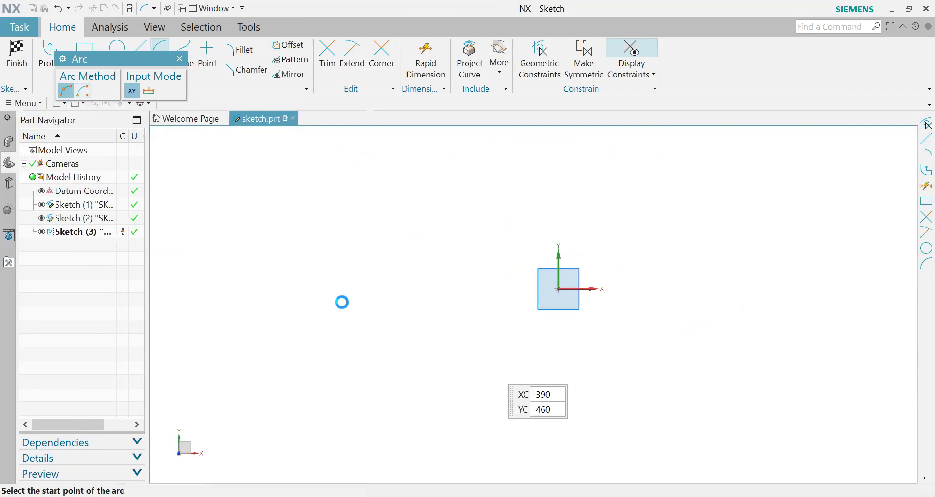
# Draw three separate arcs around the origin
pyautogui.click(342, 302)
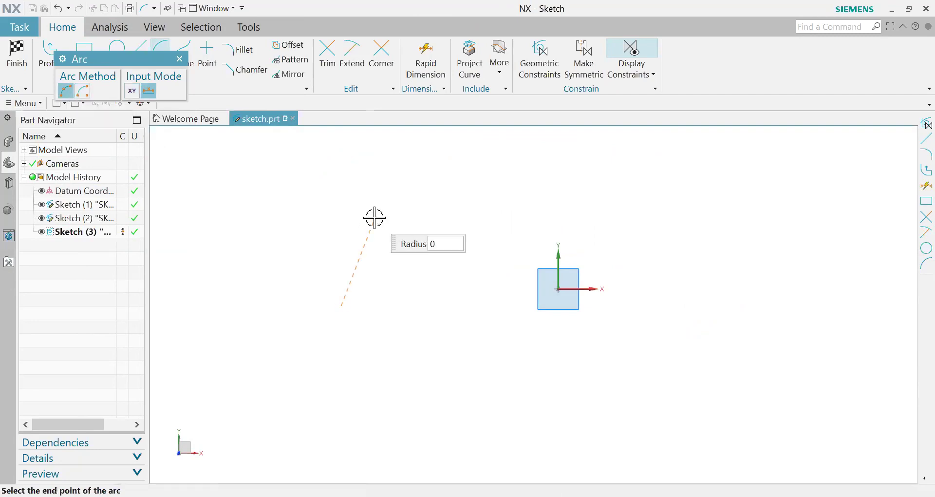
pyautogui.click(541, 177)
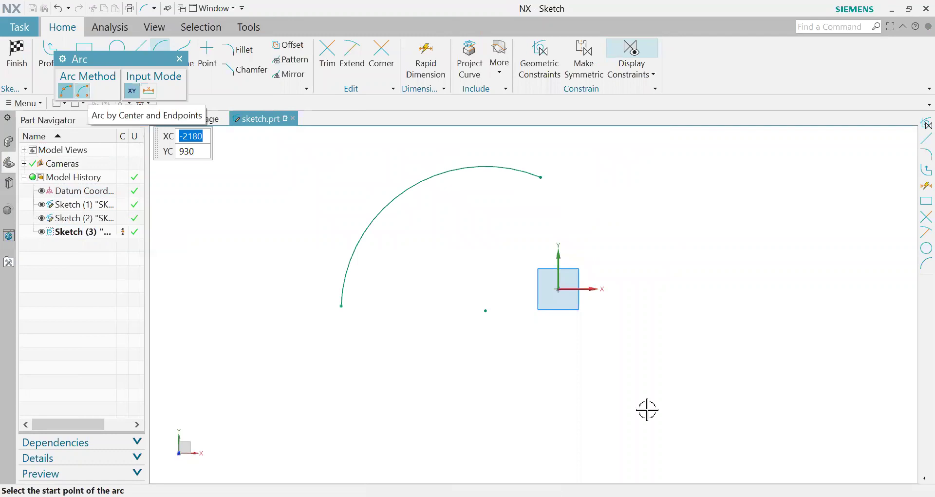
pyautogui.click(671, 242)
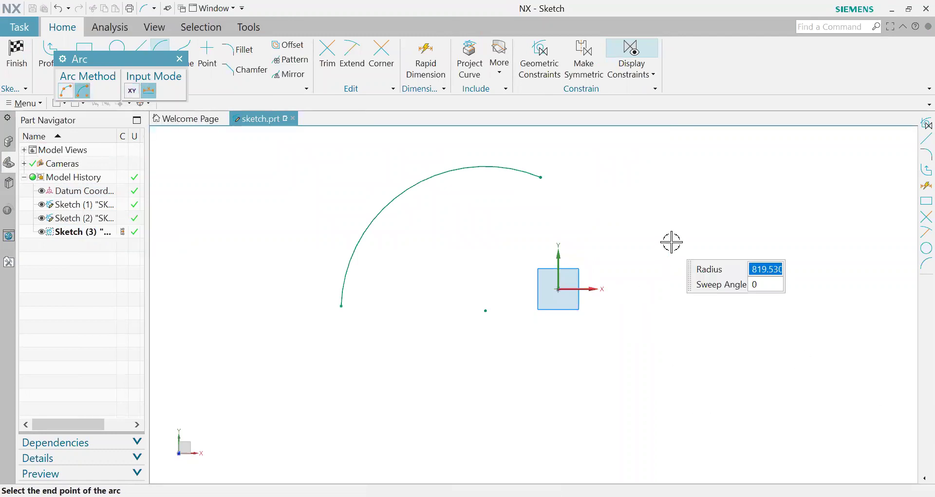
pyautogui.click(637, 433)
pyautogui.press('Escape')
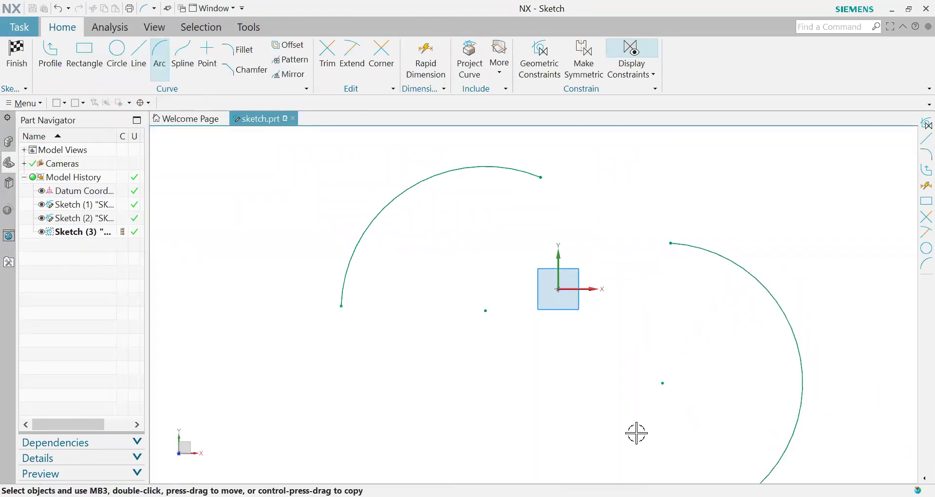
pyautogui.press('a')
pyautogui.scroll(-3, 647, 327)
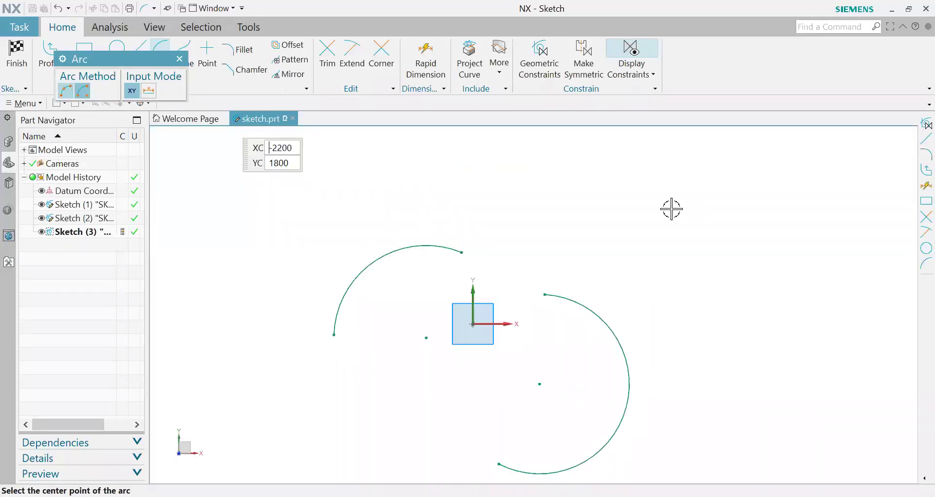
pyautogui.click(624, 278)
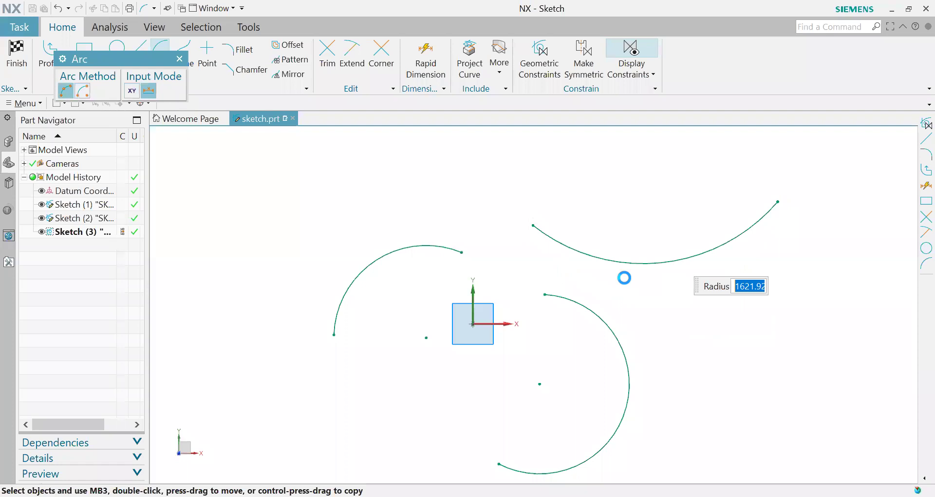
pyautogui.scroll(-1, 651, 229)
pyautogui.scroll(-1, 501, 226)
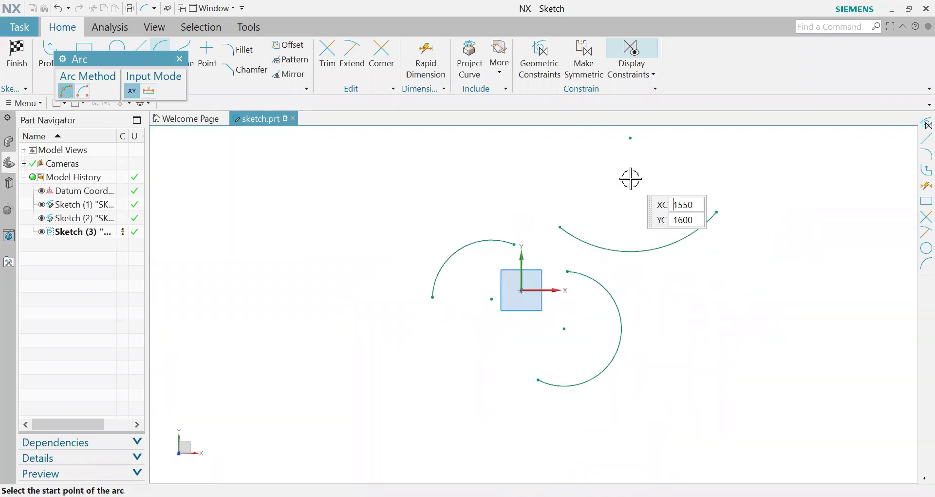
pyautogui.press('Escape')
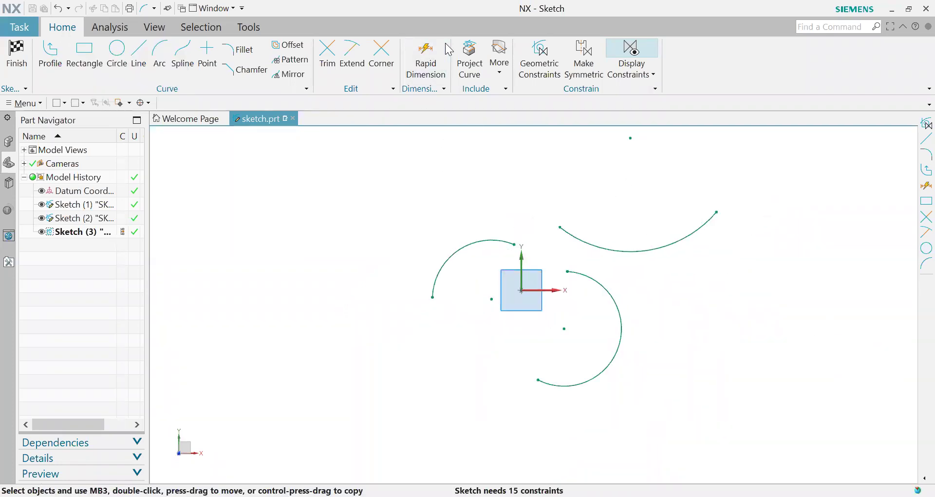
# Dimension the upper-right arc with a radius of 1621.9 (Rp18)
pyautogui.press('d')
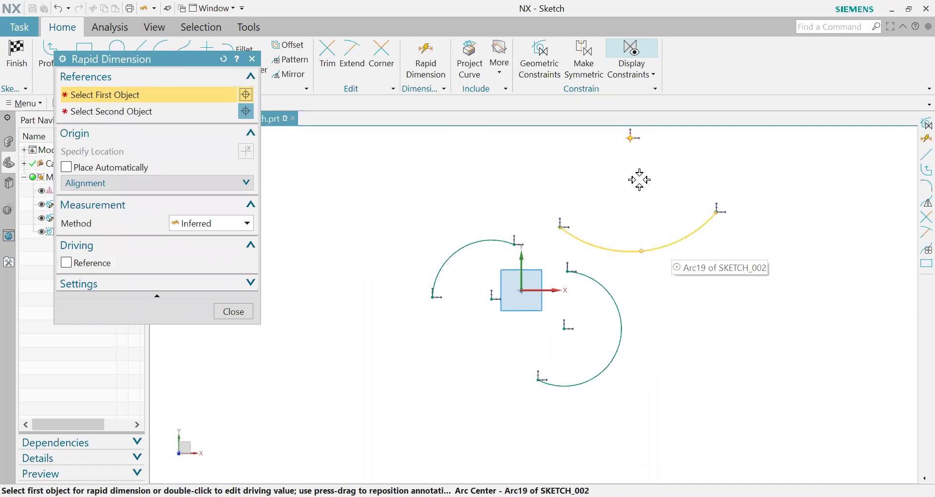
pyautogui.click(639, 179)
pyautogui.click(640, 181)
pyautogui.press('Escape')
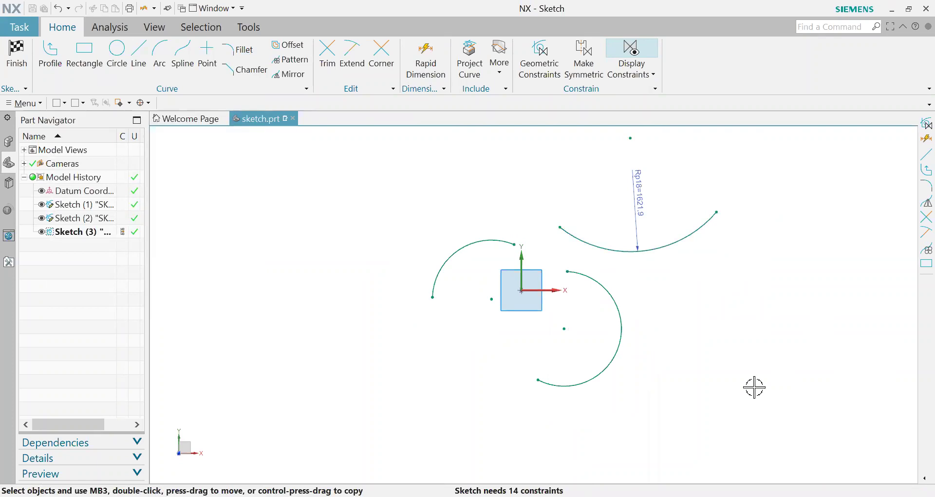
pyautogui.scroll(-2, 497, 193)
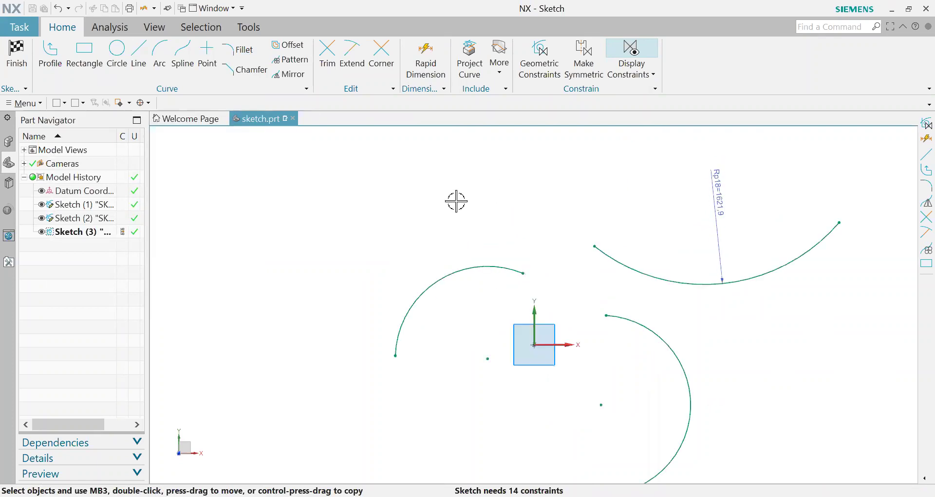
# Make the upper-right arc tangent to both the upper-left and lower-right arcs
pyautogui.press('c')
pyautogui.click(104, 97)
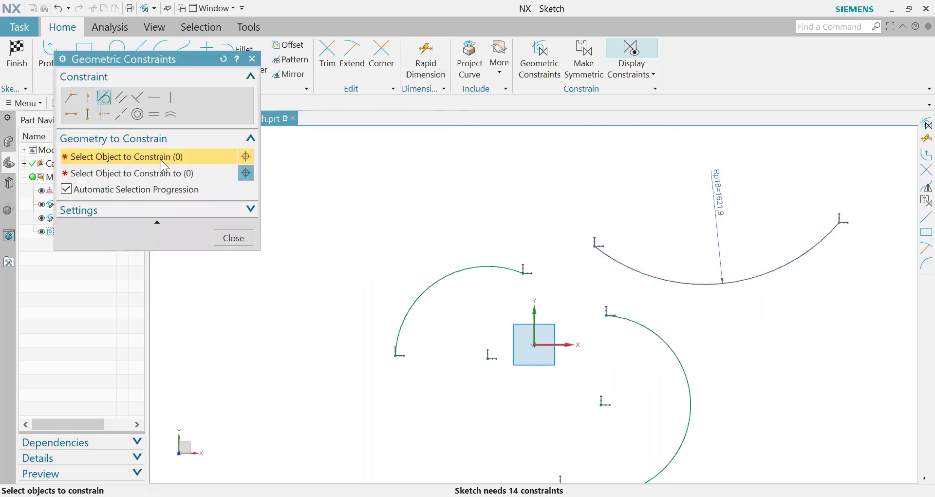
pyautogui.click(504, 266)
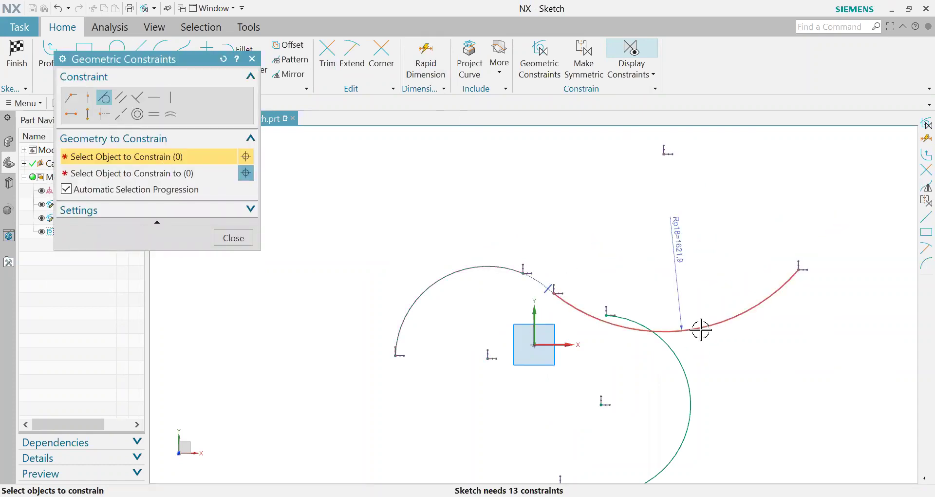
pyautogui.click(664, 338)
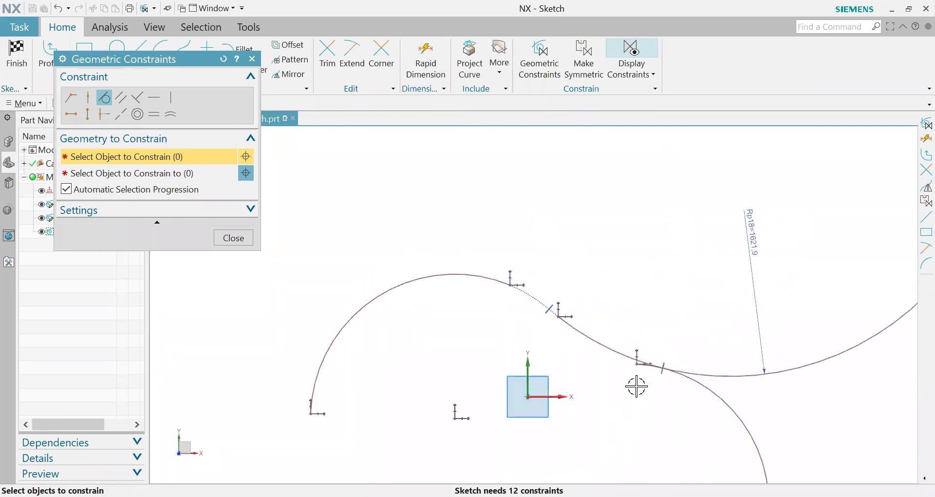
pyautogui.scroll(-2, 555, 340)
pyautogui.press('Escape')
pyautogui.scroll(3, 667, 265)
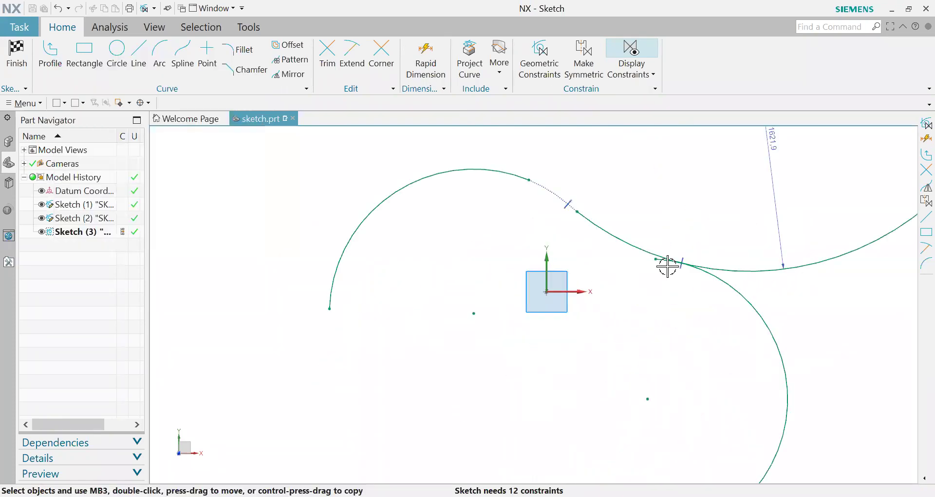
pyautogui.scroll(2, 658, 222)
pyautogui.scroll(-2, 732, 340)
pyautogui.scroll(-1, 634, 290)
pyautogui.scroll(2, 622, 221)
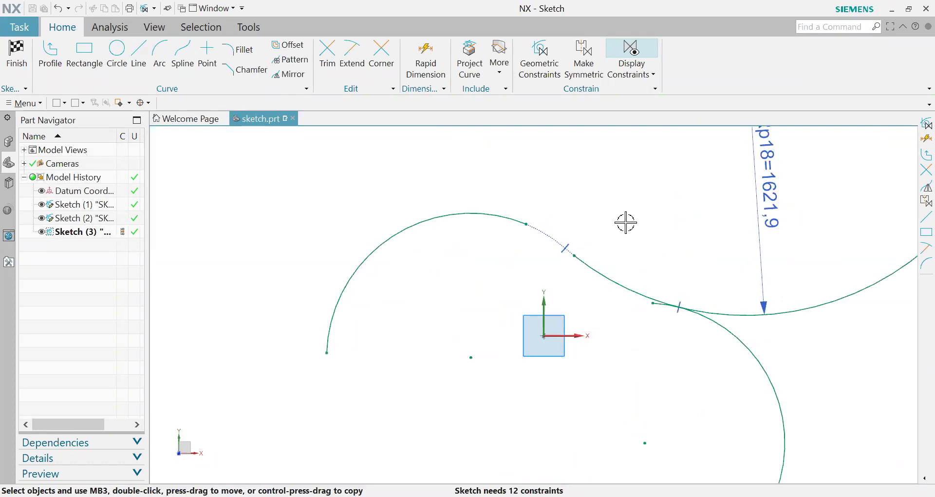
pyautogui.scroll(2, 567, 245)
# Drag an arc endpoint so the joined arcs re-solve into one S-shaped curve
pyautogui.moveTo(579, 264); pyautogui.dragTo(524, 234)
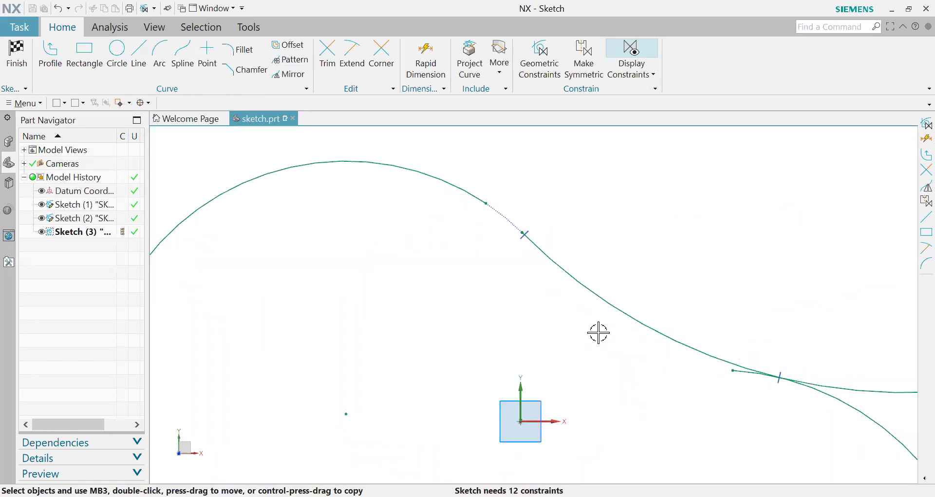
pyautogui.press('c')
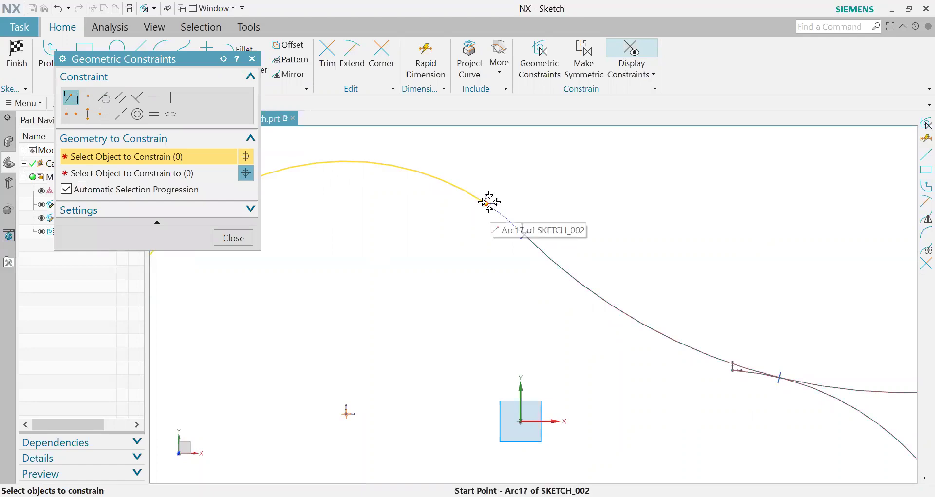
pyautogui.scroll(-2, 771, 281)
pyautogui.scroll(-1, 720, 288)
pyautogui.scroll(4, 734, 281)
pyautogui.press('Escape')
pyautogui.scroll(-2, 608, 217)
pyautogui.scroll(-2, 636, 294)
pyautogui.scroll(3, 615, 378)
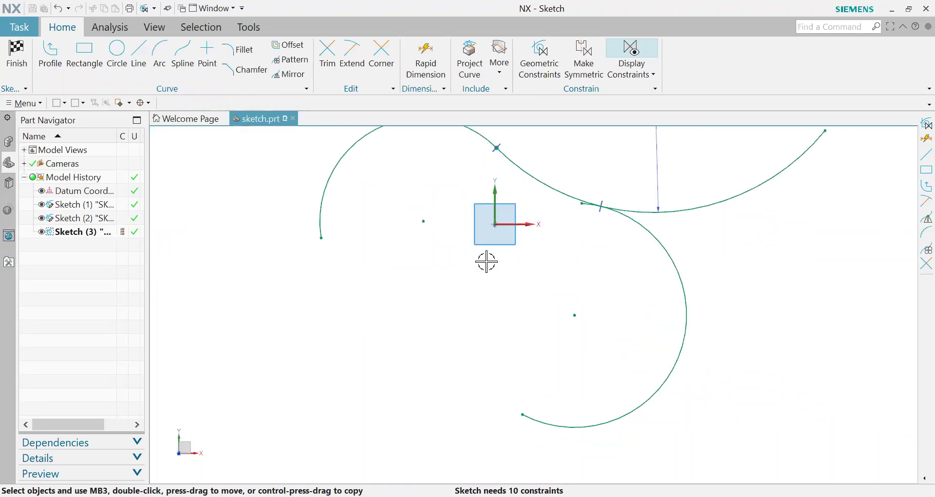
# Trim off the overhanging arc tail where the middle and right arcs meet
pyautogui.click(331, 57)
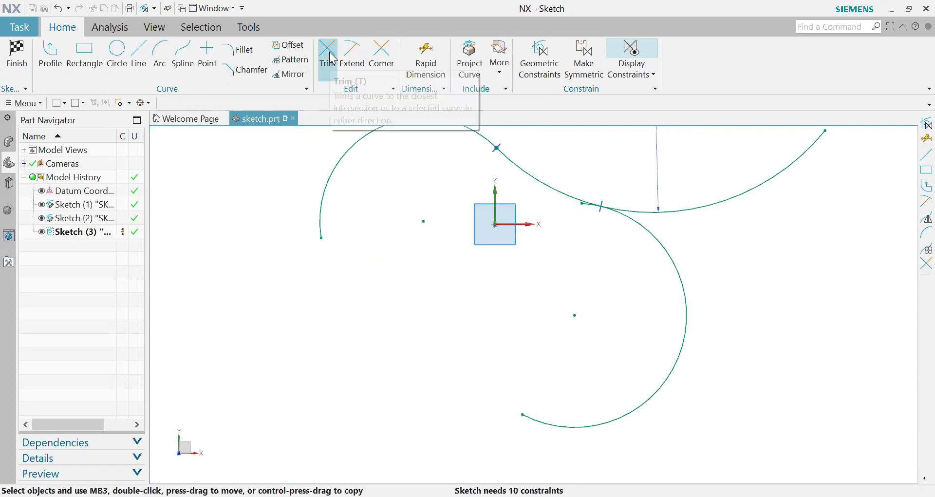
pyautogui.scroll(3, 589, 187)
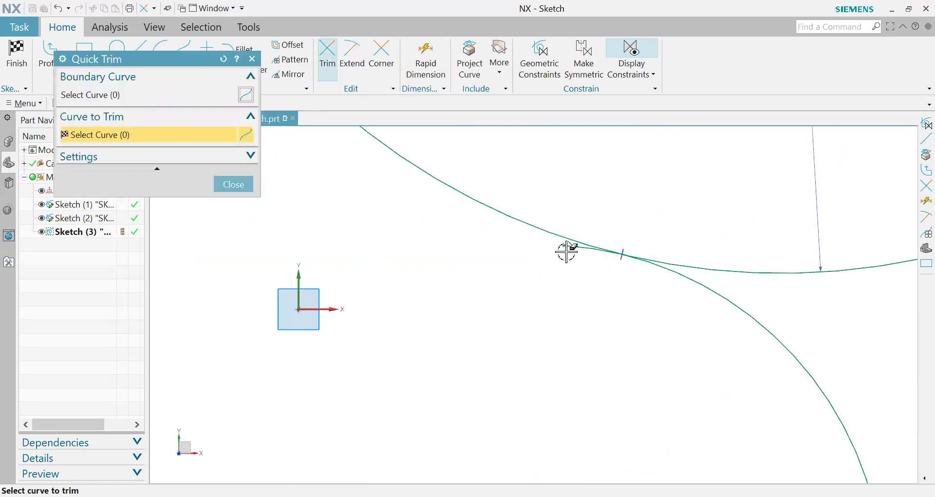
pyautogui.scroll(-4, 718, 218)
pyautogui.click(713, 216)
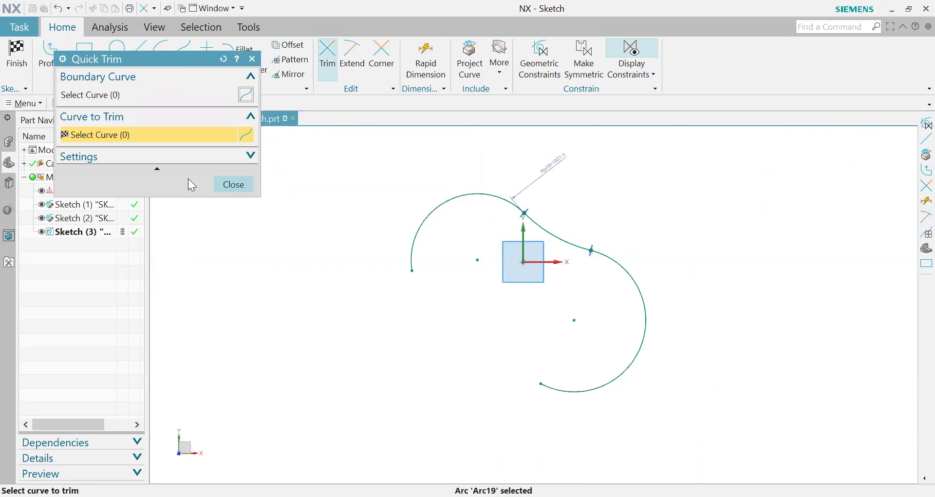
pyautogui.click(233, 184)
pyautogui.scroll(2, 568, 223)
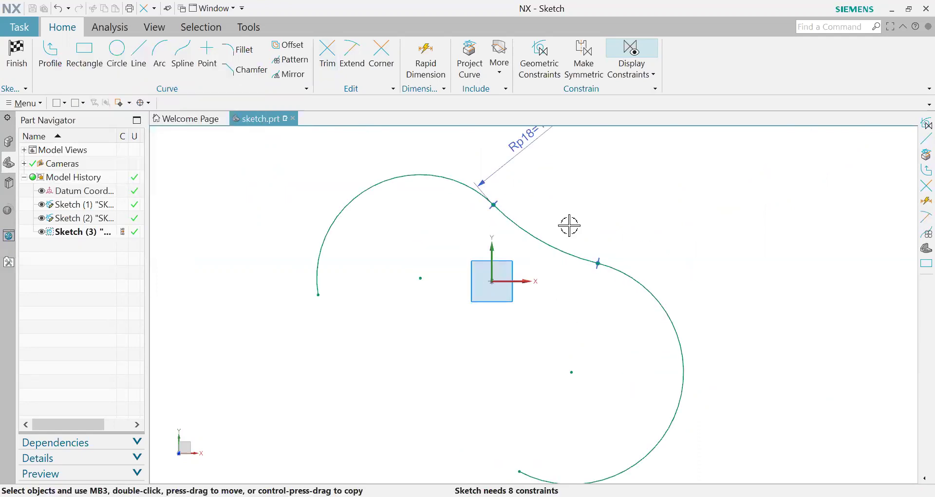
pyautogui.scroll(-2, 504, 211)
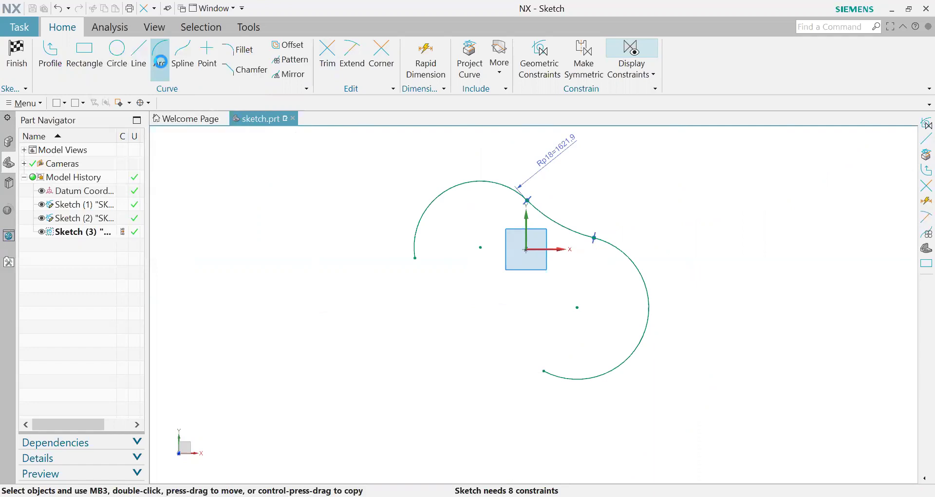
# Draw a large three-point arc along the bottom of the outline
pyautogui.click(382, 275)
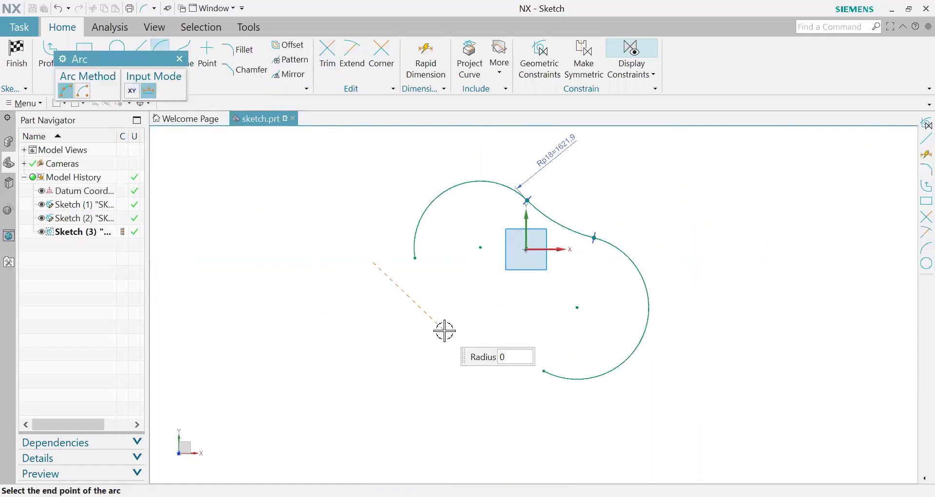
pyautogui.click(511, 417)
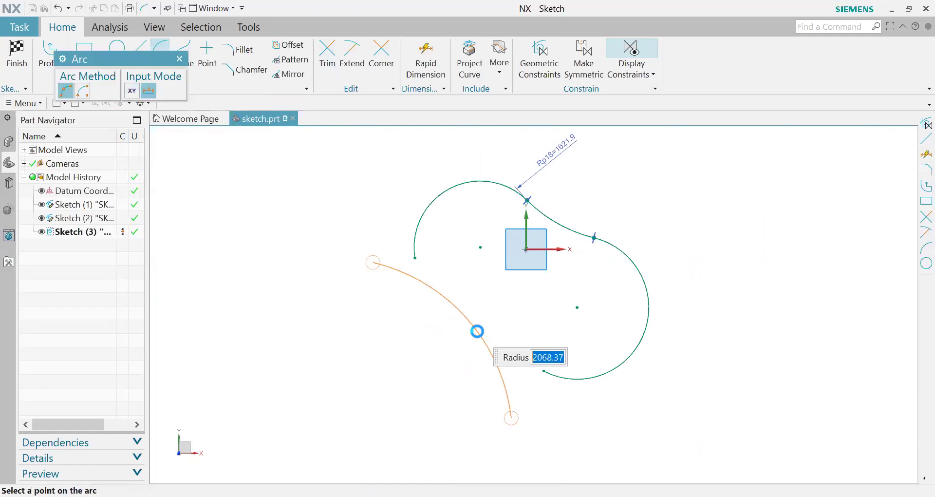
pyautogui.click(477, 331)
pyautogui.press('Escape')
pyautogui.scroll(2, 409, 245)
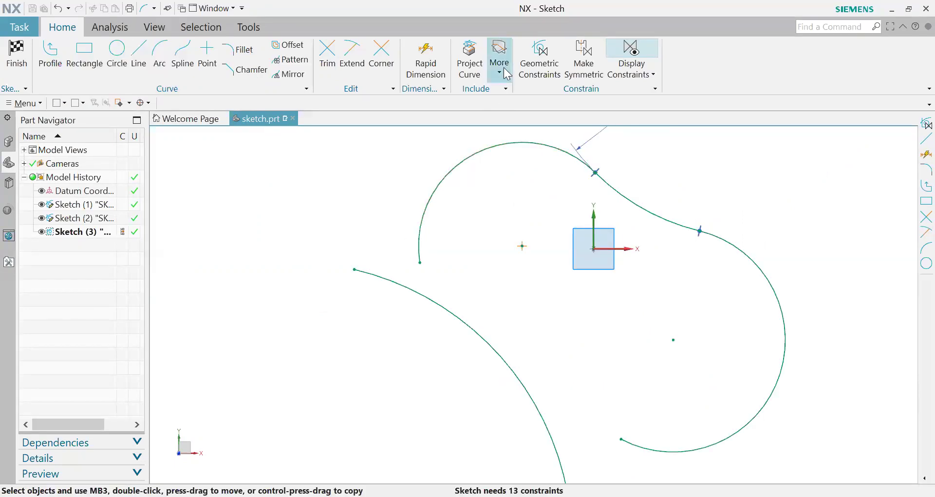
# Make the lower arc tangent to the upper-left arc and to the right arc
pyautogui.click(419, 232)
pyautogui.press('Escape')
pyautogui.click(440, 306)
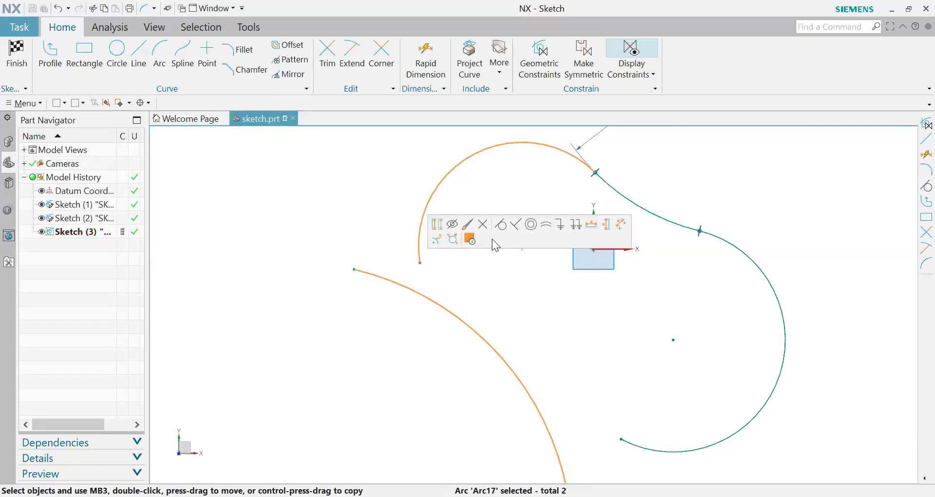
pyautogui.click(501, 229)
pyautogui.click(560, 454)
pyautogui.click(661, 445)
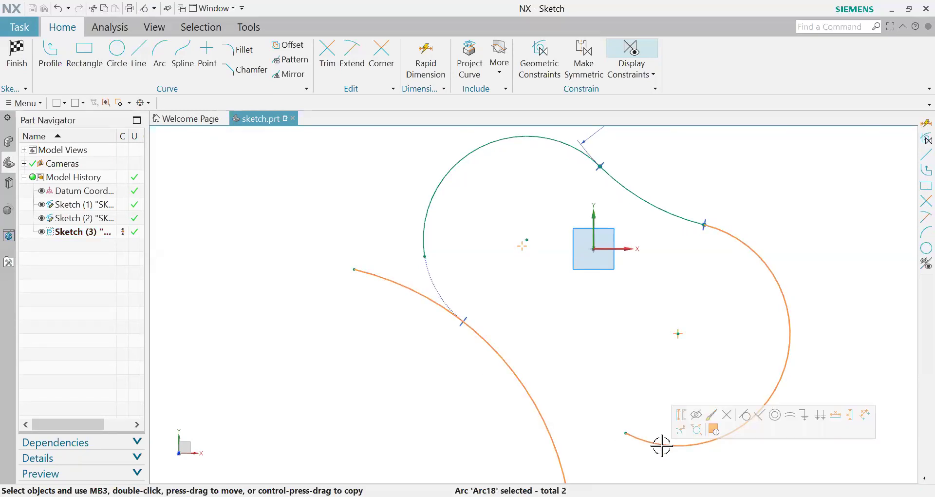
pyautogui.click(744, 415)
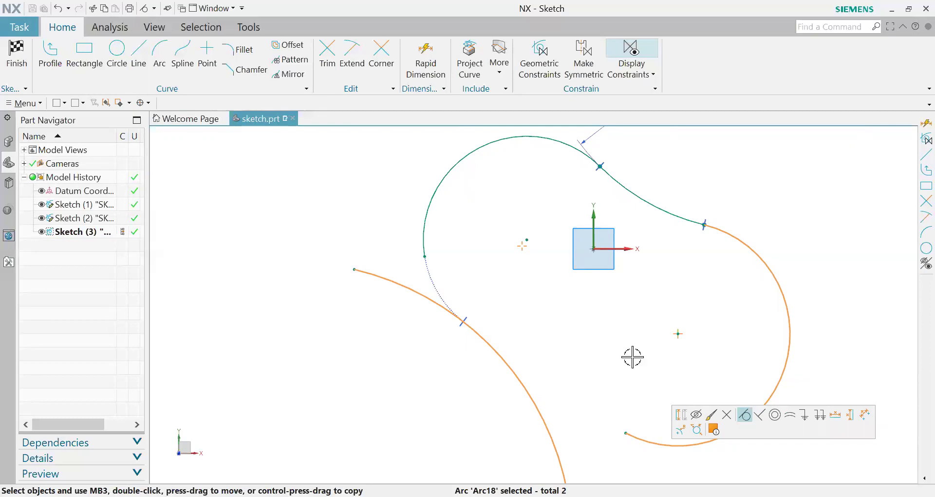
pyautogui.scroll(2, 799, 327)
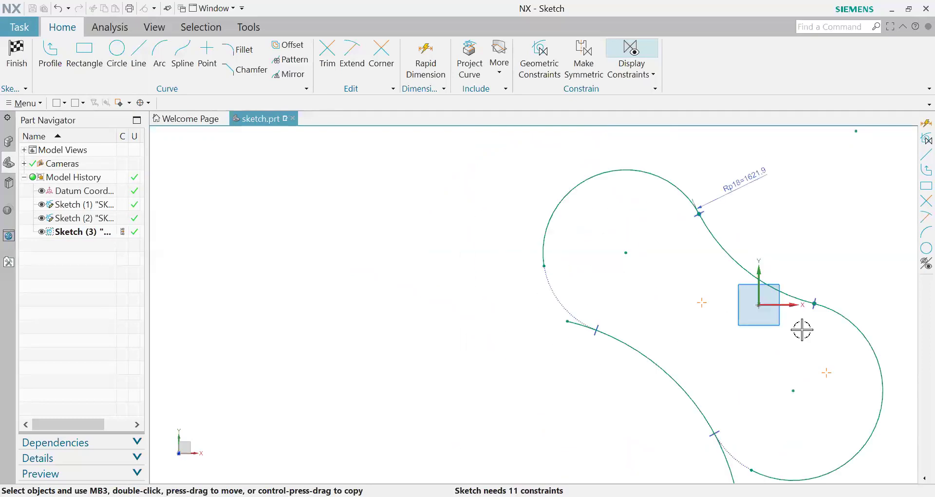
pyautogui.scroll(2, 584, 286)
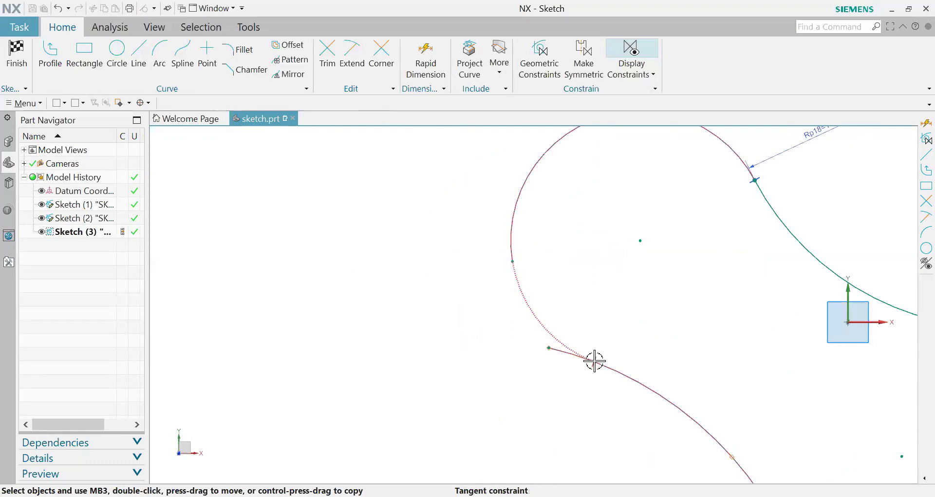
pyautogui.click(355, 51)
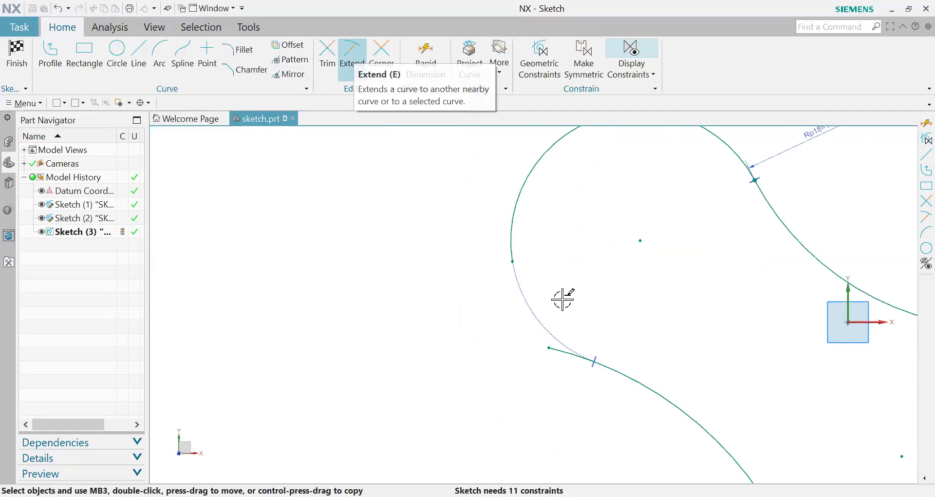
# Extend and trim the arc ends so the four arcs close into one double-lobed outline
pyautogui.hotkey('ctrl', 'f')
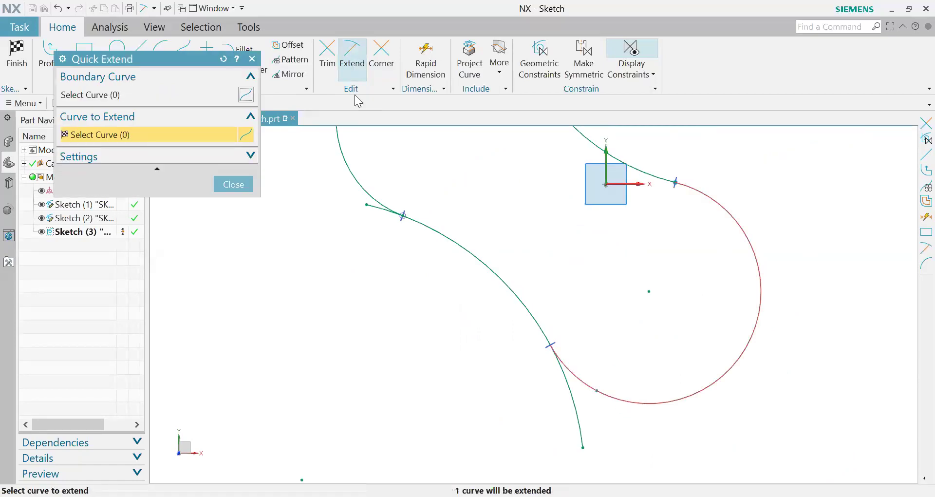
pyautogui.click(325, 54)
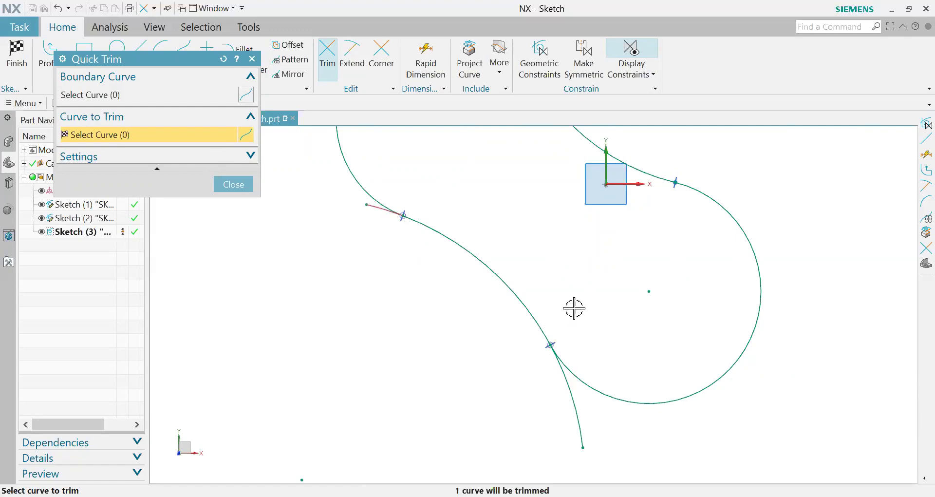
pyautogui.scroll(-1, 706, 275)
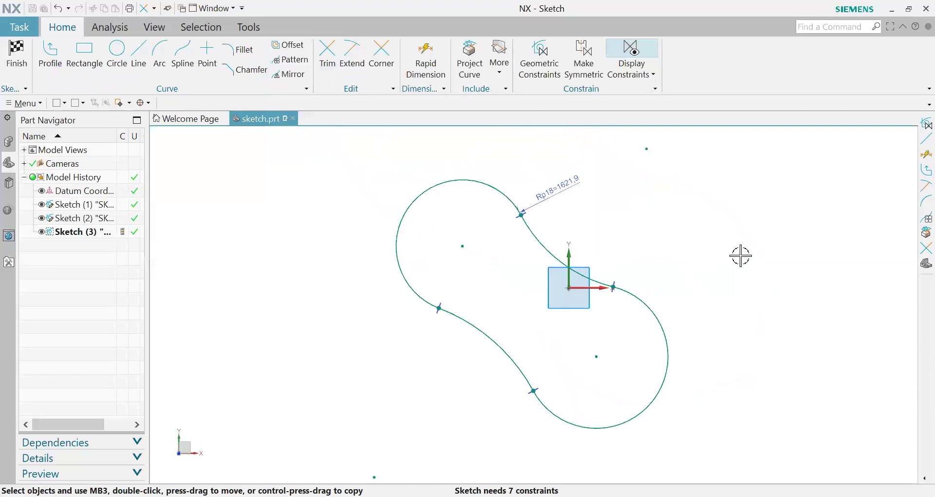
pyautogui.scroll(-2, 738, 255)
pyautogui.scroll(4, 595, 192)
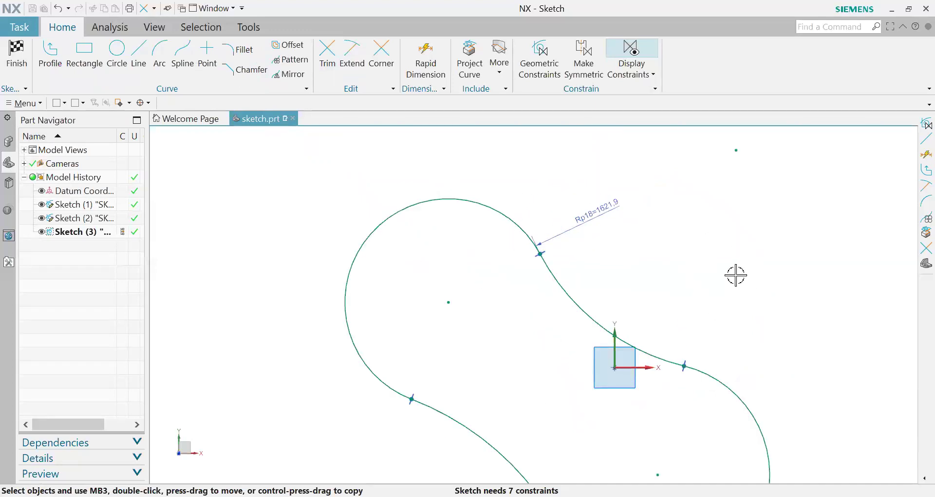
# Align the left and right arc centres horizontally
pyautogui.scroll(-2, 684, 204)
pyautogui.press('c')
pyautogui.scroll(1, 689, 336)
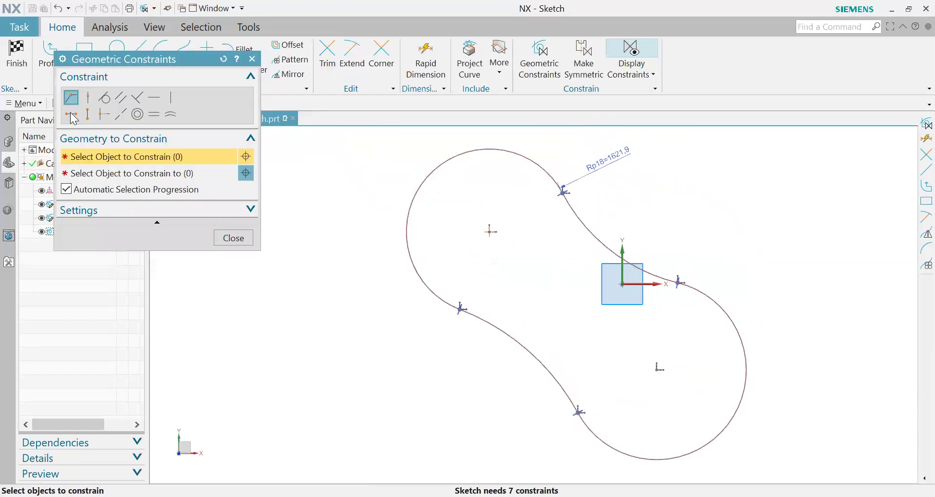
pyautogui.click(488, 233)
pyautogui.click(657, 370)
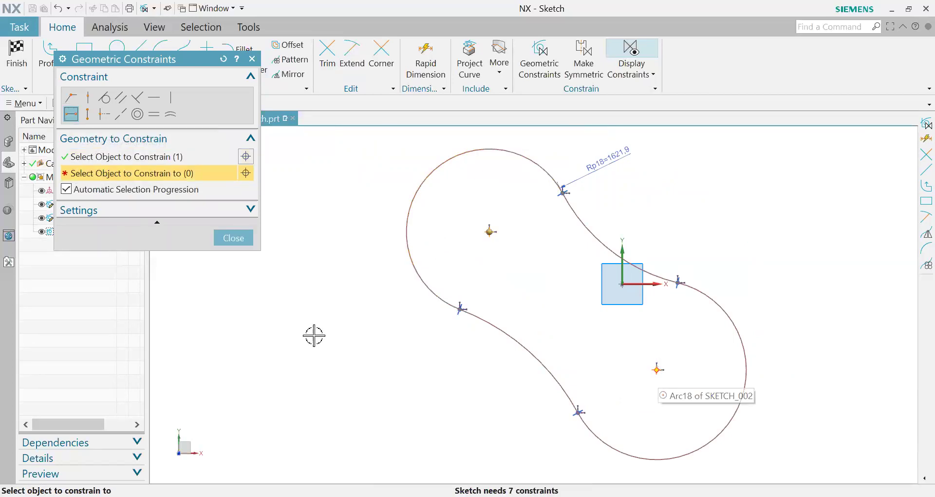
# Make the left and right end arcs equal in radius
pyautogui.click(170, 117)
pyautogui.click(407, 240)
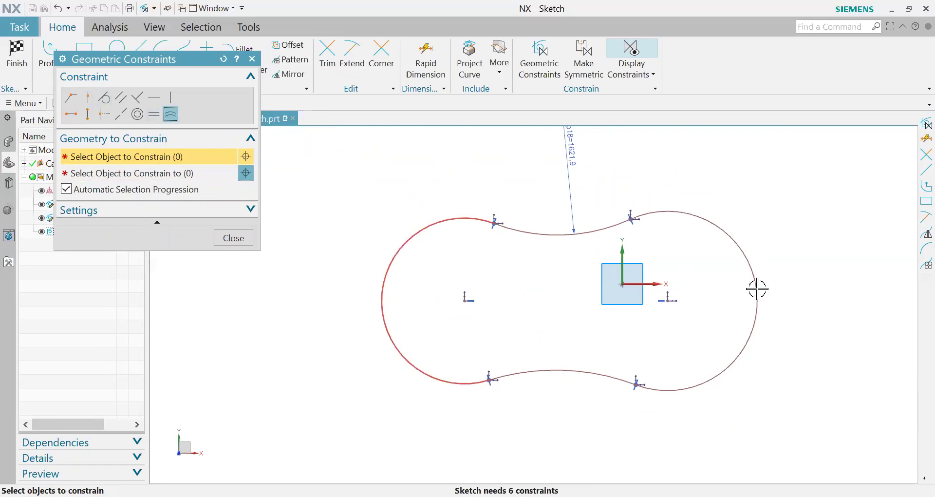
pyautogui.click(757, 289)
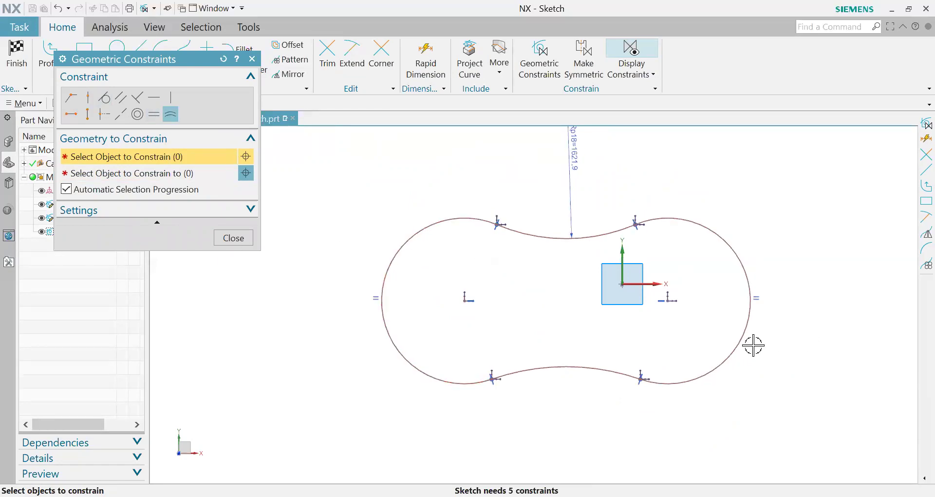
pyautogui.press('Escape')
pyautogui.click(584, 58)
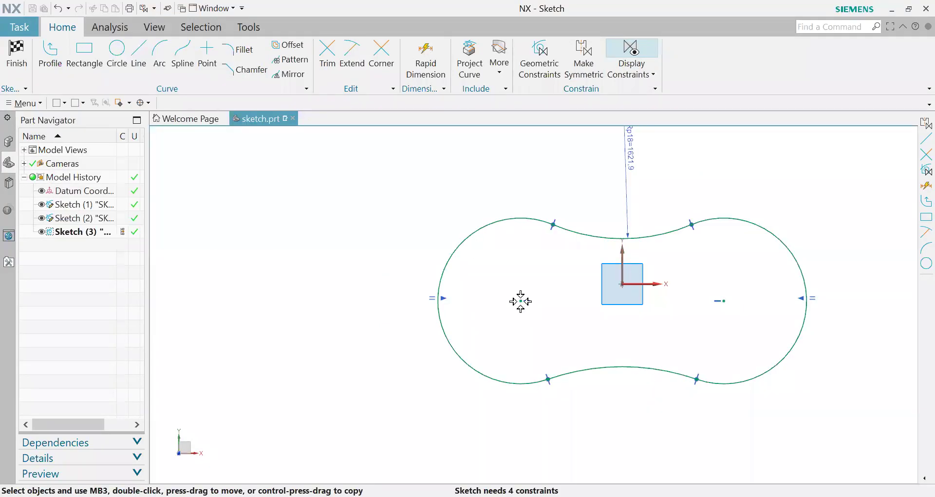
# Set the distance between the two end-arc centres to 300
pyautogui.press('d')
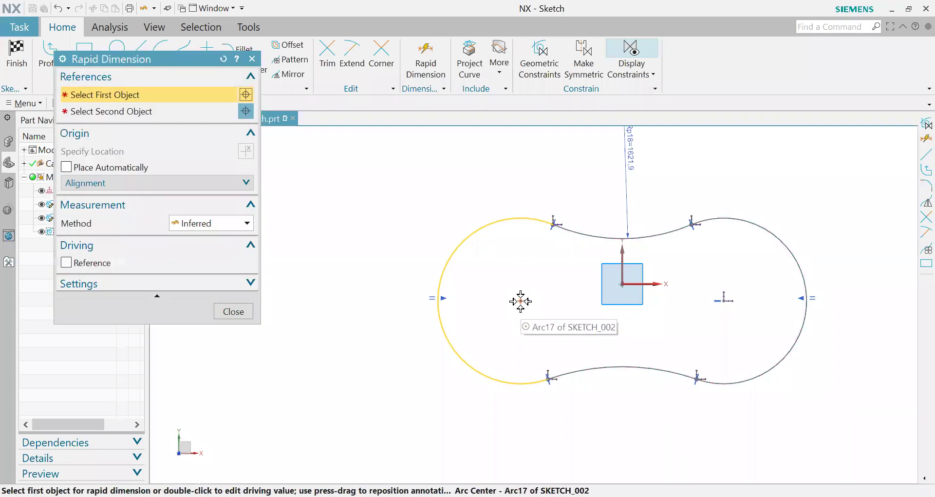
pyautogui.click(536, 452)
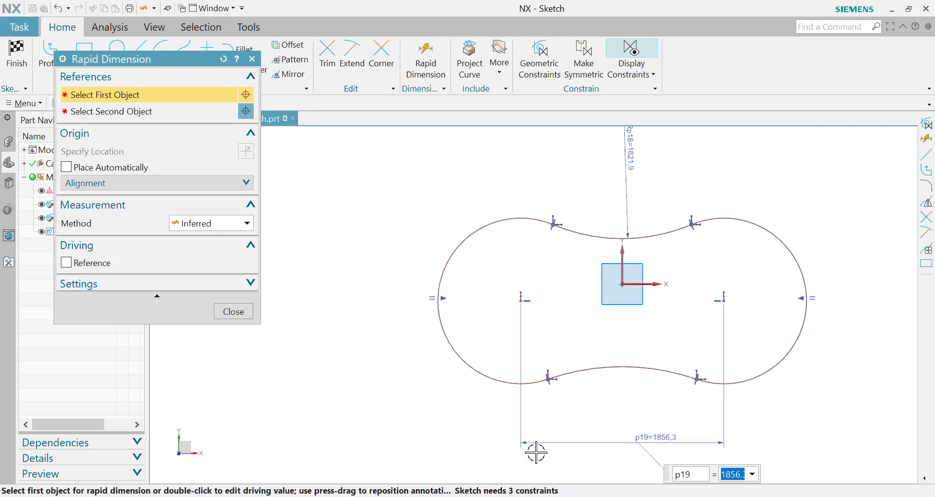
pyautogui.write('300')
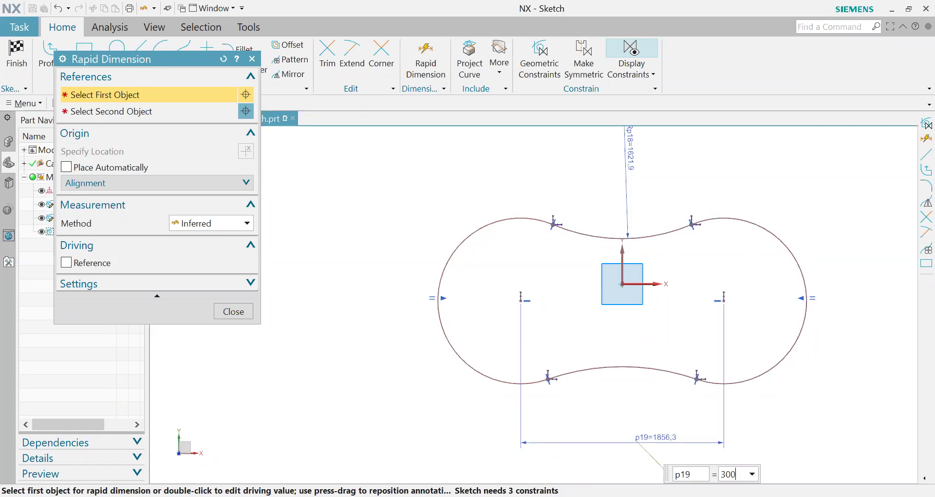
pyautogui.press('Return')
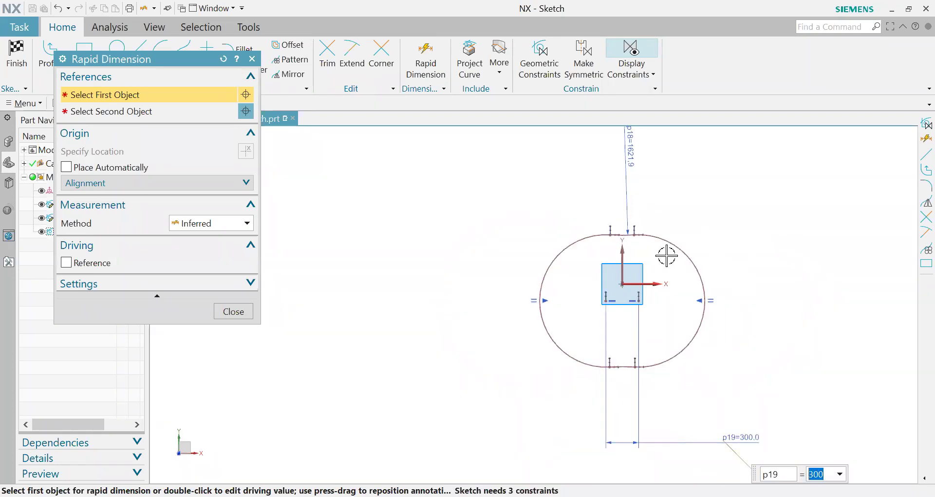
pyautogui.middleClick(647, 319)
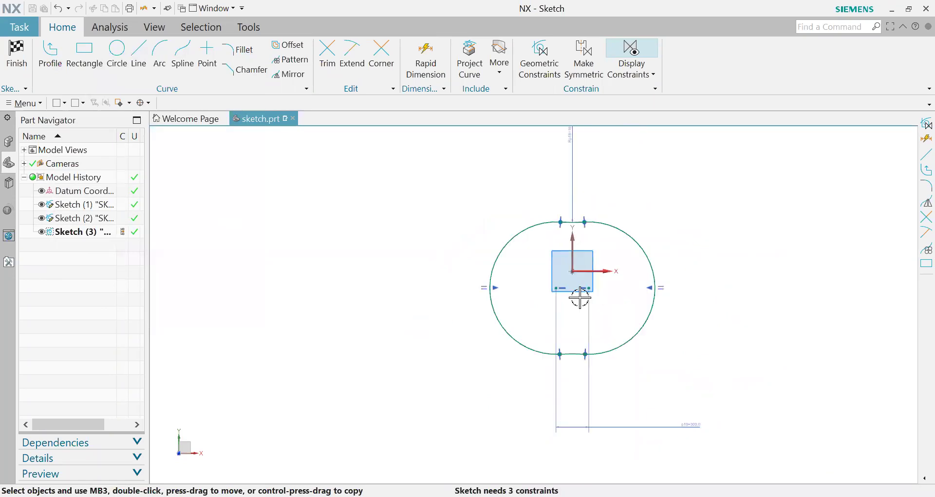
pyautogui.scroll(2, 579, 297)
pyautogui.moveTo(579, 183); pyautogui.dragTo(576, 262)
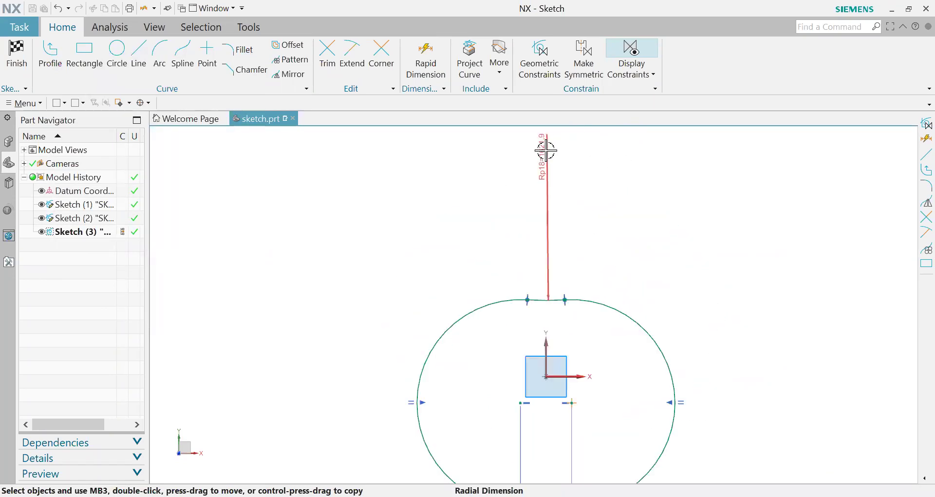
pyautogui.scroll(3, 576, 262)
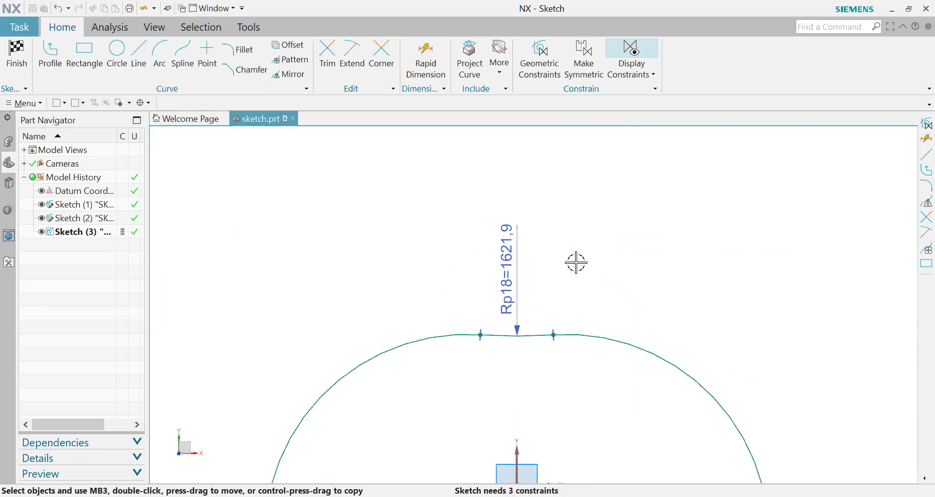
pyautogui.click(511, 263)
pyautogui.click(768, 322)
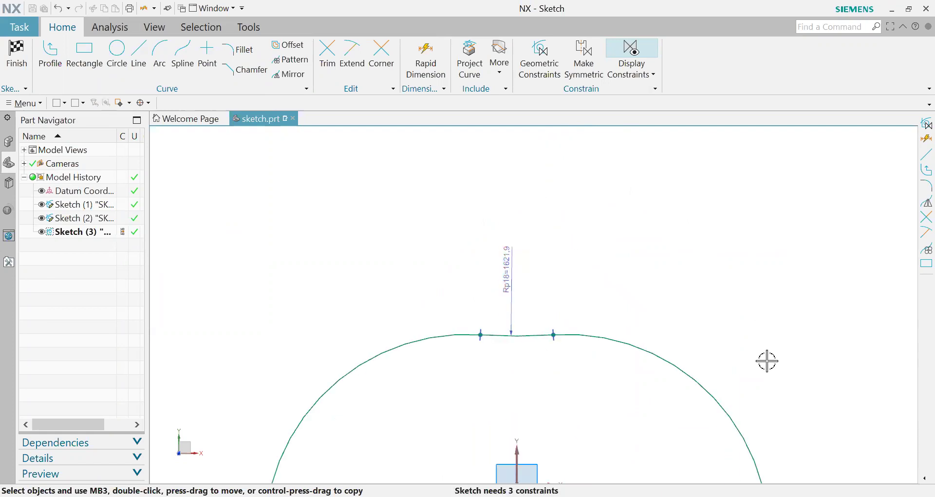
# Dimension the right end arc's diameter at 120
pyautogui.press('d')
pyautogui.scroll(-3, 689, 366)
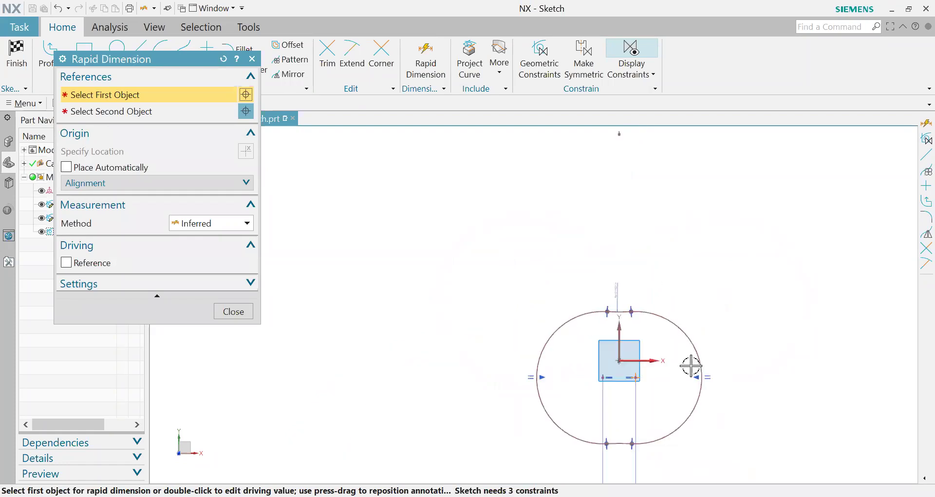
pyautogui.scroll(2, 706, 367)
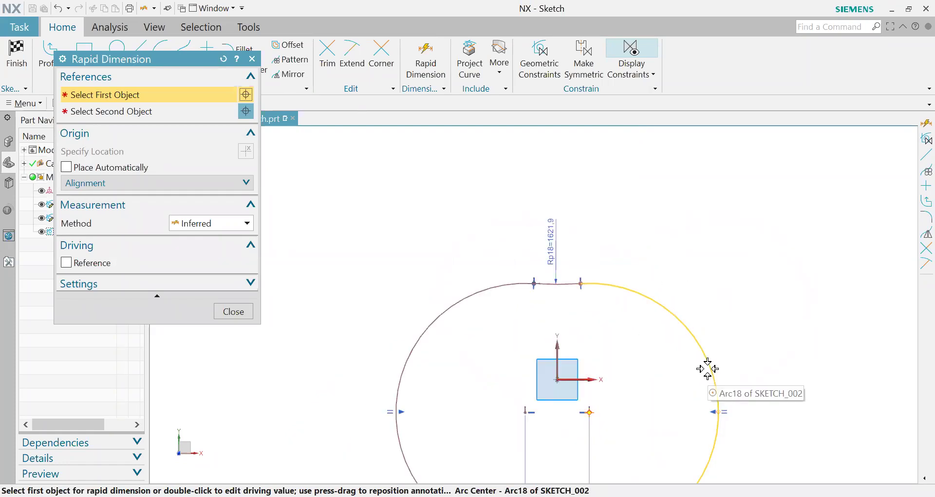
pyautogui.click(708, 368)
pyautogui.click(750, 283)
pyautogui.write('120')
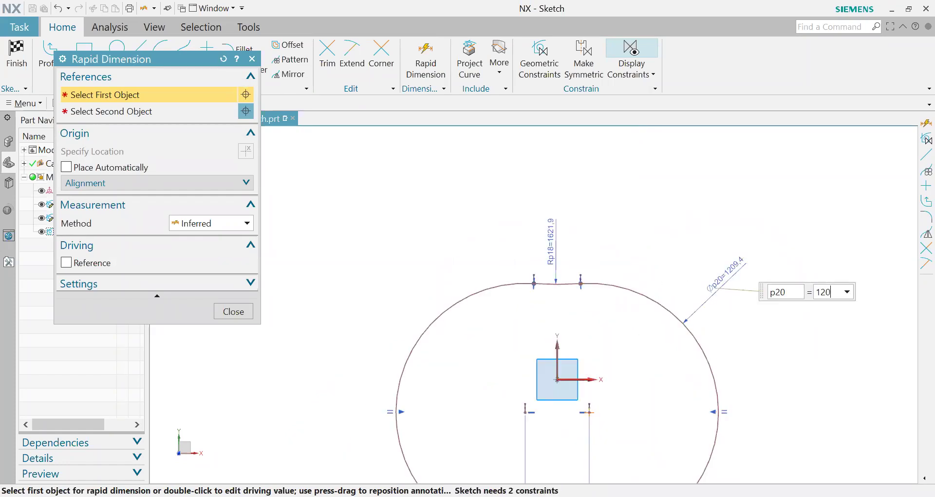
pyautogui.press('Return')
pyautogui.scroll(3, 502, 348)
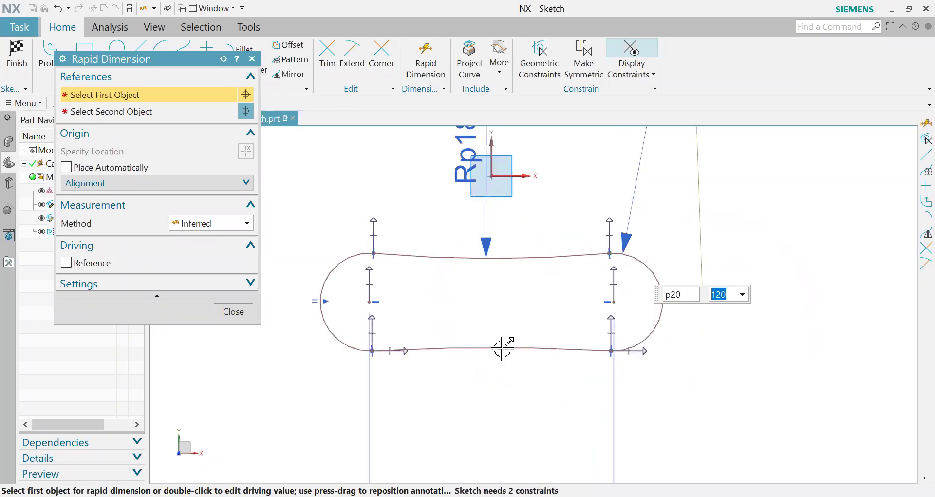
pyautogui.scroll(2, 511, 317)
pyautogui.scroll(-3, 547, 317)
pyautogui.press('Escape')
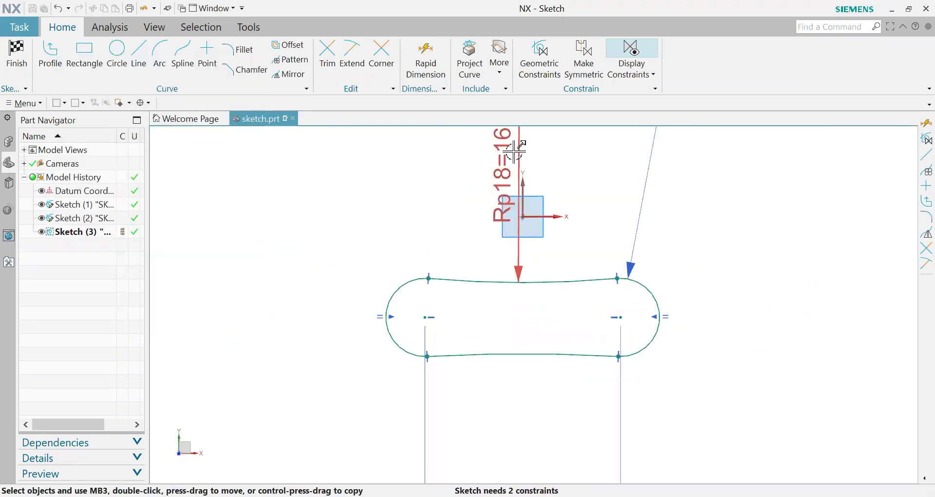
# Change the top arc's Rp18 radius to 160, dipping the upper edge into a waist
pyautogui.doubleClick(514, 152)
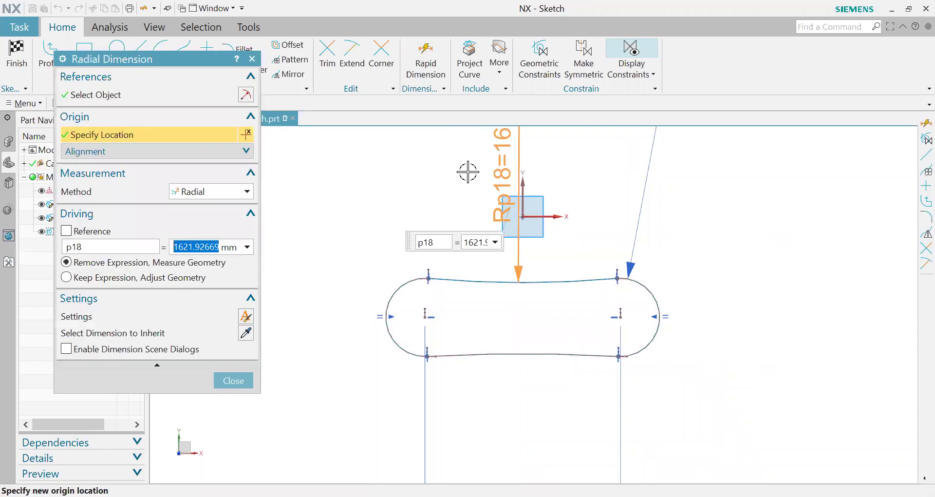
pyautogui.write('160')
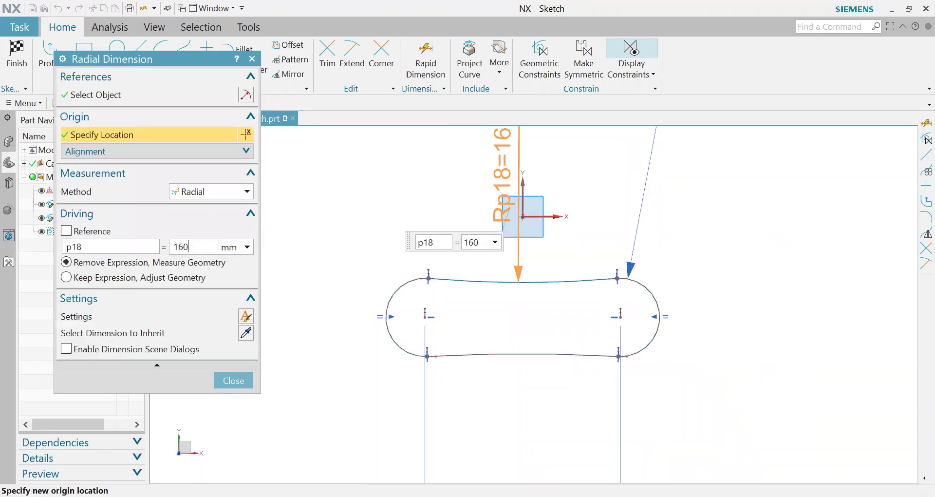
pyautogui.press('Return')
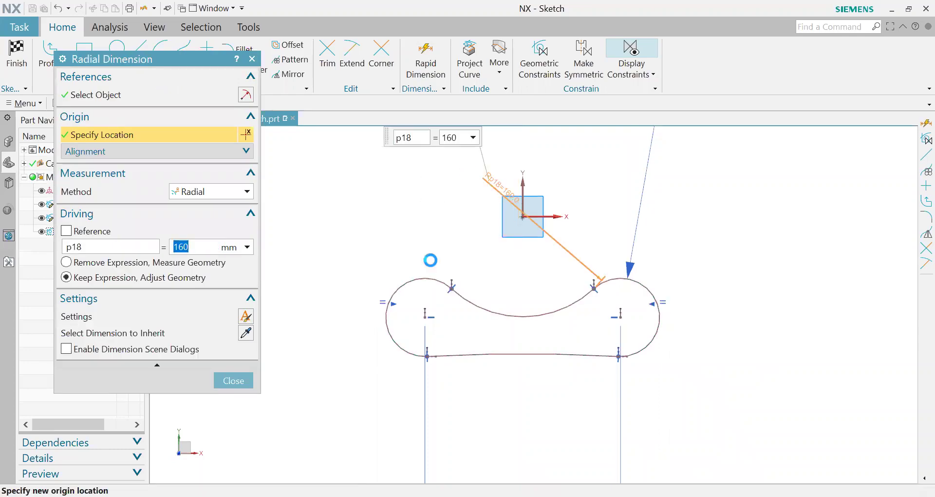
pyautogui.scroll(1, 539, 384)
pyautogui.middleClick(647, 421)
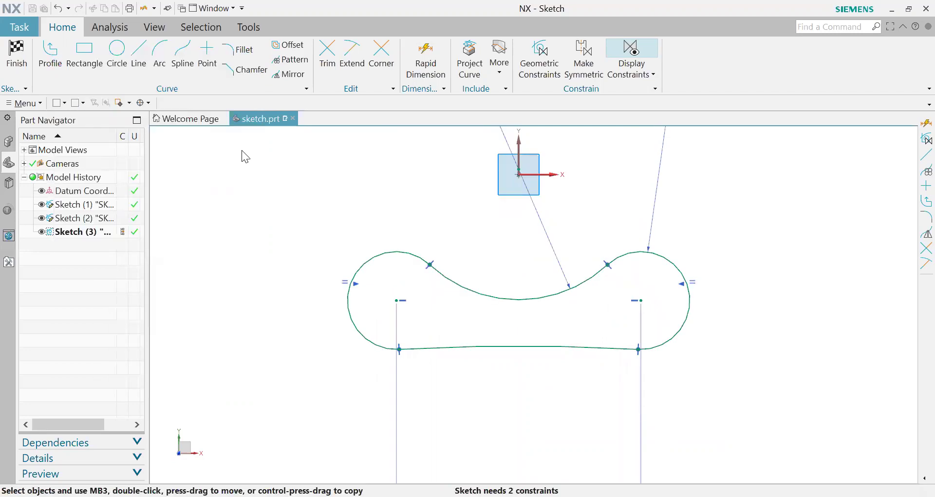
pyautogui.press('c')
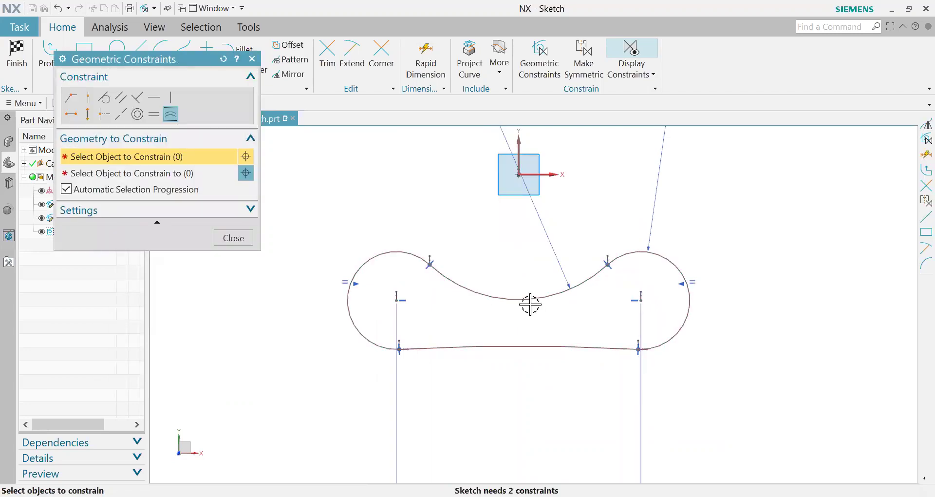
# Apply Equal Radius so the bottom arc matches the top arc
pyautogui.click(530, 304)
pyautogui.middleClick(696, 433)
pyautogui.scroll(1, 618, 385)
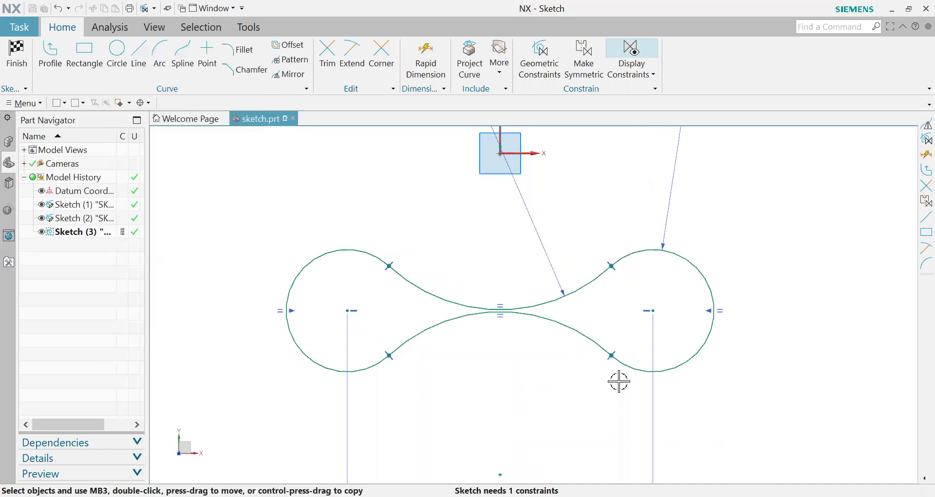
# Constrain the arc centres to the sketch origin so the profile is centred
pyautogui.press('c')
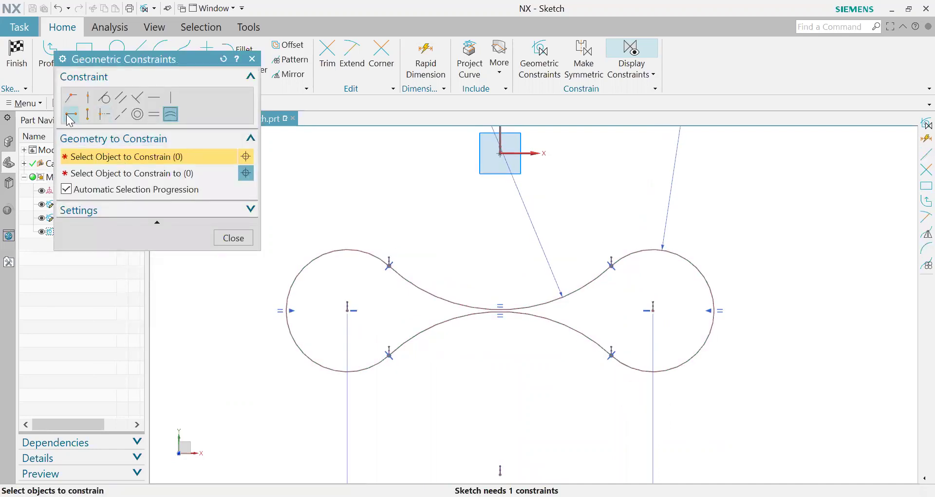
pyautogui.click(650, 312)
pyautogui.click(500, 153)
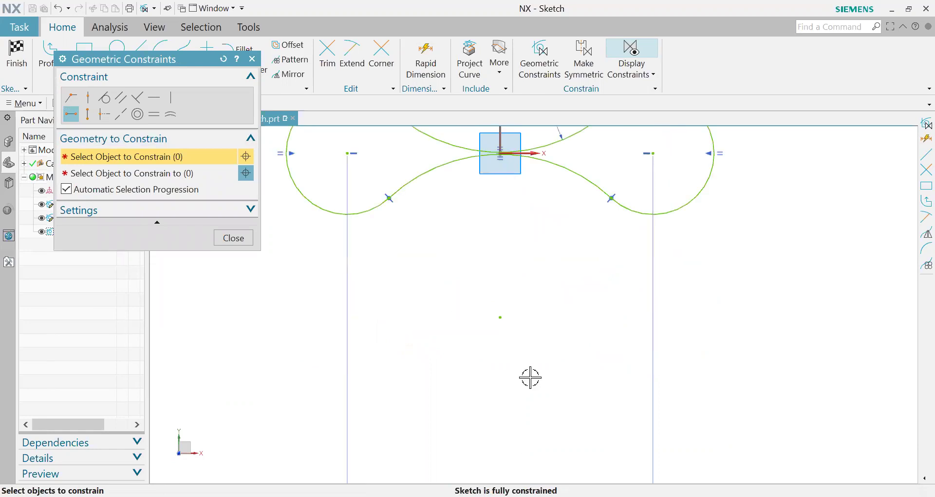
pyautogui.scroll(-3, 535, 376)
pyautogui.middleClick(619, 326)
pyautogui.scroll(2, 536, 365)
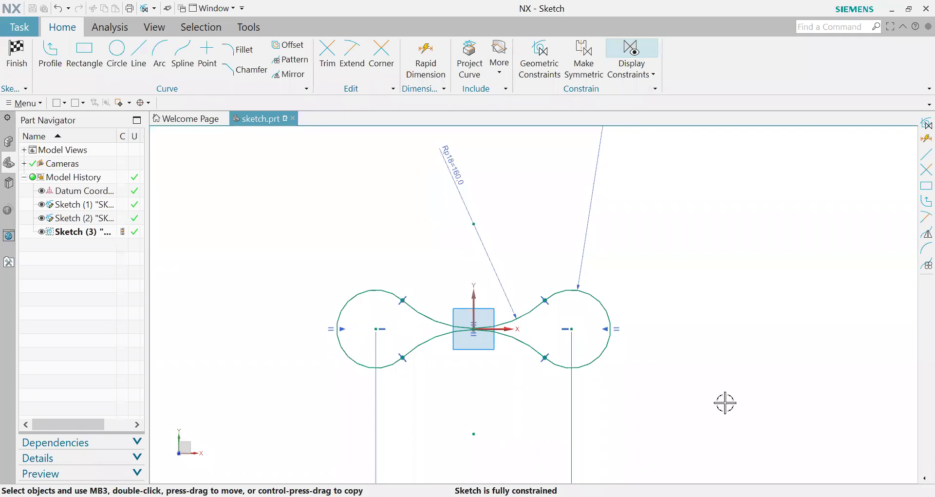
pyautogui.click(539, 53)
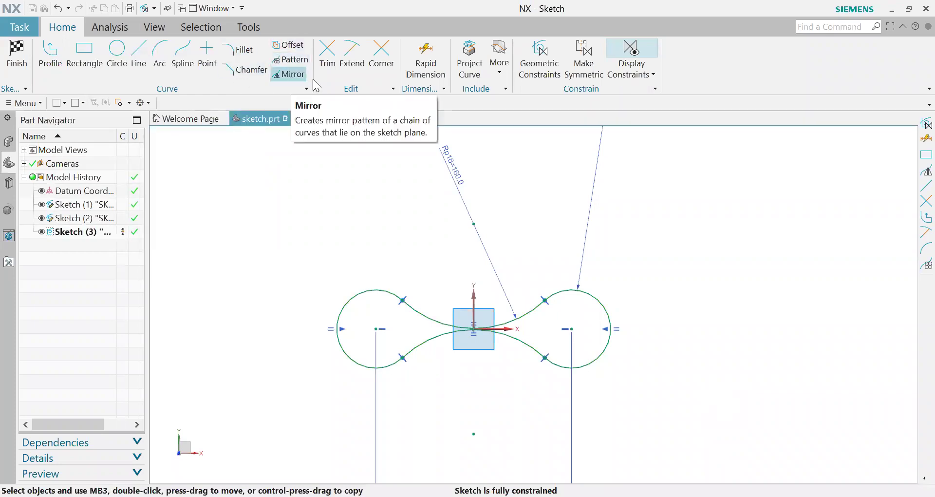
pyautogui.click(502, 73)
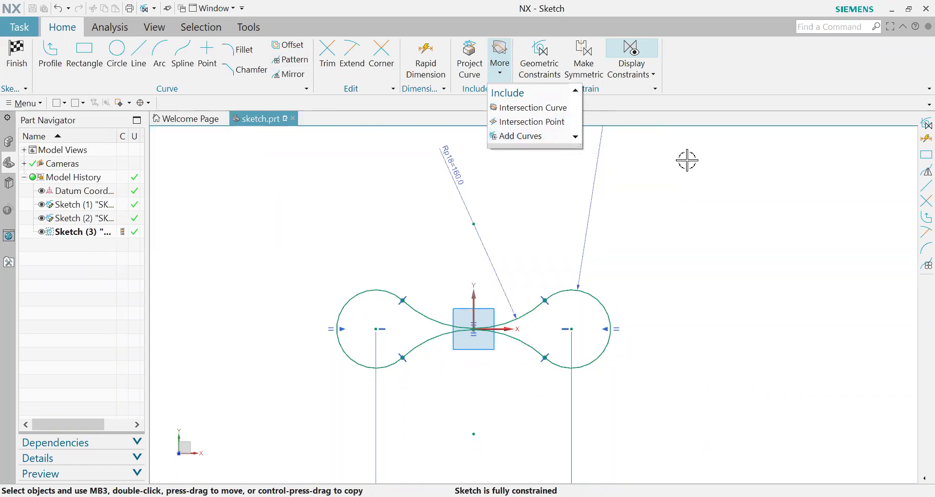
pyautogui.click(577, 161)
pyautogui.click(507, 88)
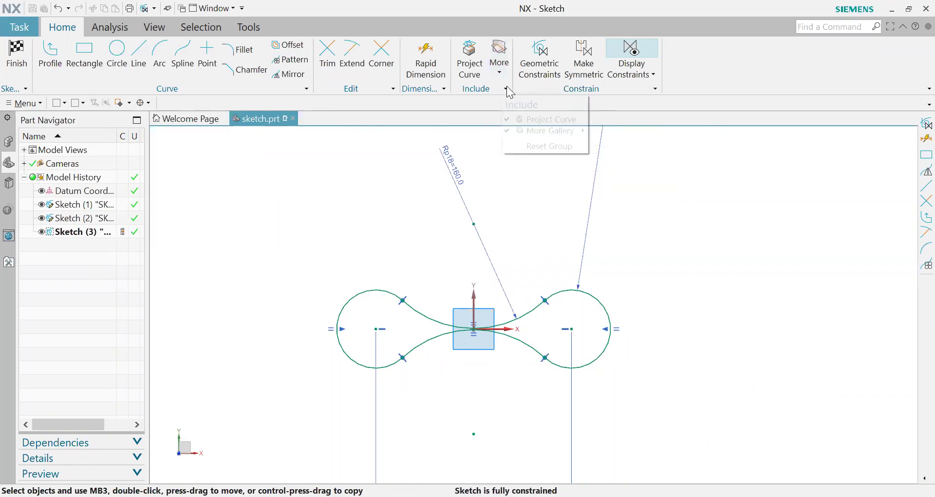
pyautogui.moveTo(549, 130)
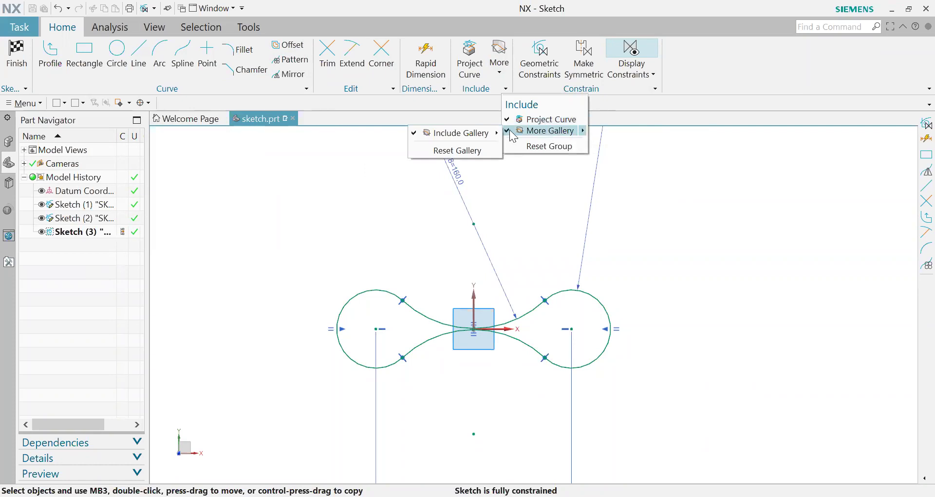
pyautogui.click(499, 73)
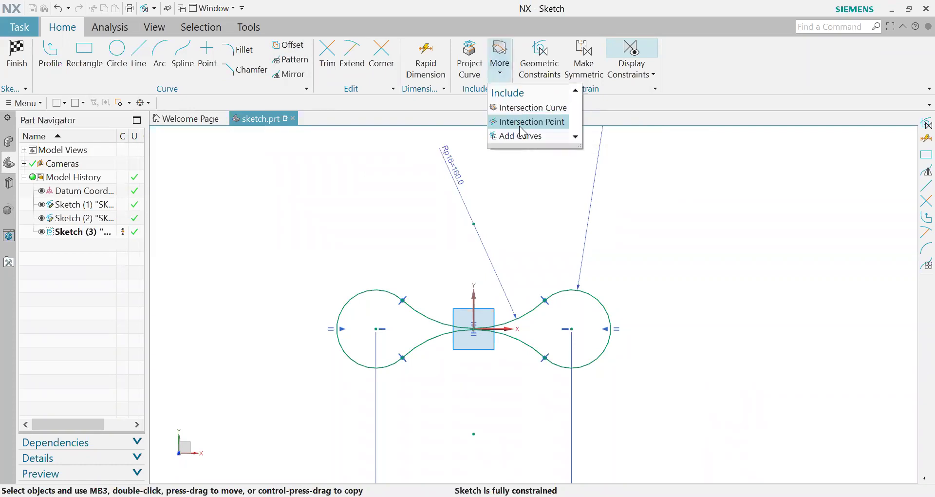
pyautogui.click(443, 89)
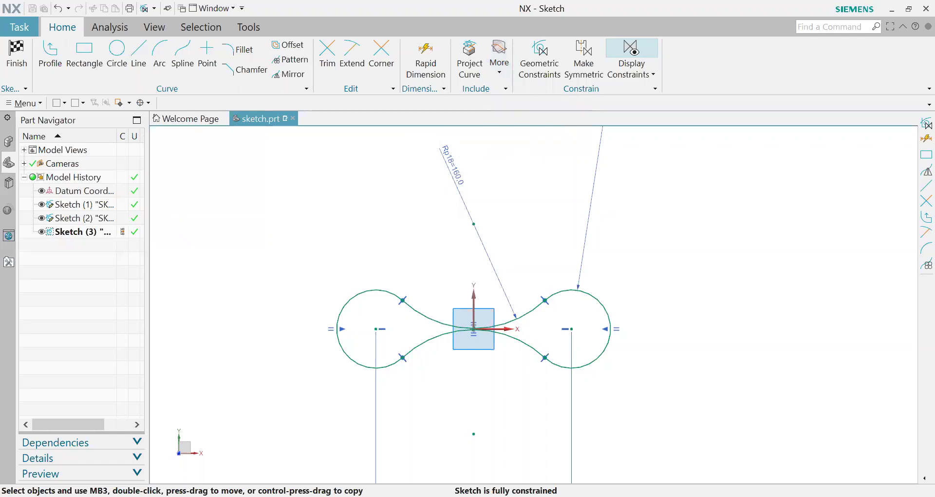
# Select all 31 peanut curves and dimensions and delete them, leaving only the origin datum
pyautogui.scroll(-5, 614, 214)
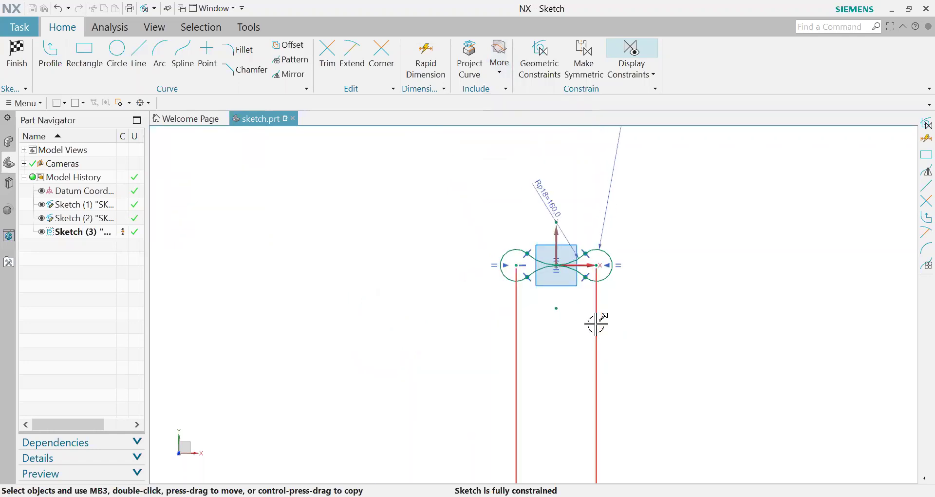
pyautogui.keyDown('shift'); pyautogui.moveTo(487, 262); pyautogui.dragTo(445, 246, button='middle'); pyautogui.keyUp('shift')
pyautogui.hotkey('ctrl', 'a')
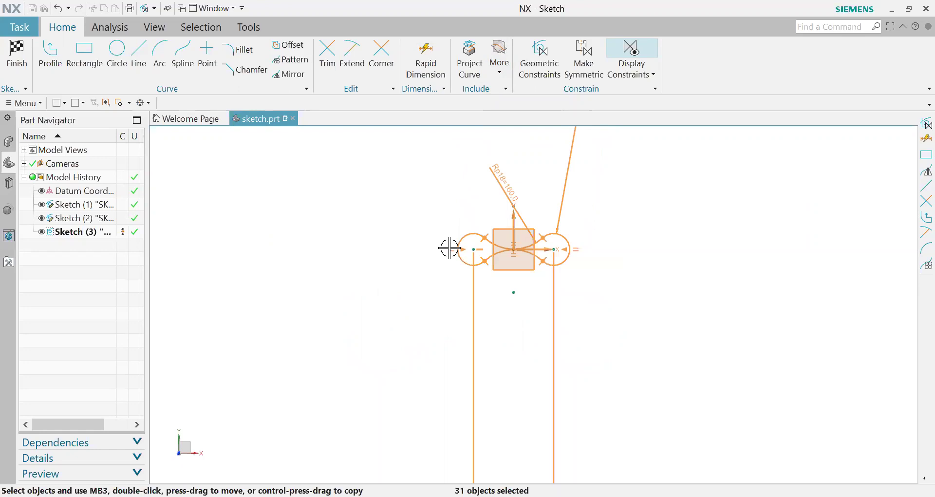
pyautogui.press('Delete')
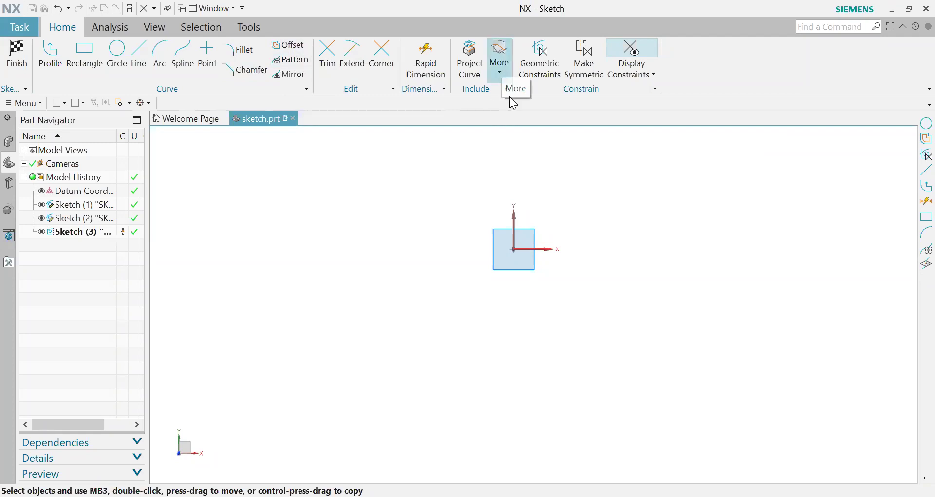
pyautogui.click(500, 70)
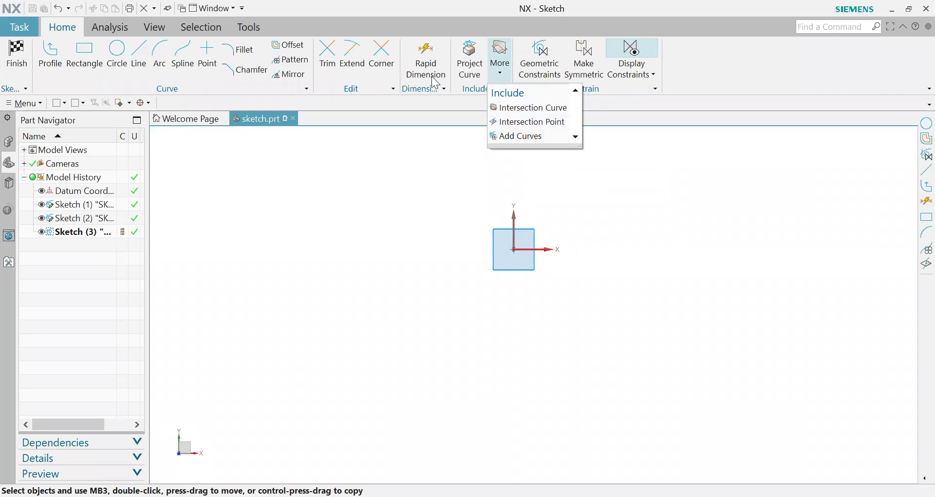
pyautogui.click(472, 93)
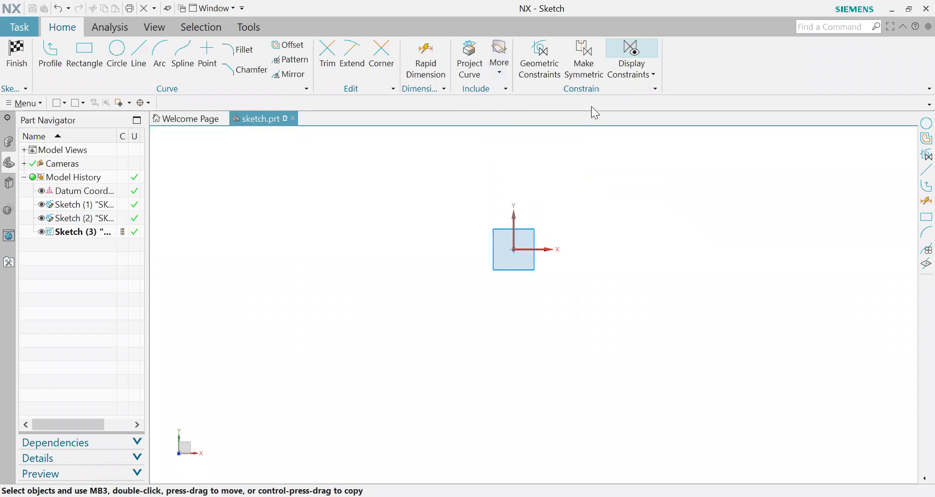